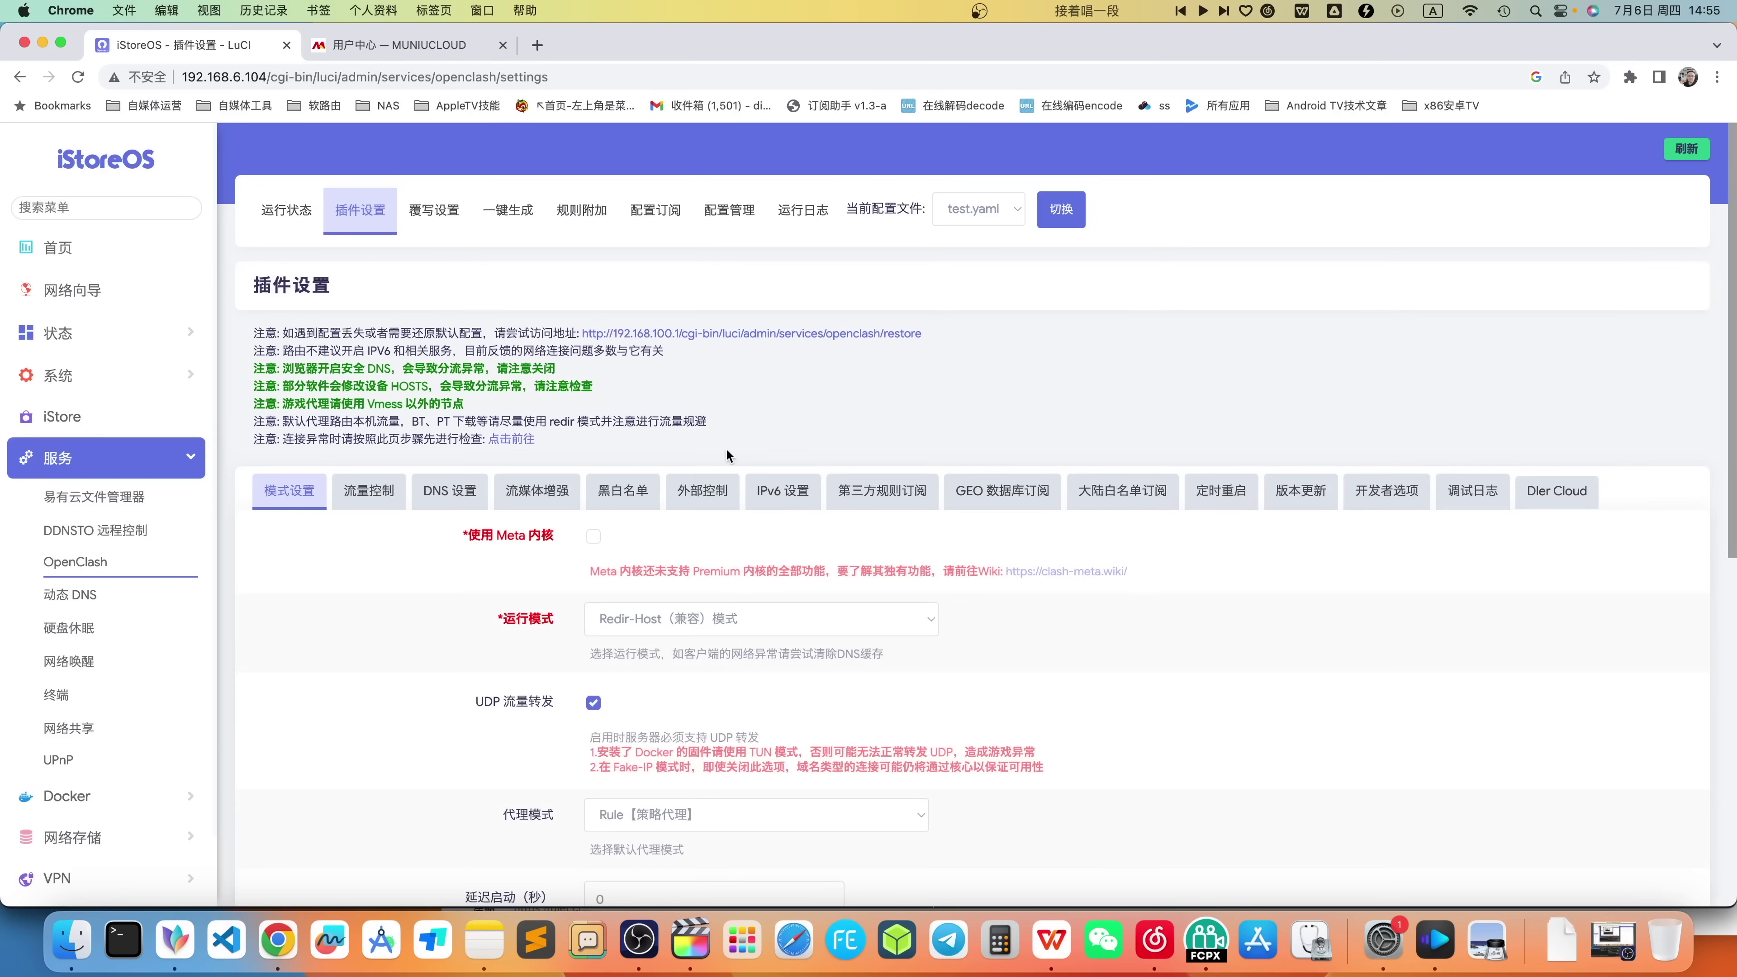
# - Open OpenClash's version-update panel and check the installed Dev kernel version
pyautogui.click(1301, 503)
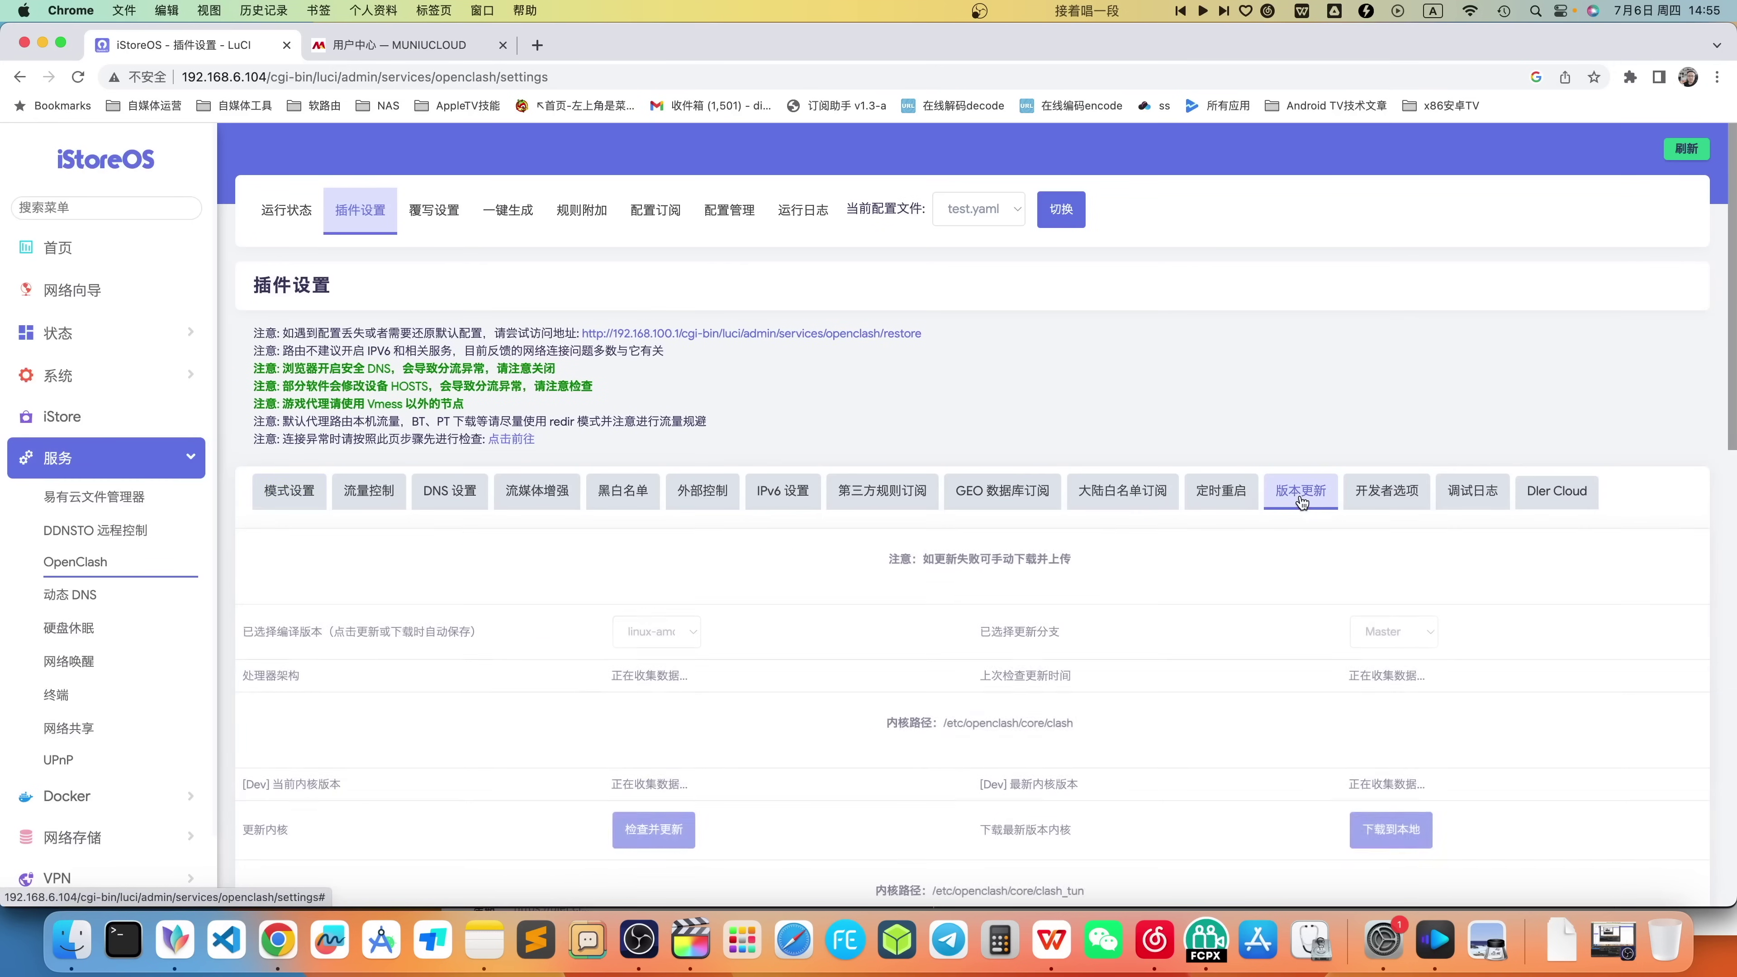
pyautogui.scroll(-2, 711, 637)
pyautogui.scroll(-3, 780, 602)
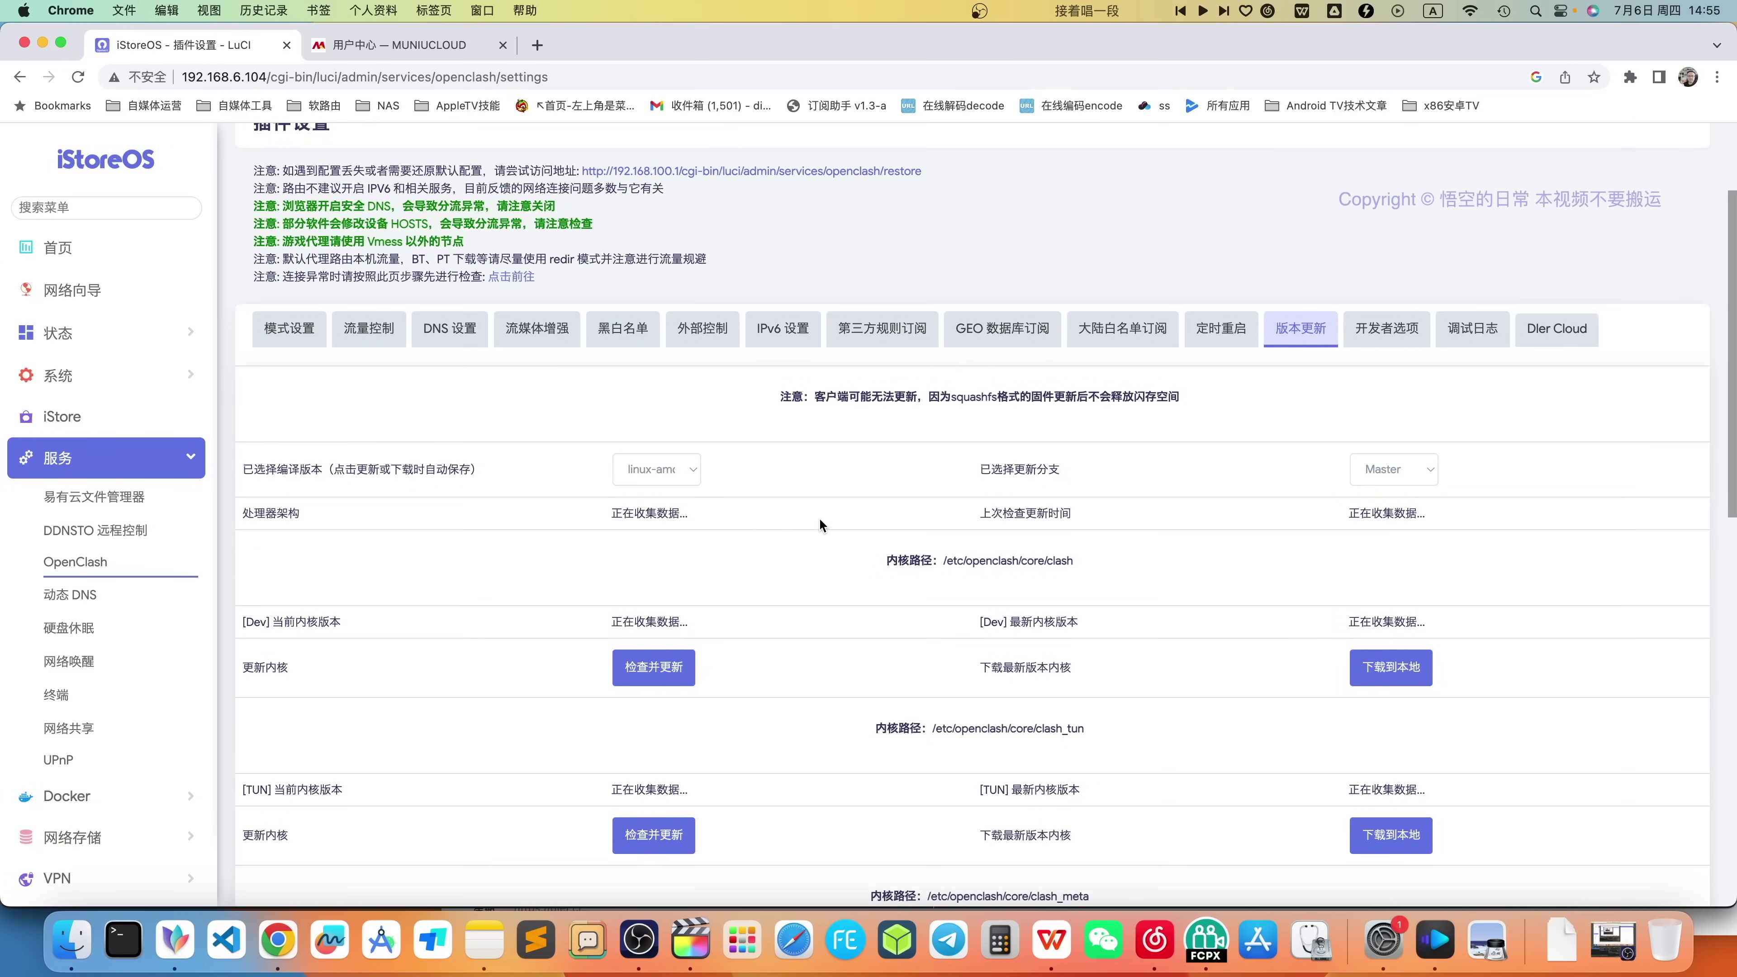
pyautogui.scroll(-5, 513, 679)
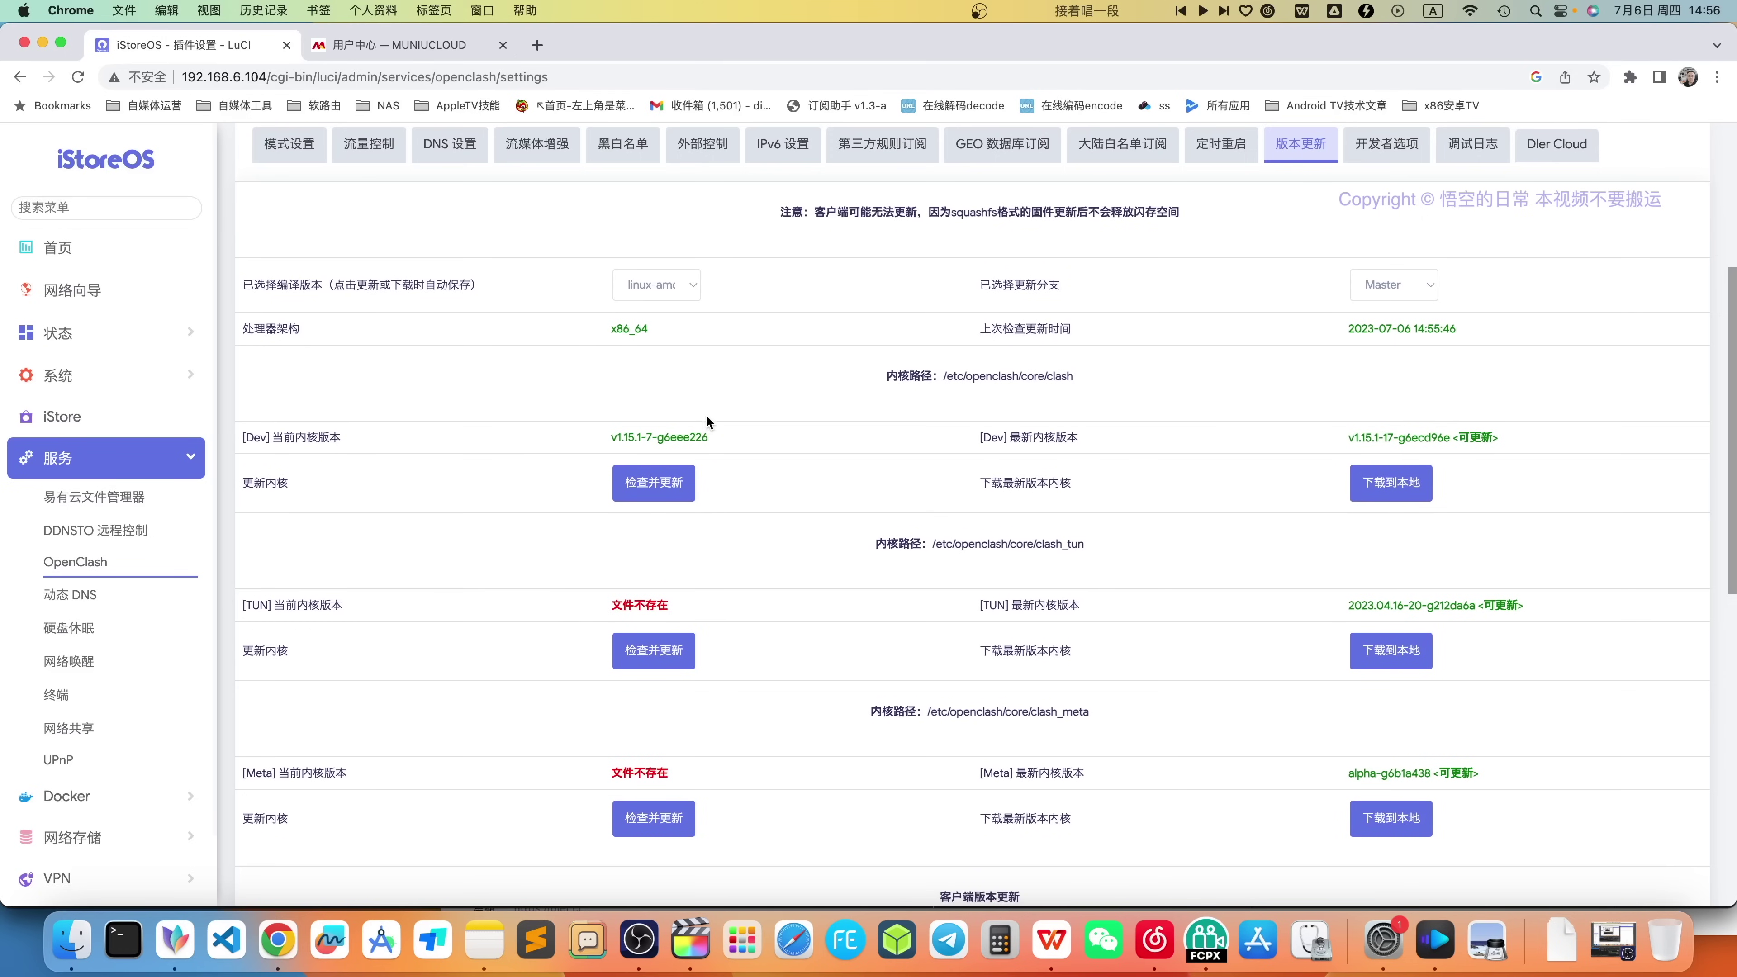
pyautogui.tripleClick(631, 433)
pyautogui.scroll(-2, 821, 390)
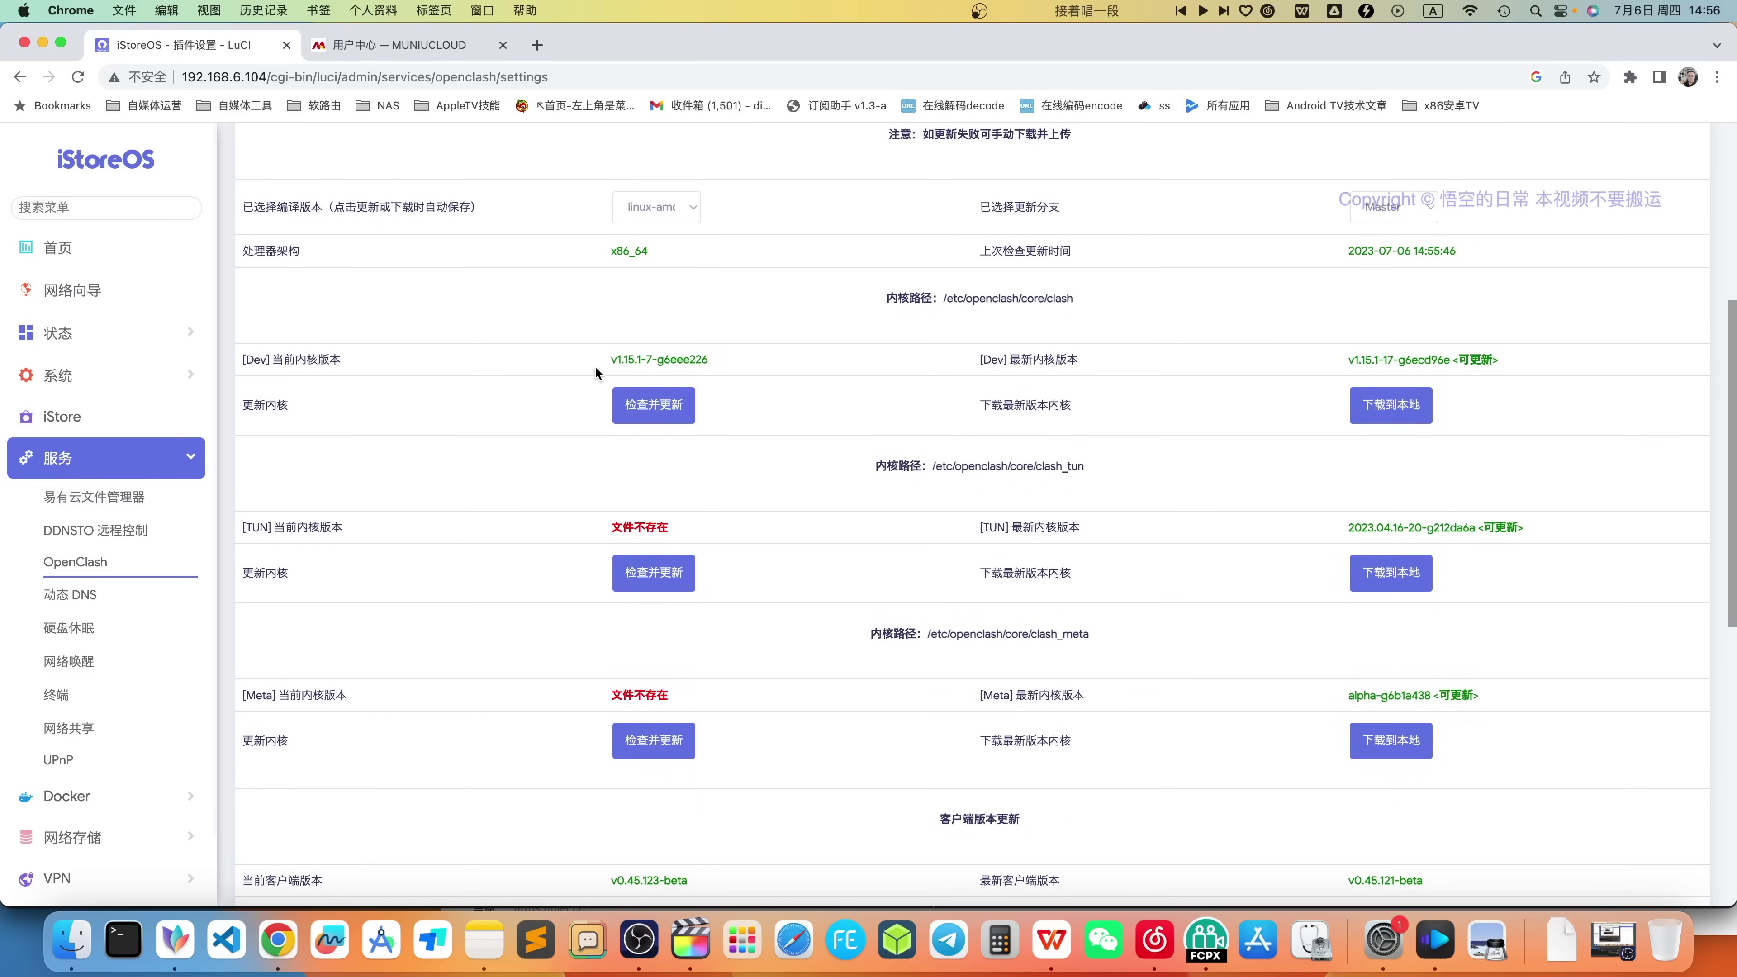
pyautogui.moveTo(647, 352); pyautogui.dragTo(721, 361)
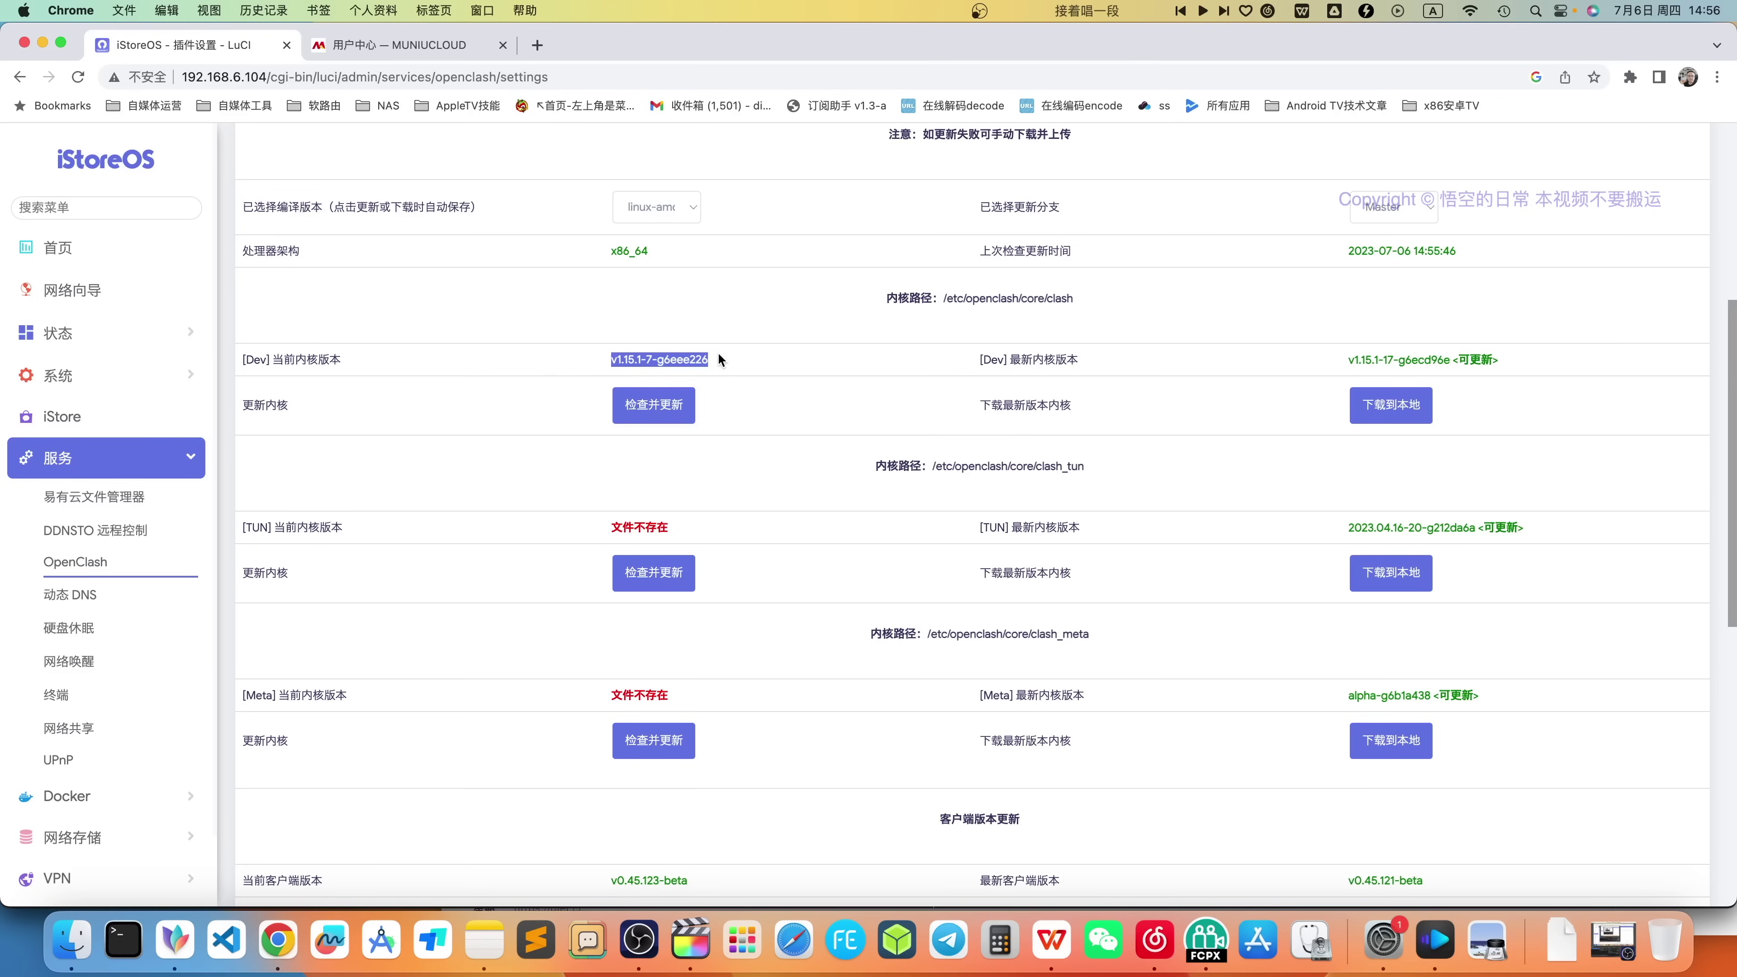
pyautogui.click(483, 377)
pyautogui.moveTo(610, 359); pyautogui.dragTo(726, 516)
# - Find the TUN kernel marked 文件不存在 and start downloading it
pyautogui.scroll(-1, 656, 603)
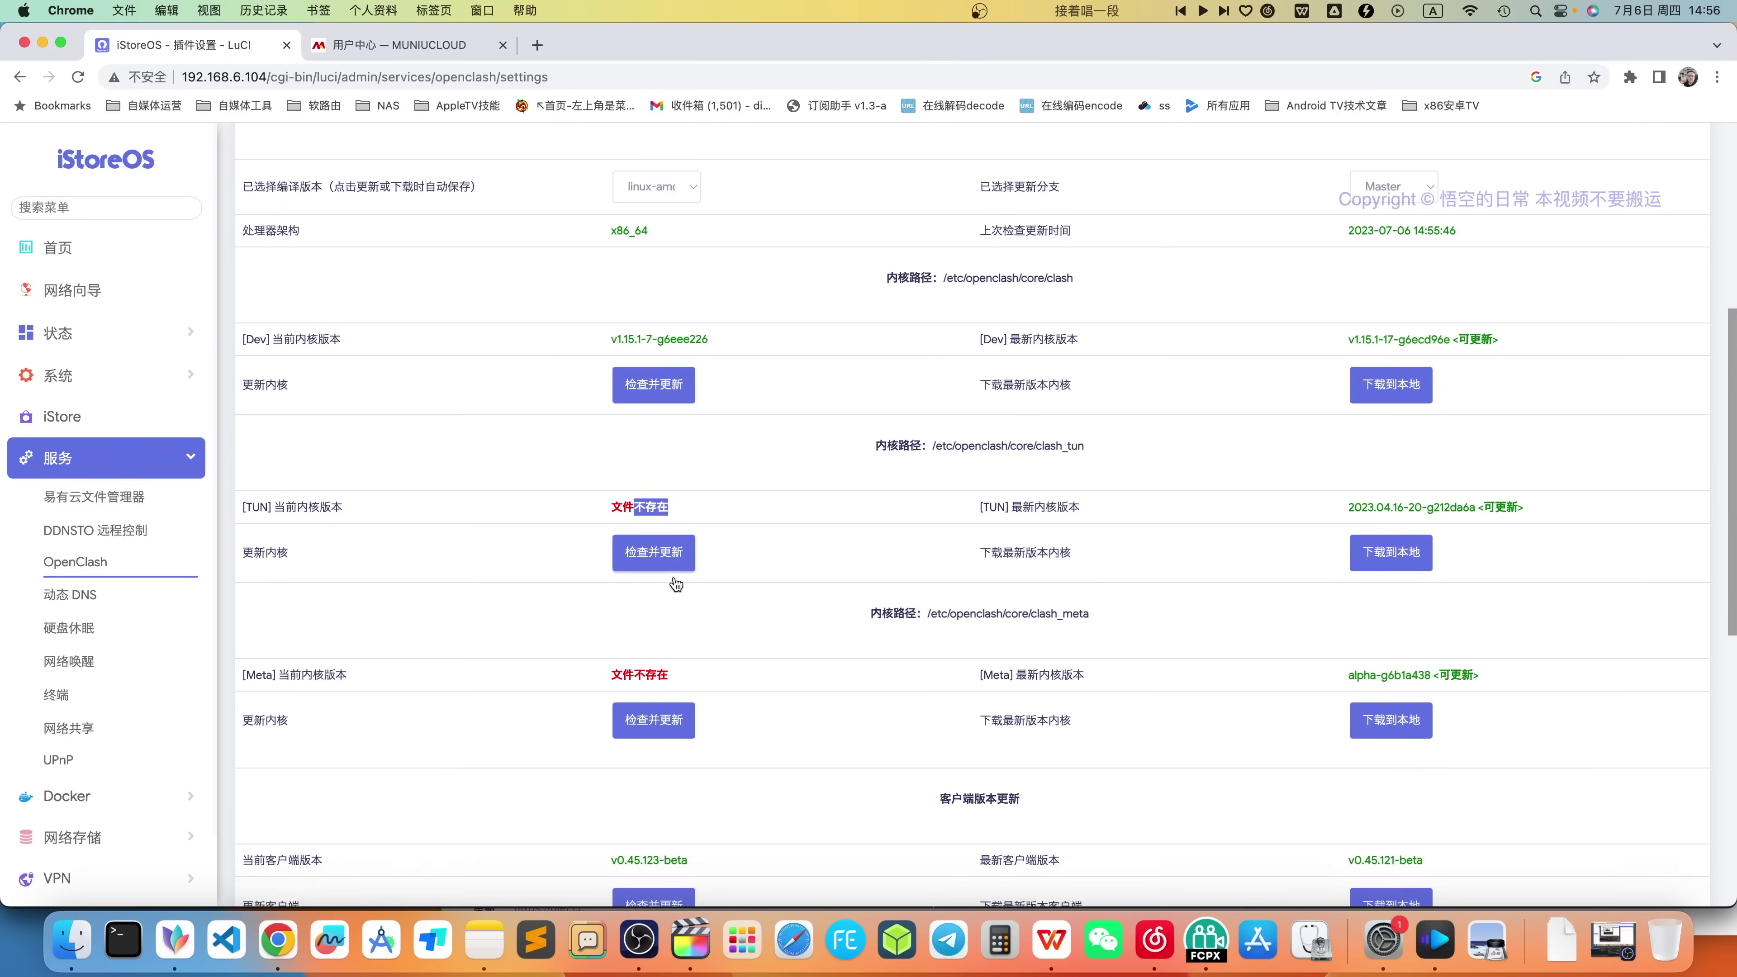
pyautogui.click(643, 672)
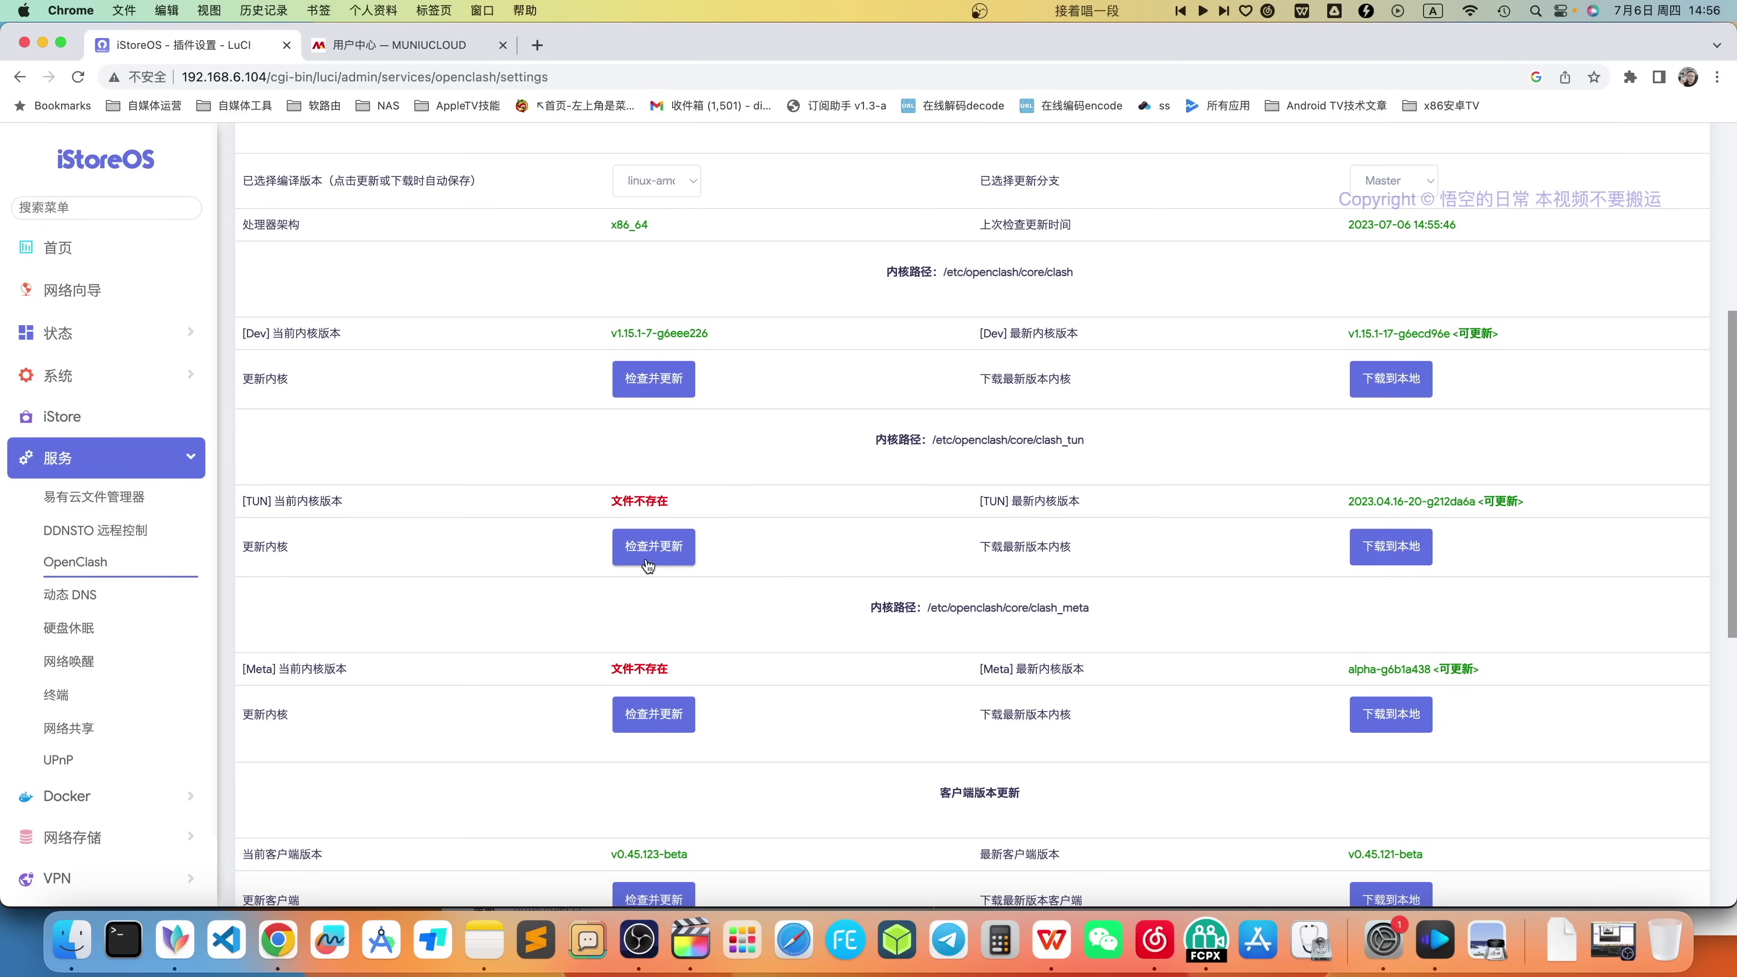
pyautogui.moveTo(609, 501); pyautogui.dragTo(680, 504)
pyautogui.click(645, 611)
pyautogui.click(676, 620)
pyautogui.scroll(-1, 684, 589)
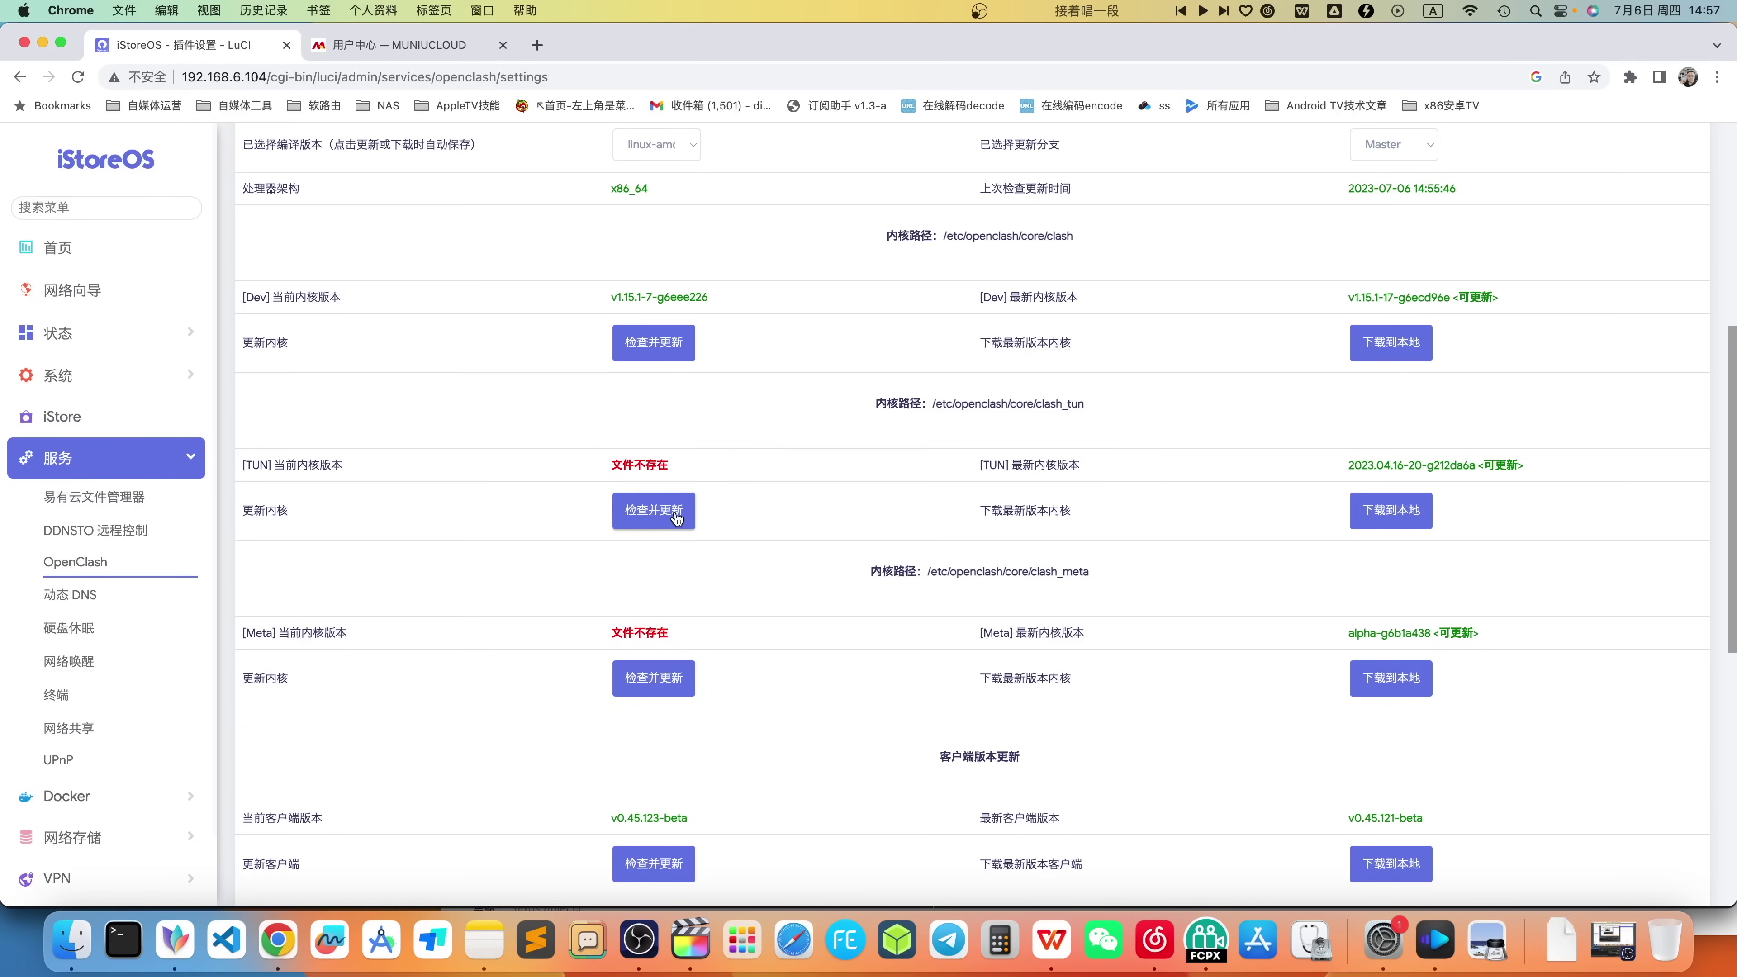
pyautogui.moveTo(862, 265); pyautogui.dragTo(1008, 277)
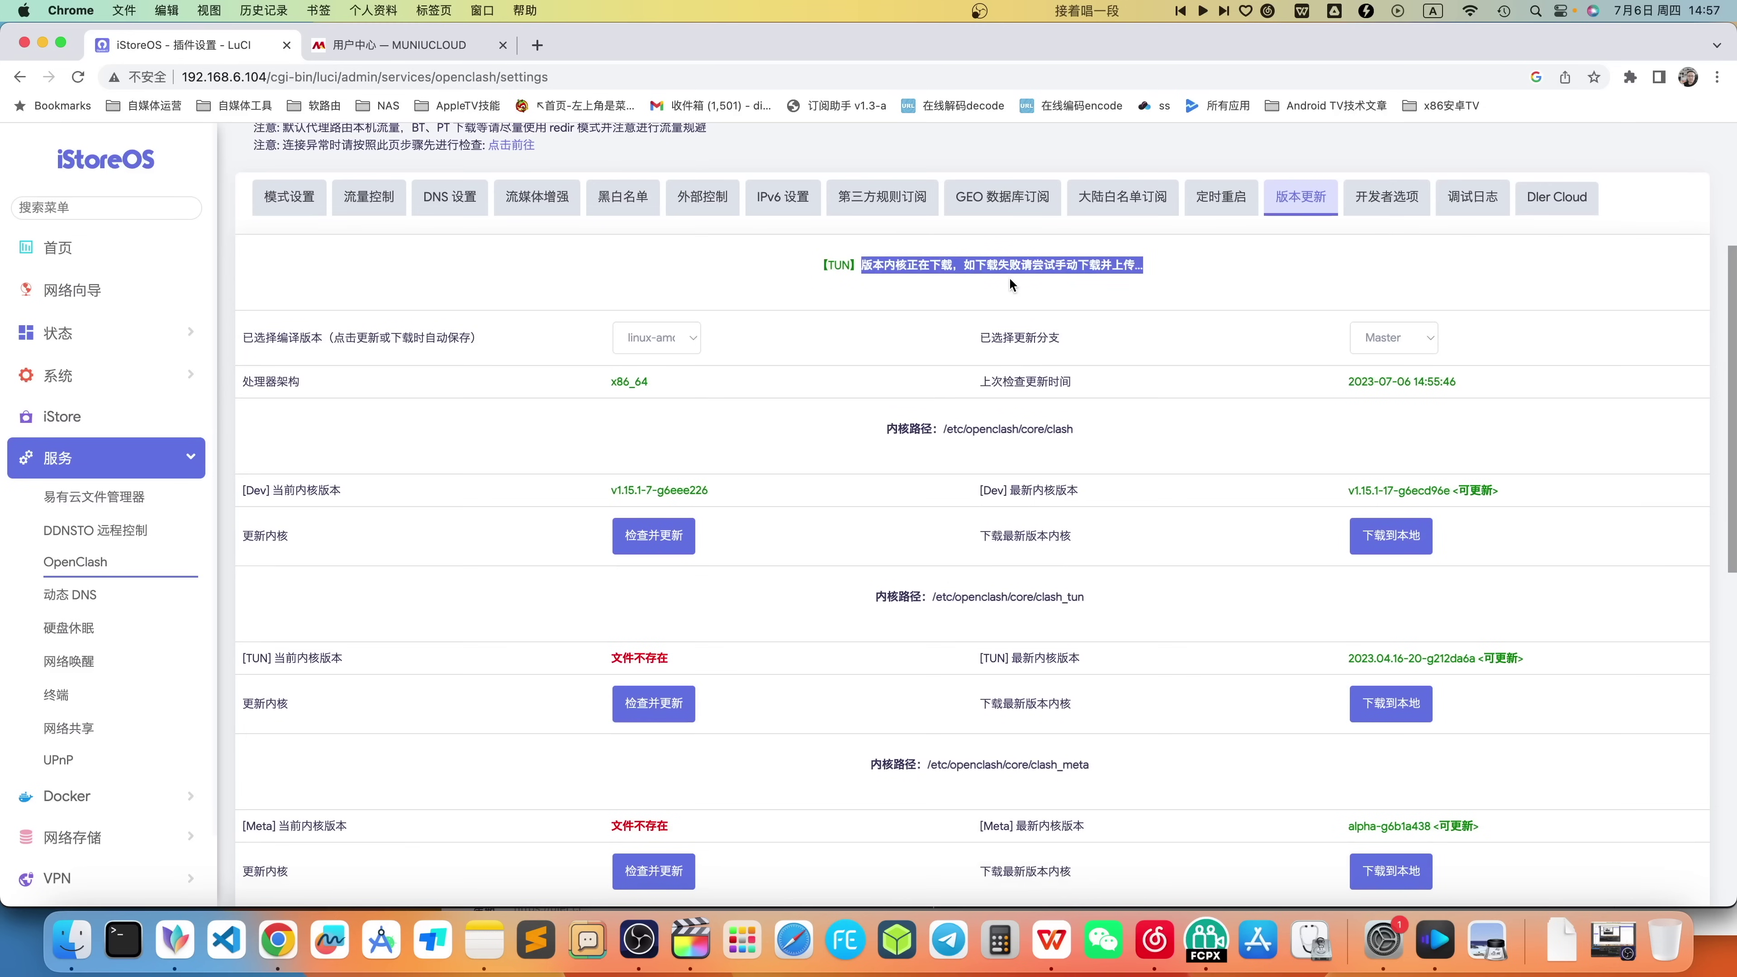
pyautogui.click(1009, 285)
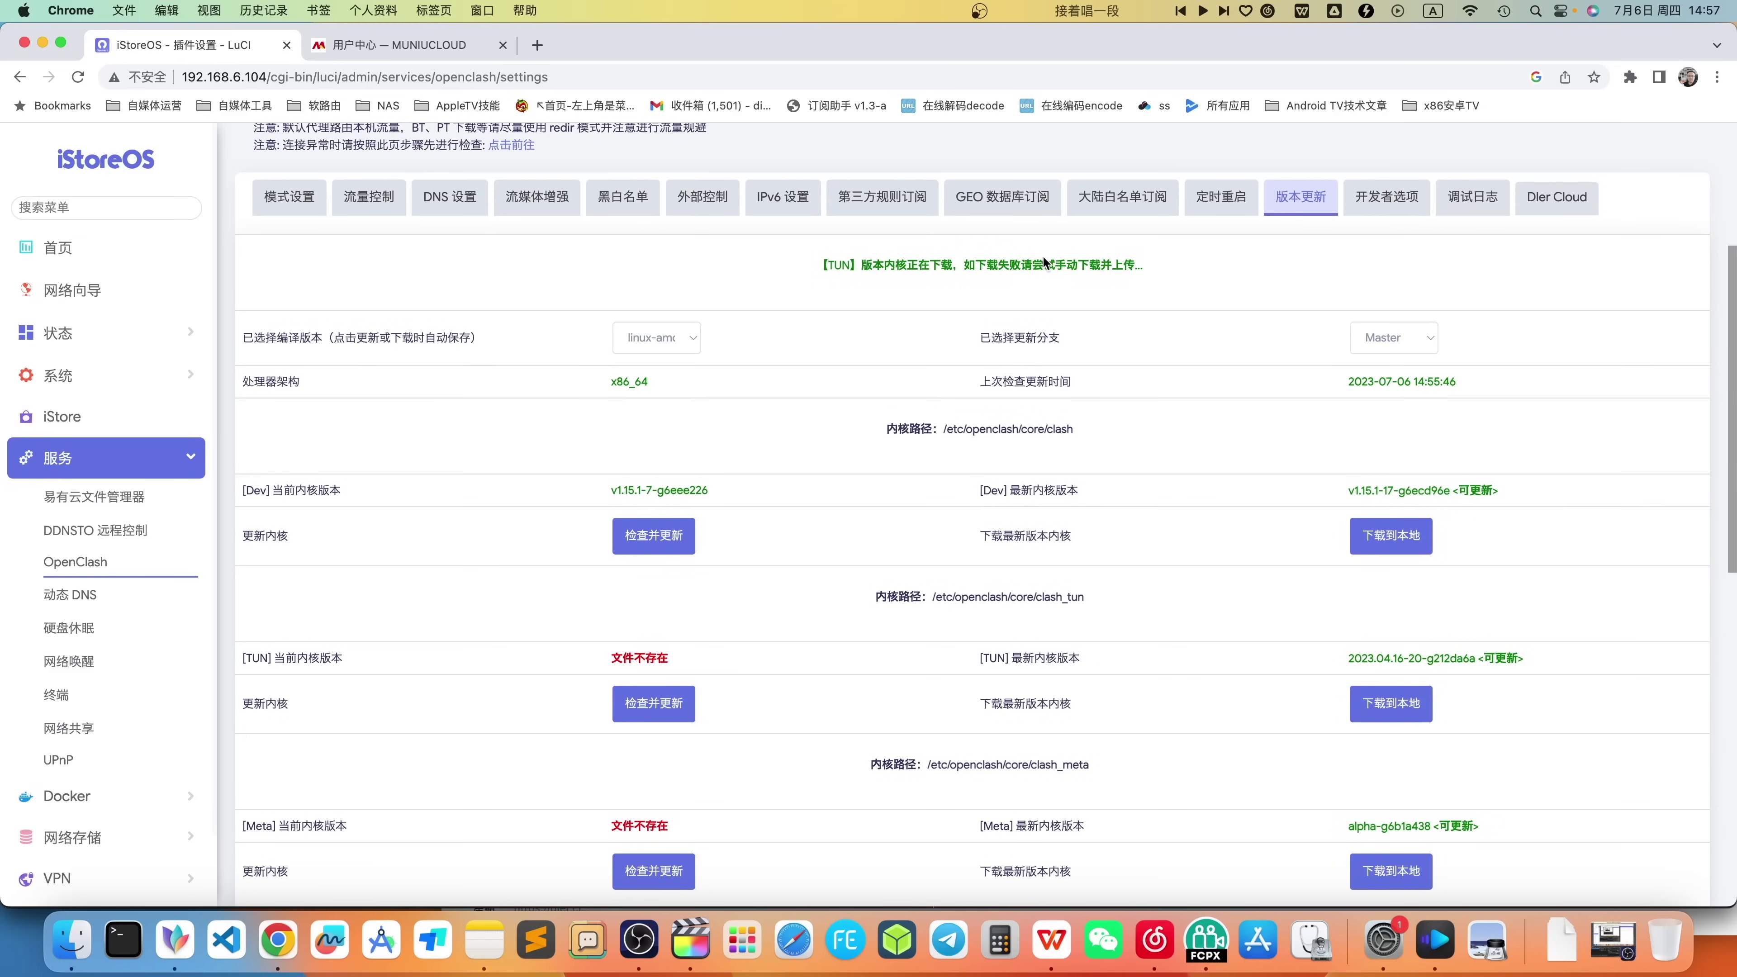
pyautogui.moveTo(1043, 258); pyautogui.dragTo(1149, 265)
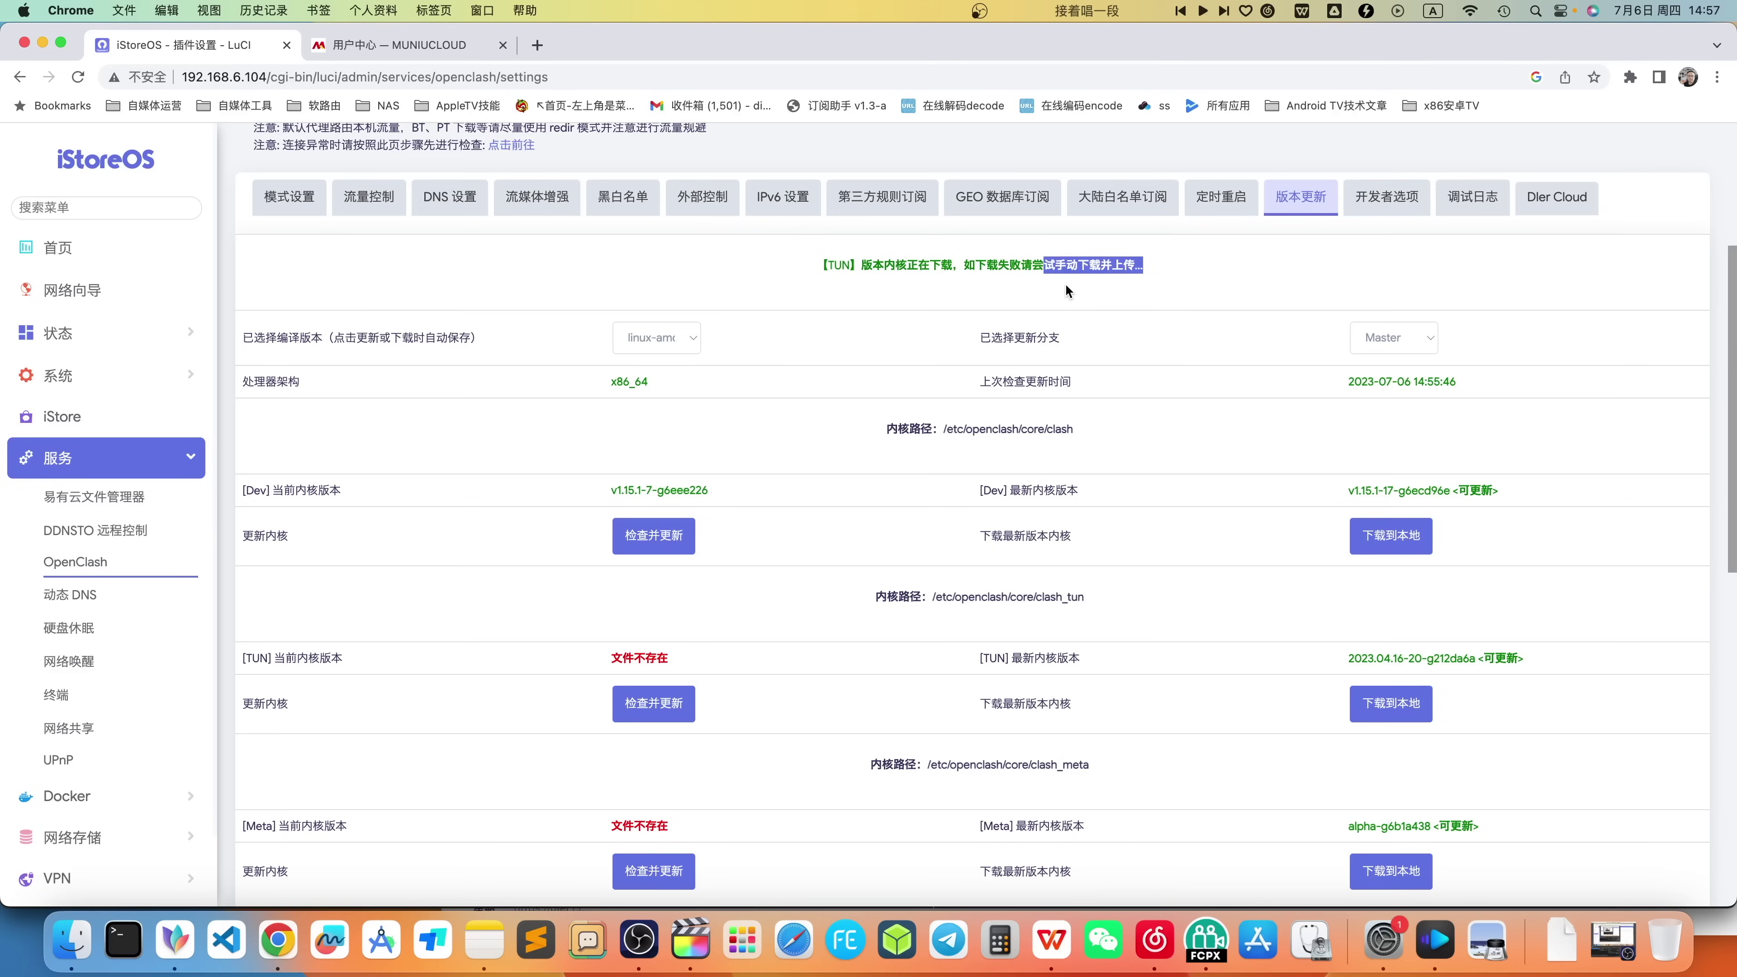
pyautogui.click(1066, 285)
pyautogui.moveTo(1080, 266); pyautogui.dragTo(1161, 282)
pyautogui.click(1160, 277)
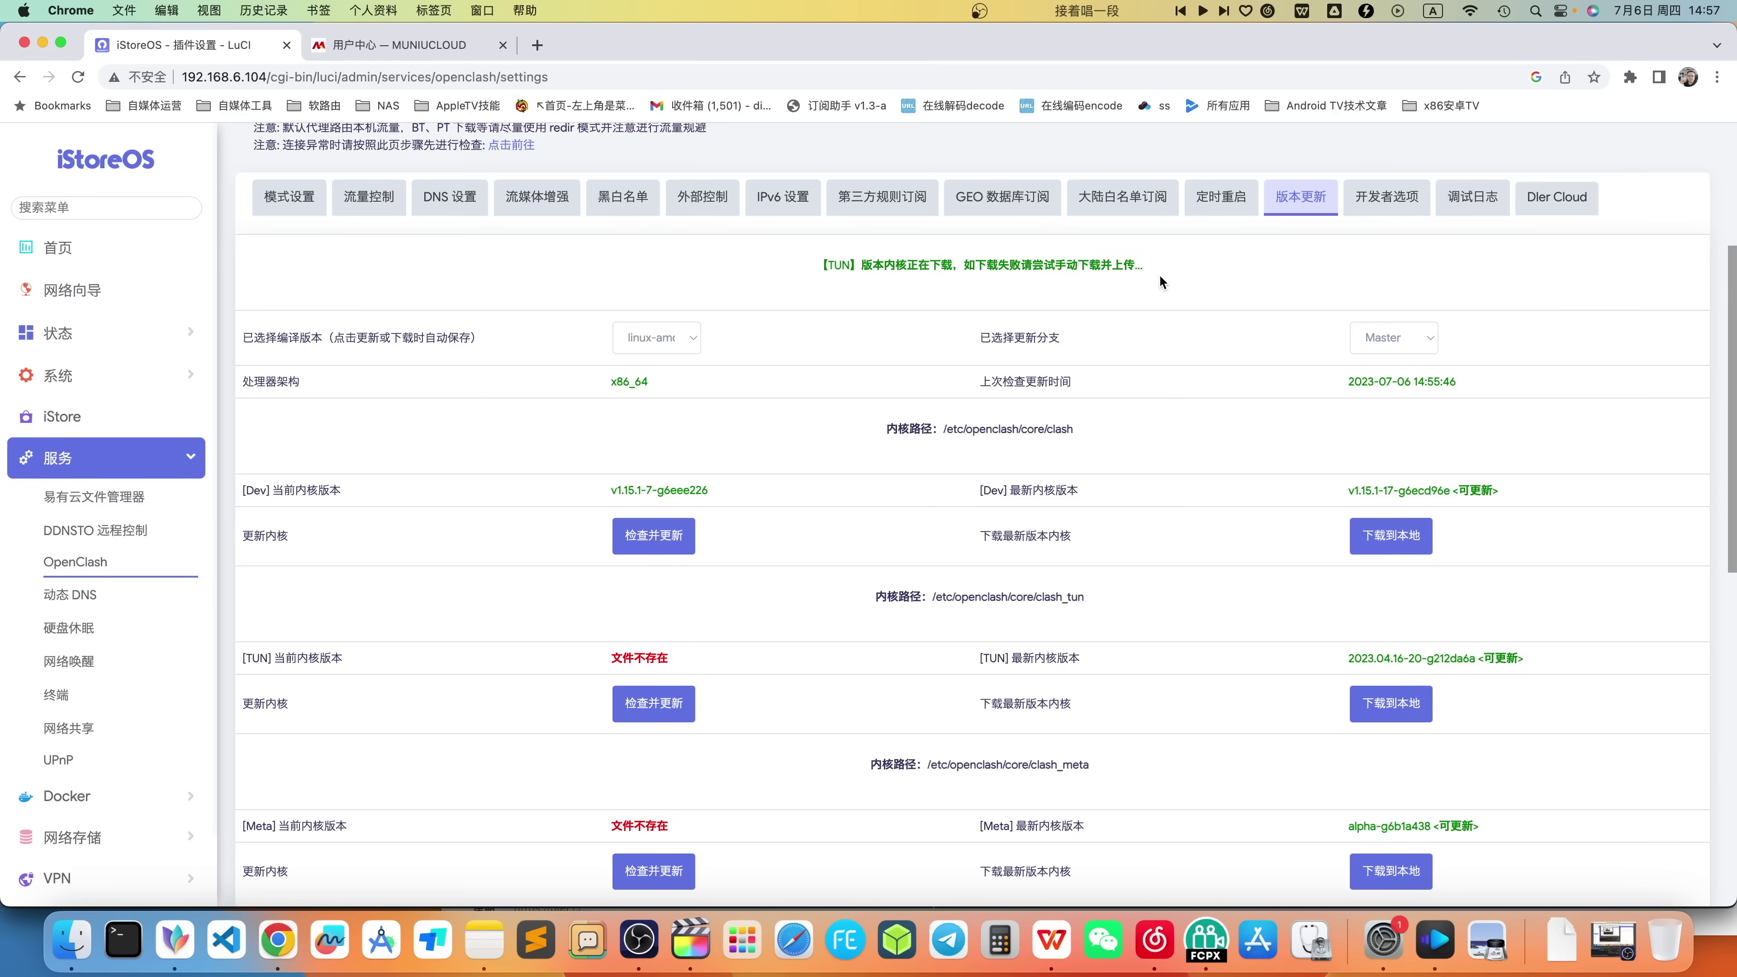
pyautogui.moveTo(862, 267); pyautogui.dragTo(931, 270)
pyautogui.scroll(-3, 801, 489)
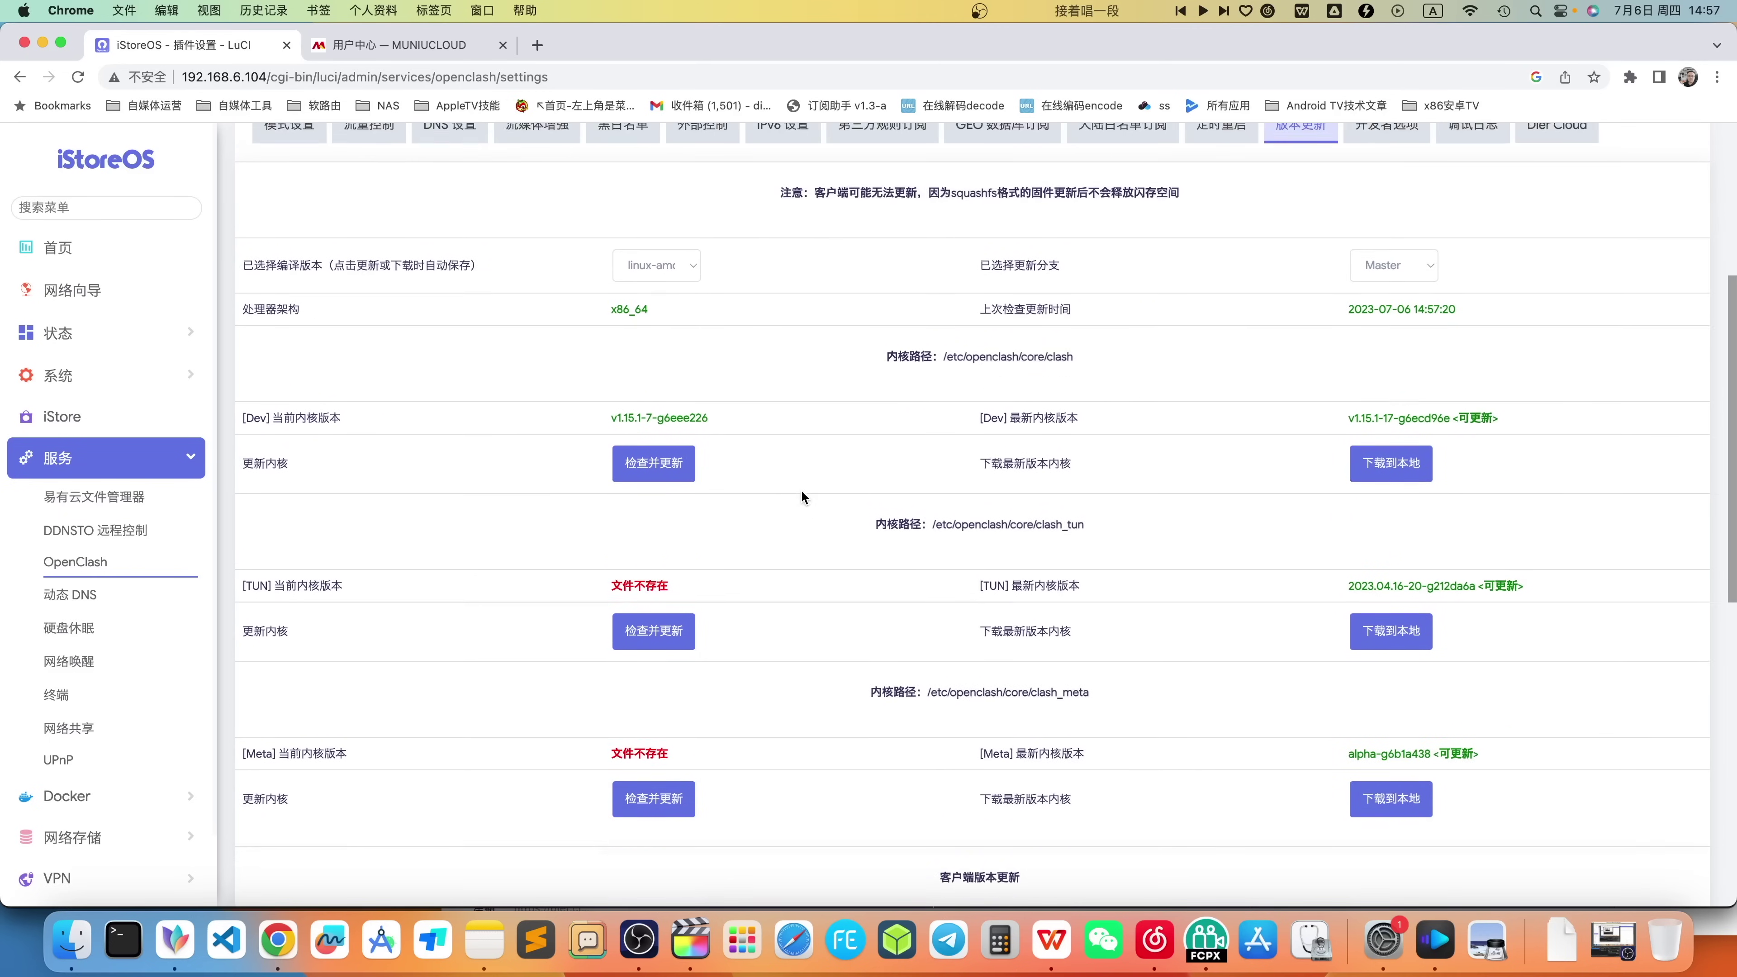
pyautogui.scroll(3, 785, 524)
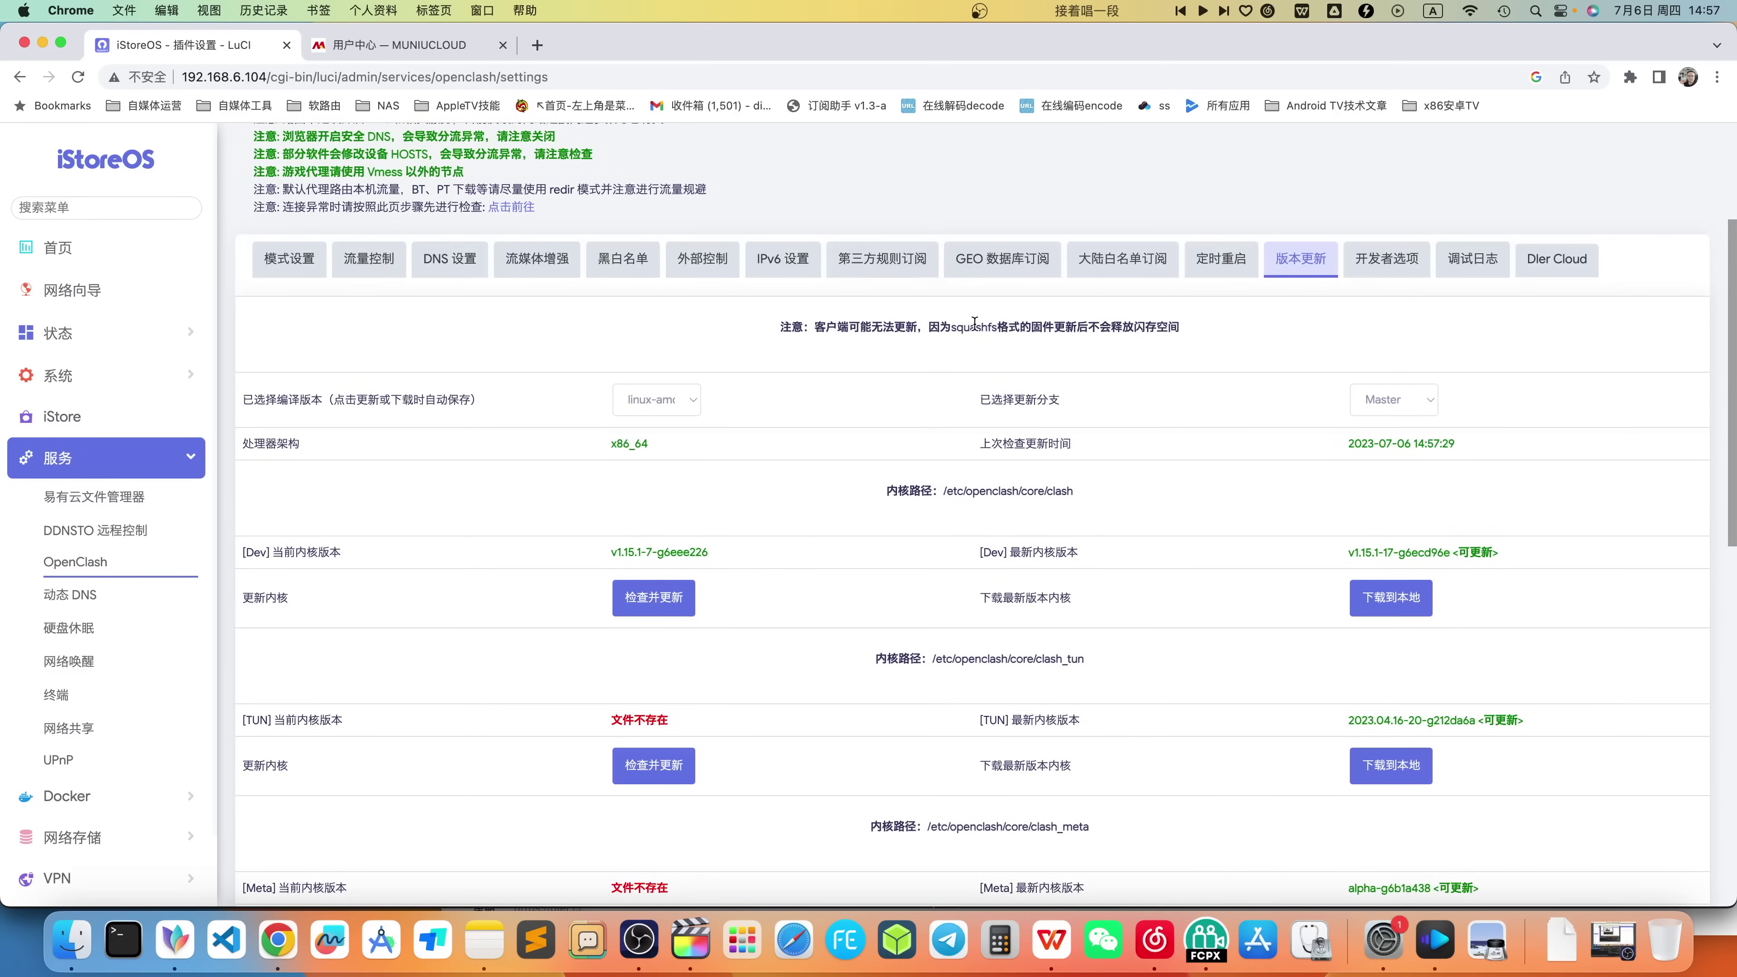
pyautogui.scroll(-3, 849, 603)
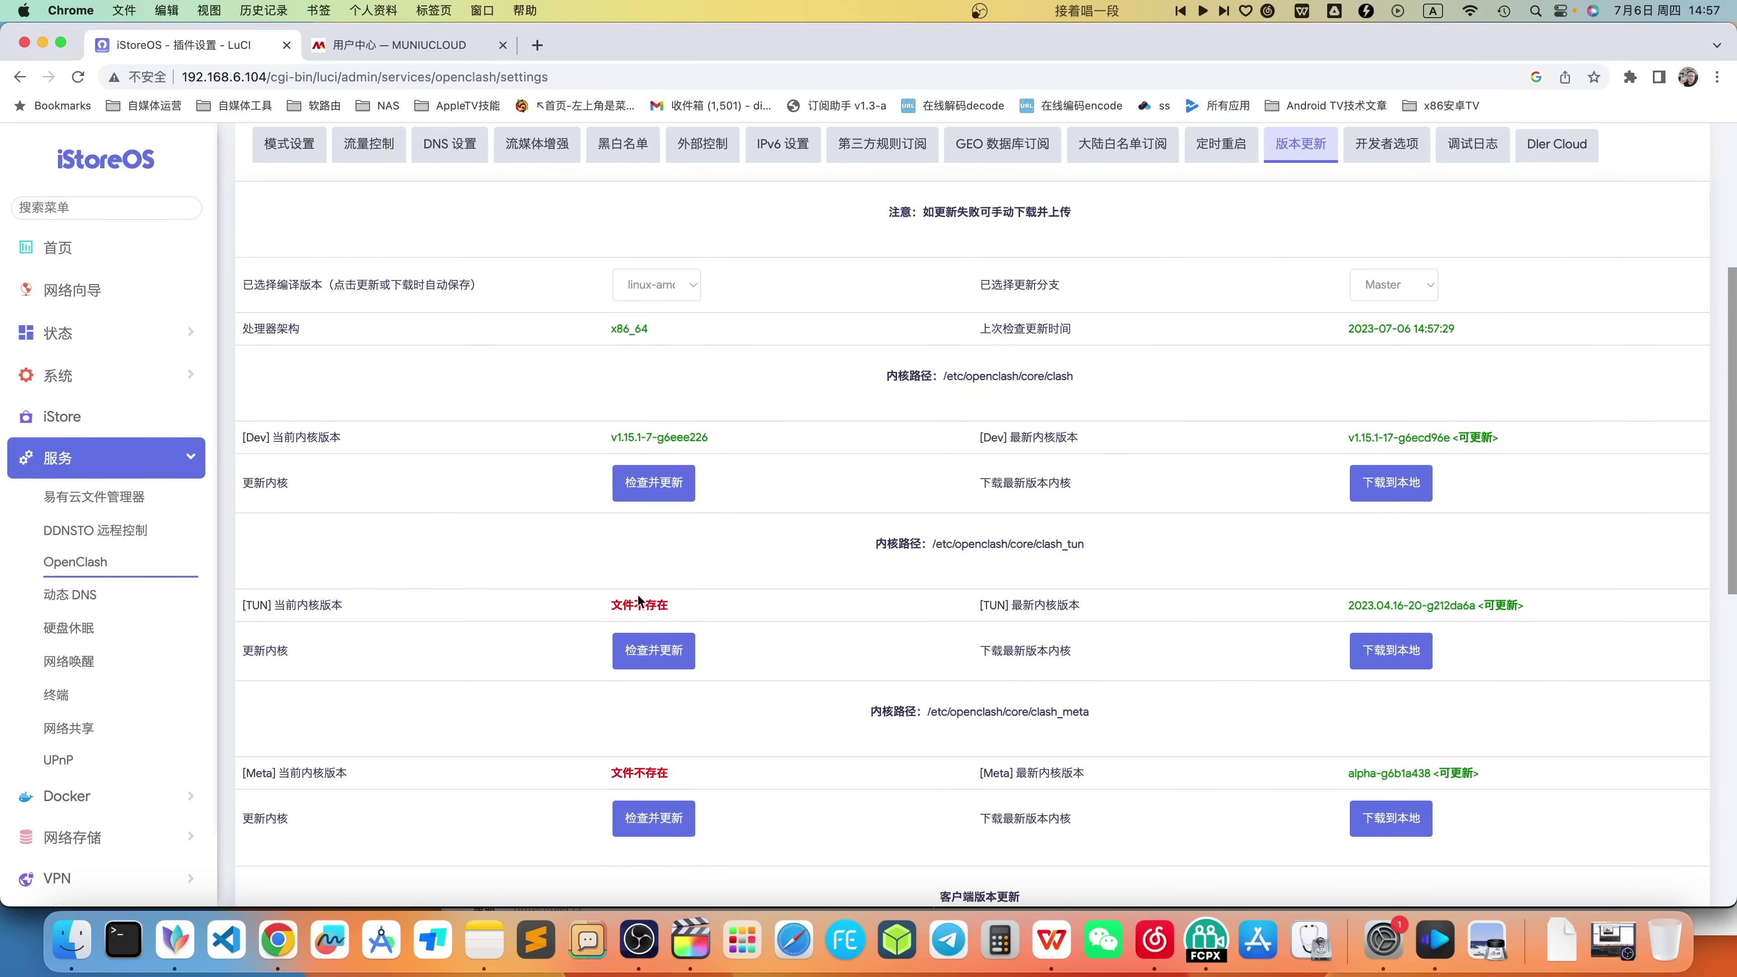
pyautogui.tripleClick(599, 606)
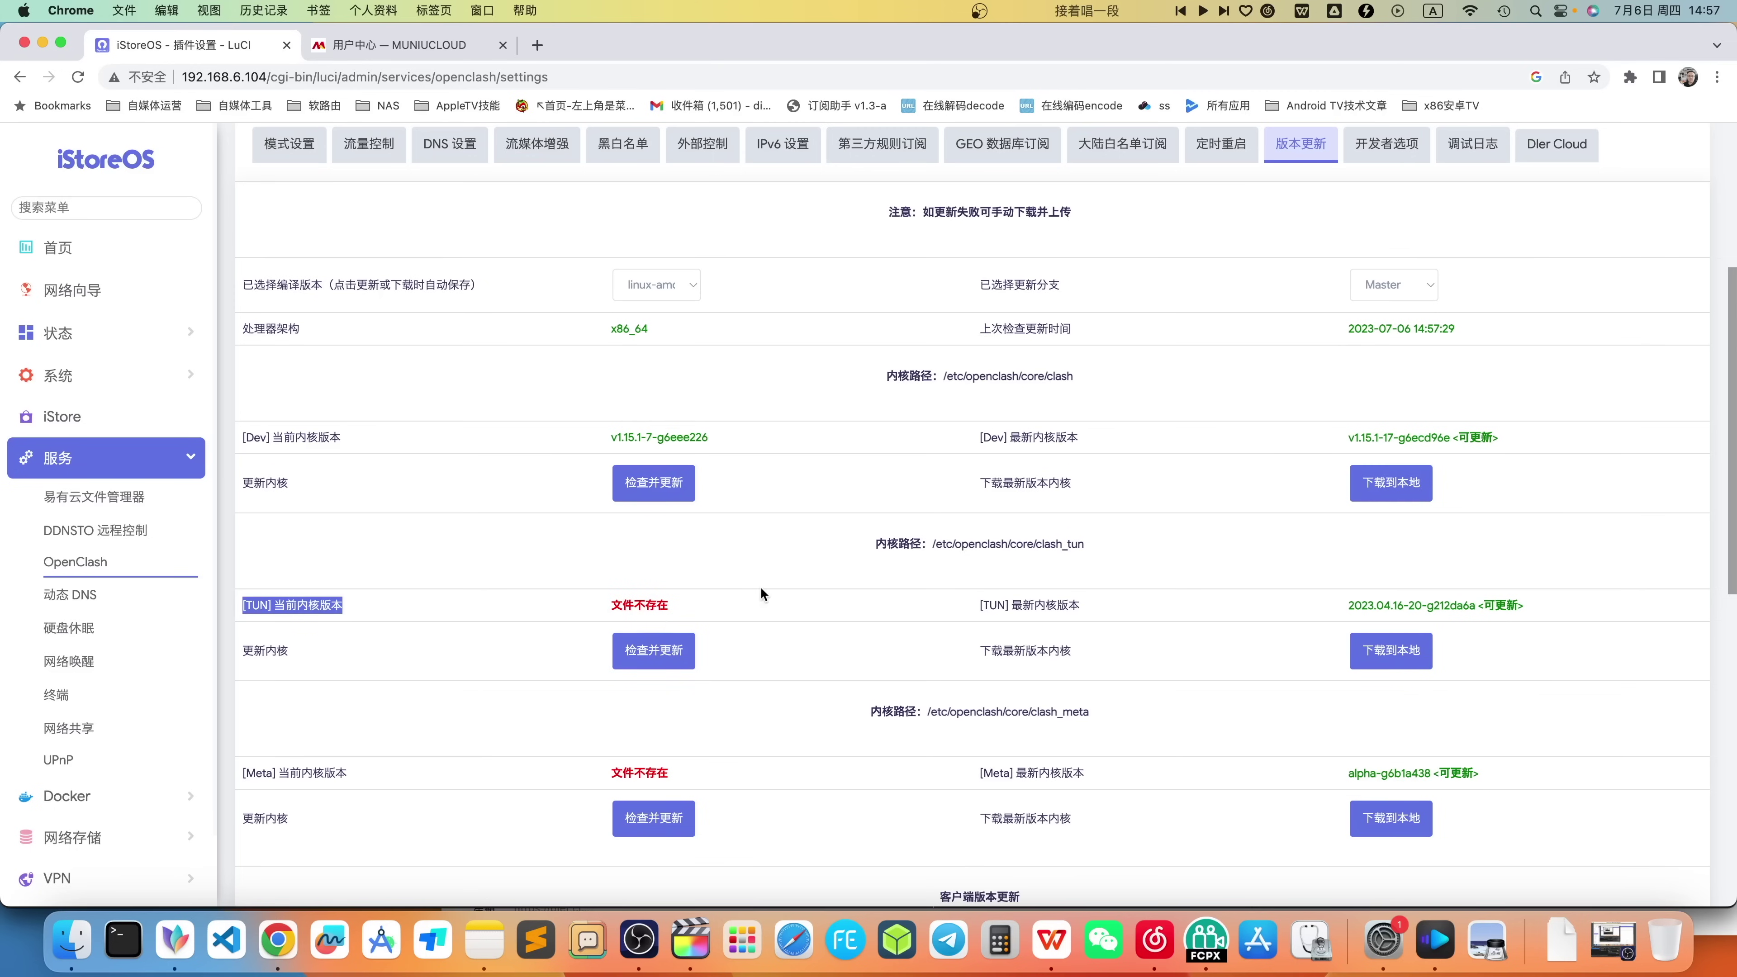
pyautogui.scroll(2, 850, 522)
pyautogui.scroll(3, 851, 520)
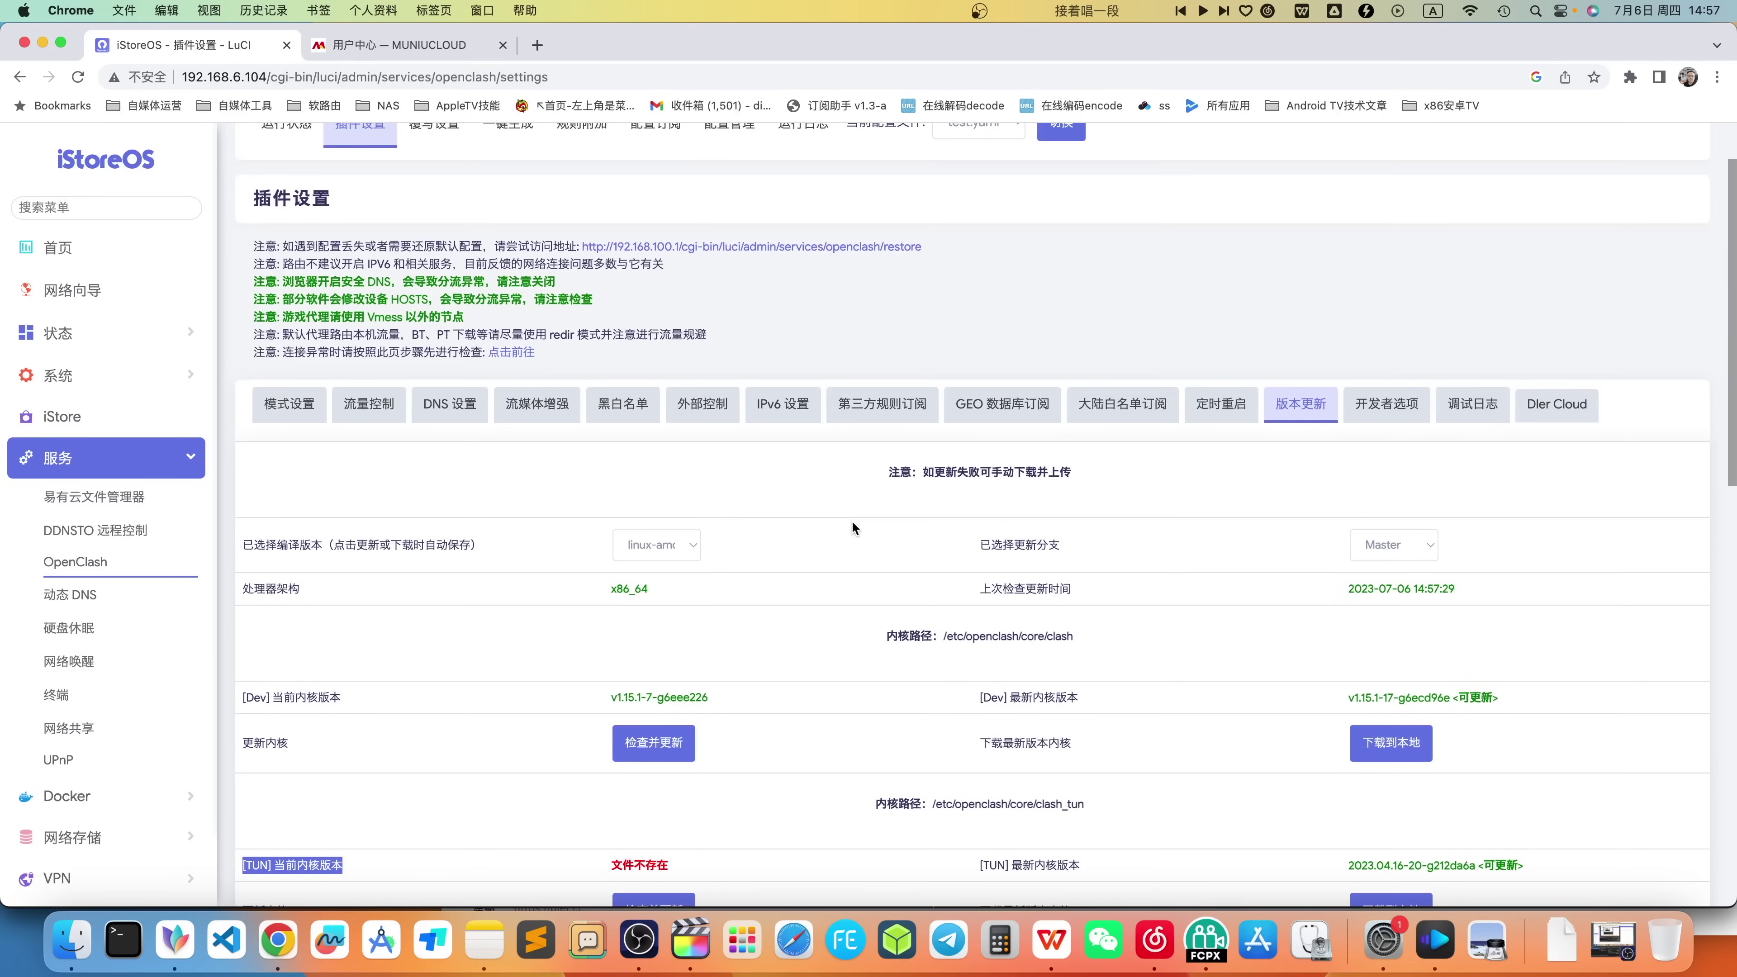
pyautogui.scroll(2, 845, 503)
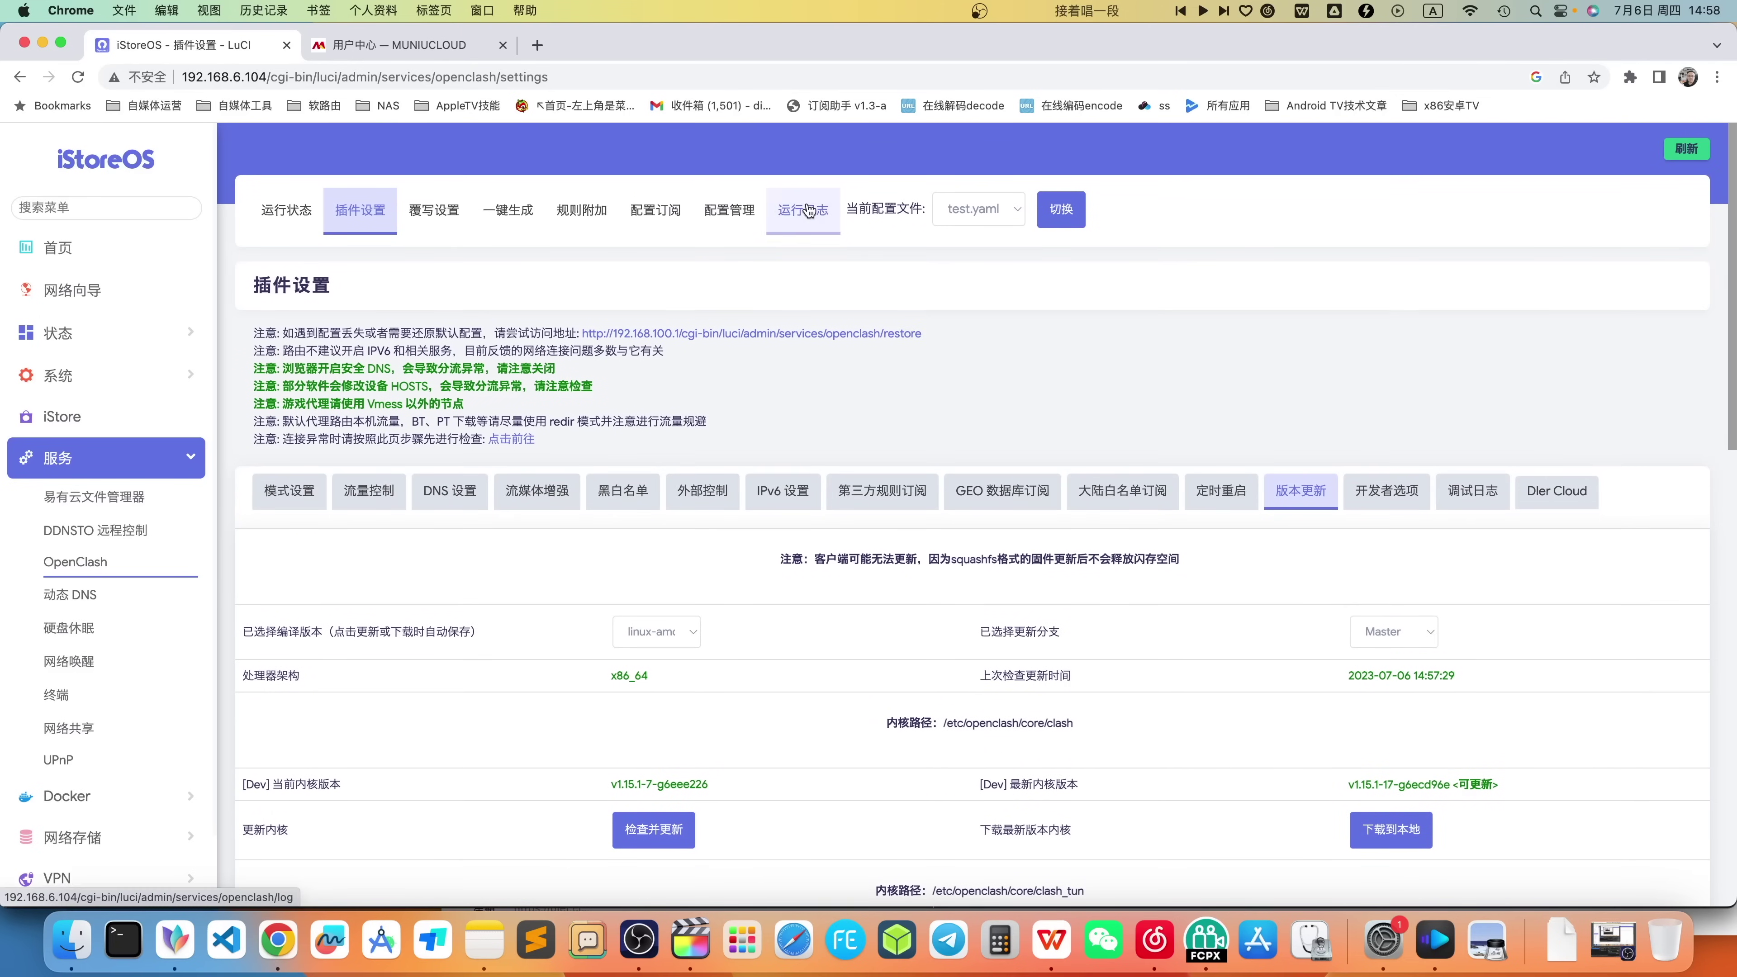
# - Check the OpenClash run log for the download failure on unresolved raw.githubusercontent.com
pyautogui.click(803, 224)
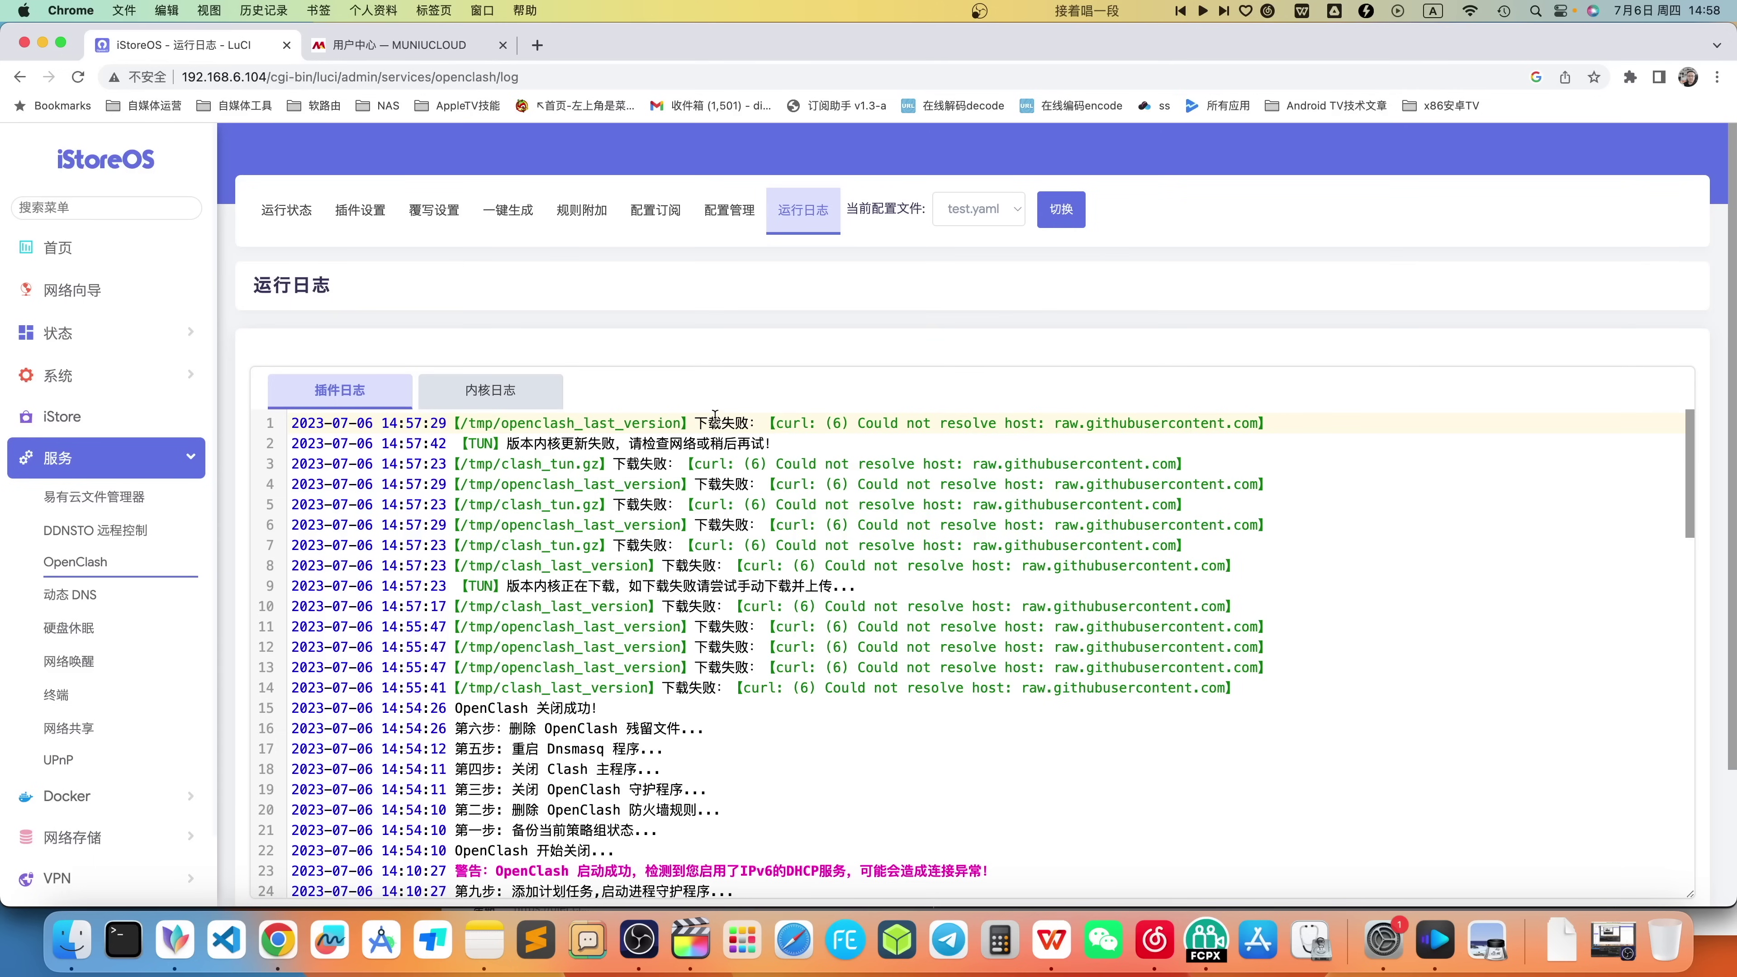
pyautogui.moveTo(722, 423); pyautogui.dragTo(796, 416)
pyautogui.moveTo(1053, 424); pyautogui.dragTo(1268, 426)
pyautogui.click(1064, 428)
pyautogui.moveTo(1063, 429); pyautogui.dragTo(1231, 423)
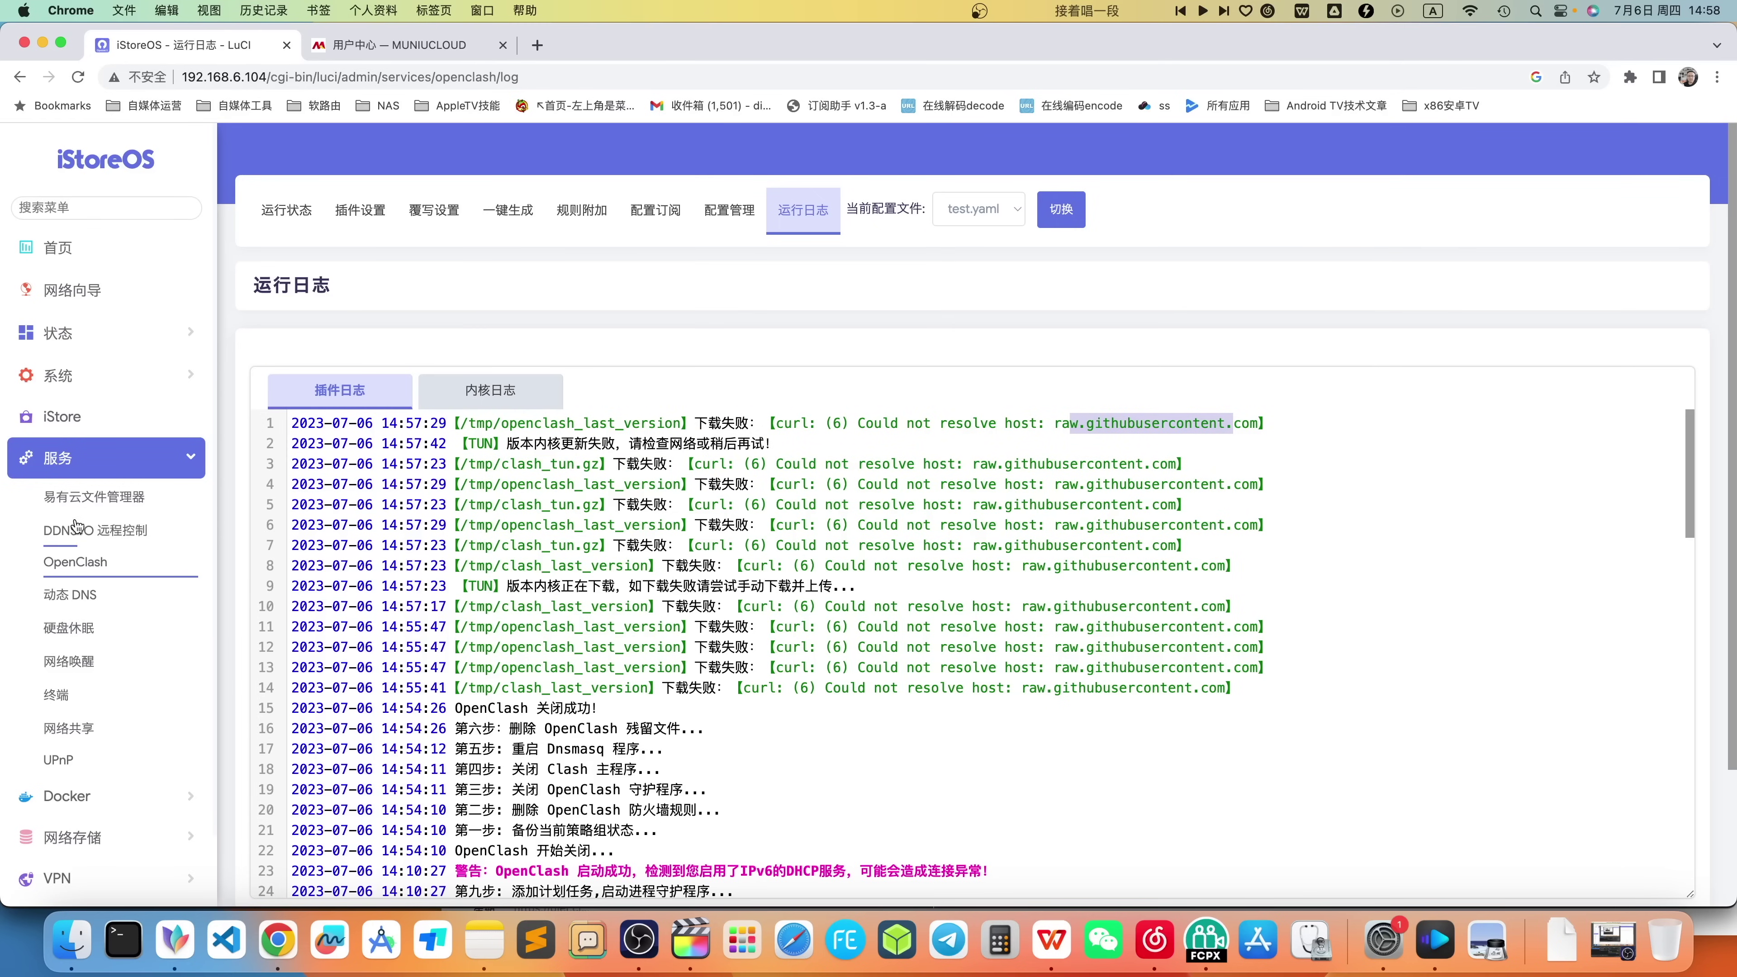
# - Copy the SSR subscription link from the MuniuCloud user center, then return to PassWall
pyautogui.click(56, 878)
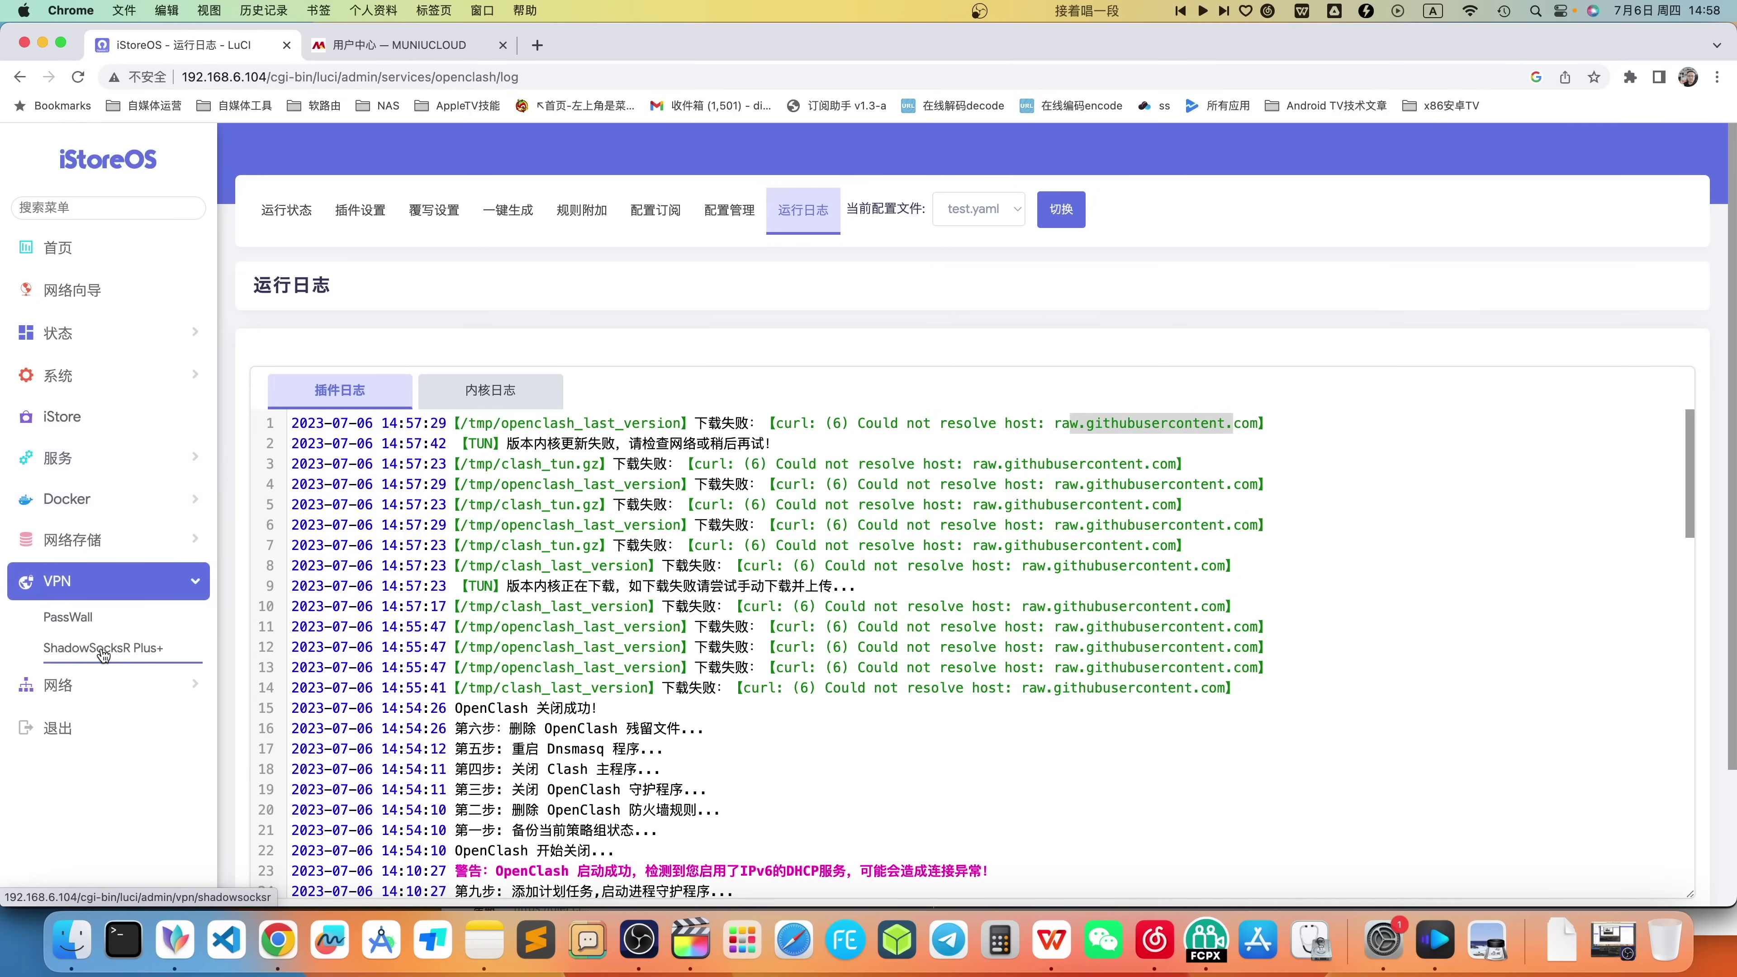
pyautogui.click(79, 618)
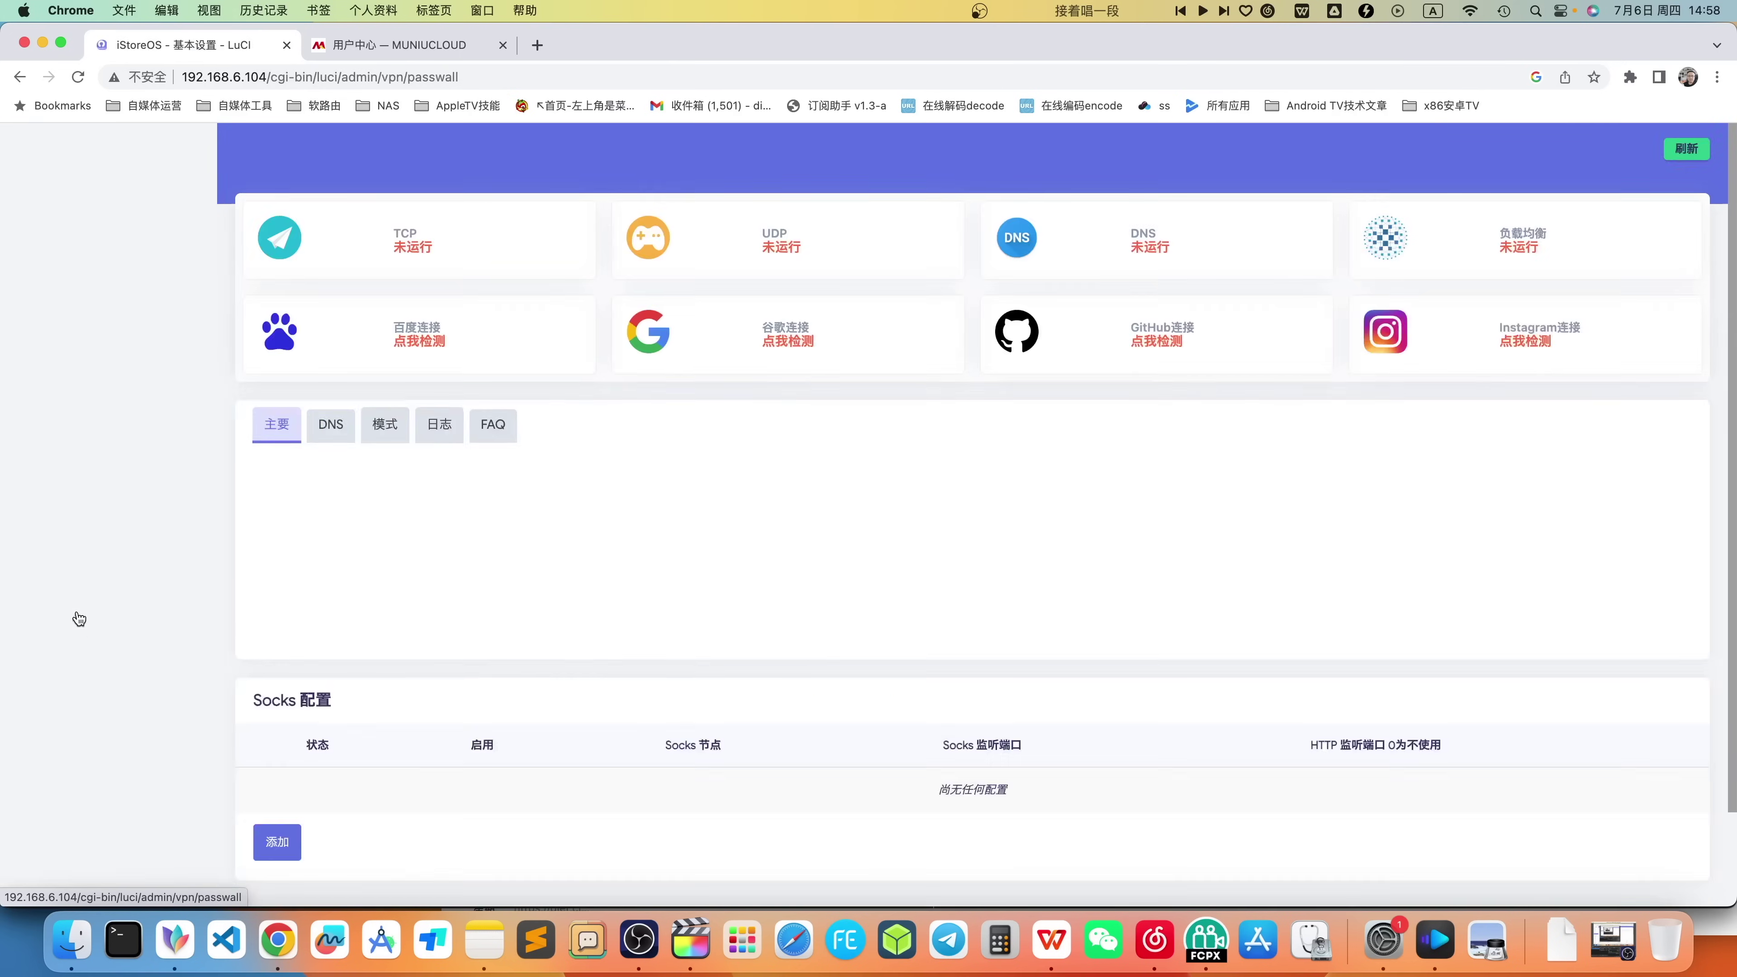
pyautogui.click(432, 45)
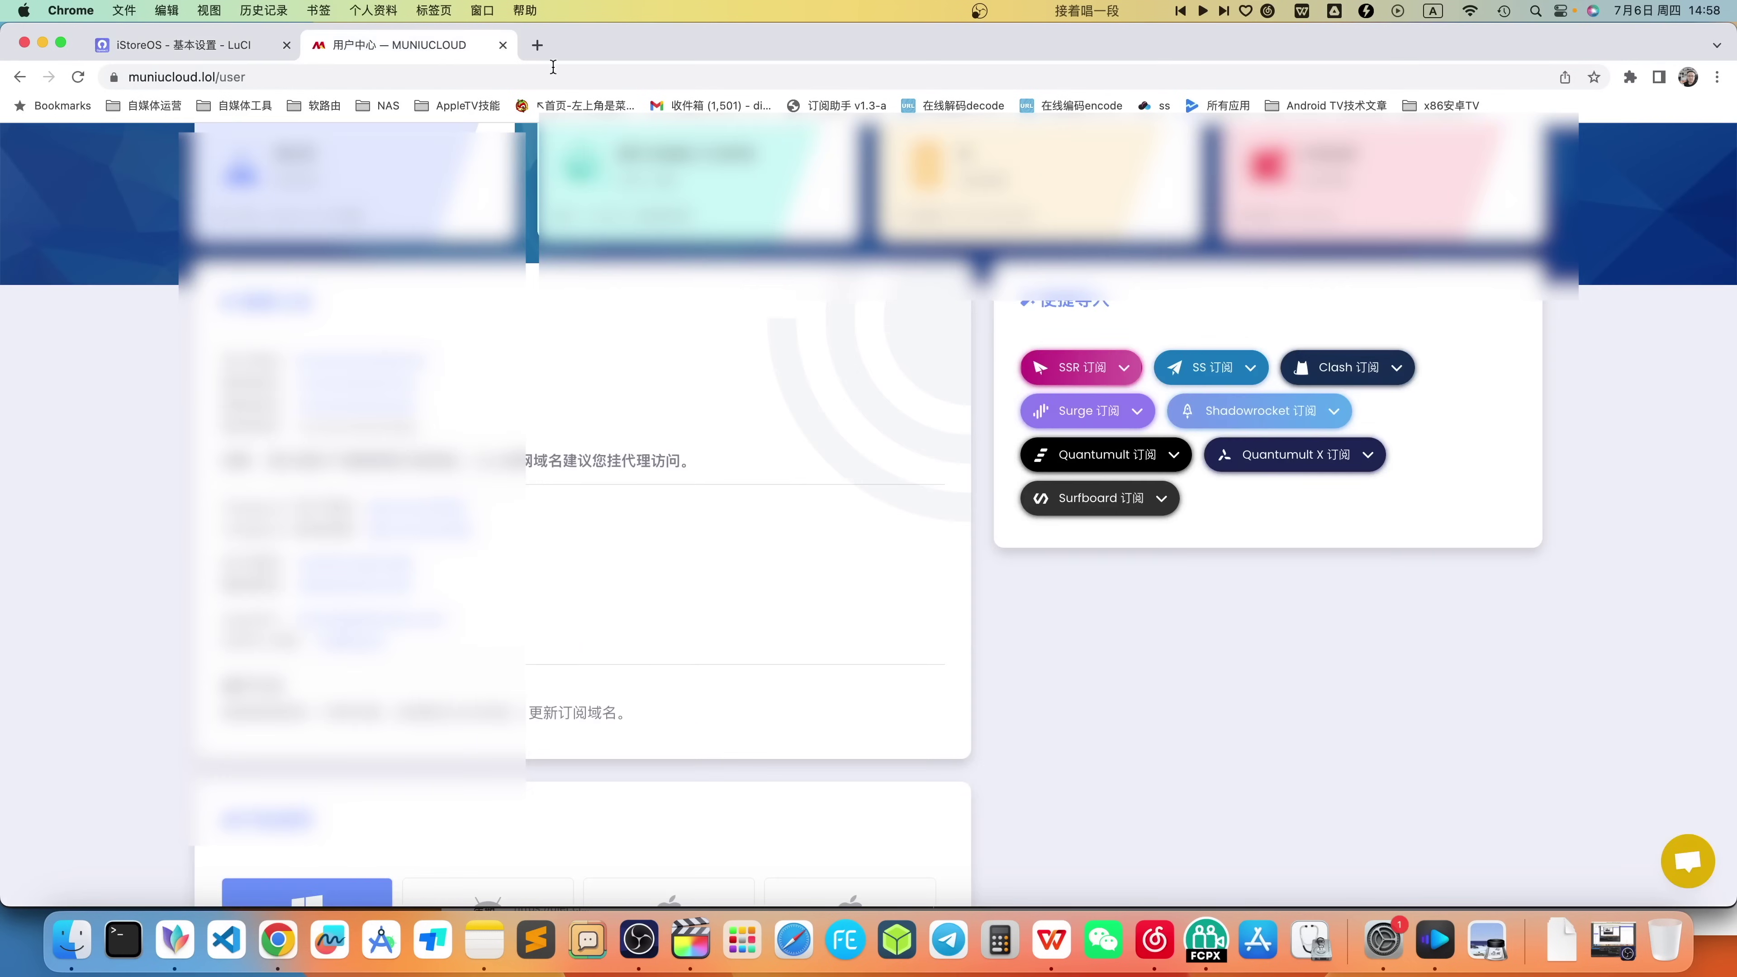
pyautogui.click(1080, 369)
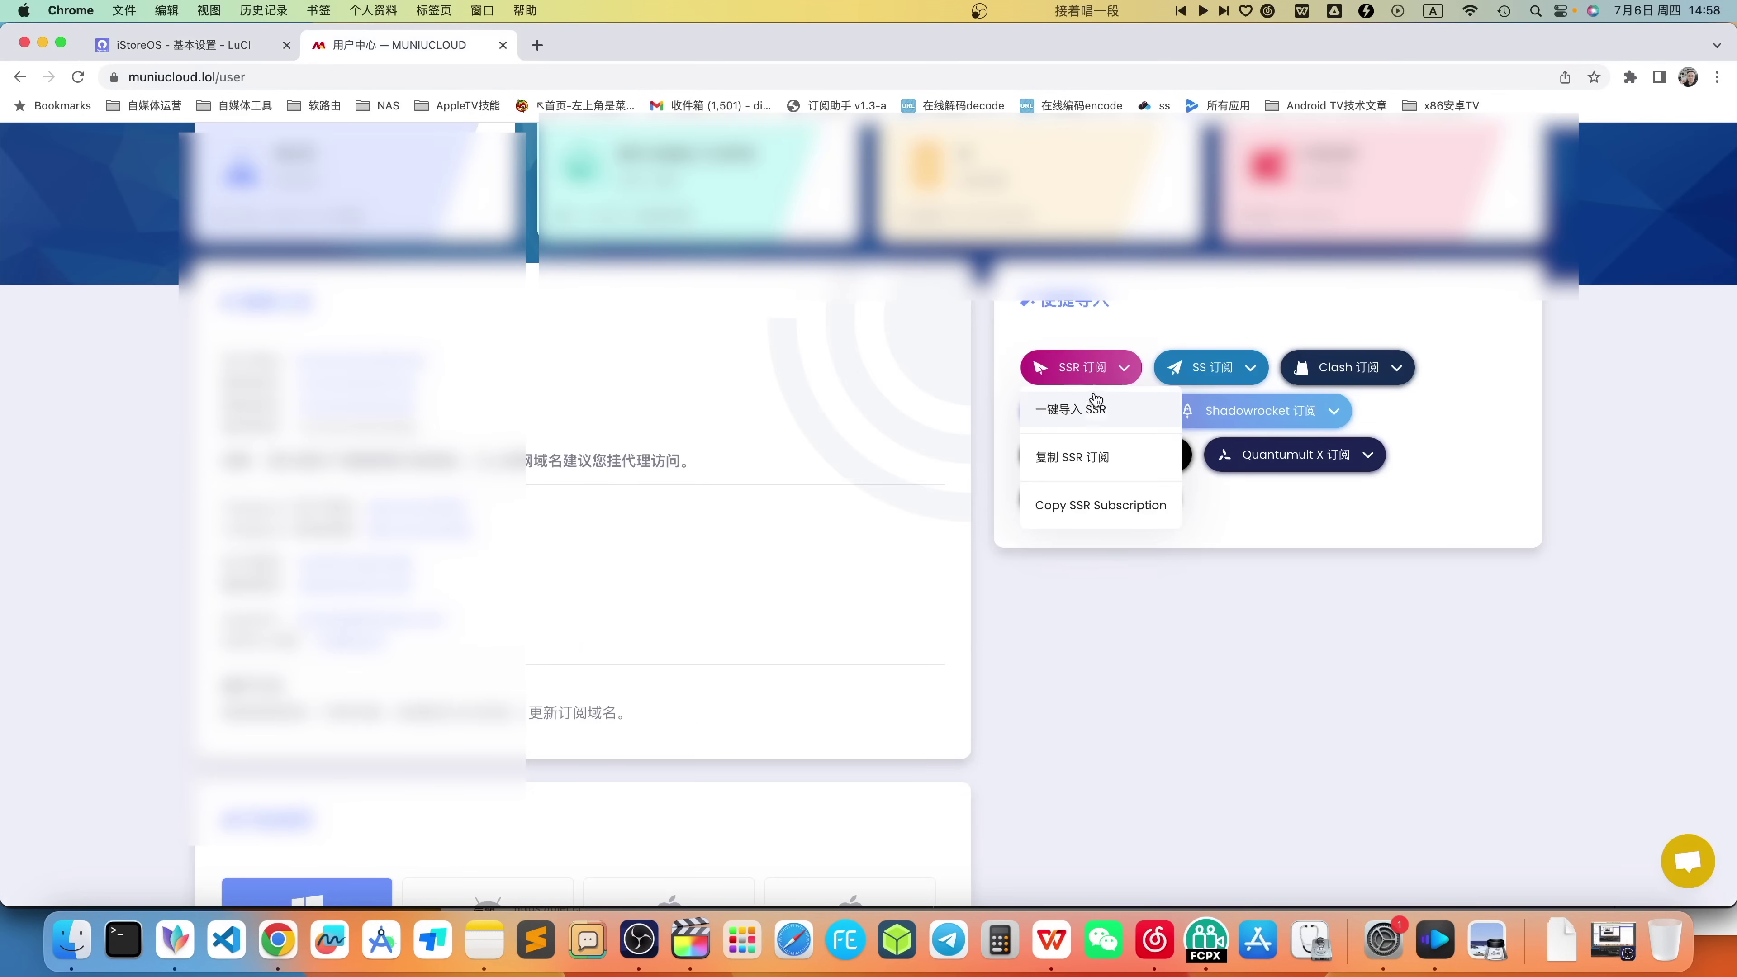
pyautogui.click(1073, 475)
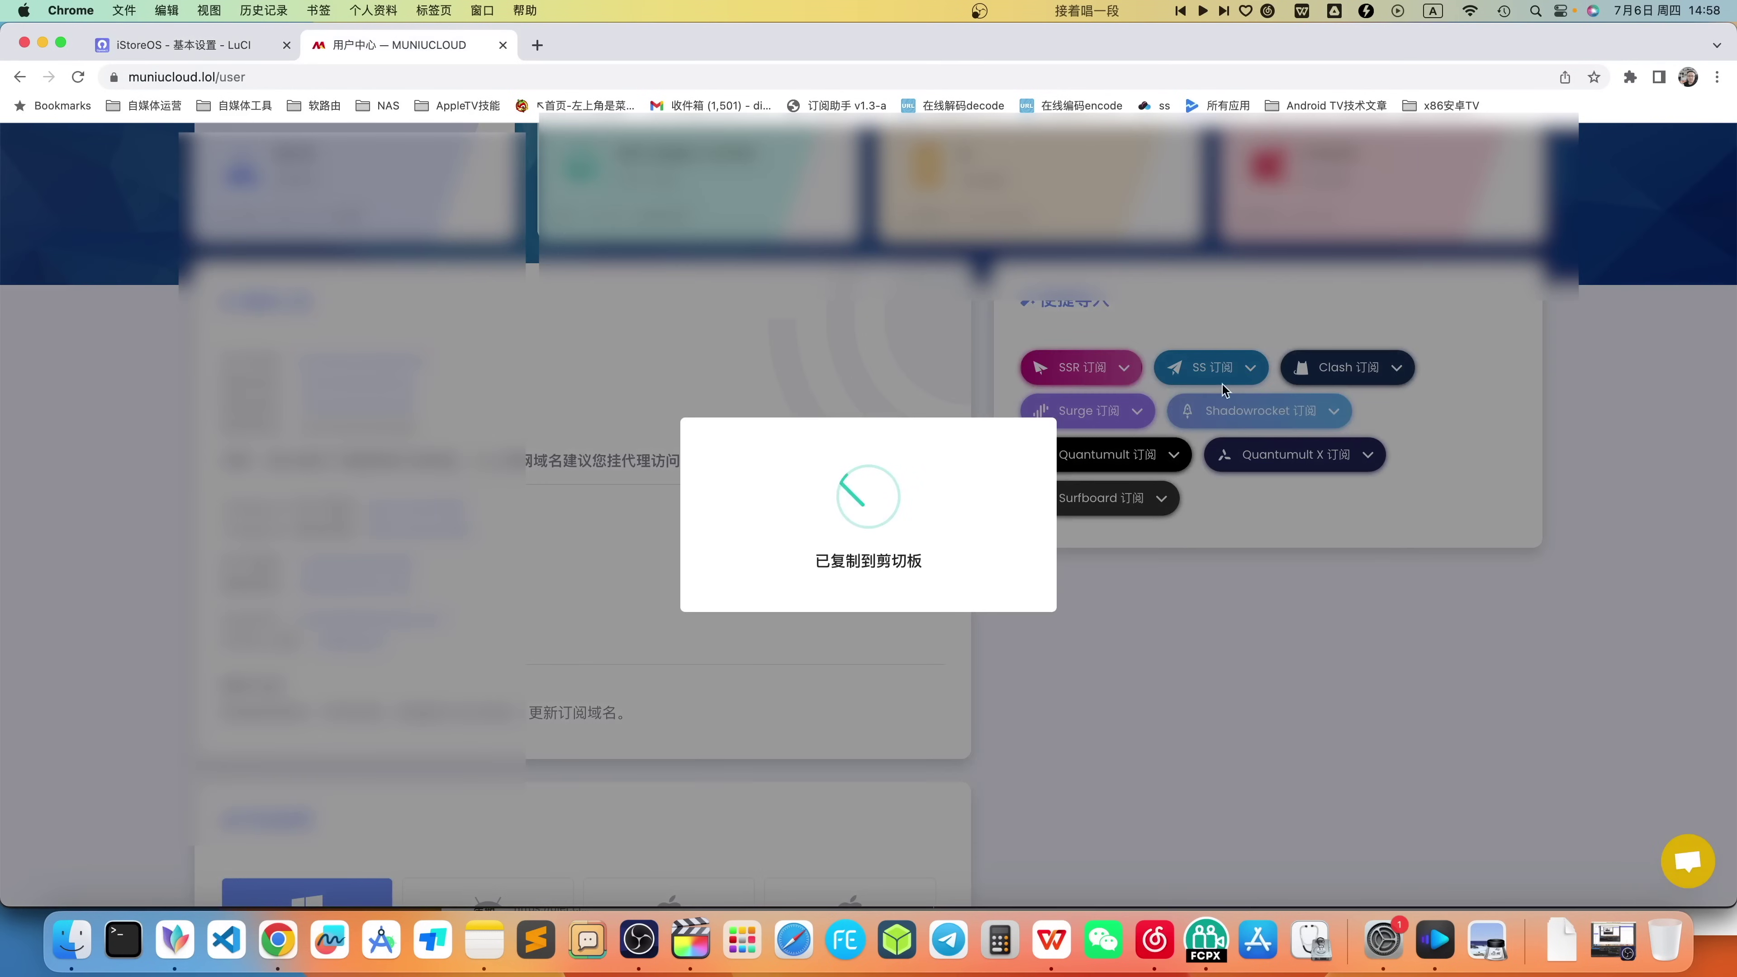
pyautogui.click(166, 46)
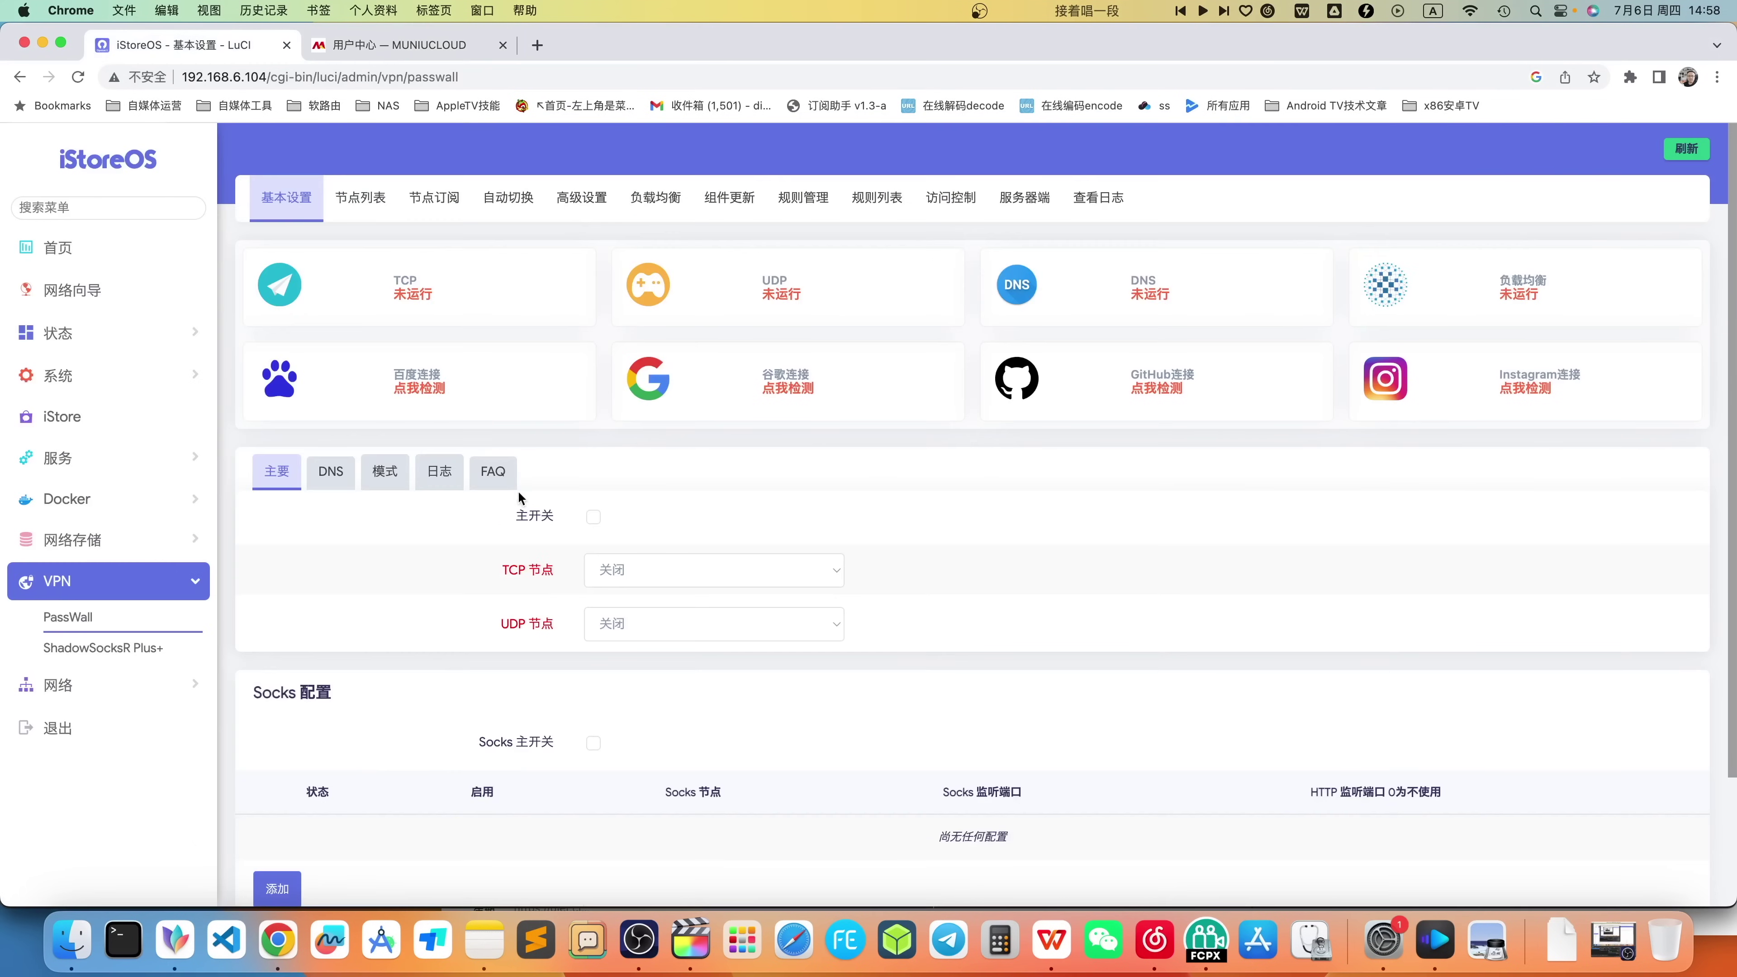
# - Name the PassWall subscription w22, allow insecure connections, and save and apply
pyautogui.click(420, 206)
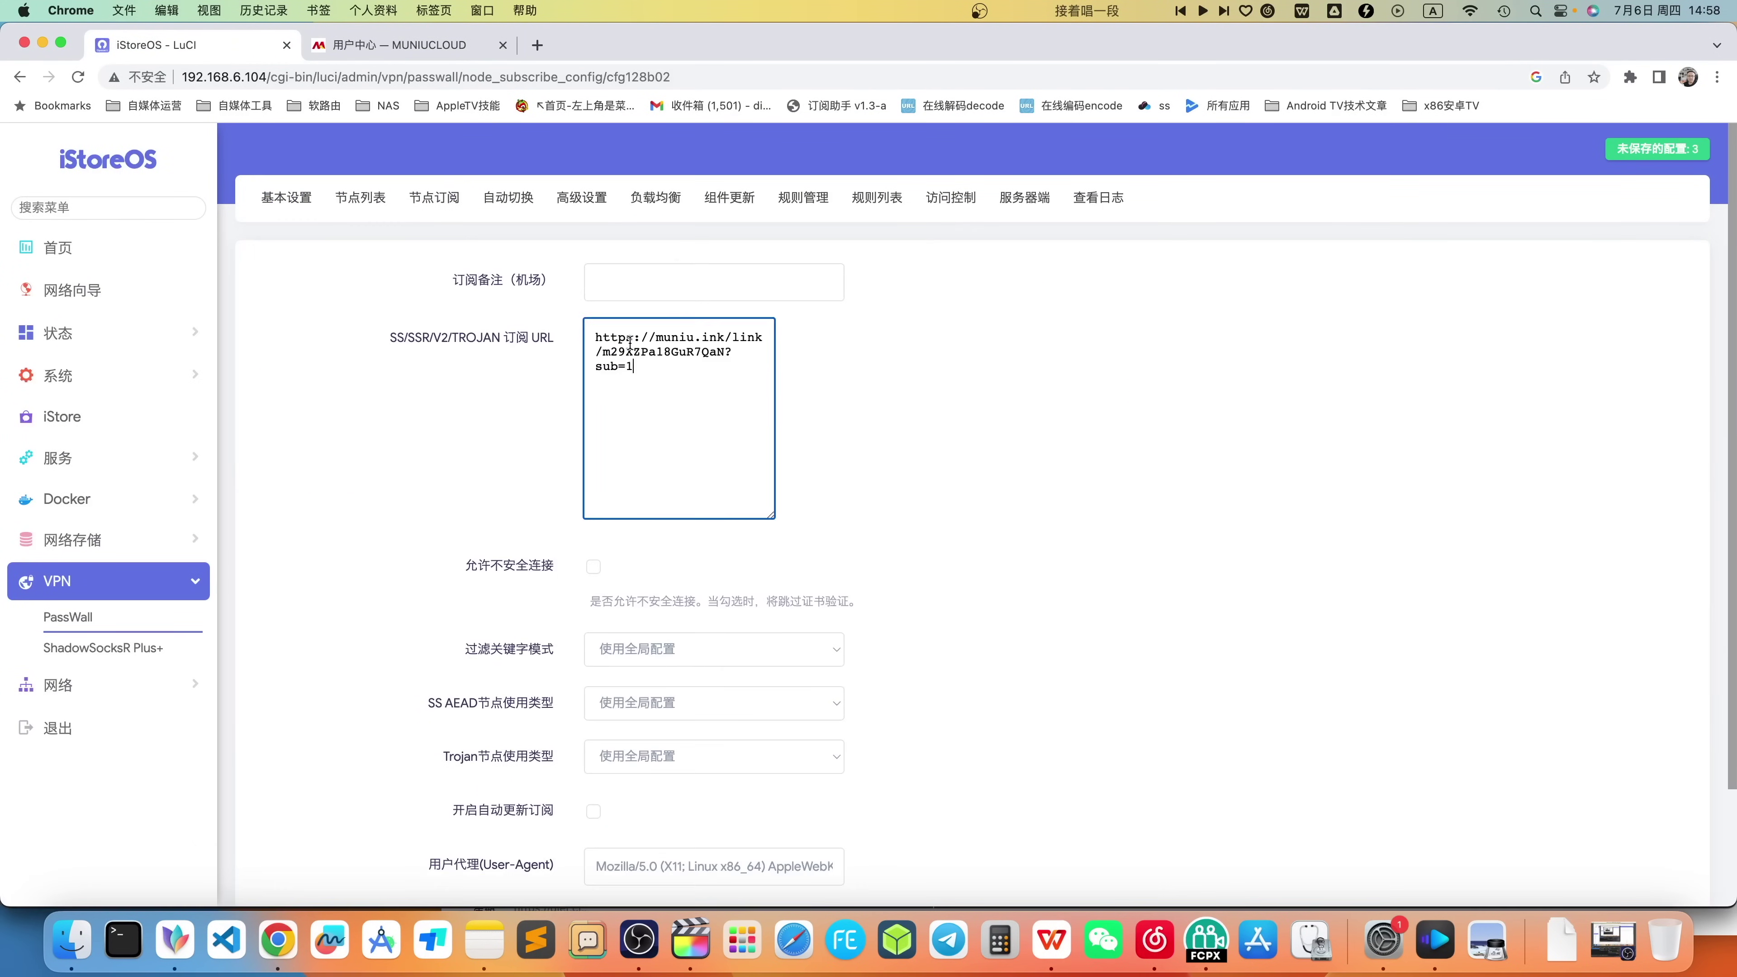
pyautogui.click(669, 282)
pyautogui.write('w22')
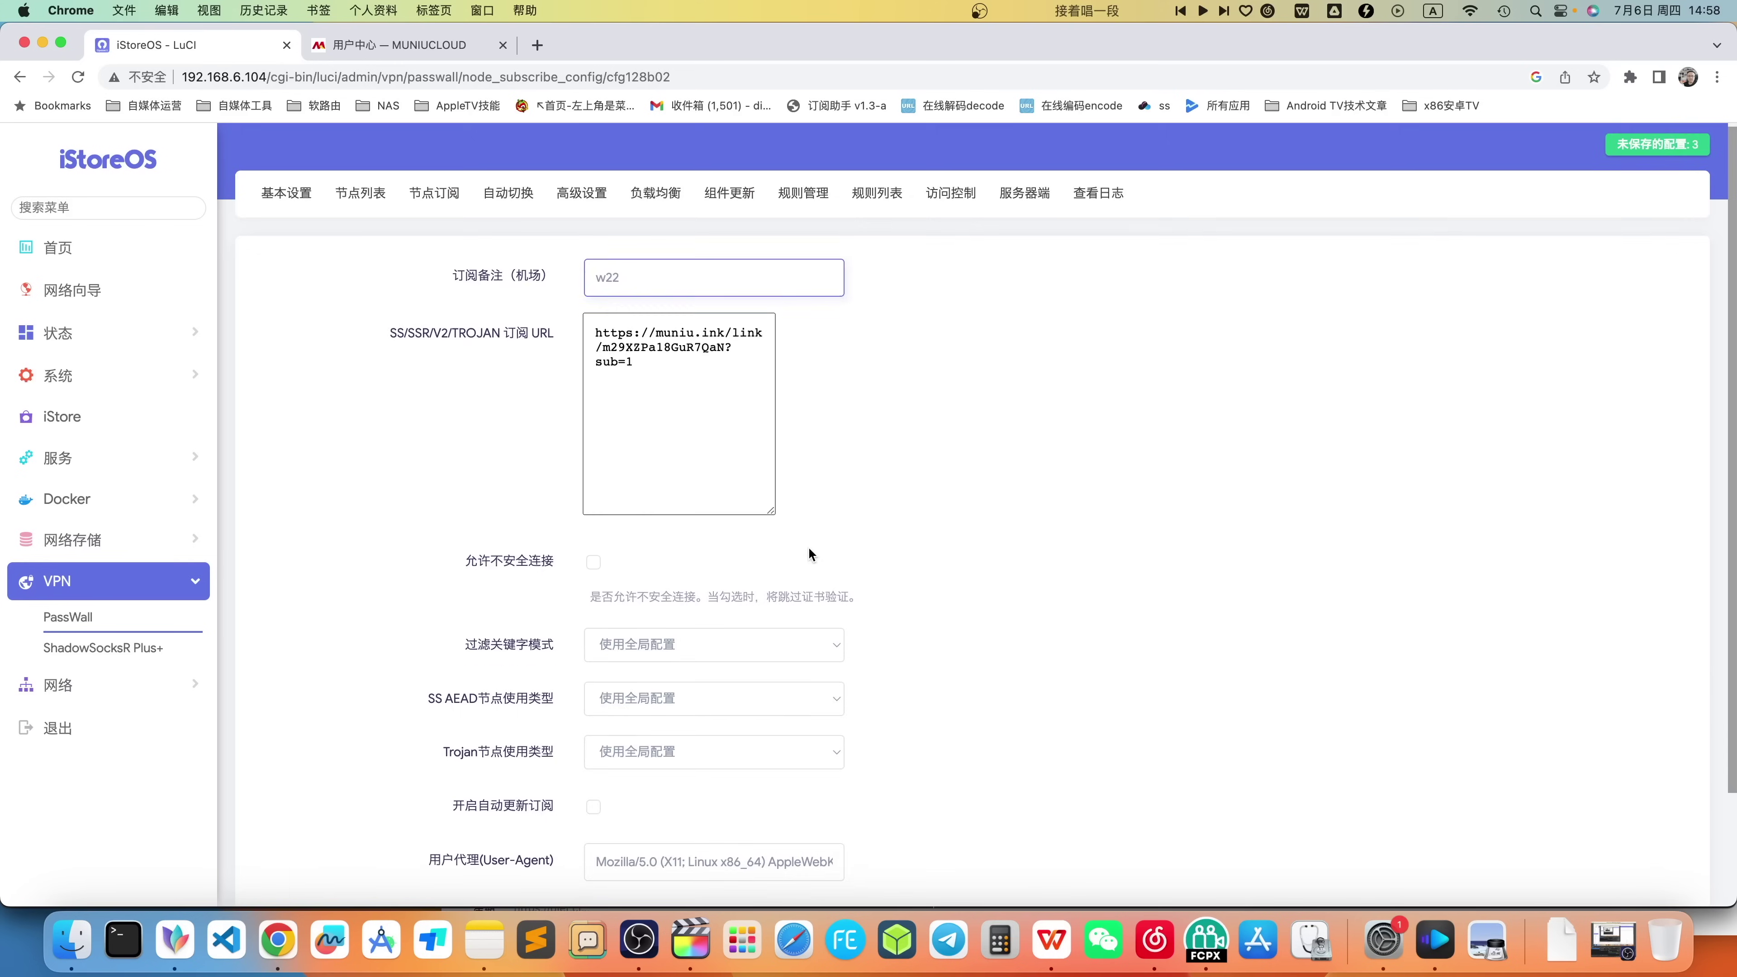
pyautogui.scroll(-3, 807, 548)
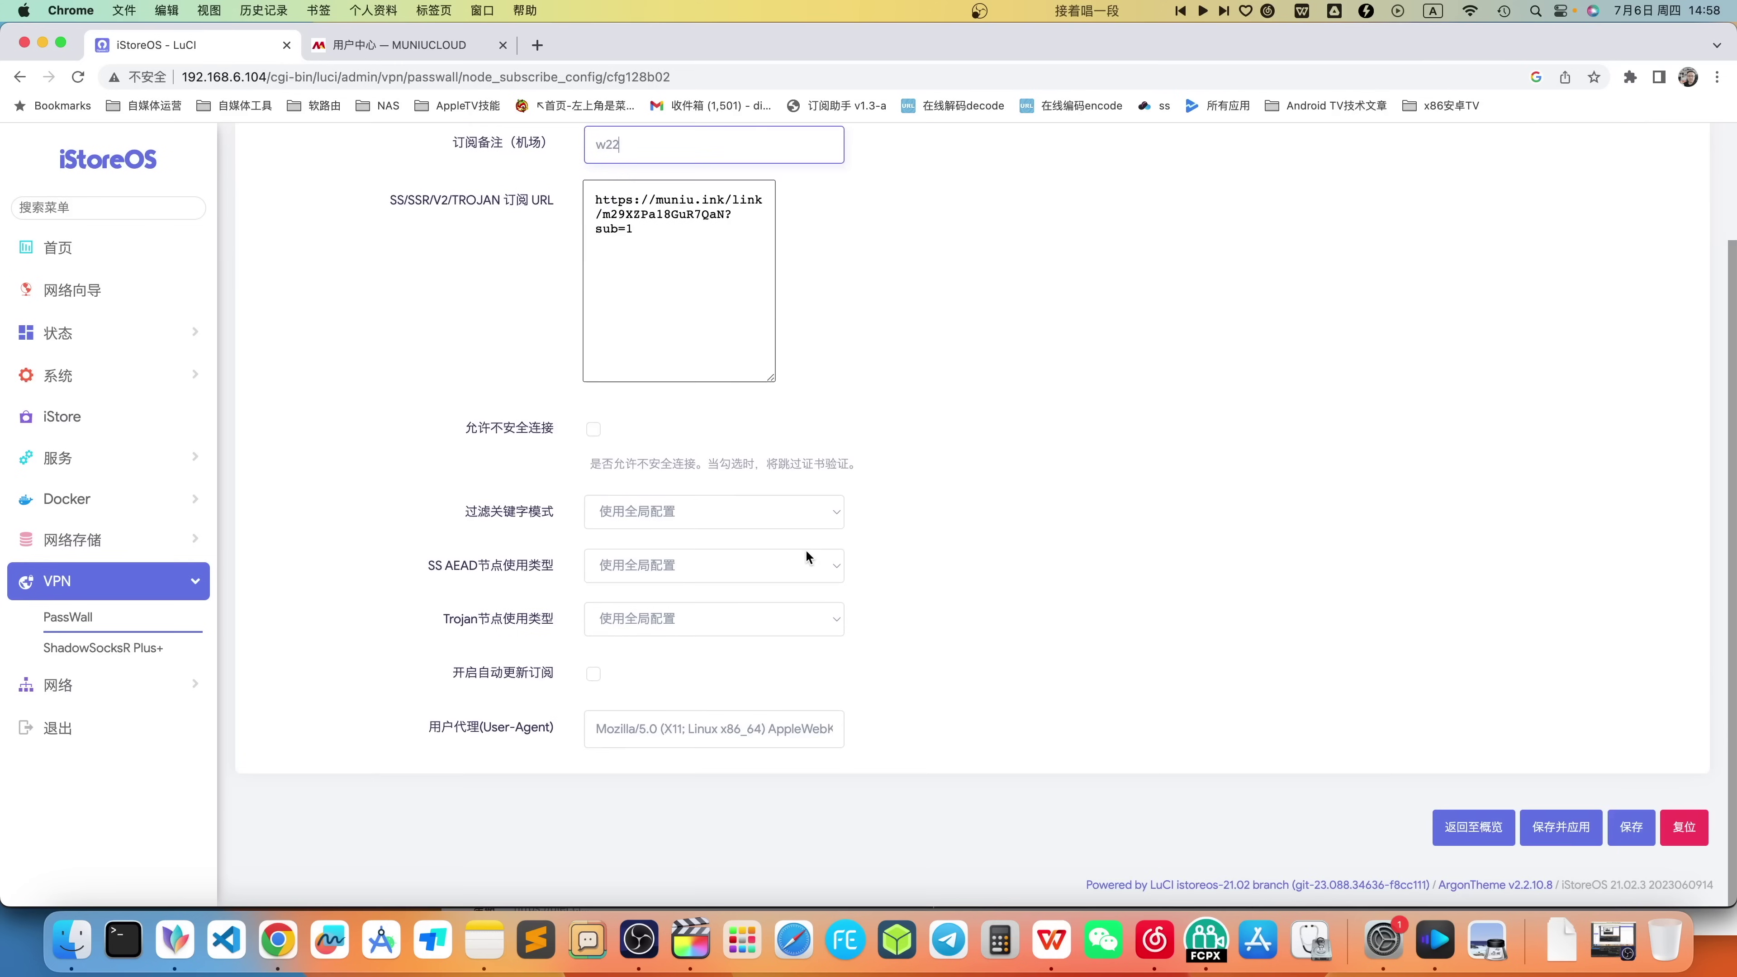
pyautogui.click(593, 429)
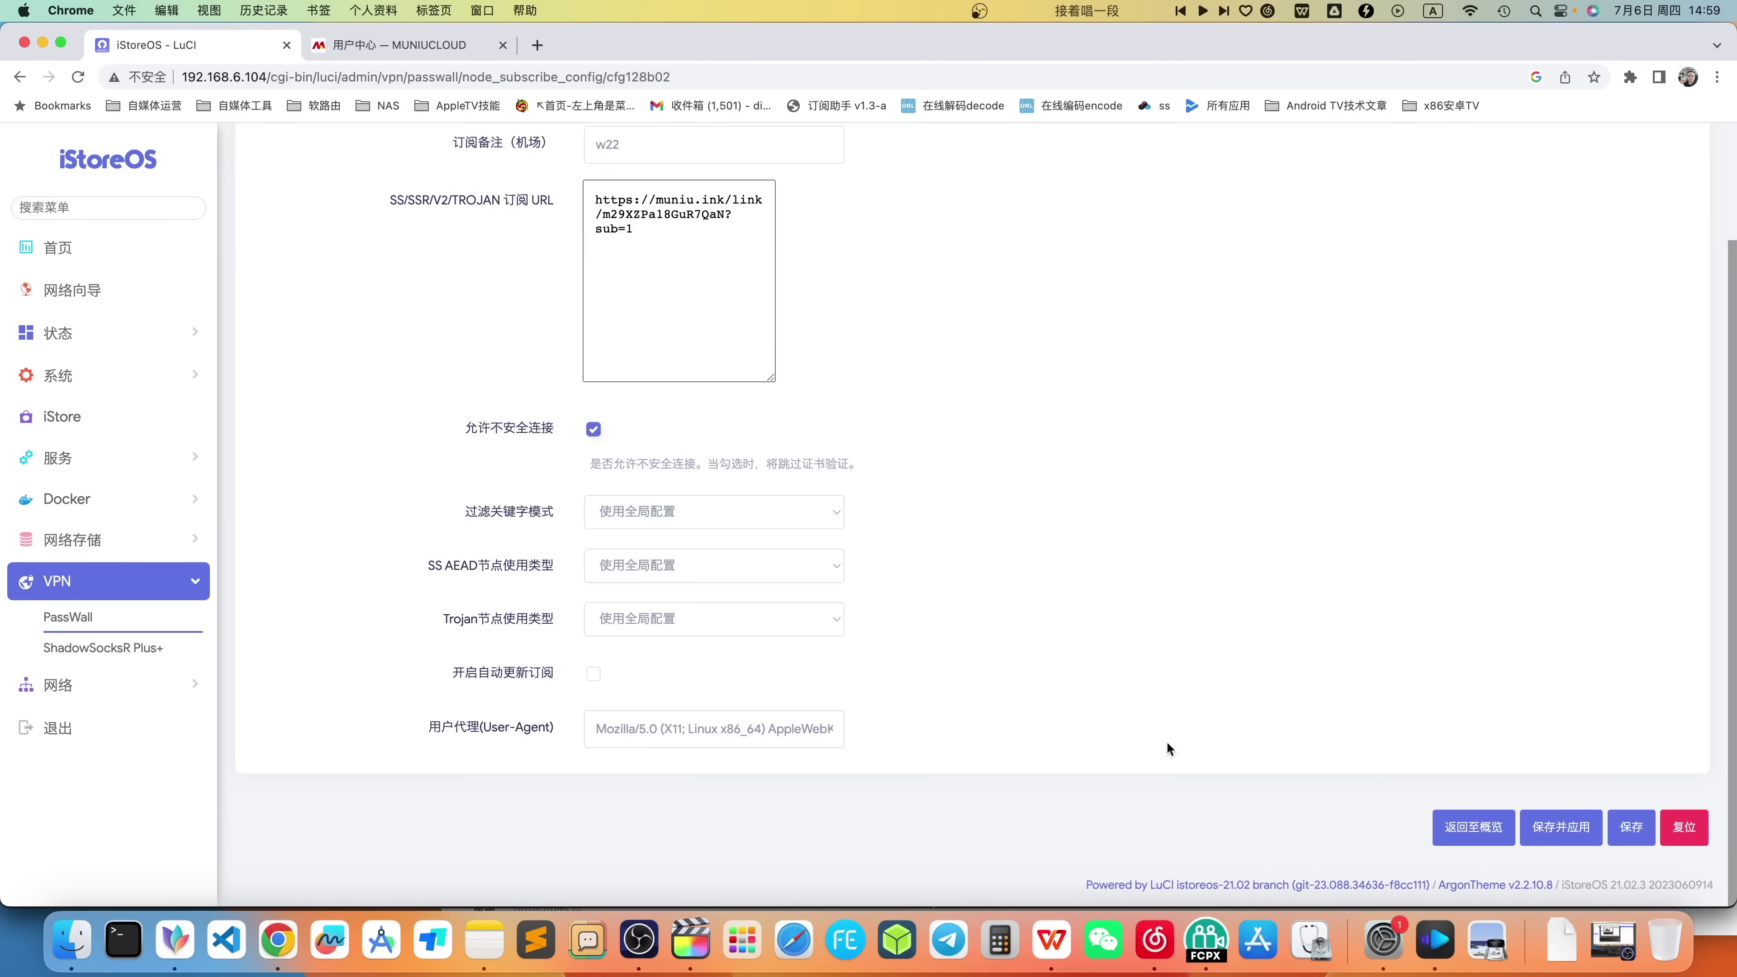
pyautogui.click(1549, 840)
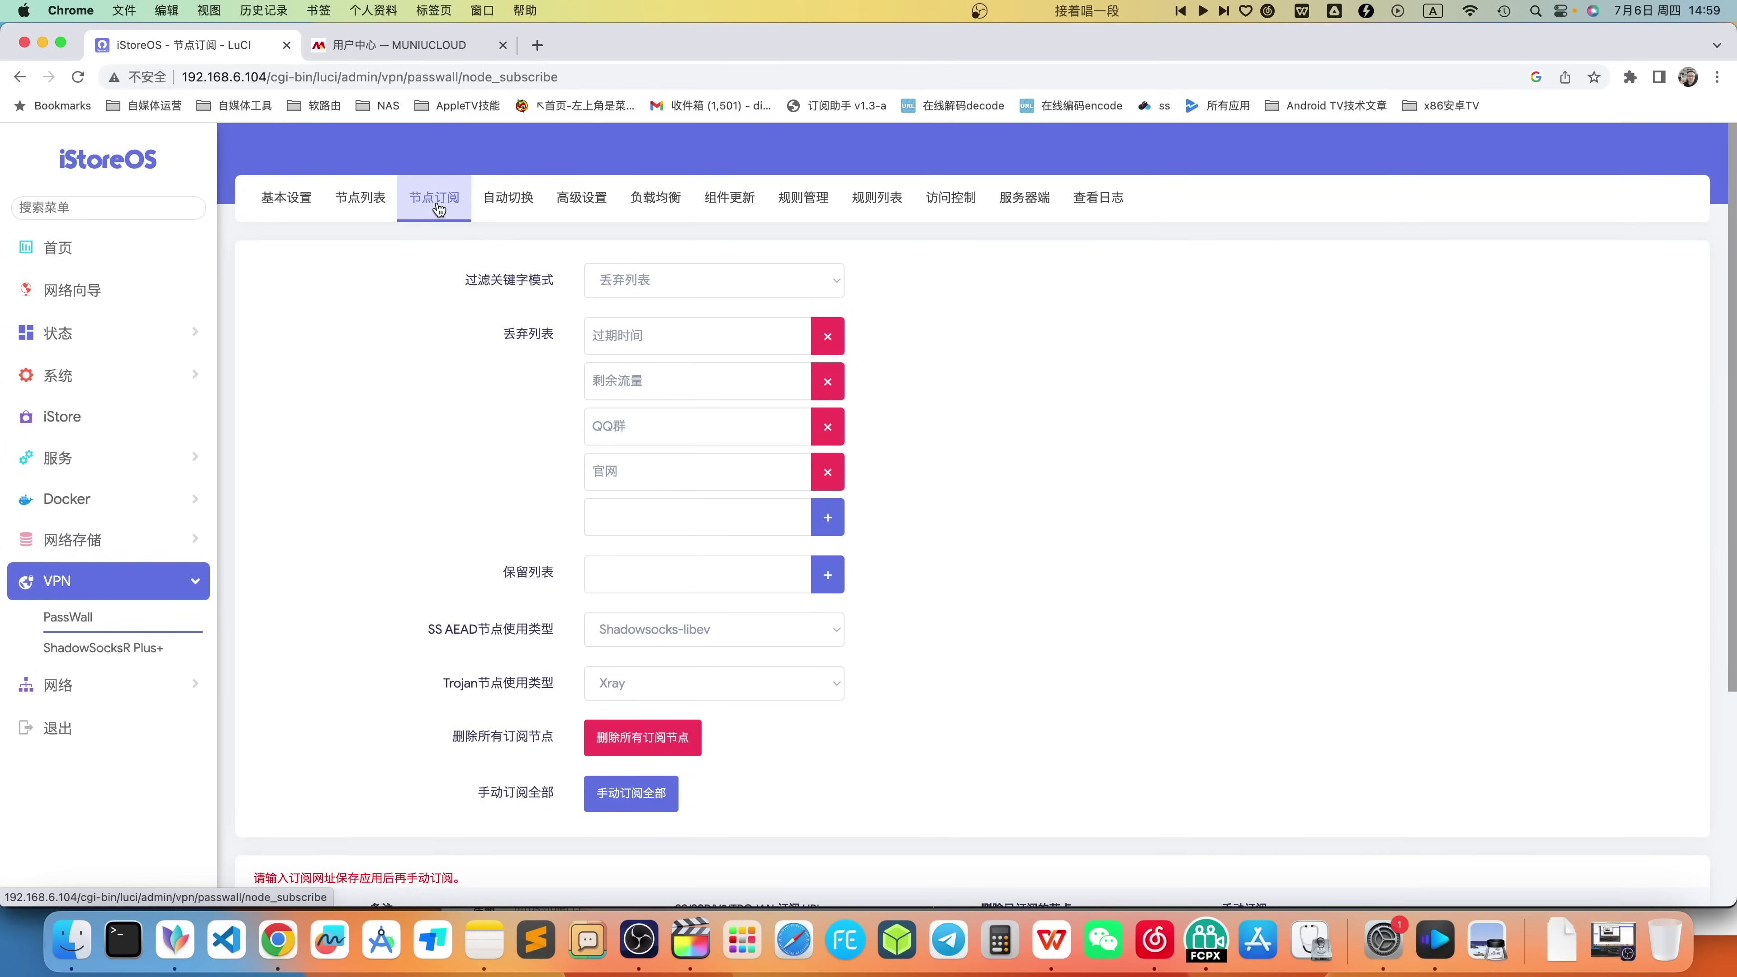
# - Manually update the w22 subscription so its 45 nodes are parsed
pyautogui.scroll(-3, 438, 411)
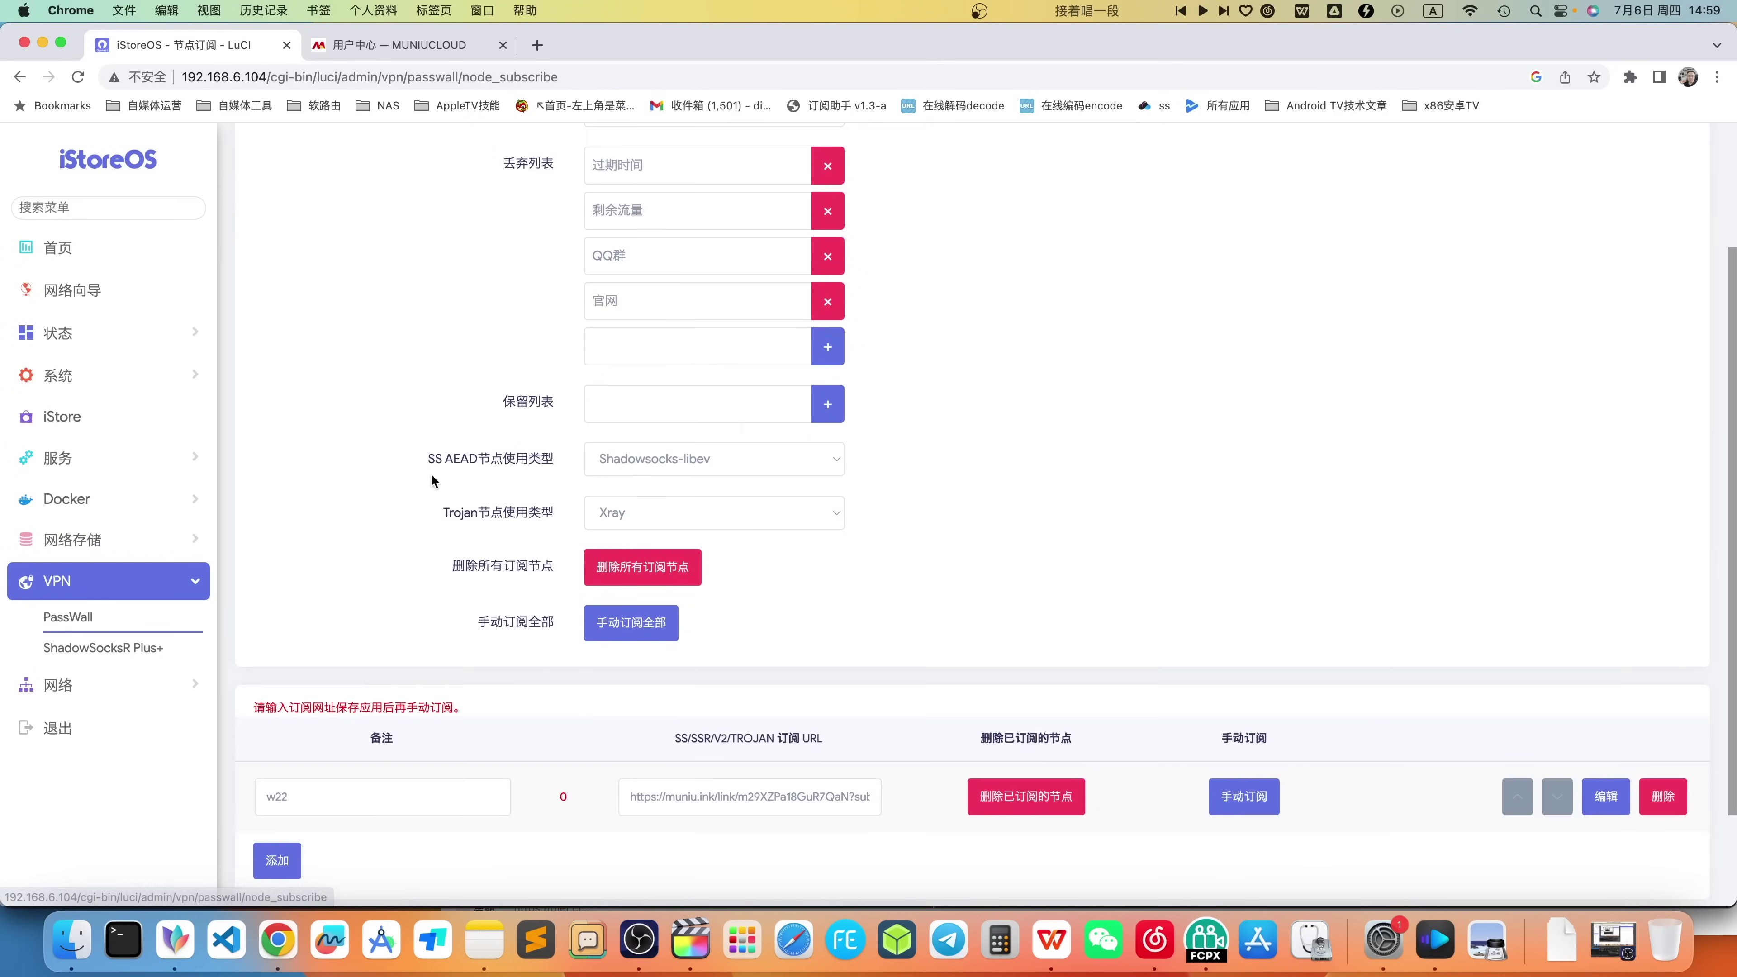
pyautogui.click(1236, 799)
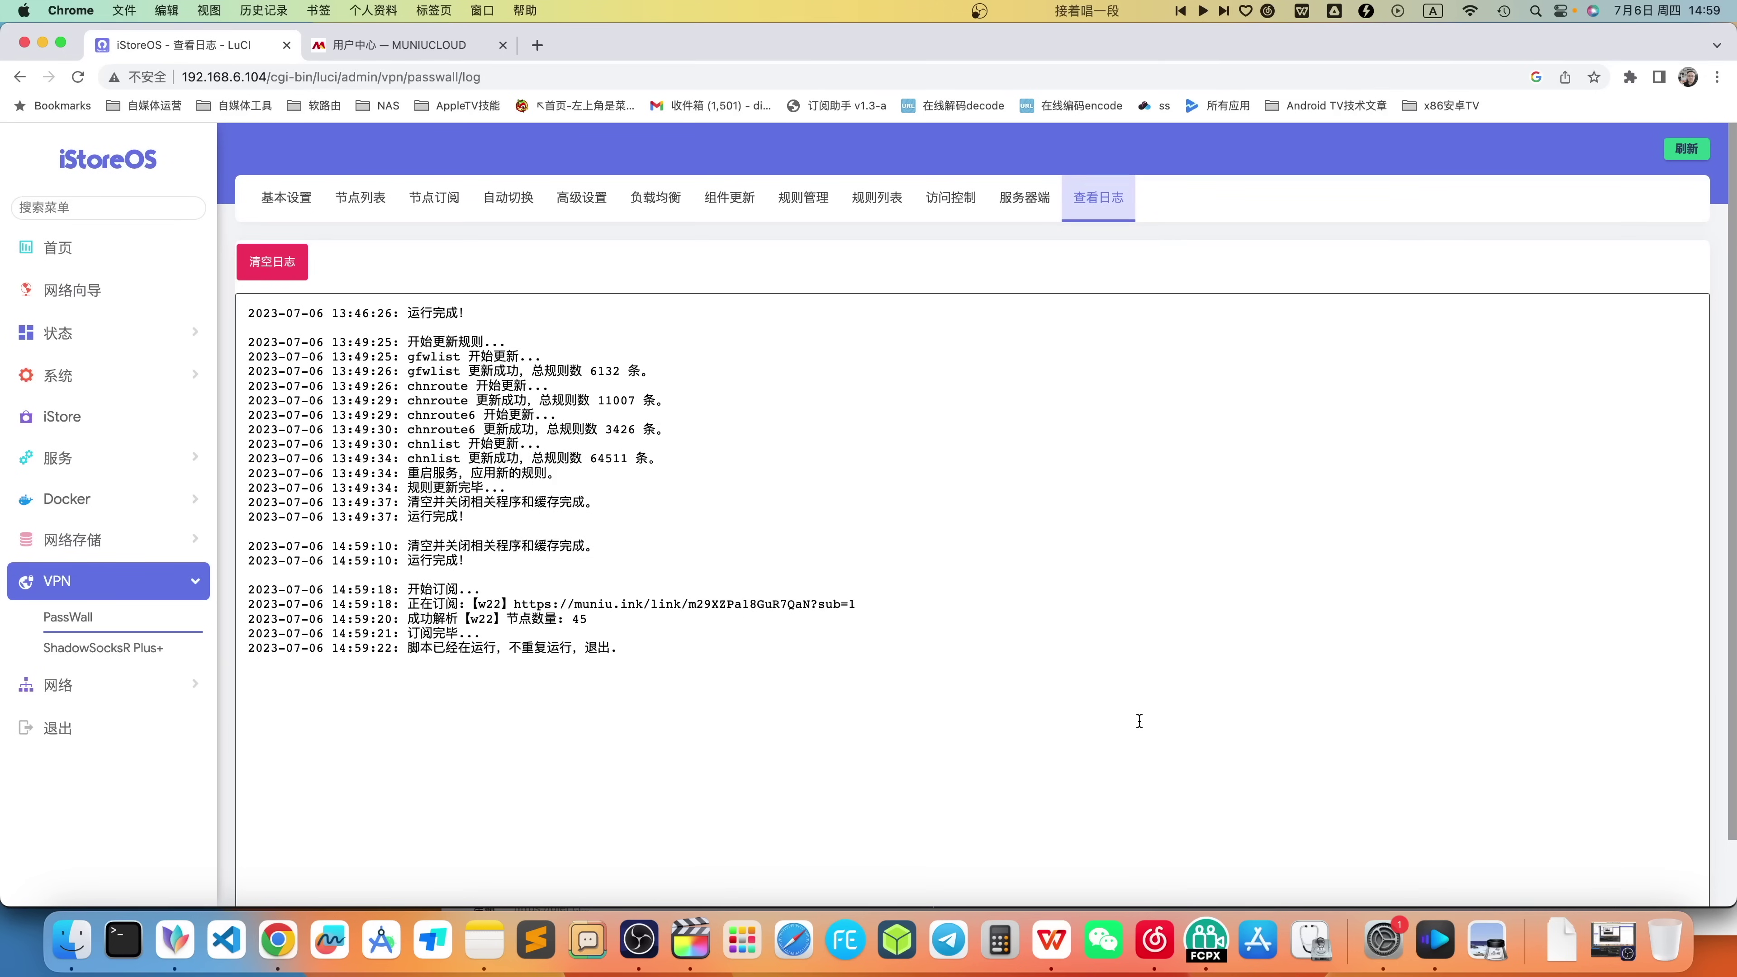
pyautogui.click(307, 197)
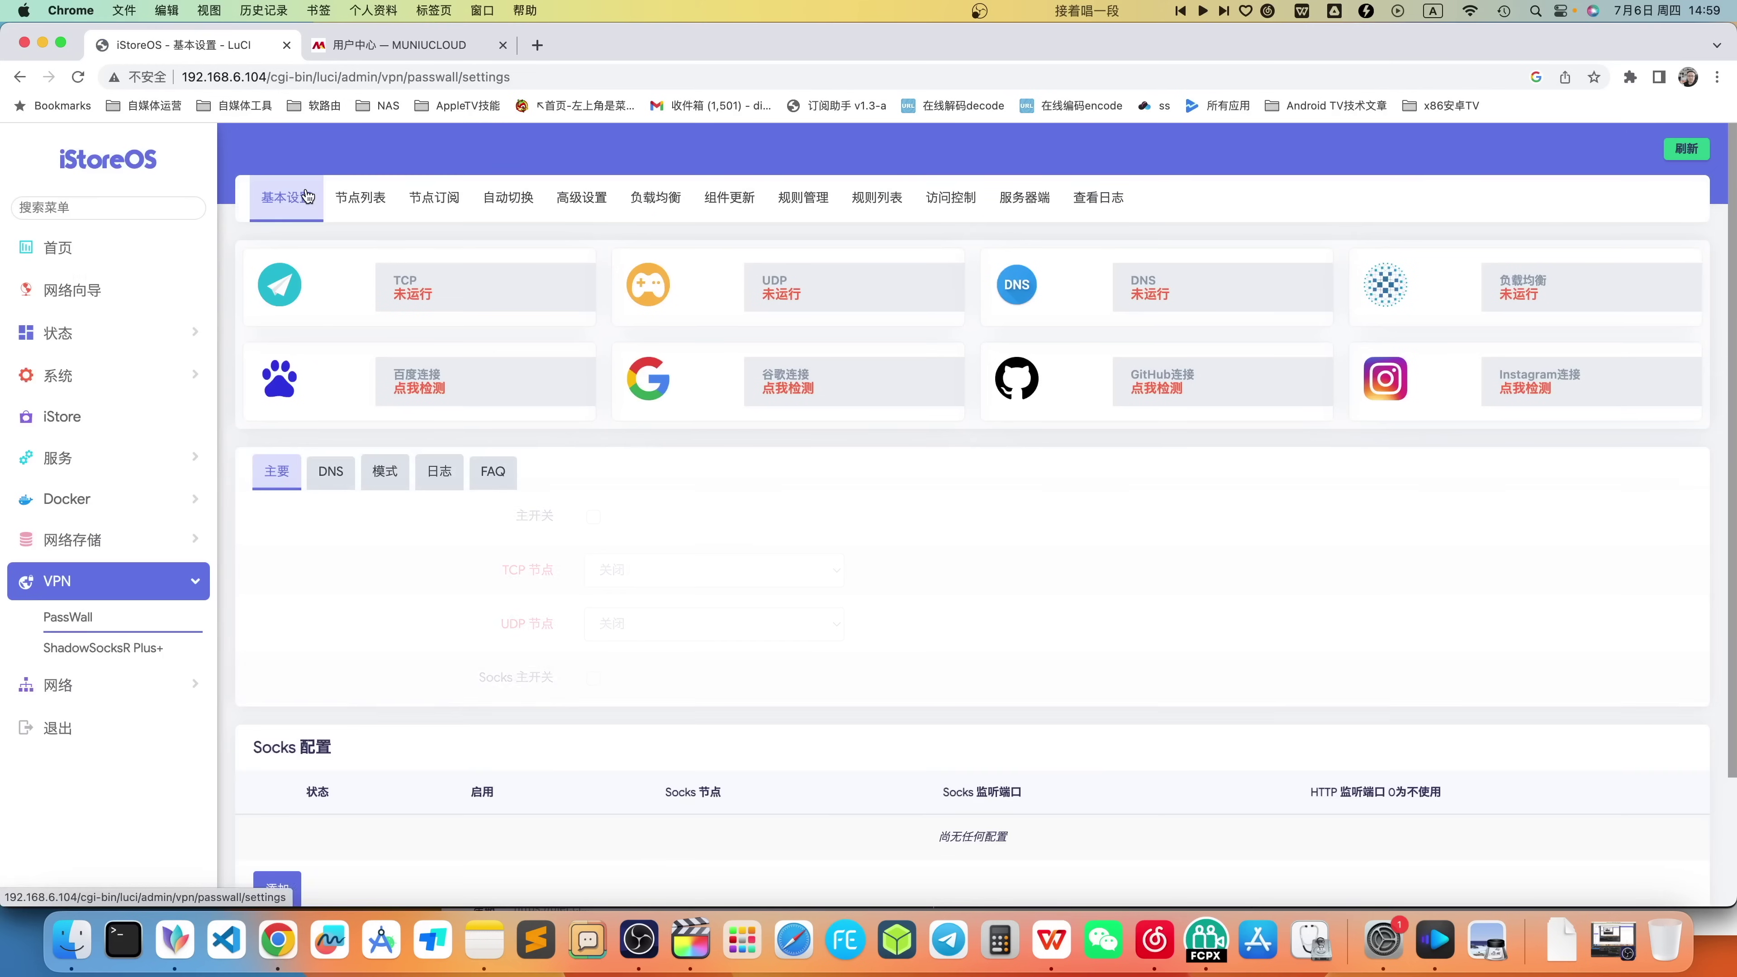
# - Enable PassWall's main switch with SSR [台湾 A] as the TCP node and apply
pyautogui.click(594, 518)
pyautogui.click(684, 570)
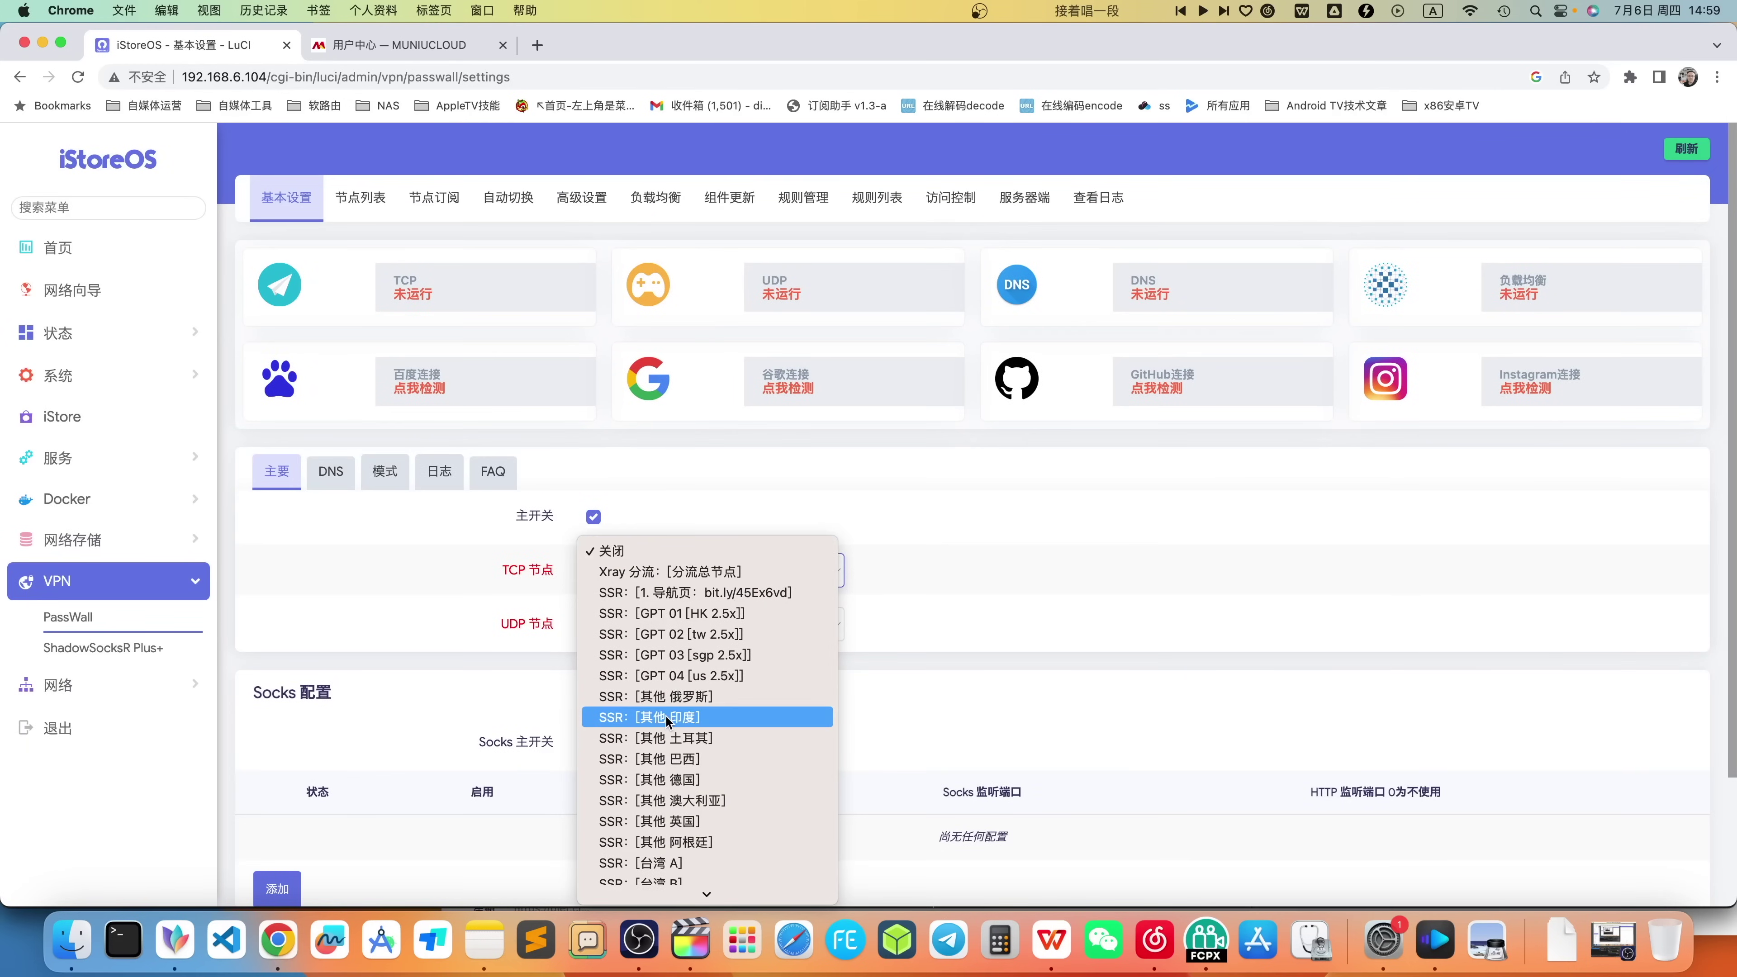
pyautogui.click(674, 763)
pyautogui.click(1565, 829)
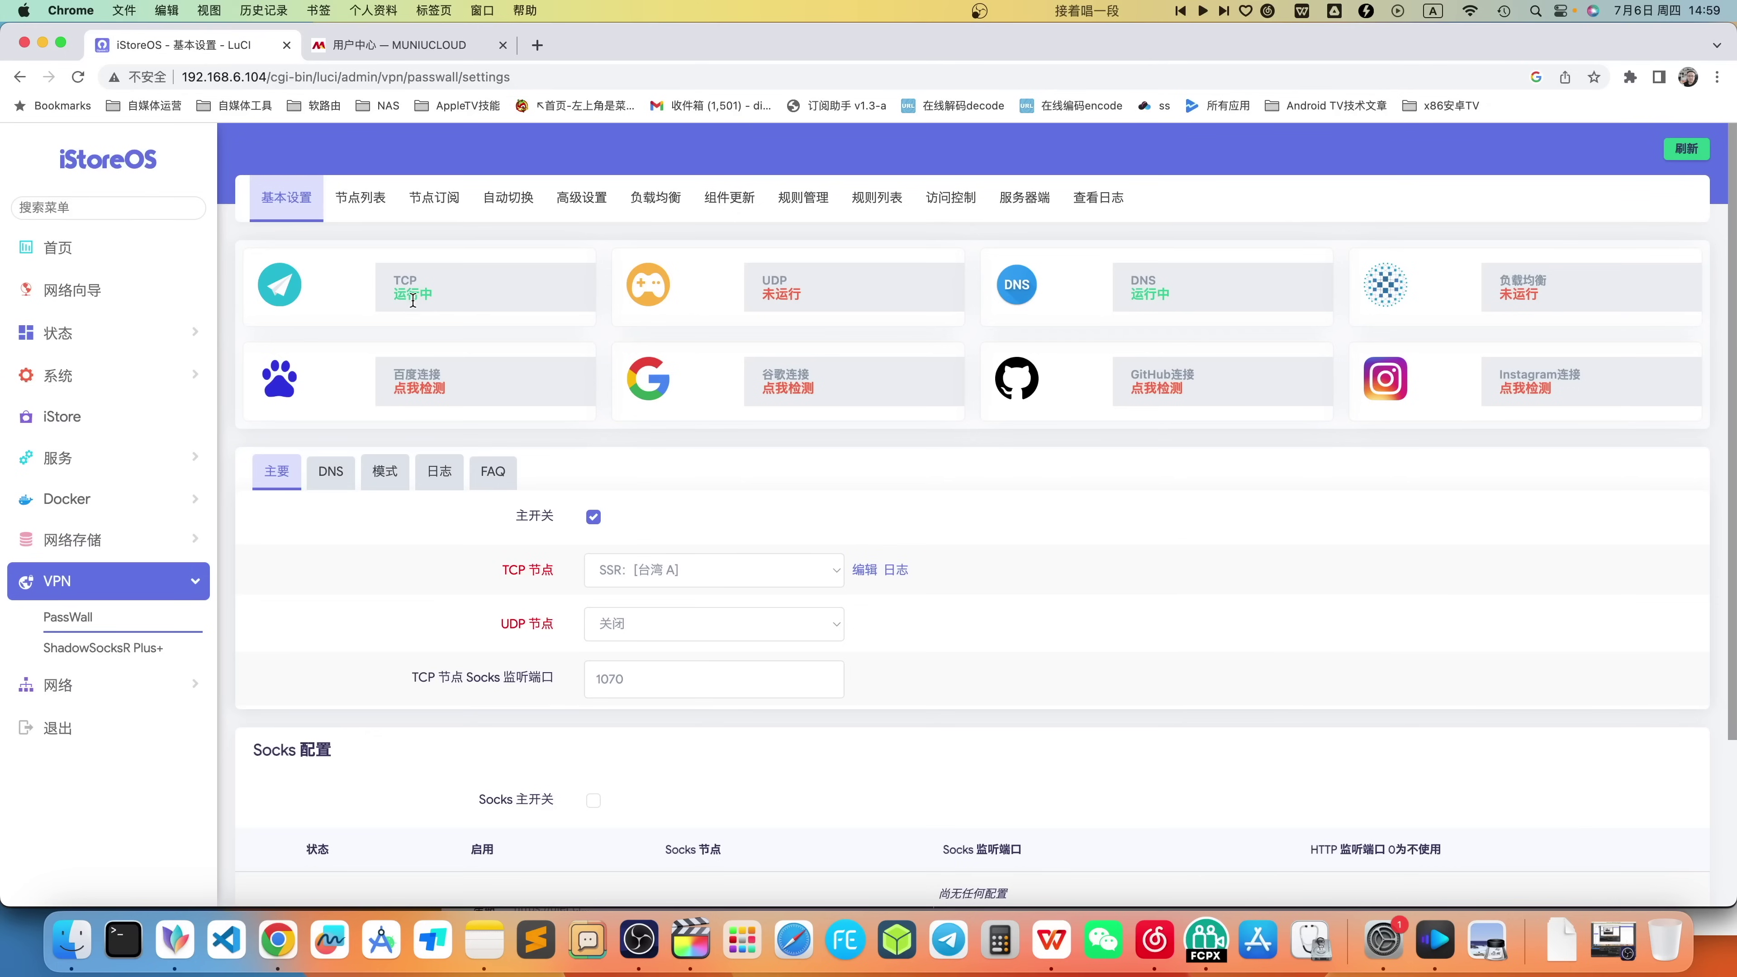
pyautogui.moveTo(397, 295); pyautogui.dragTo(422, 293)
# - Test connections: Baidu 56.04 ms, Google 478.31 ms, GitHub 200.04 ms
pyautogui.click(797, 399)
pyautogui.click(773, 404)
pyautogui.click(472, 403)
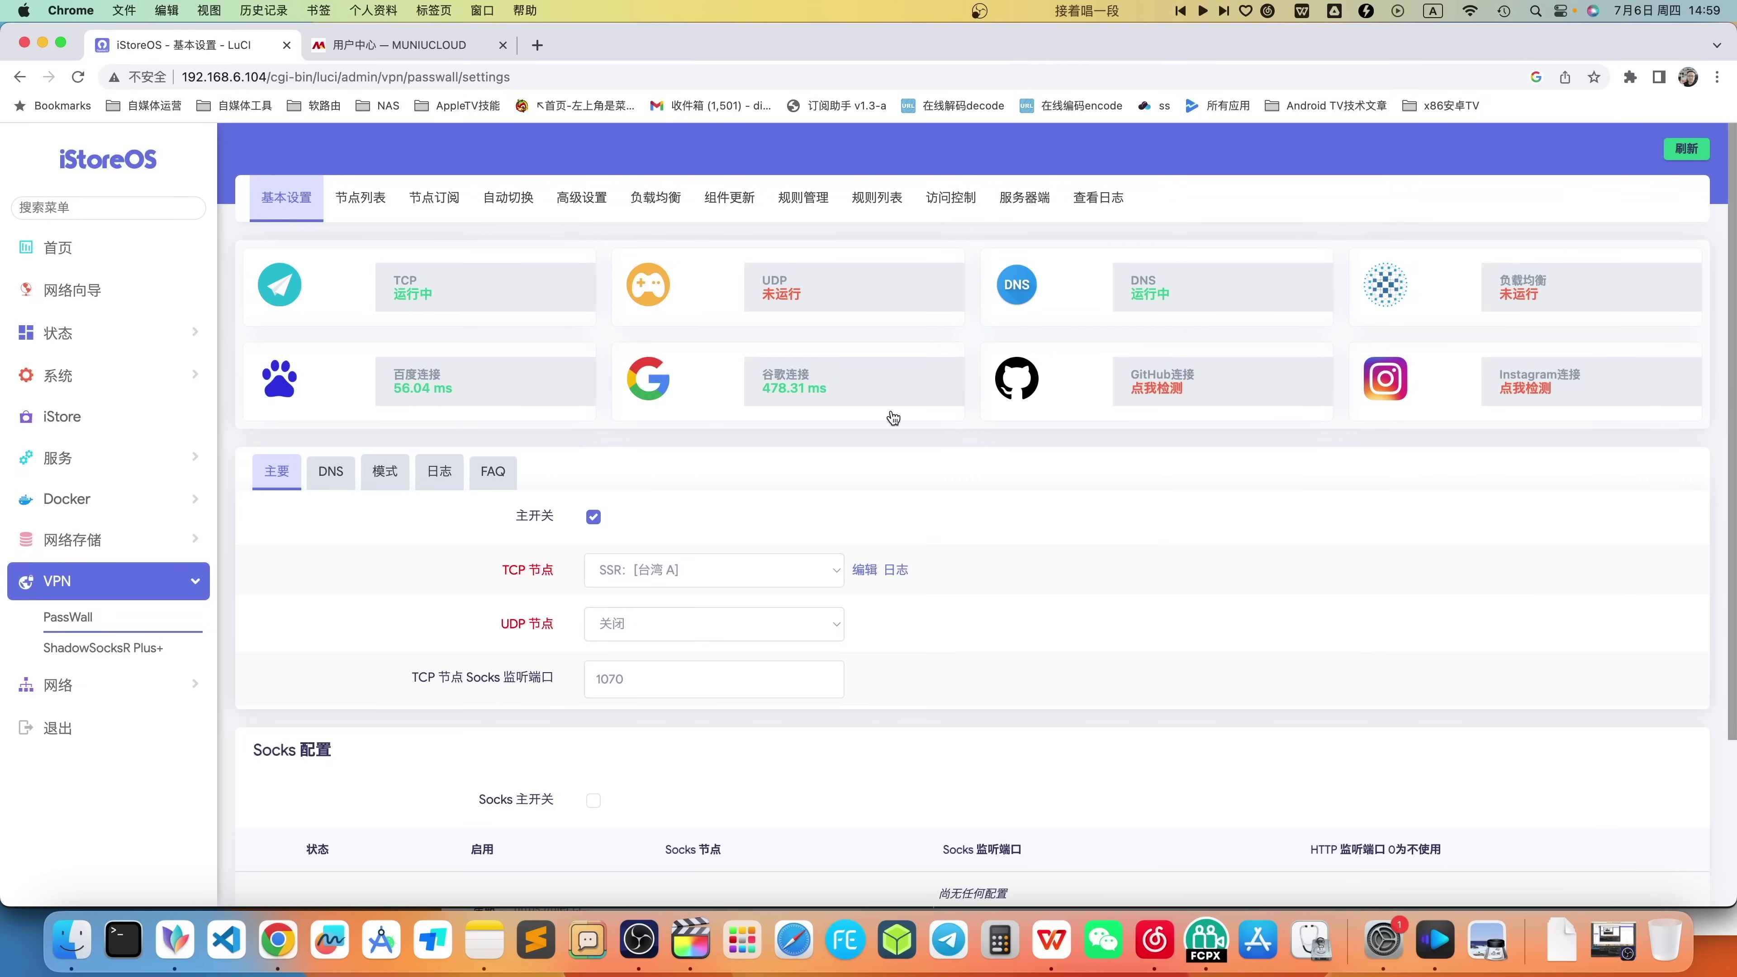
pyautogui.click(1182, 397)
pyautogui.click(1163, 409)
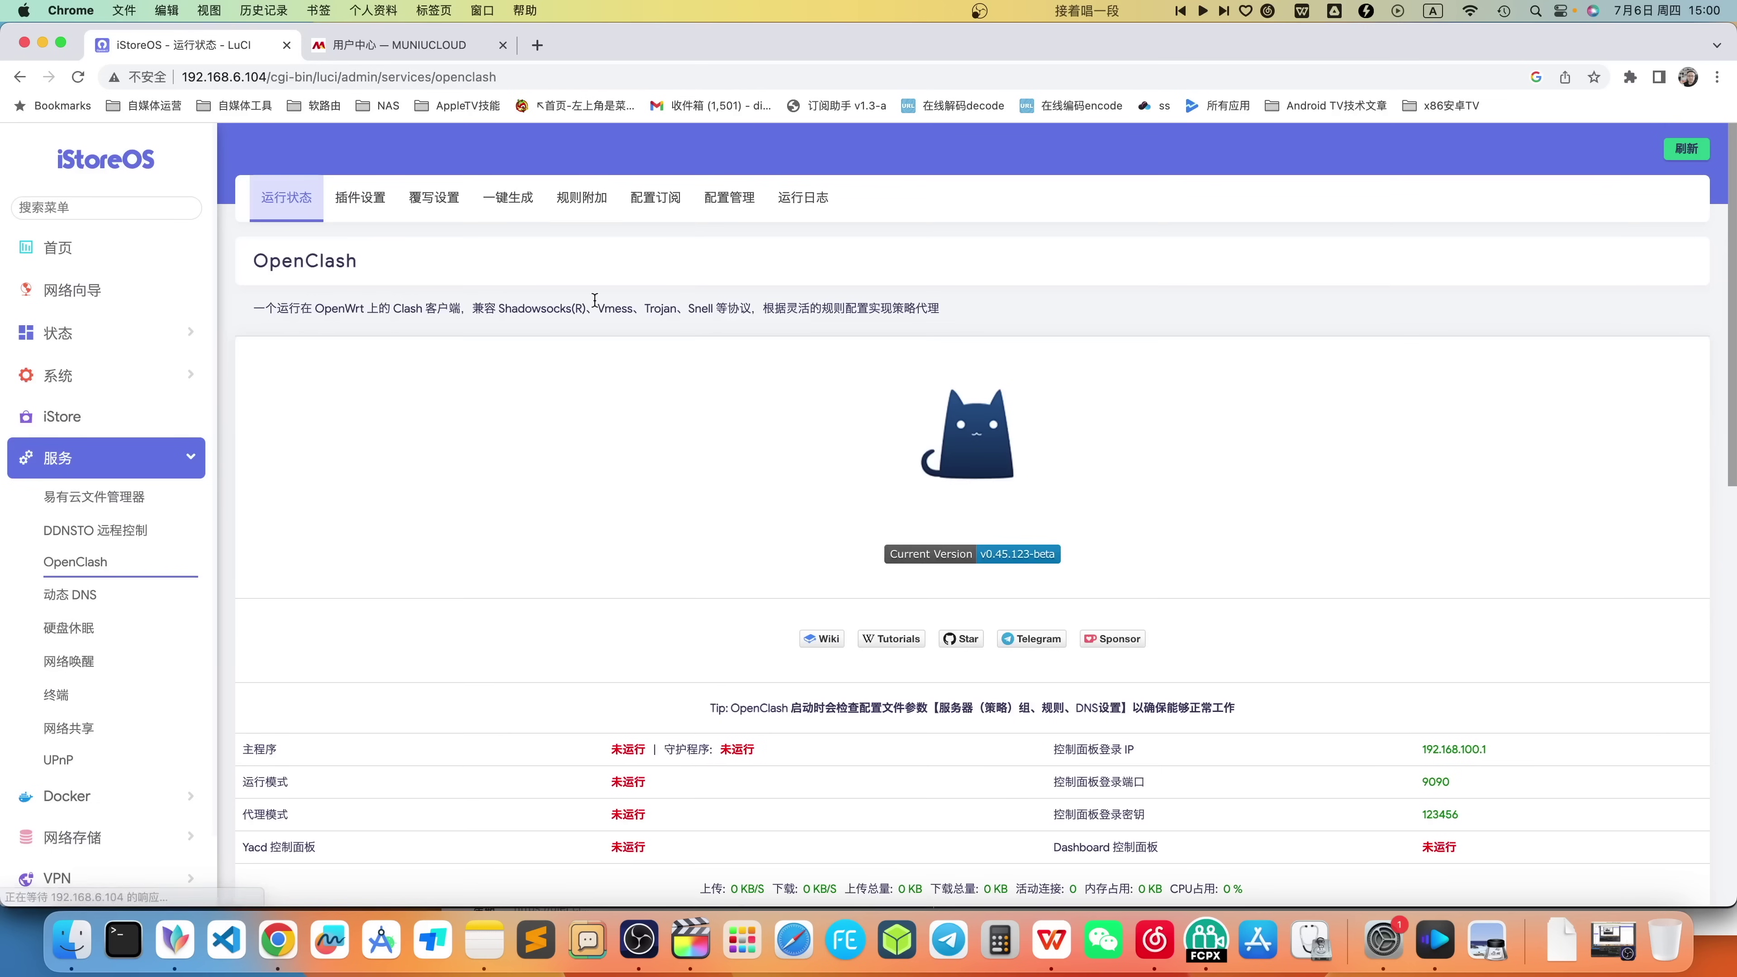
# - Install OpenClash's TUN kernel, which now reports version 2023.06.30
pyautogui.click(363, 198)
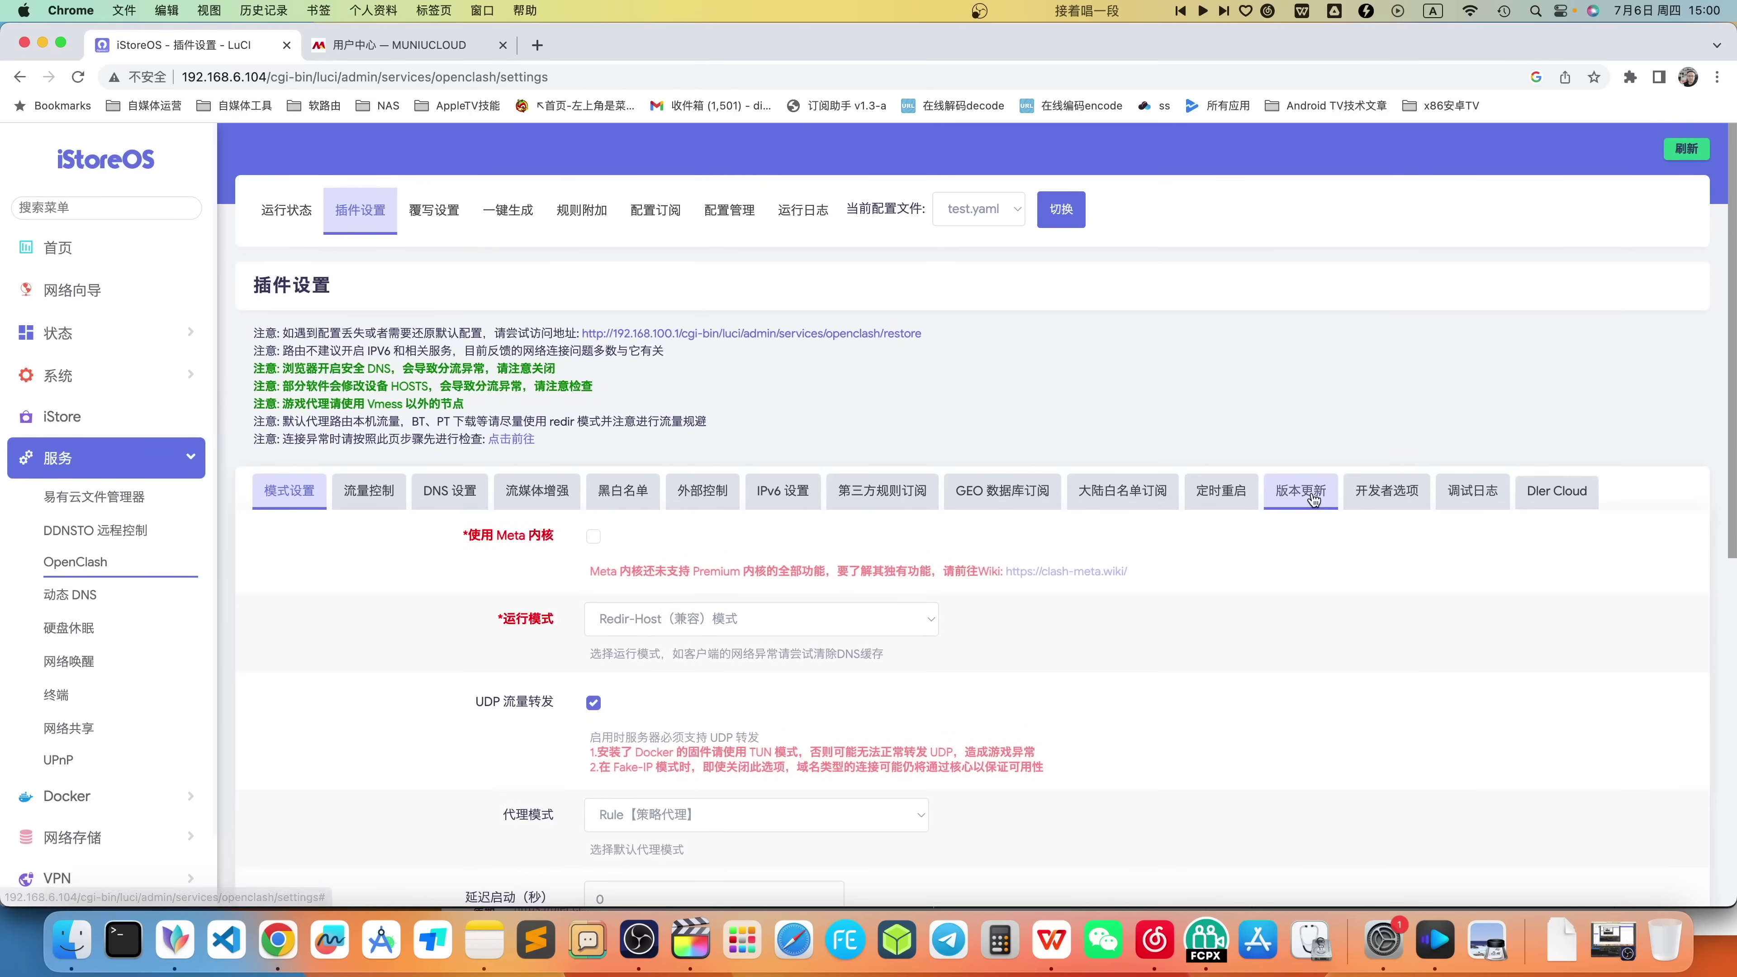
pyautogui.click(1327, 506)
pyautogui.scroll(-3, 998, 685)
pyautogui.scroll(-4, 990, 684)
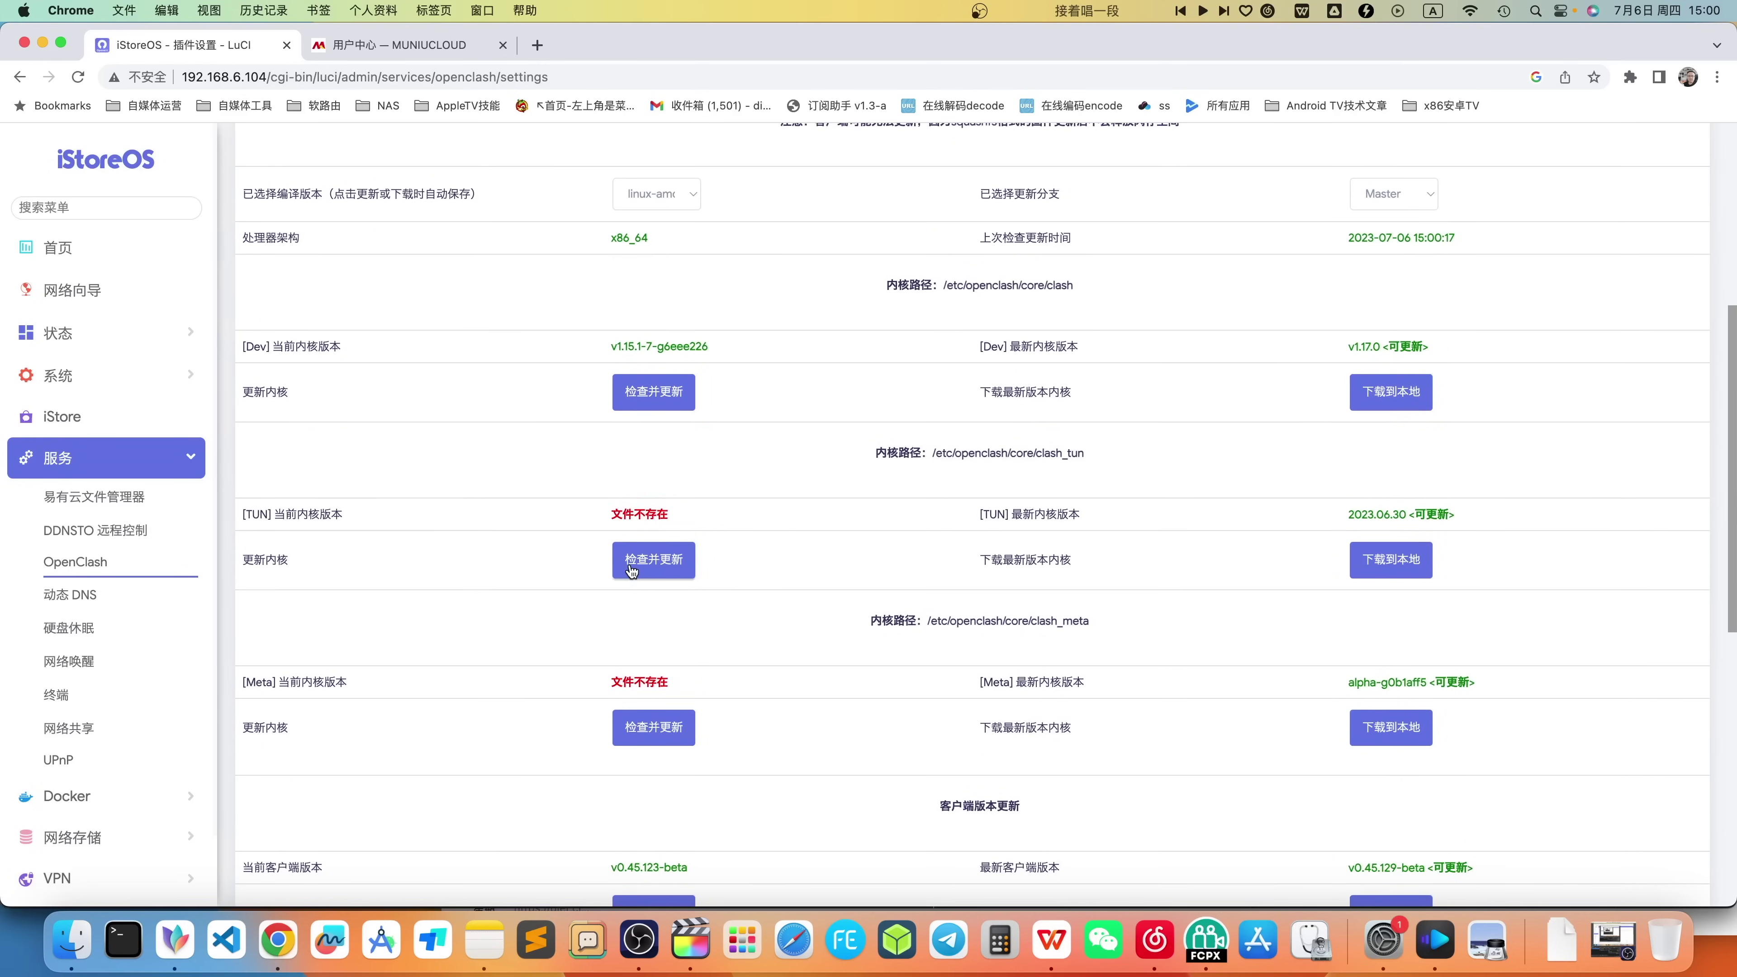
pyautogui.click(631, 572)
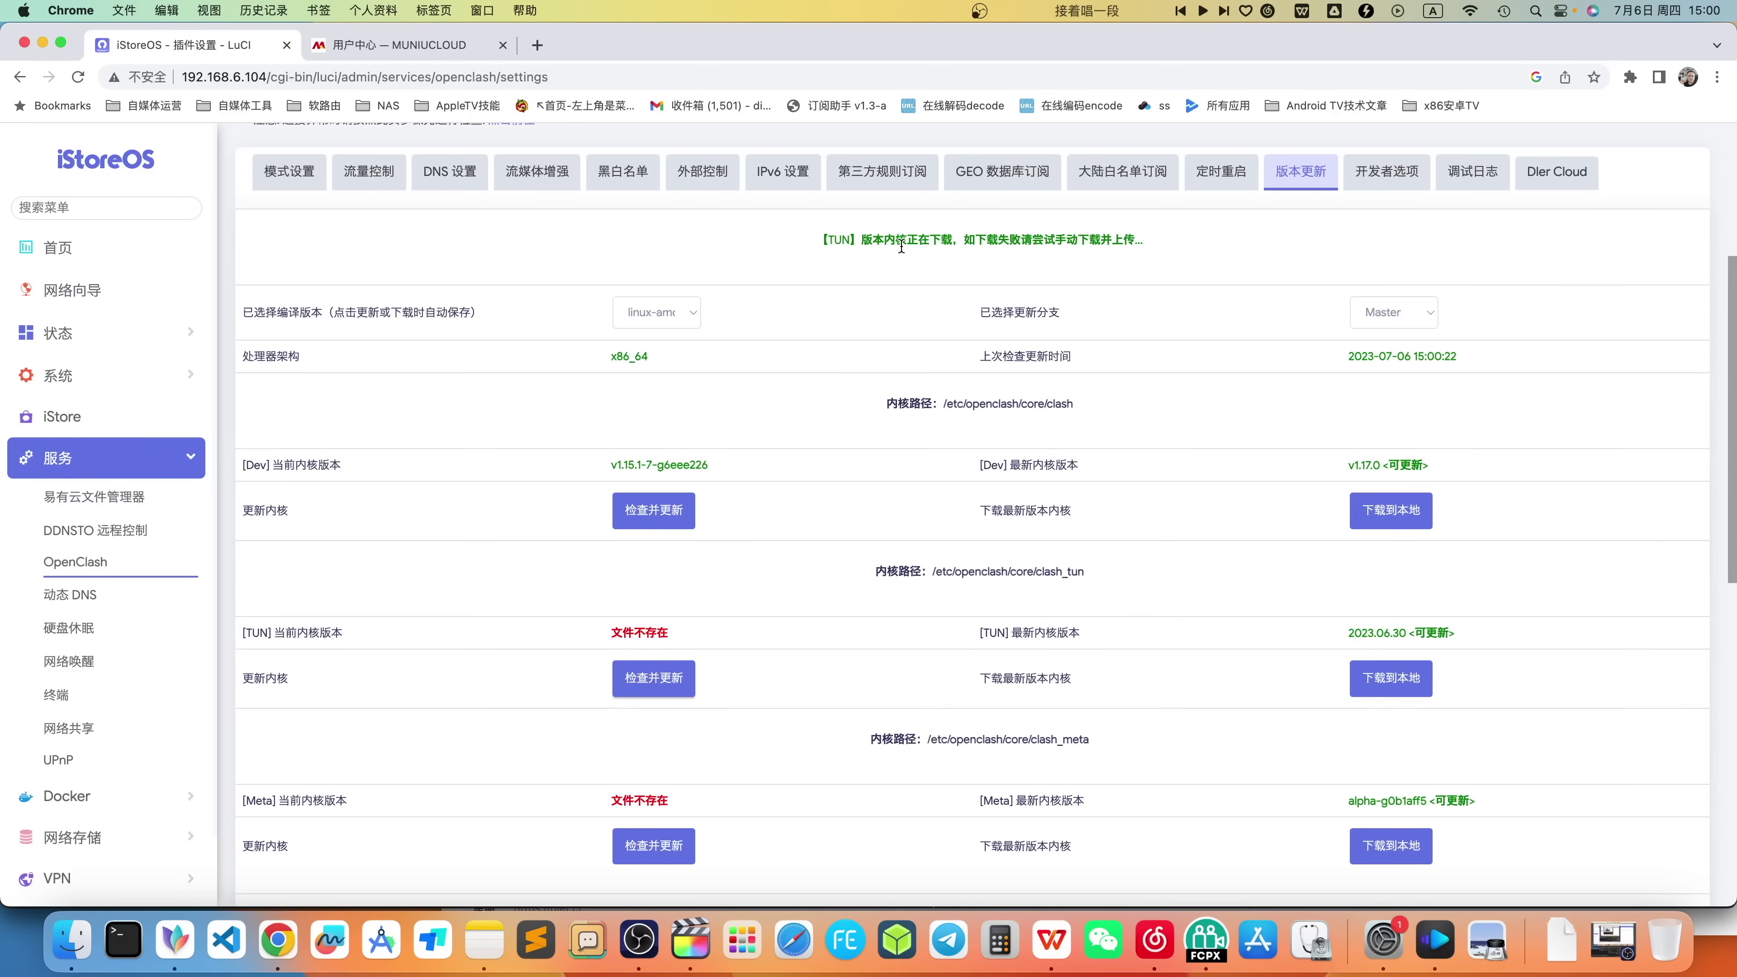
pyautogui.moveTo(902, 243); pyautogui.dragTo(984, 251)
pyautogui.click(978, 251)
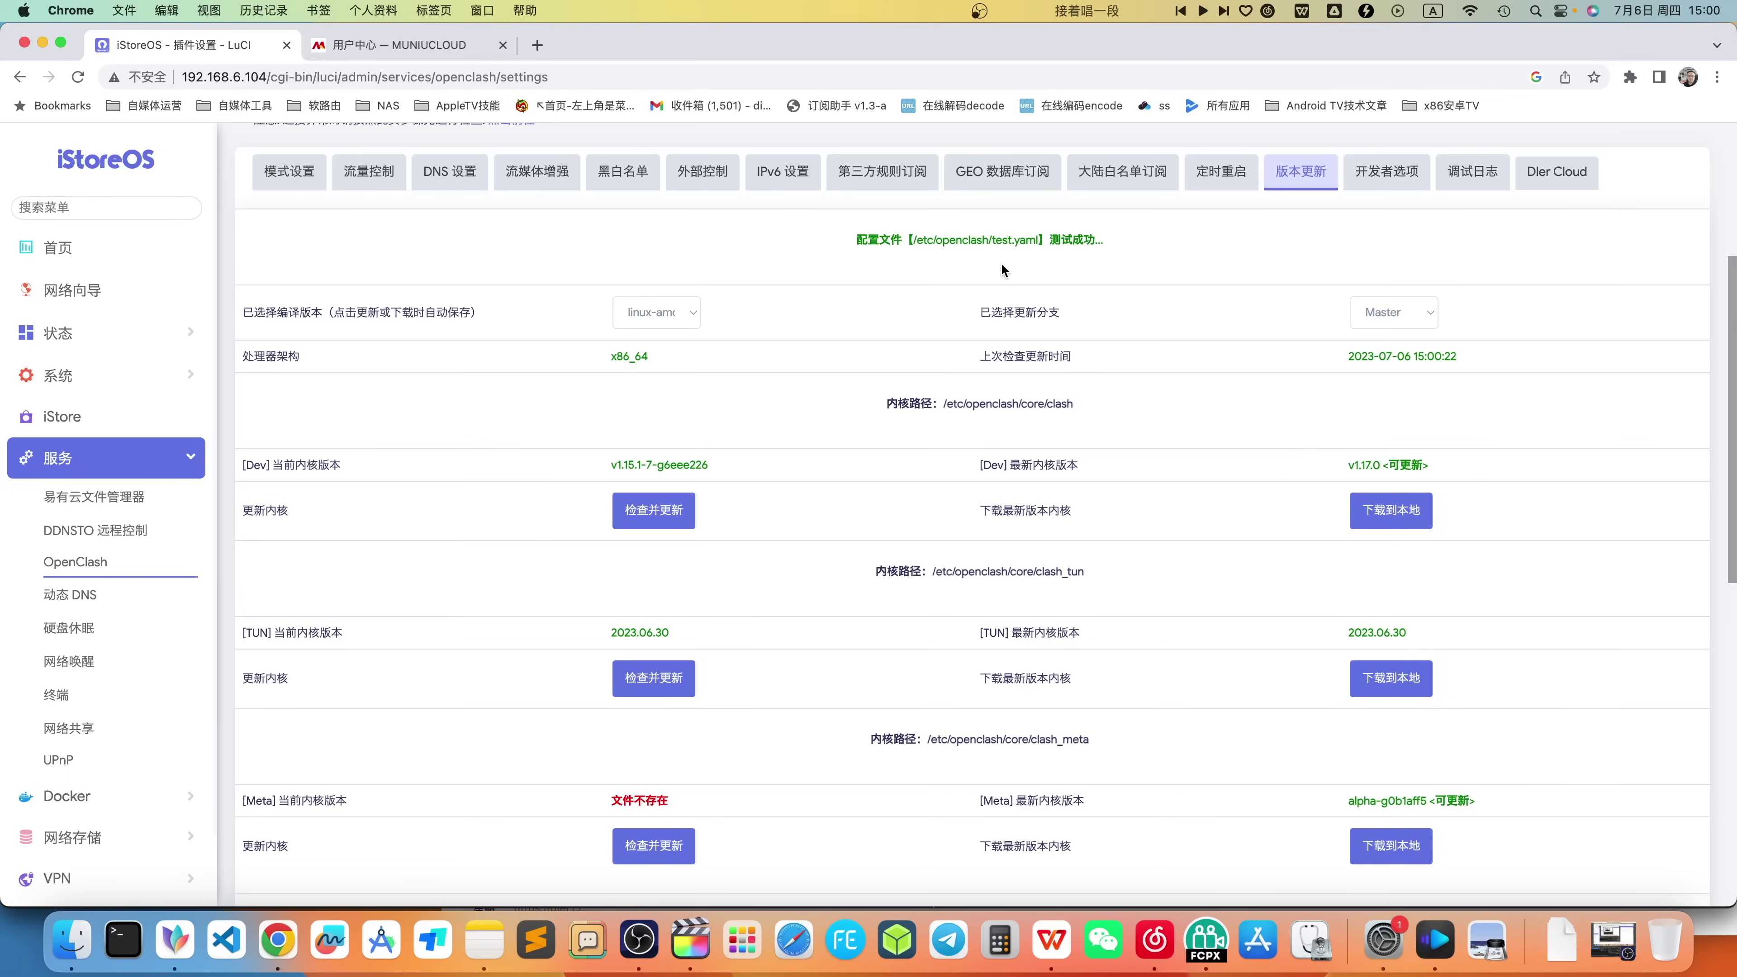
pyautogui.moveTo(1000, 232); pyautogui.dragTo(1140, 261)
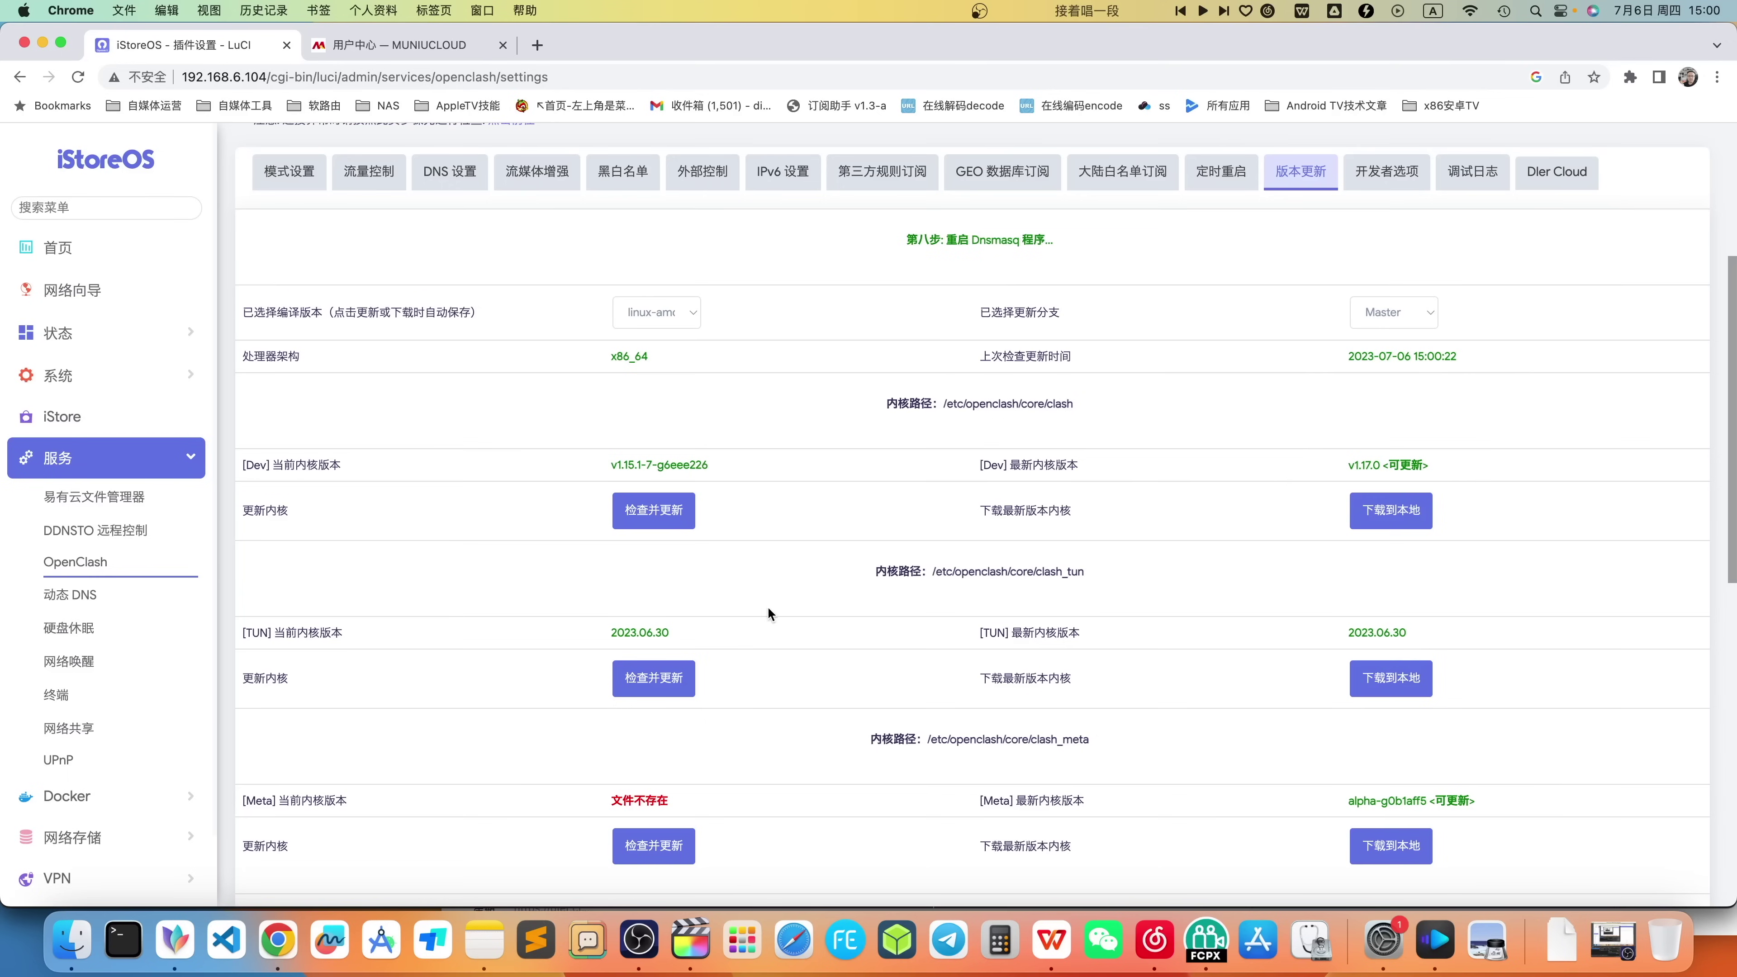
pyautogui.moveTo(618, 637); pyautogui.dragTo(674, 637)
# - Install the Meta kernel (alpha-g0b1aff5) and check its installed path
pyautogui.scroll(-1, 697, 642)
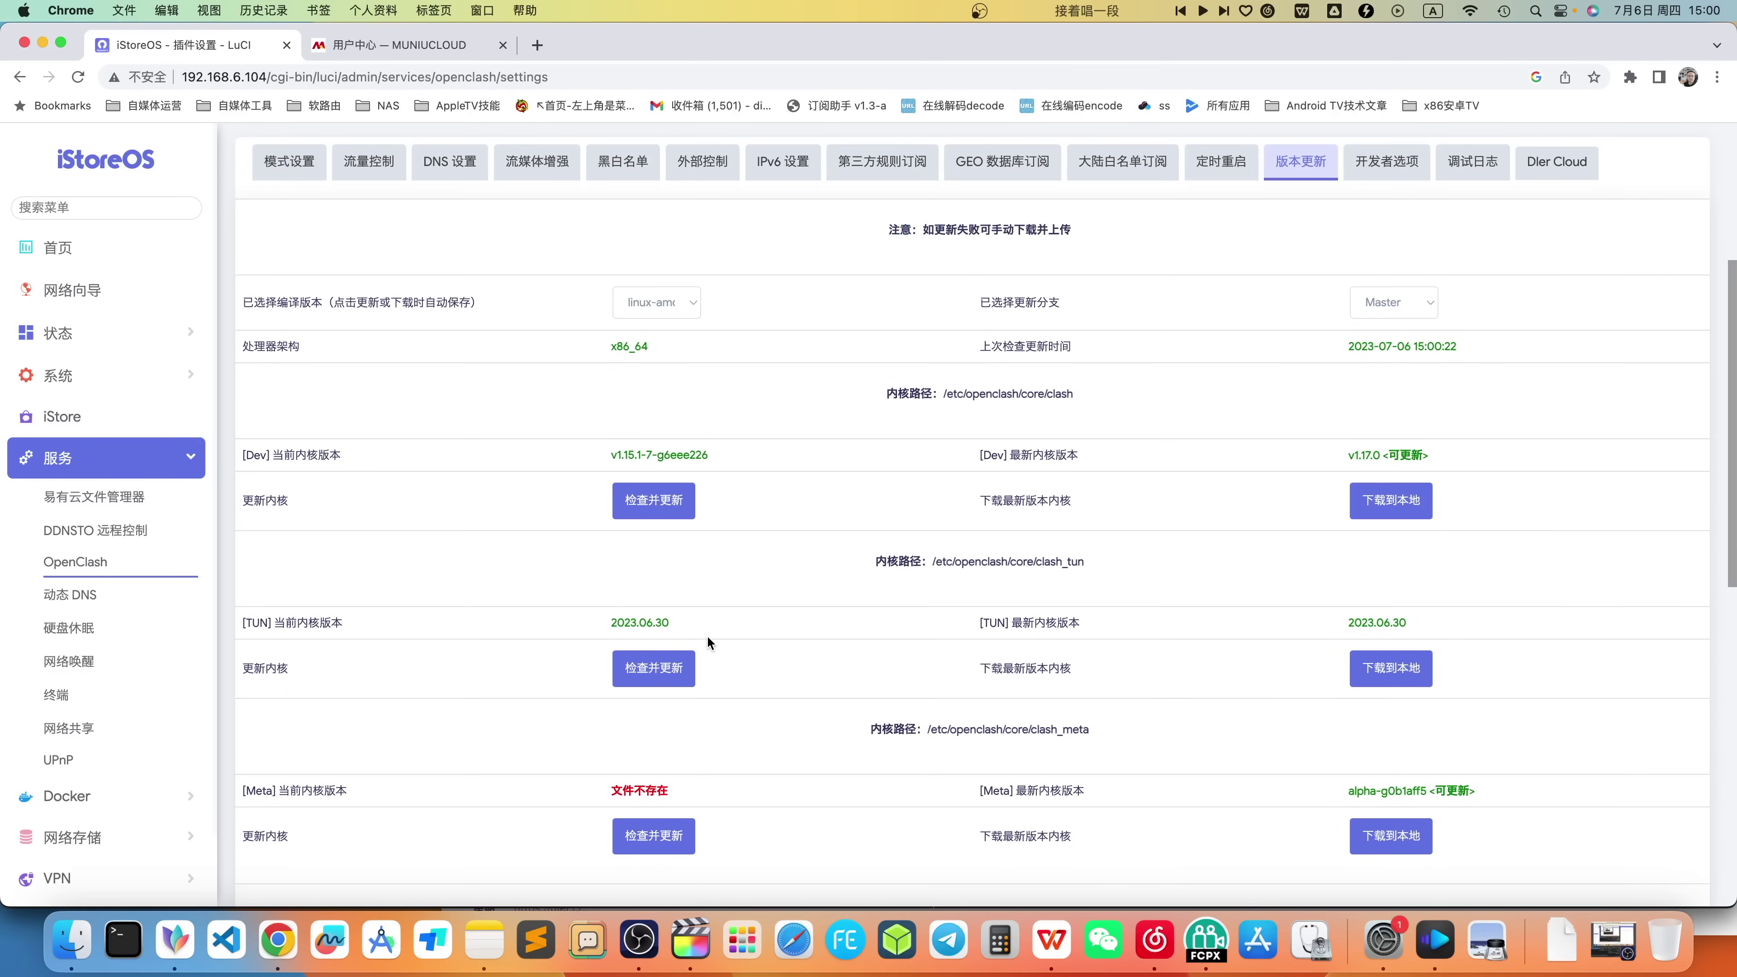
pyautogui.scroll(-3, 747, 691)
pyautogui.scroll(-1, 747, 687)
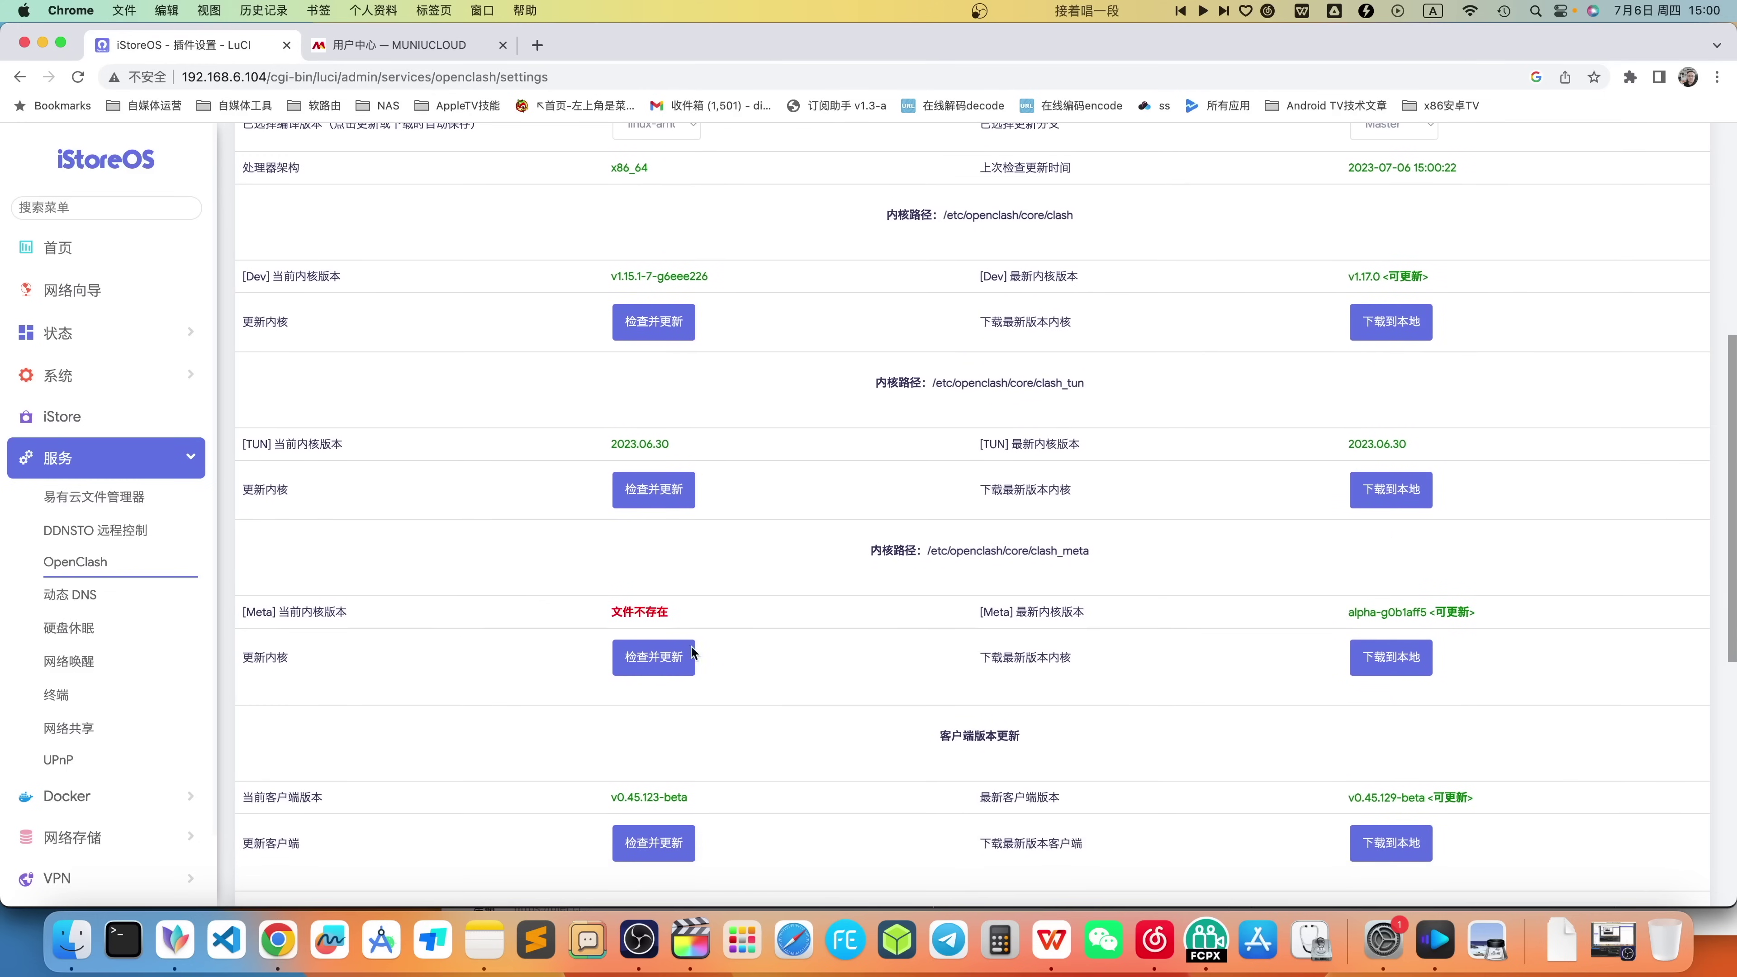
pyautogui.click(640, 663)
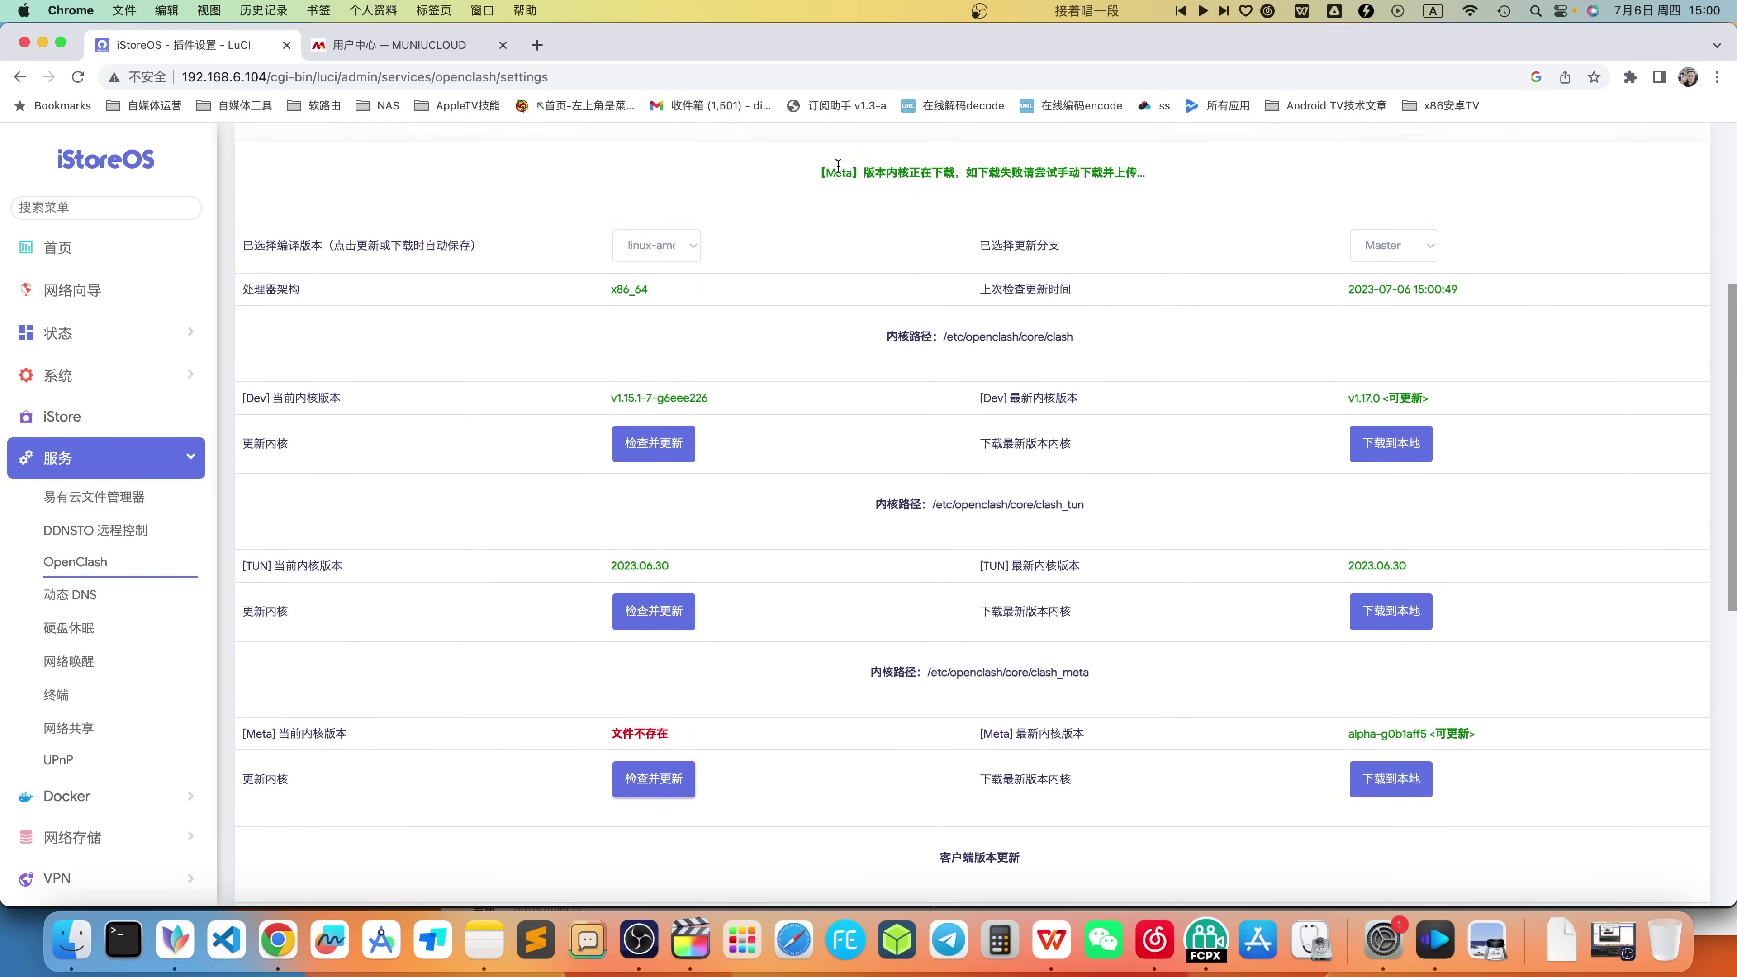
pyautogui.moveTo(837, 167); pyautogui.dragTo(940, 168)
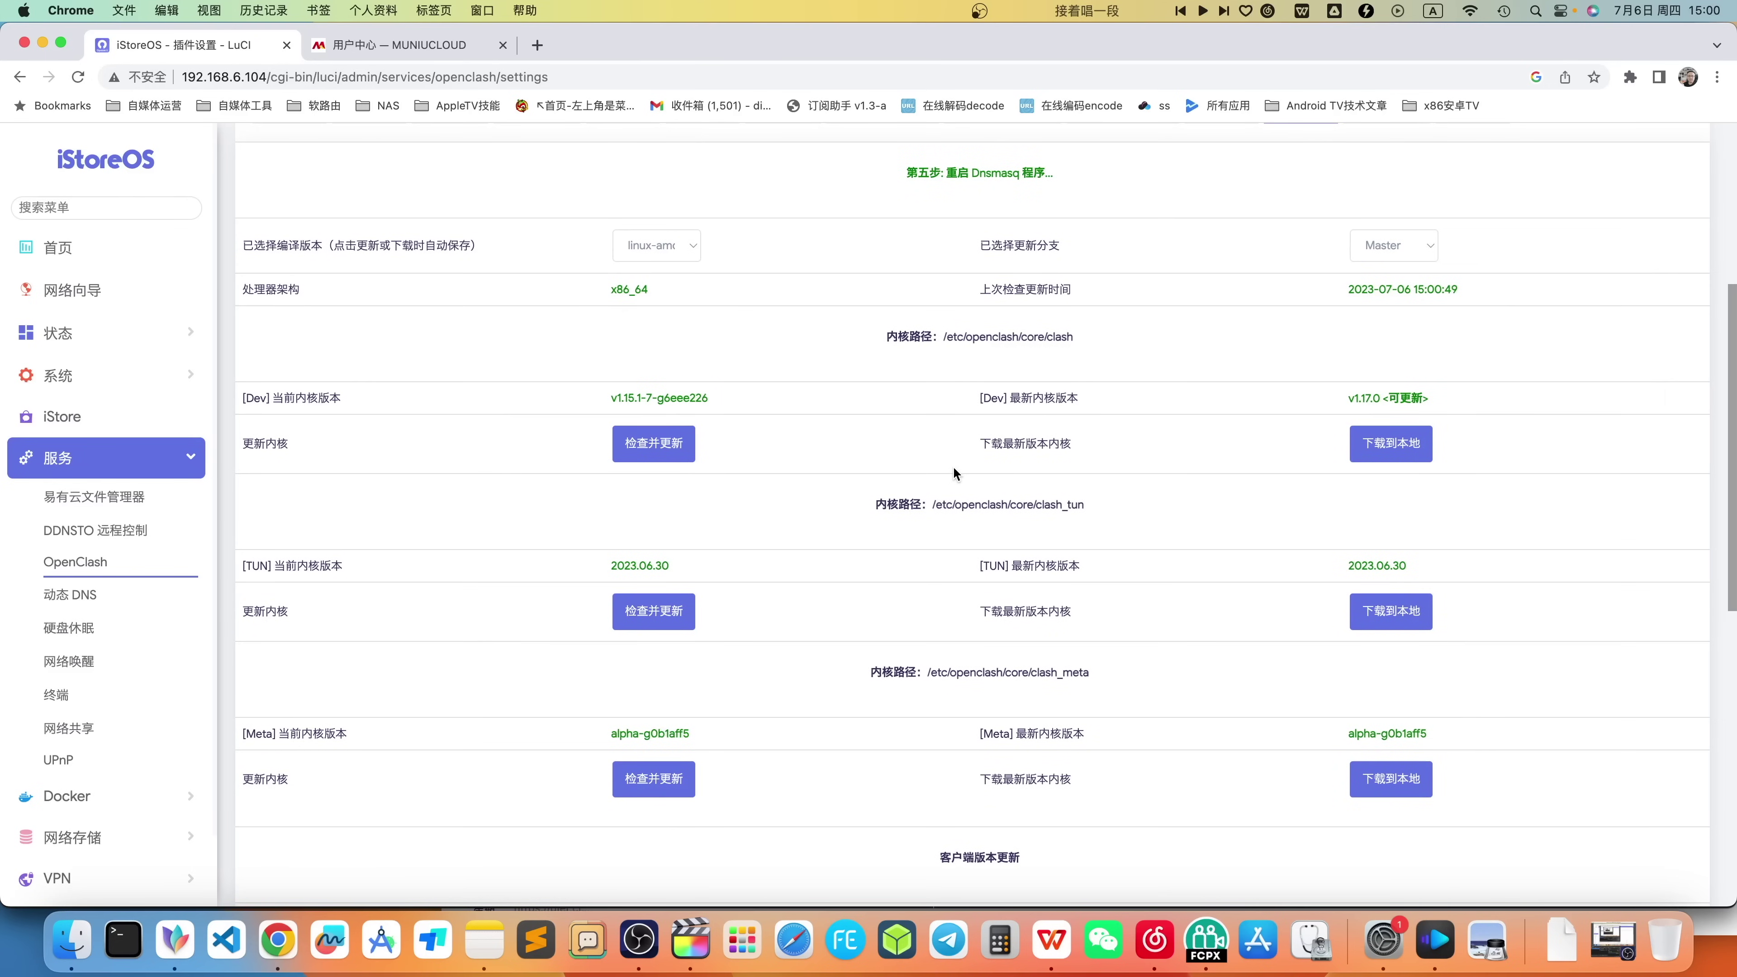
pyautogui.scroll(-3, 954, 468)
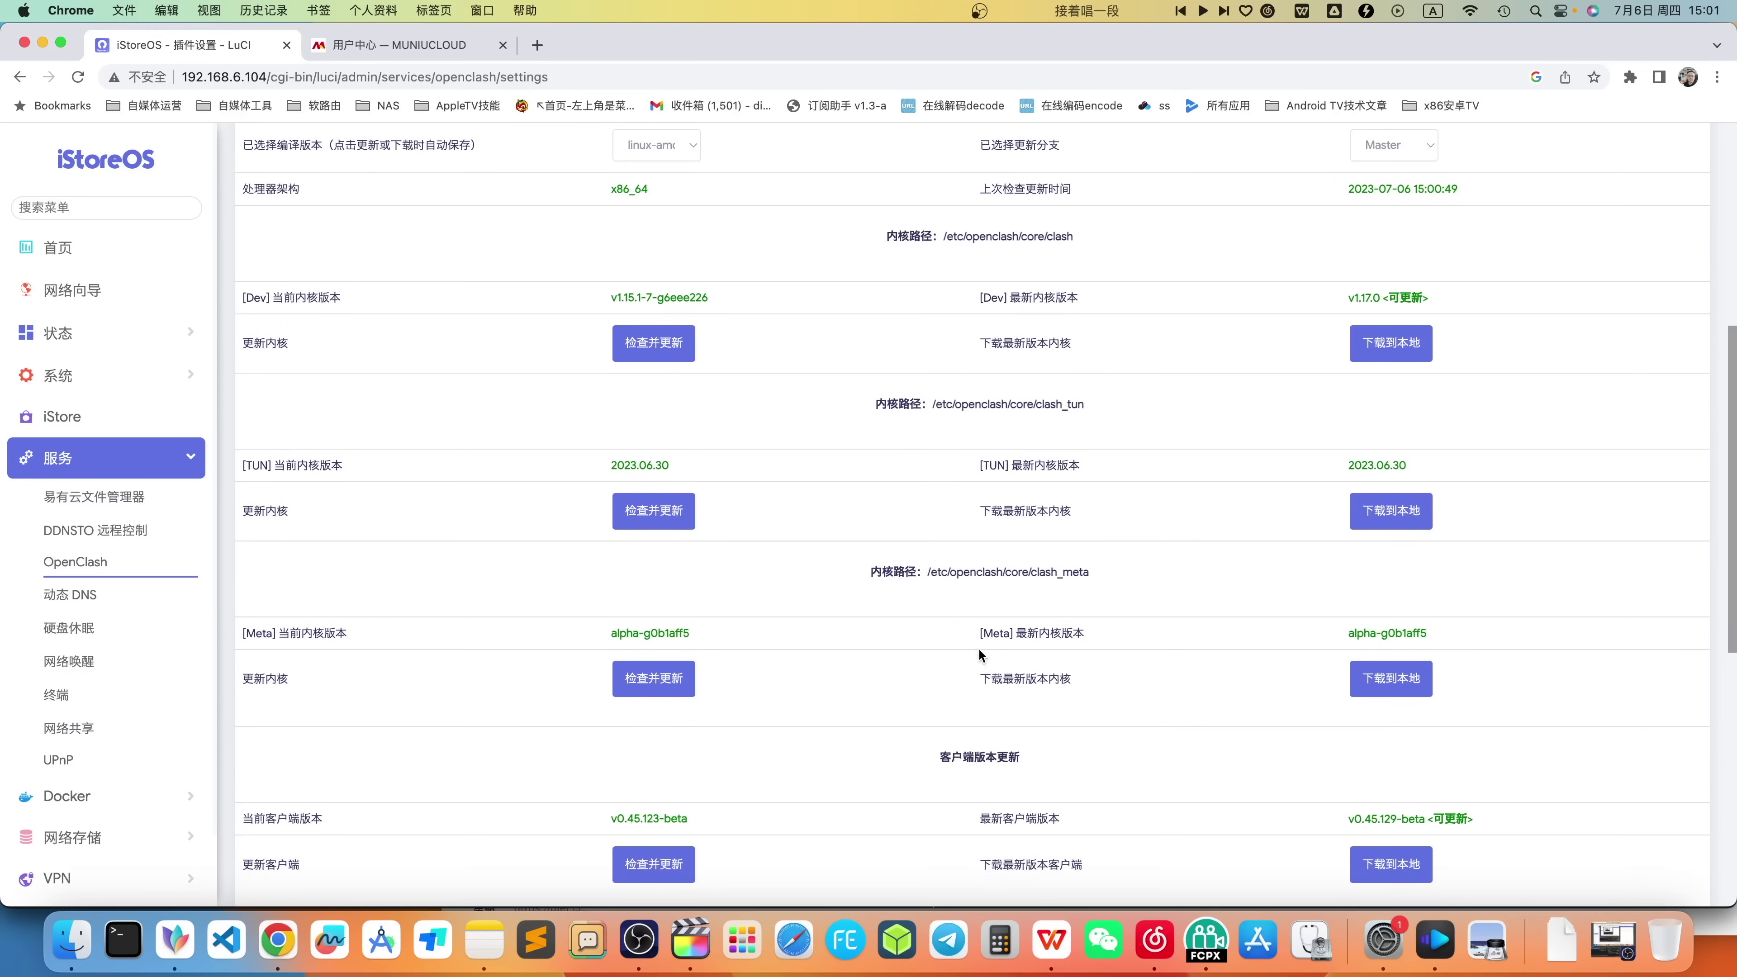
pyautogui.moveTo(965, 578); pyautogui.dragTo(1101, 573)
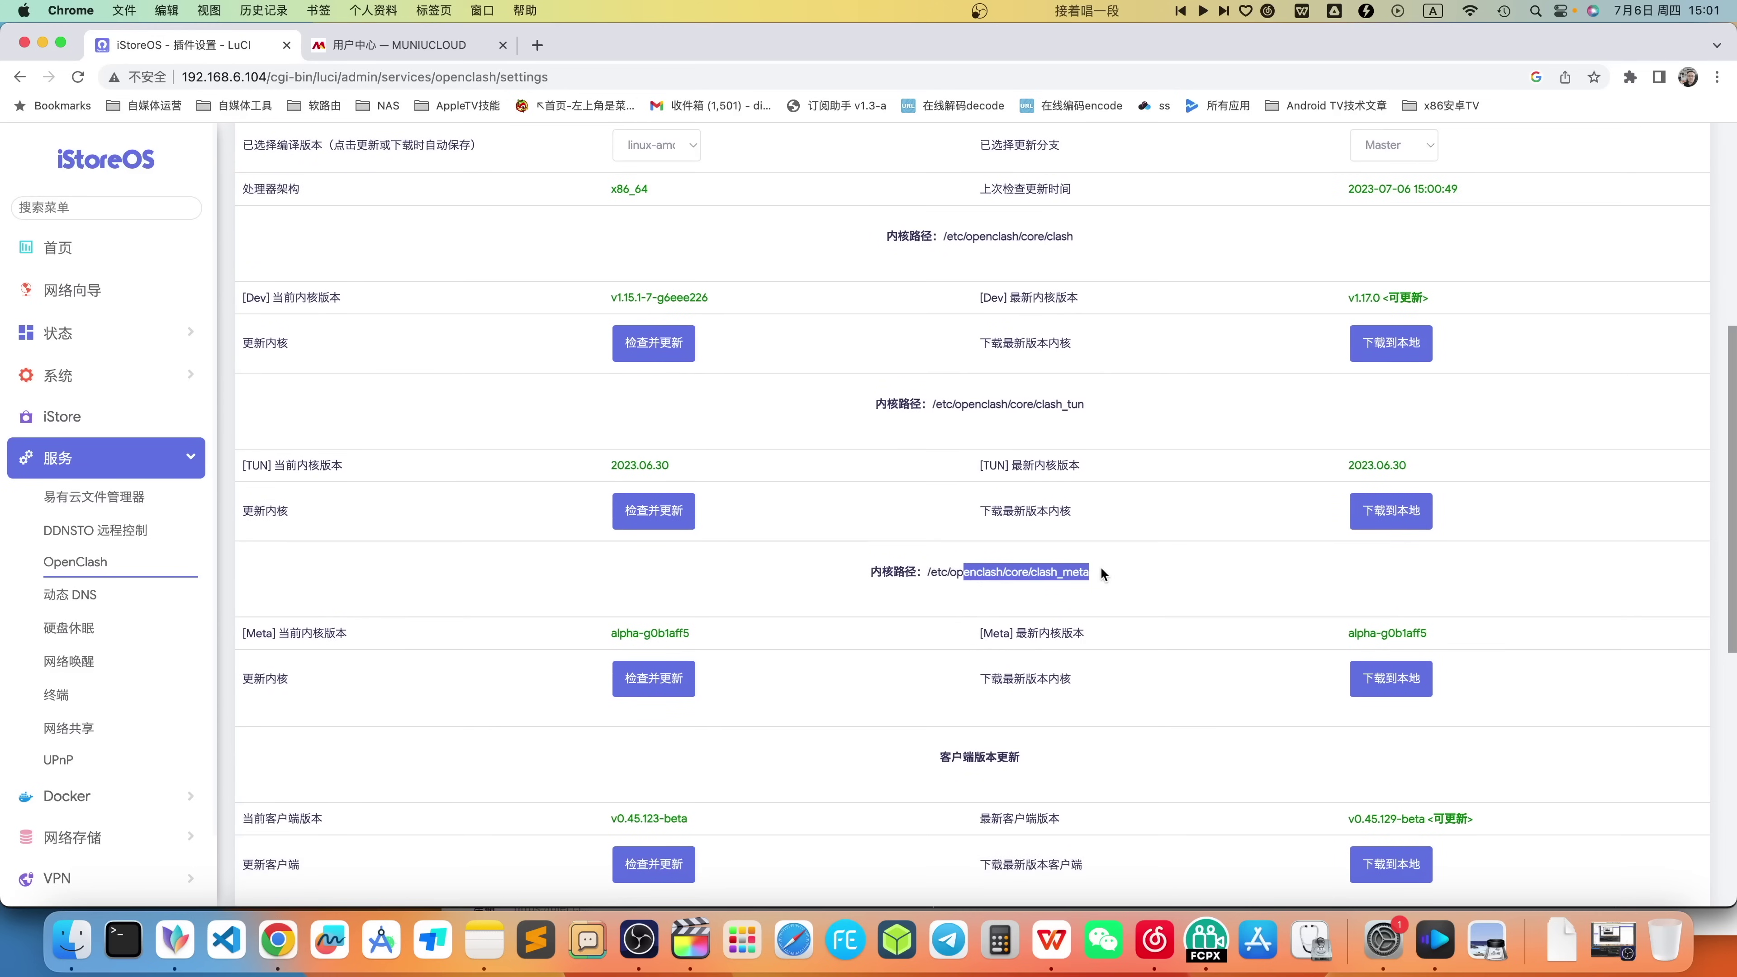
pyautogui.click(1109, 581)
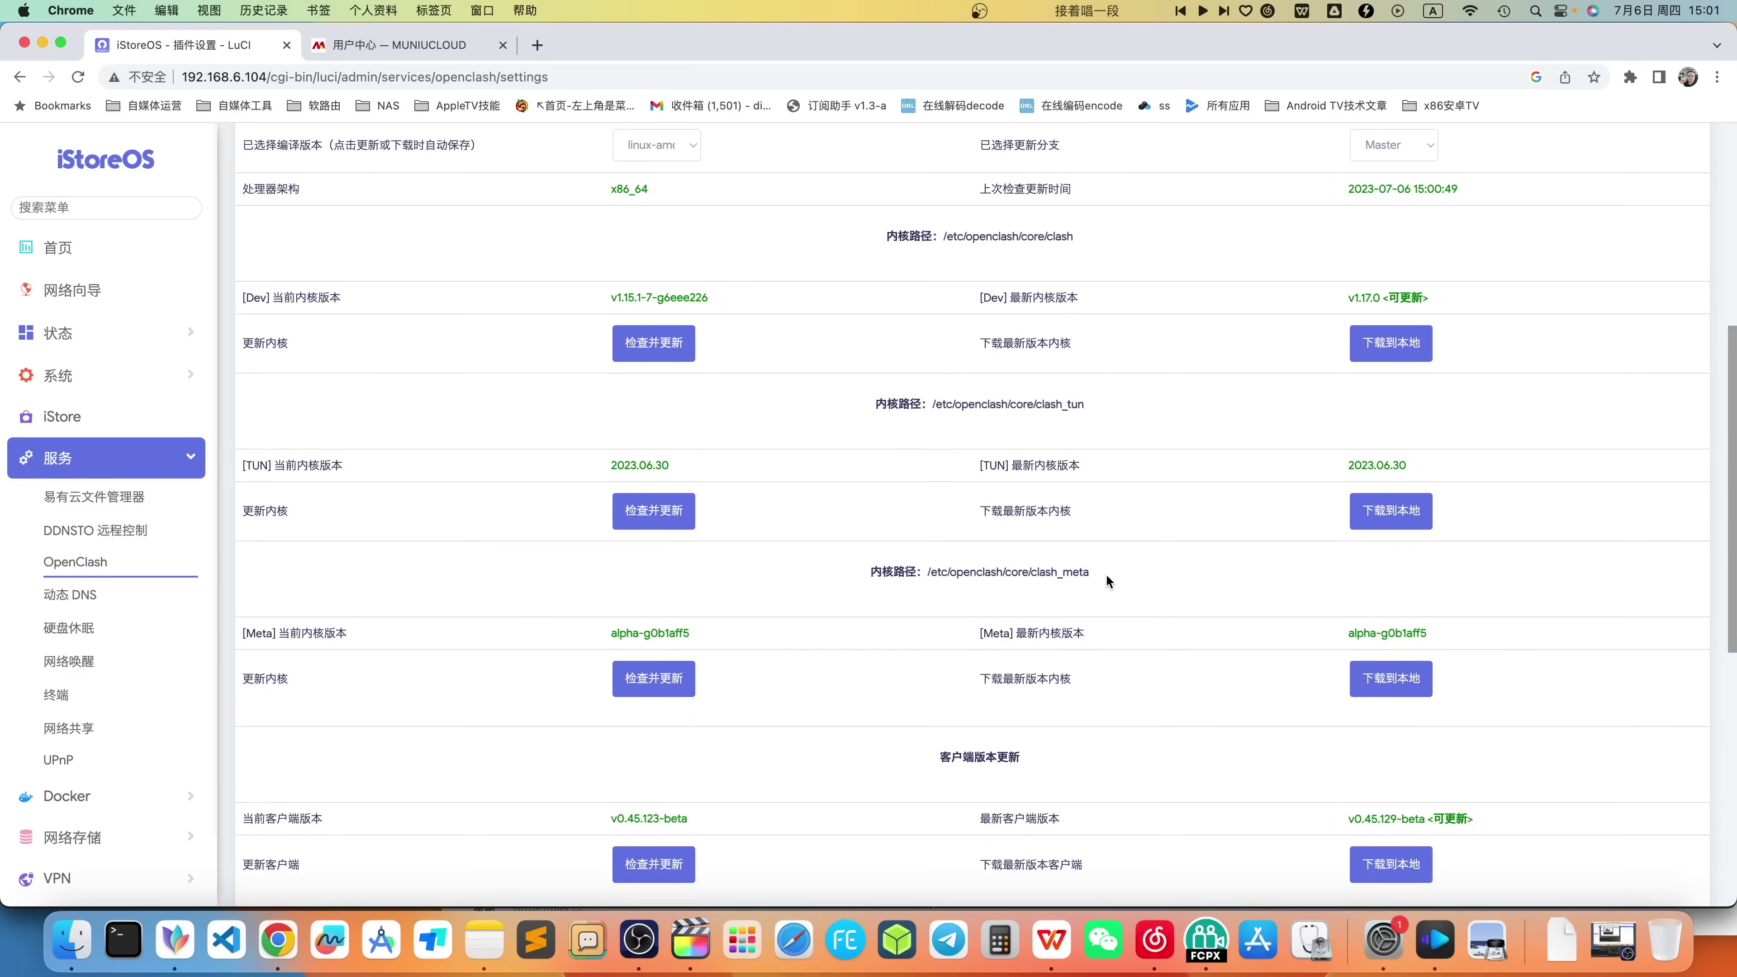
pyautogui.moveTo(1019, 575); pyautogui.dragTo(1140, 569)
# - Keep Redir-Host (compatible) as the run mode and enable the Meta kernel
pyautogui.moveTo(927, 572); pyautogui.dragTo(1158, 580)
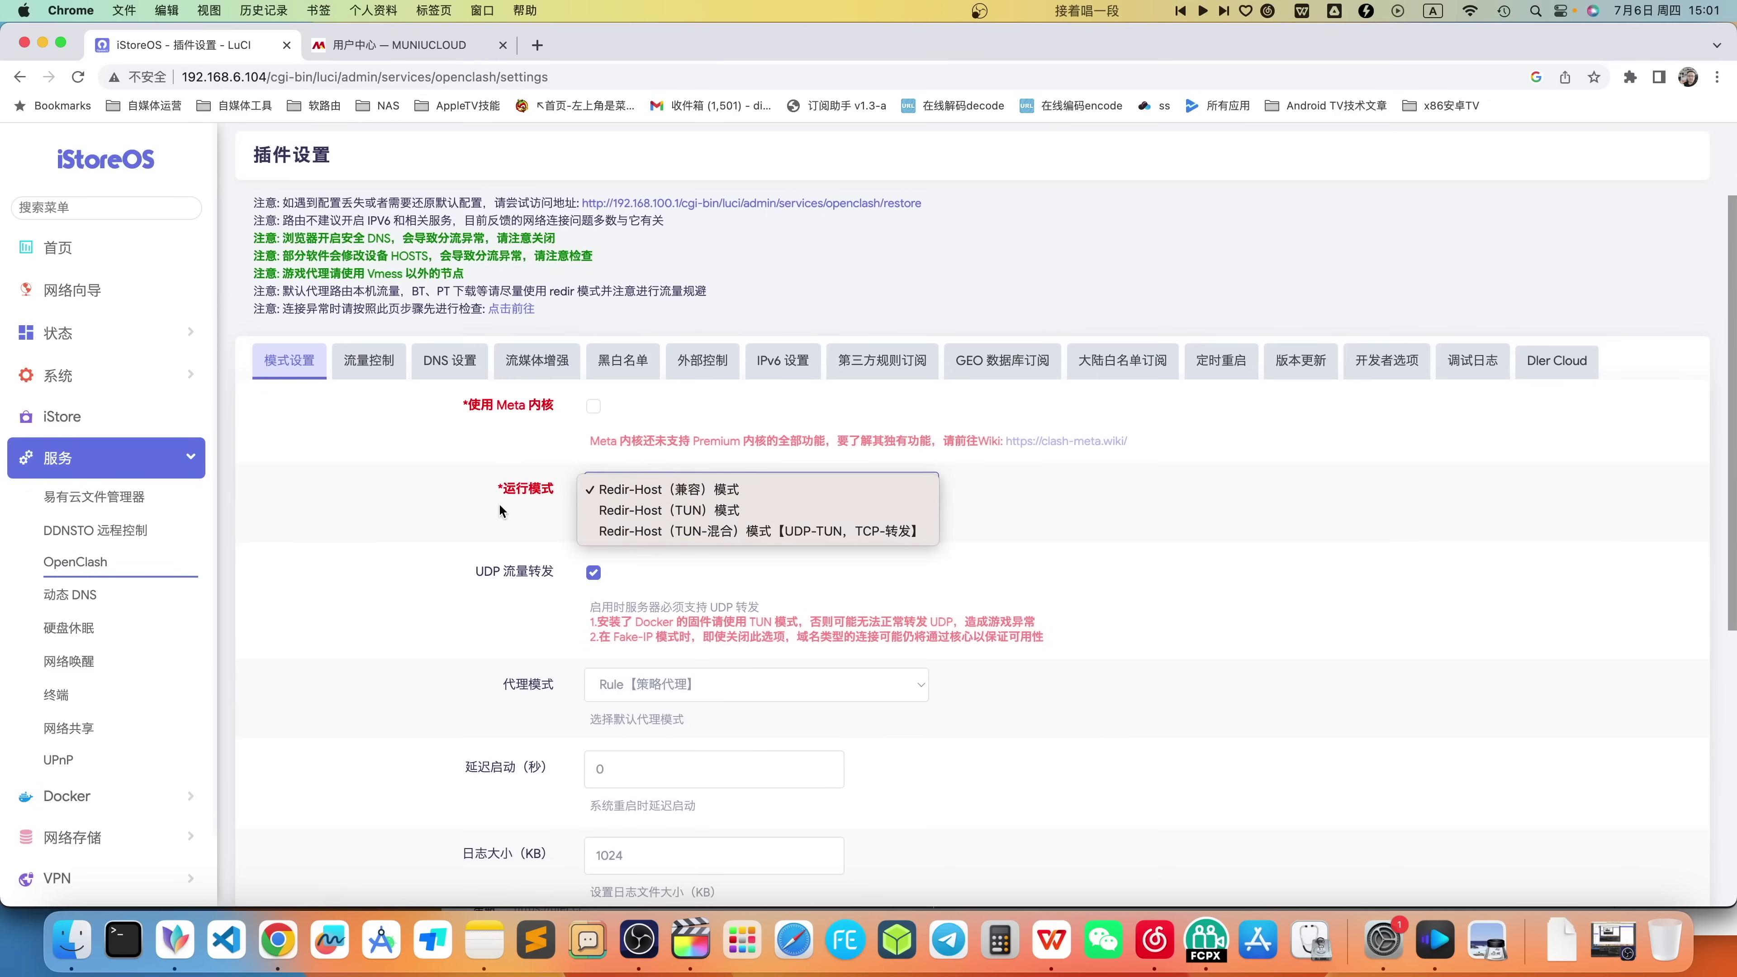
pyautogui.click(495, 505)
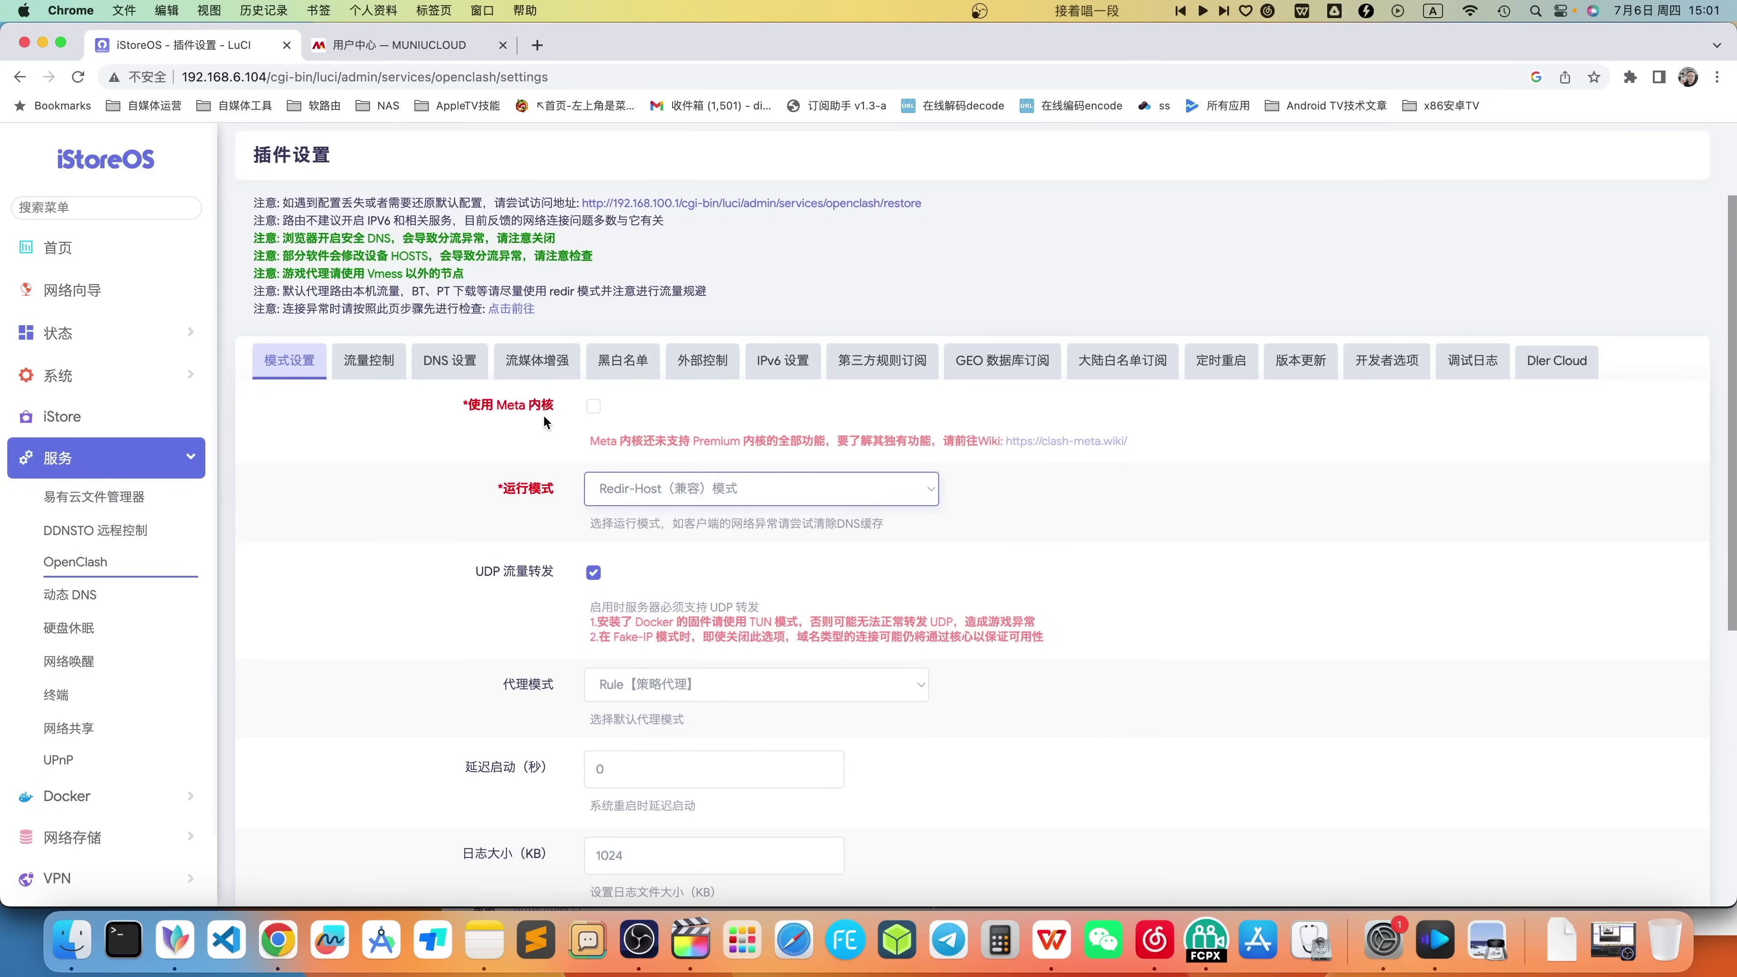
pyautogui.click(593, 406)
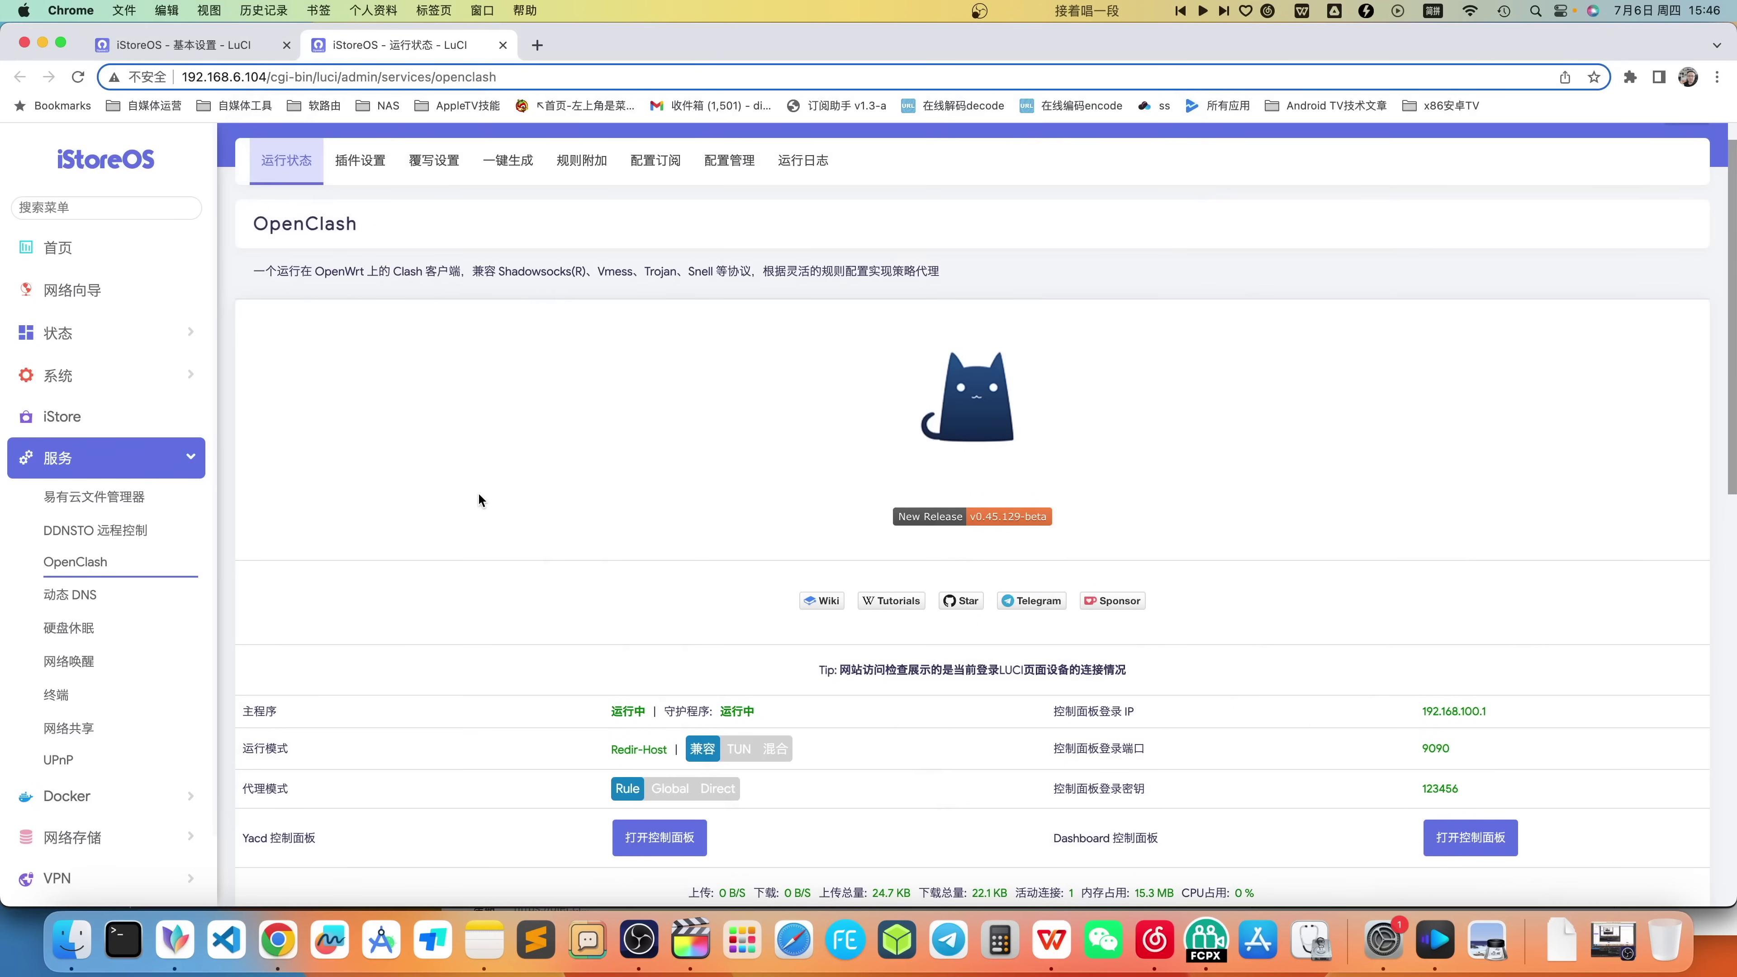
# - Untick PassWall's 主开关 in Basic Settings and save and apply
pyautogui.scroll(-5, 478, 491)
pyautogui.scroll(5, 603, 592)
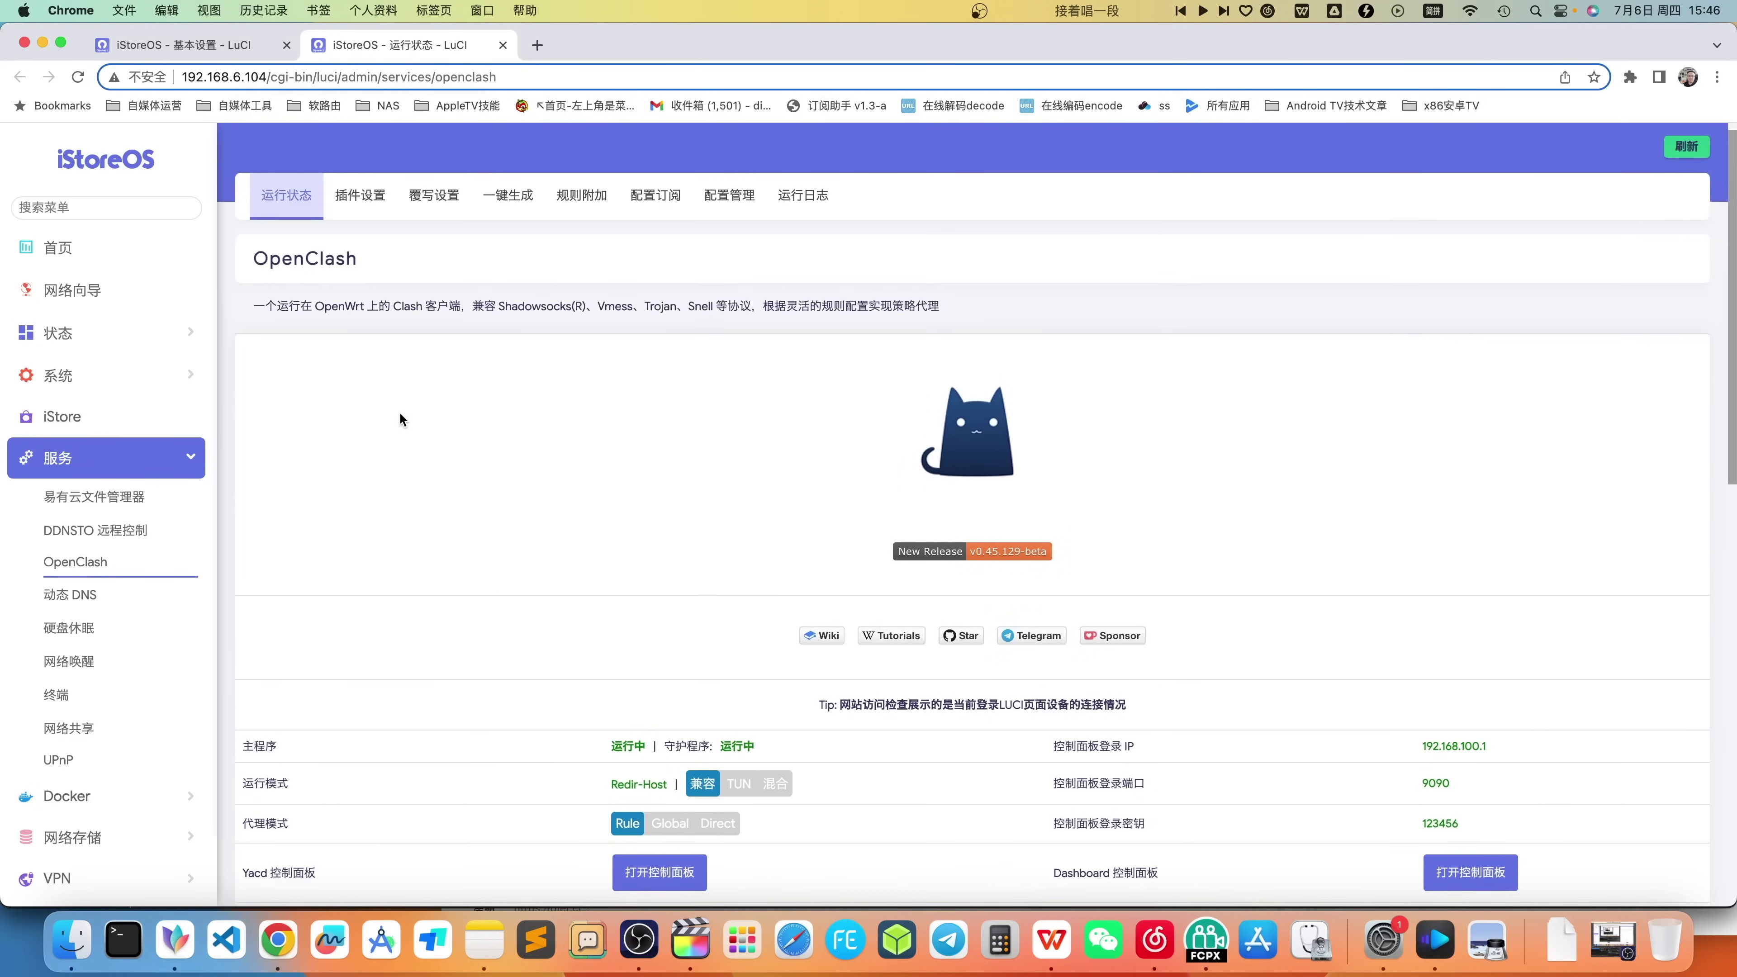
pyautogui.scroll(-3, 400, 417)
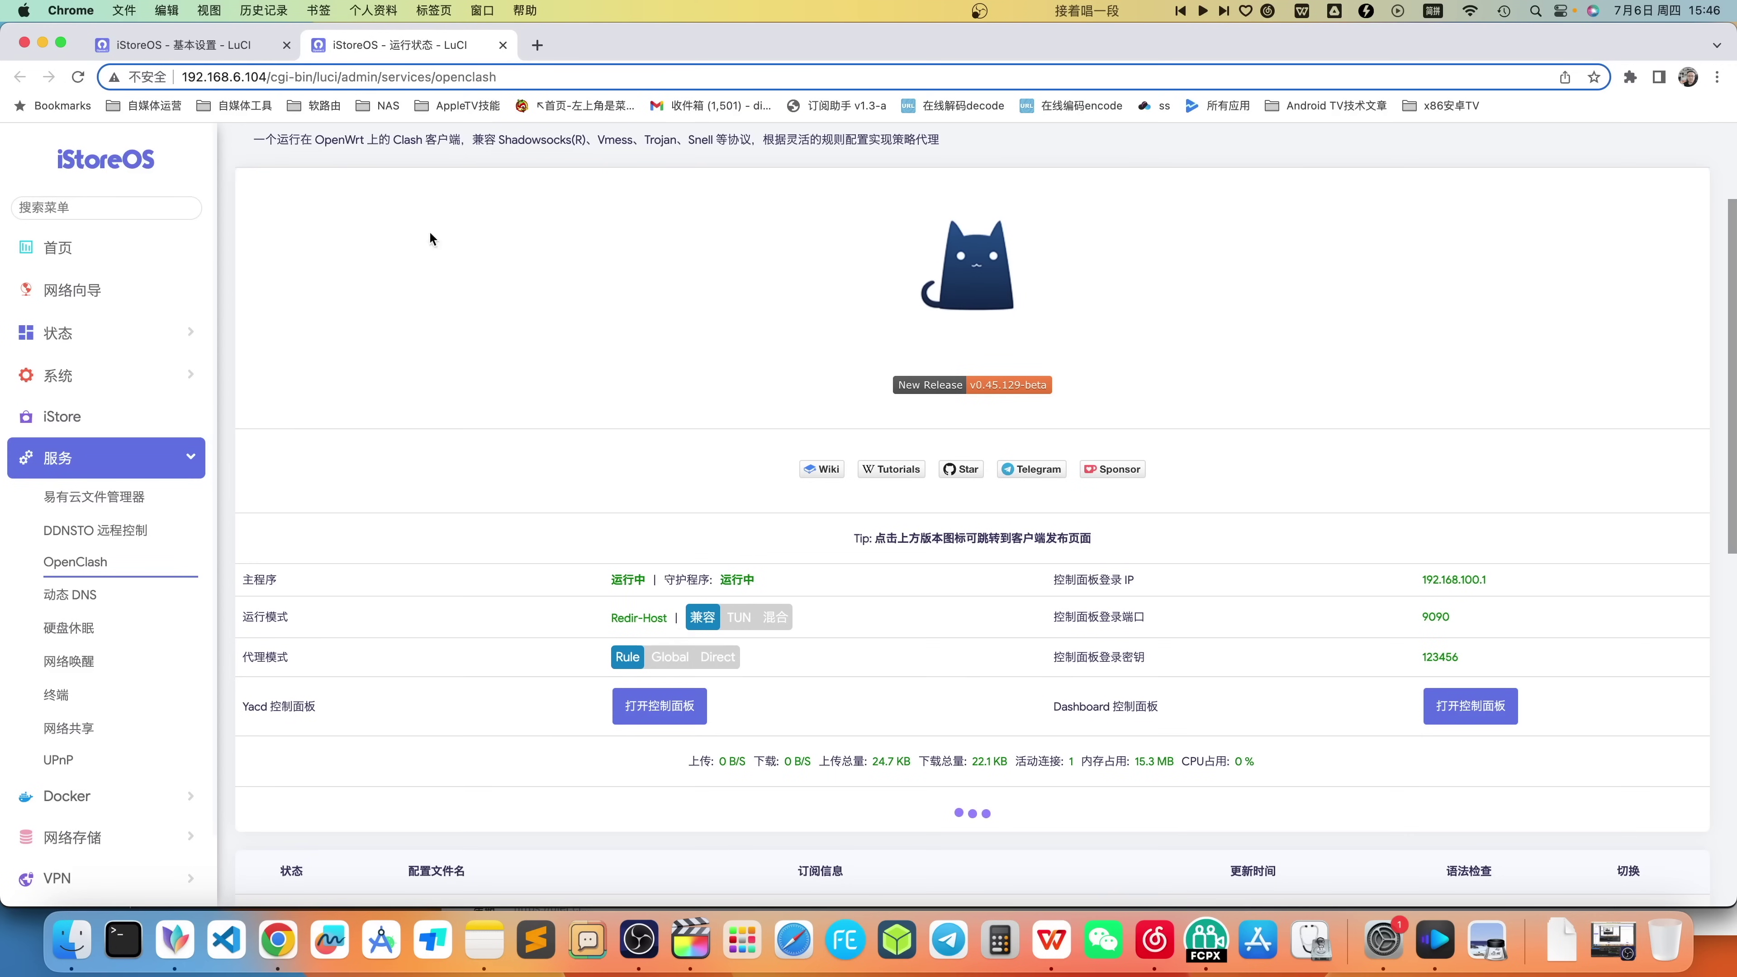
pyautogui.click(225, 45)
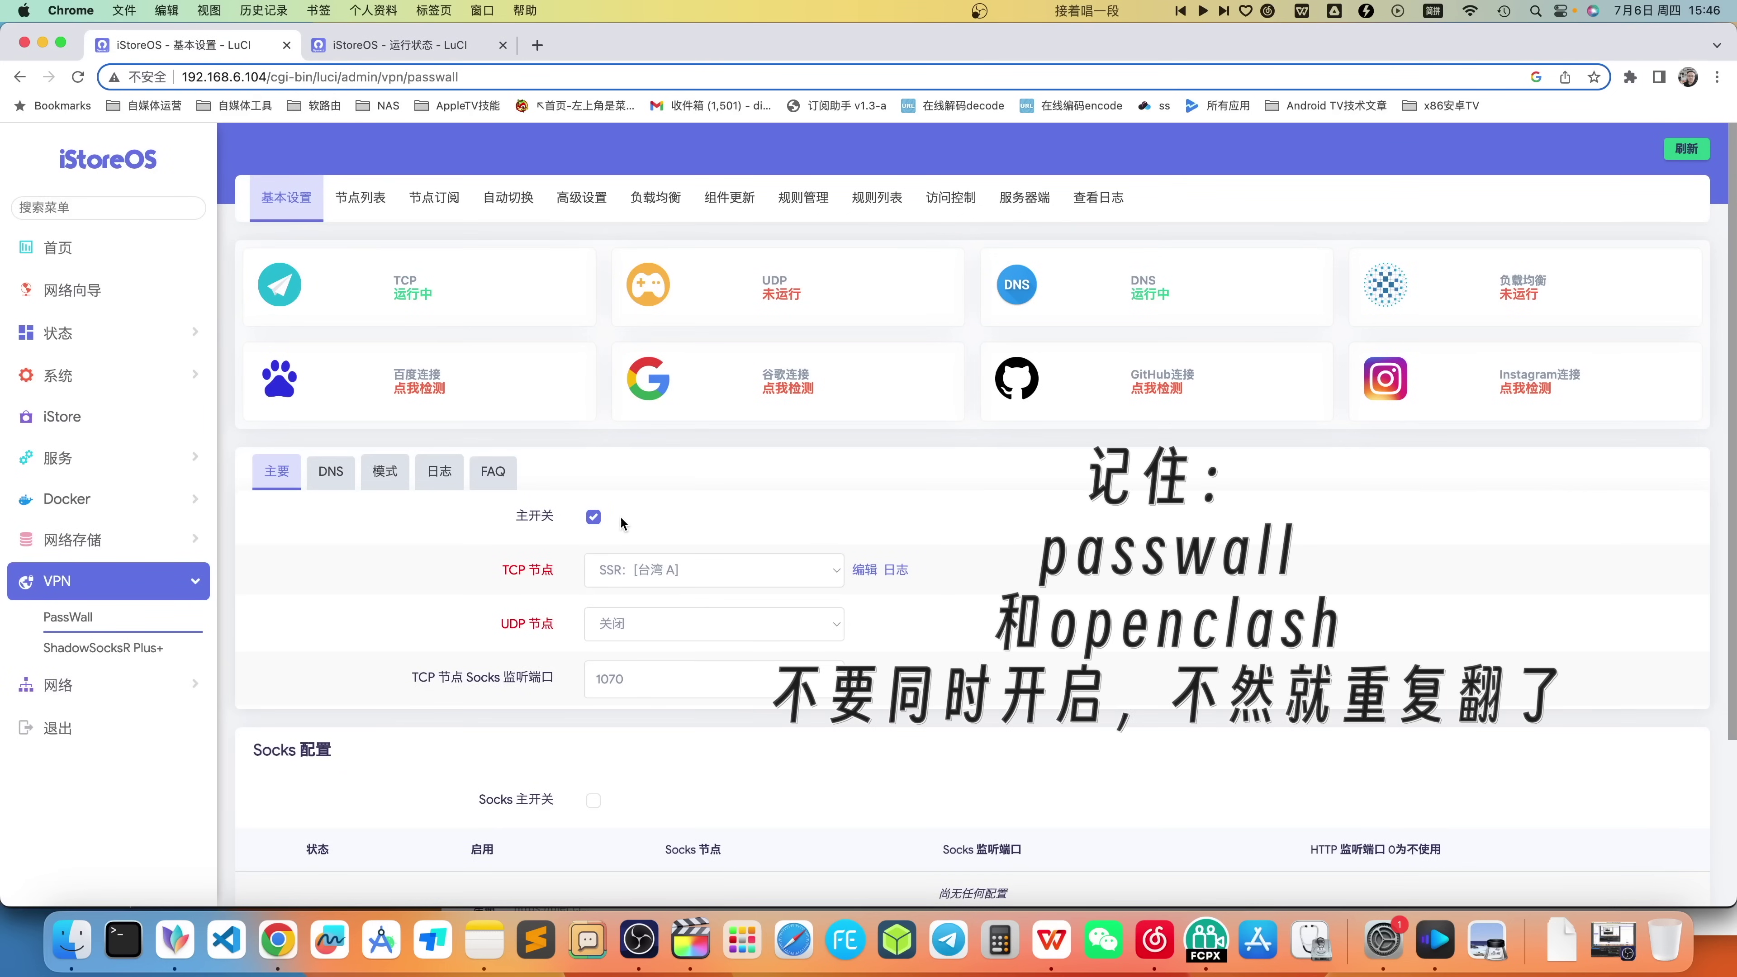
pyautogui.click(593, 517)
pyautogui.scroll(-3, 1222, 590)
pyautogui.click(1545, 877)
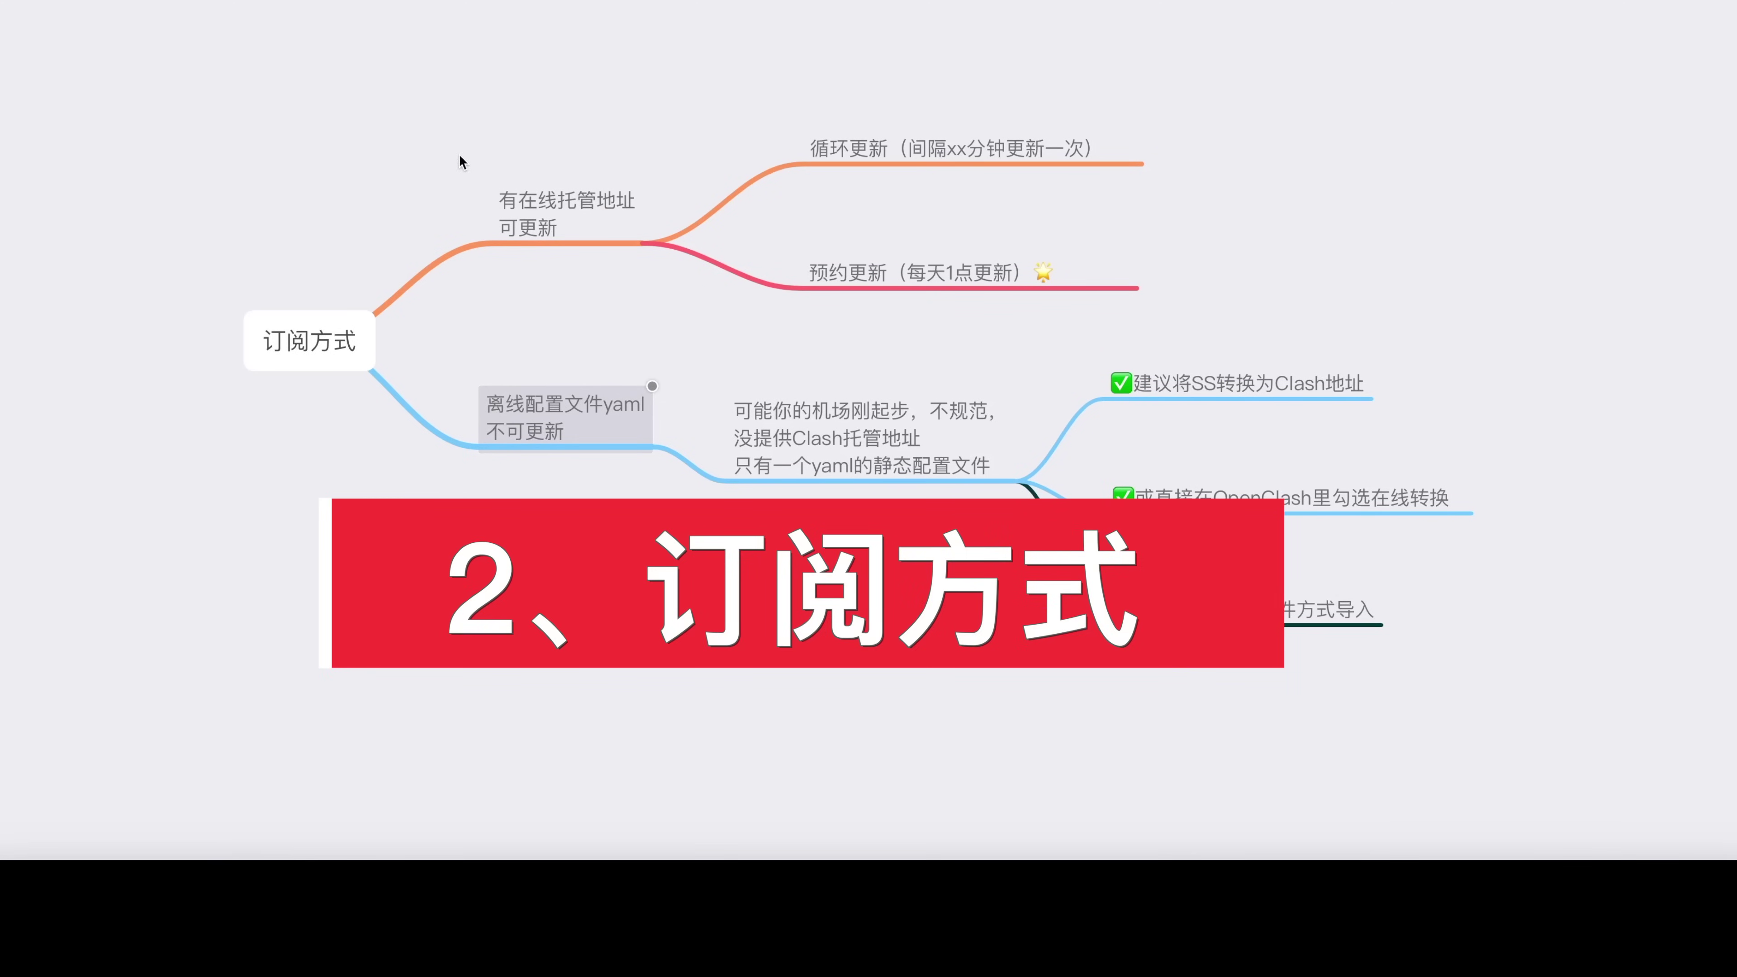
pyautogui.click(542, 219)
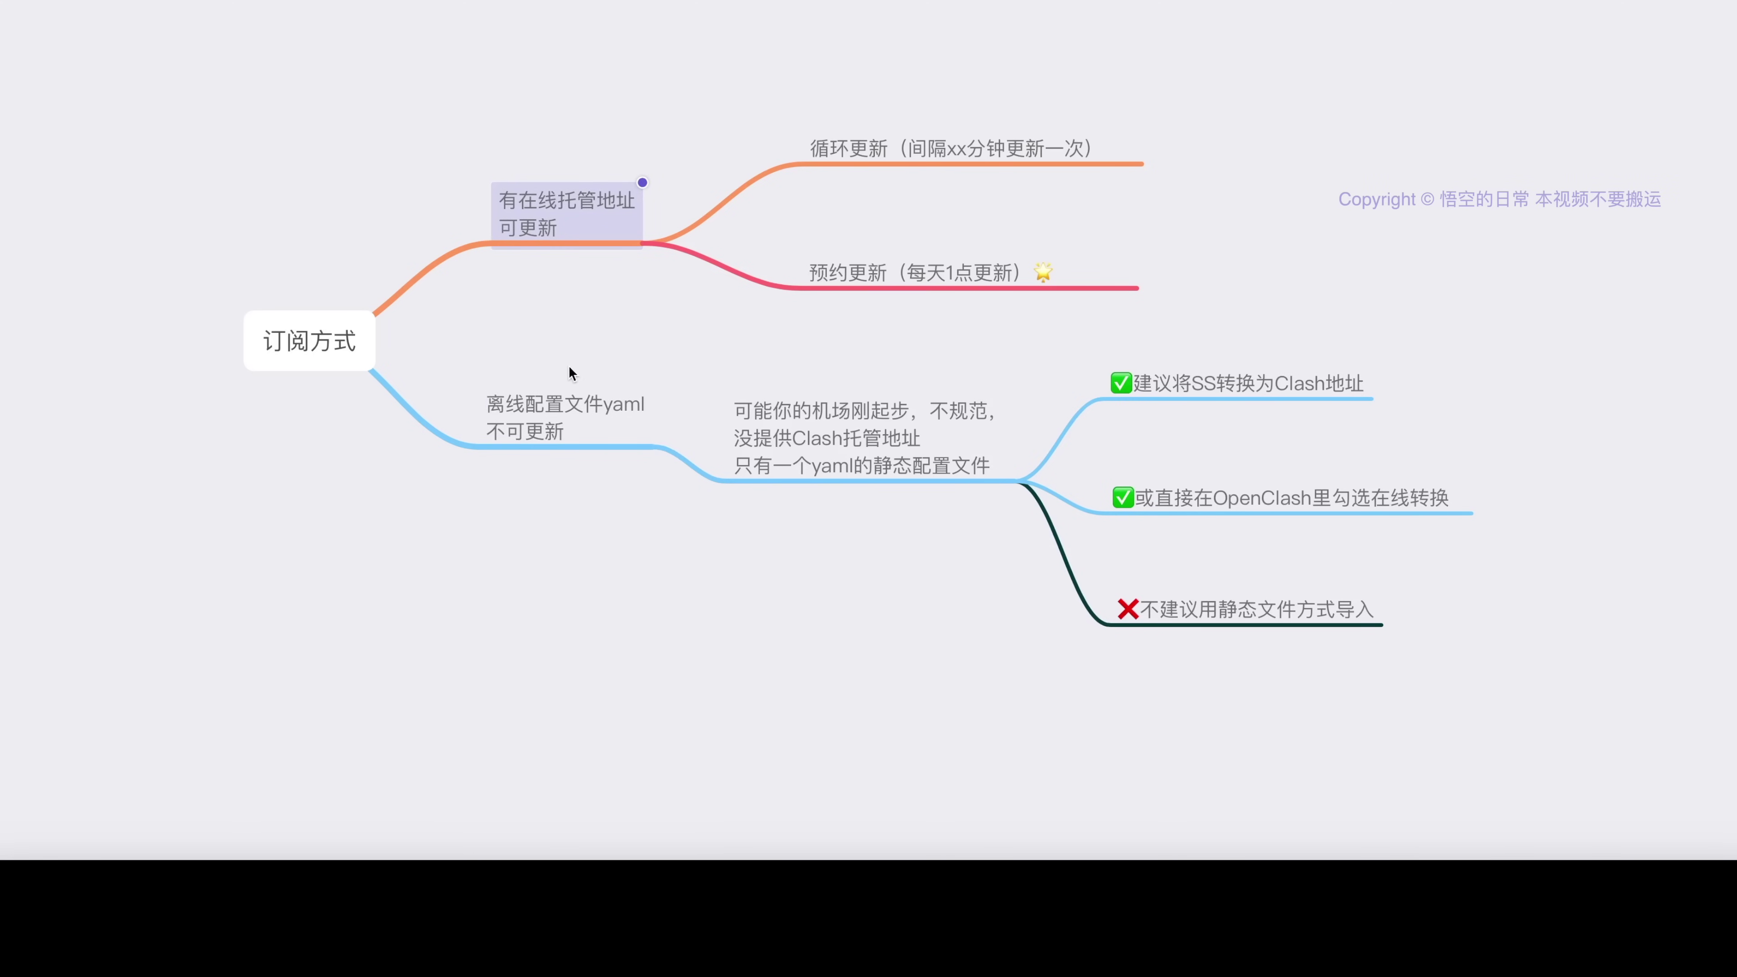
pyautogui.click(668, 157)
pyautogui.scroll(-1, 667, 158)
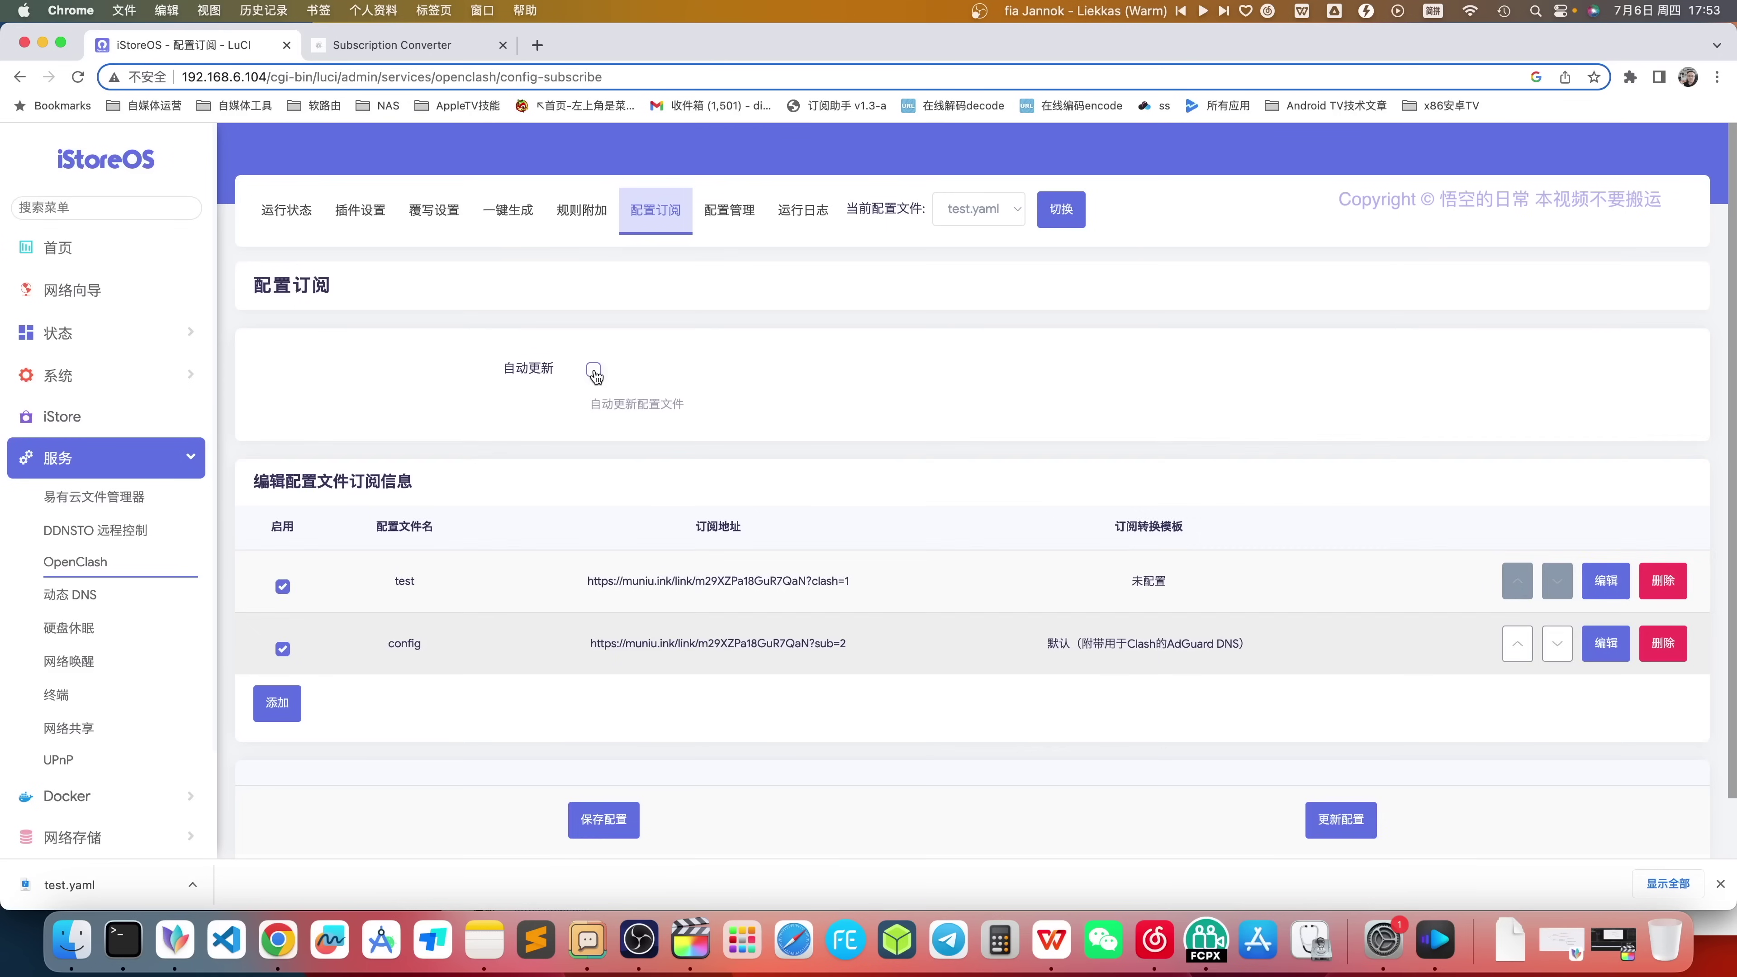
# - Set the OpenClash subscription update mode to 循环 (cycle)
pyautogui.click(598, 455)
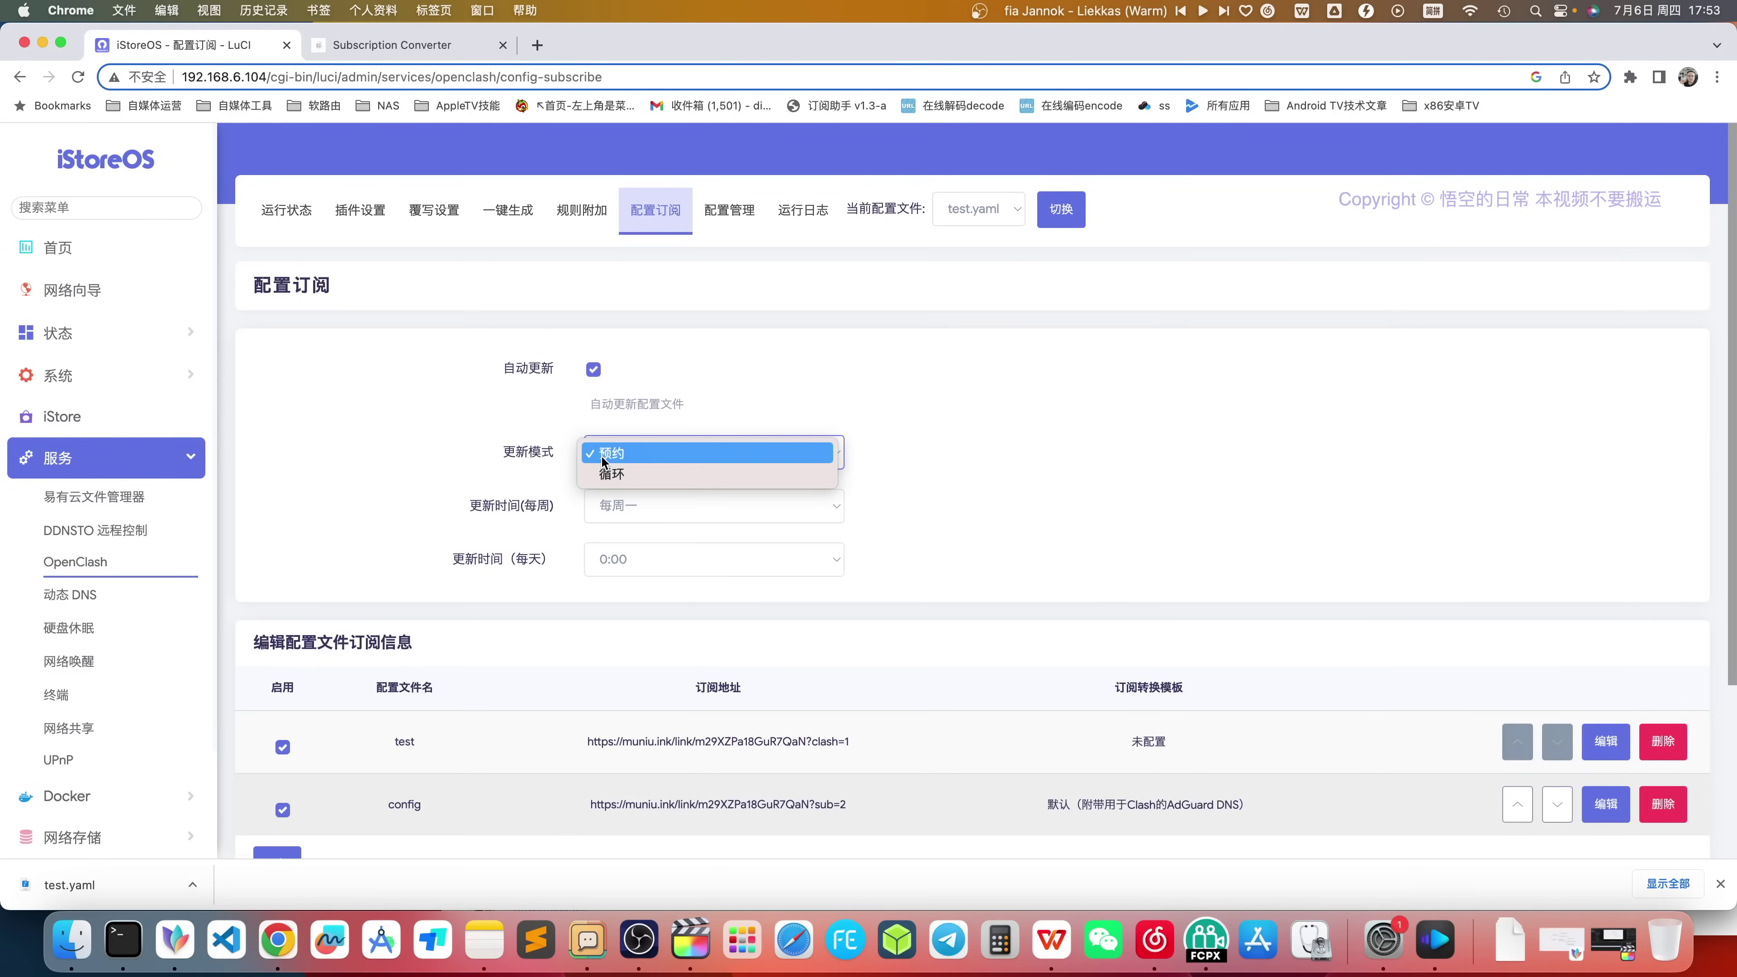
pyautogui.click(614, 475)
pyautogui.click(618, 457)
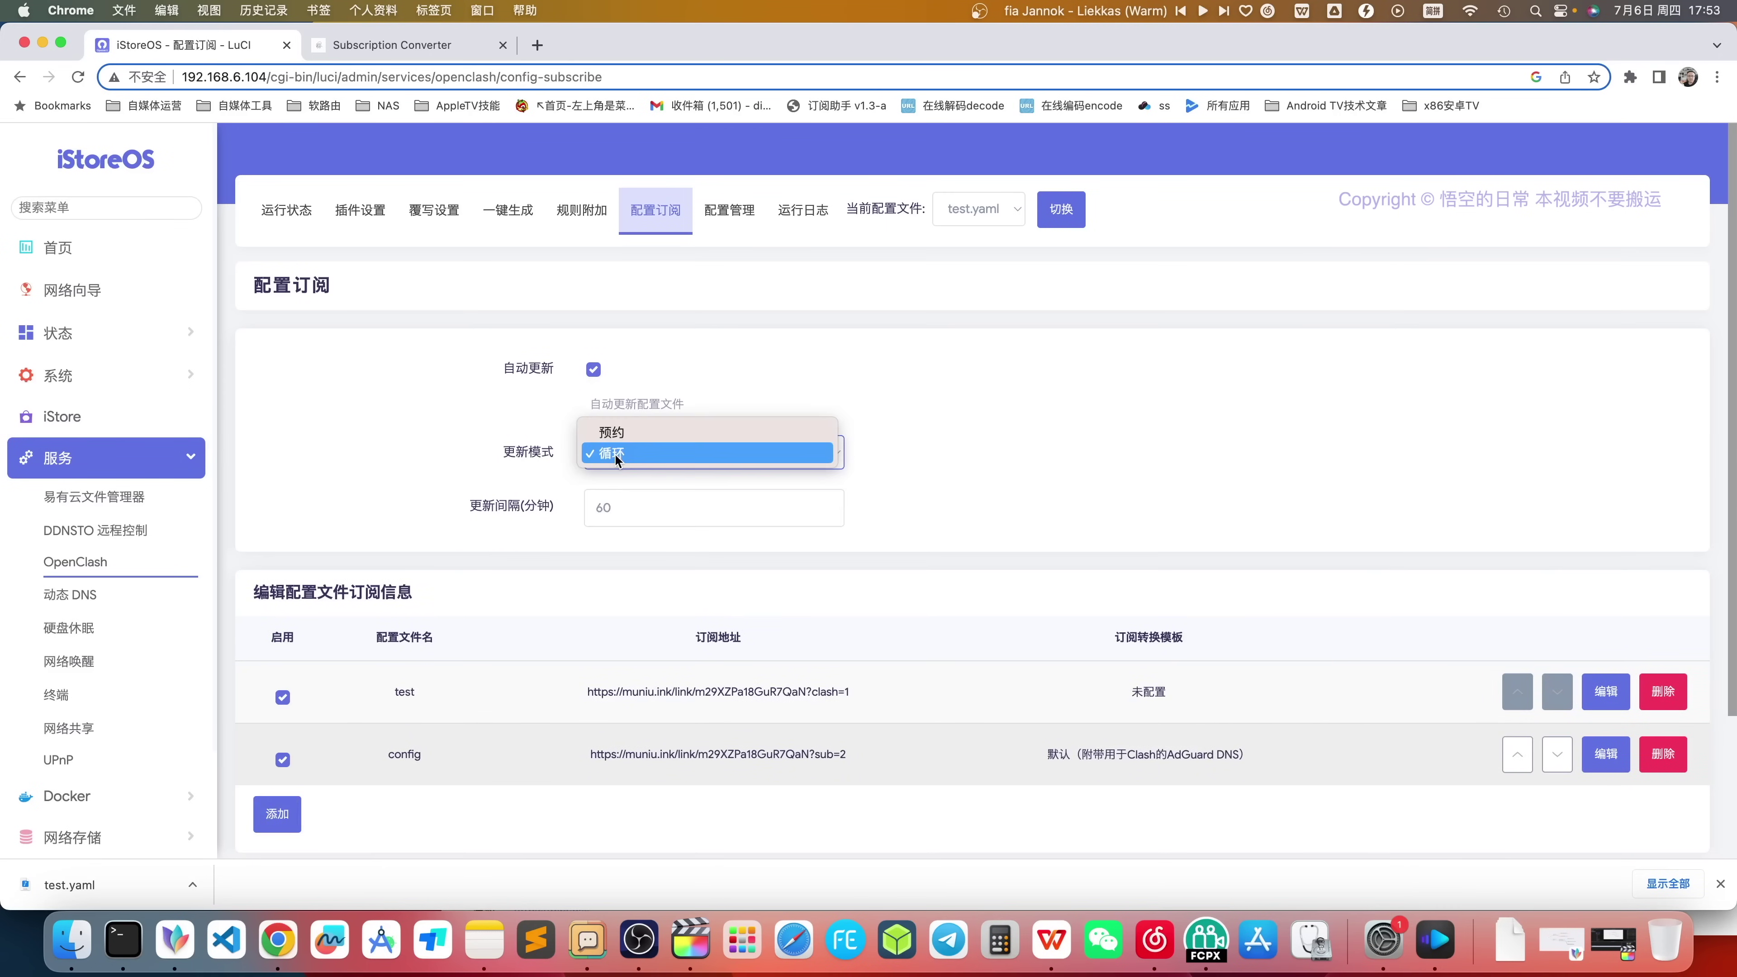
pyautogui.click(621, 439)
pyautogui.click(718, 444)
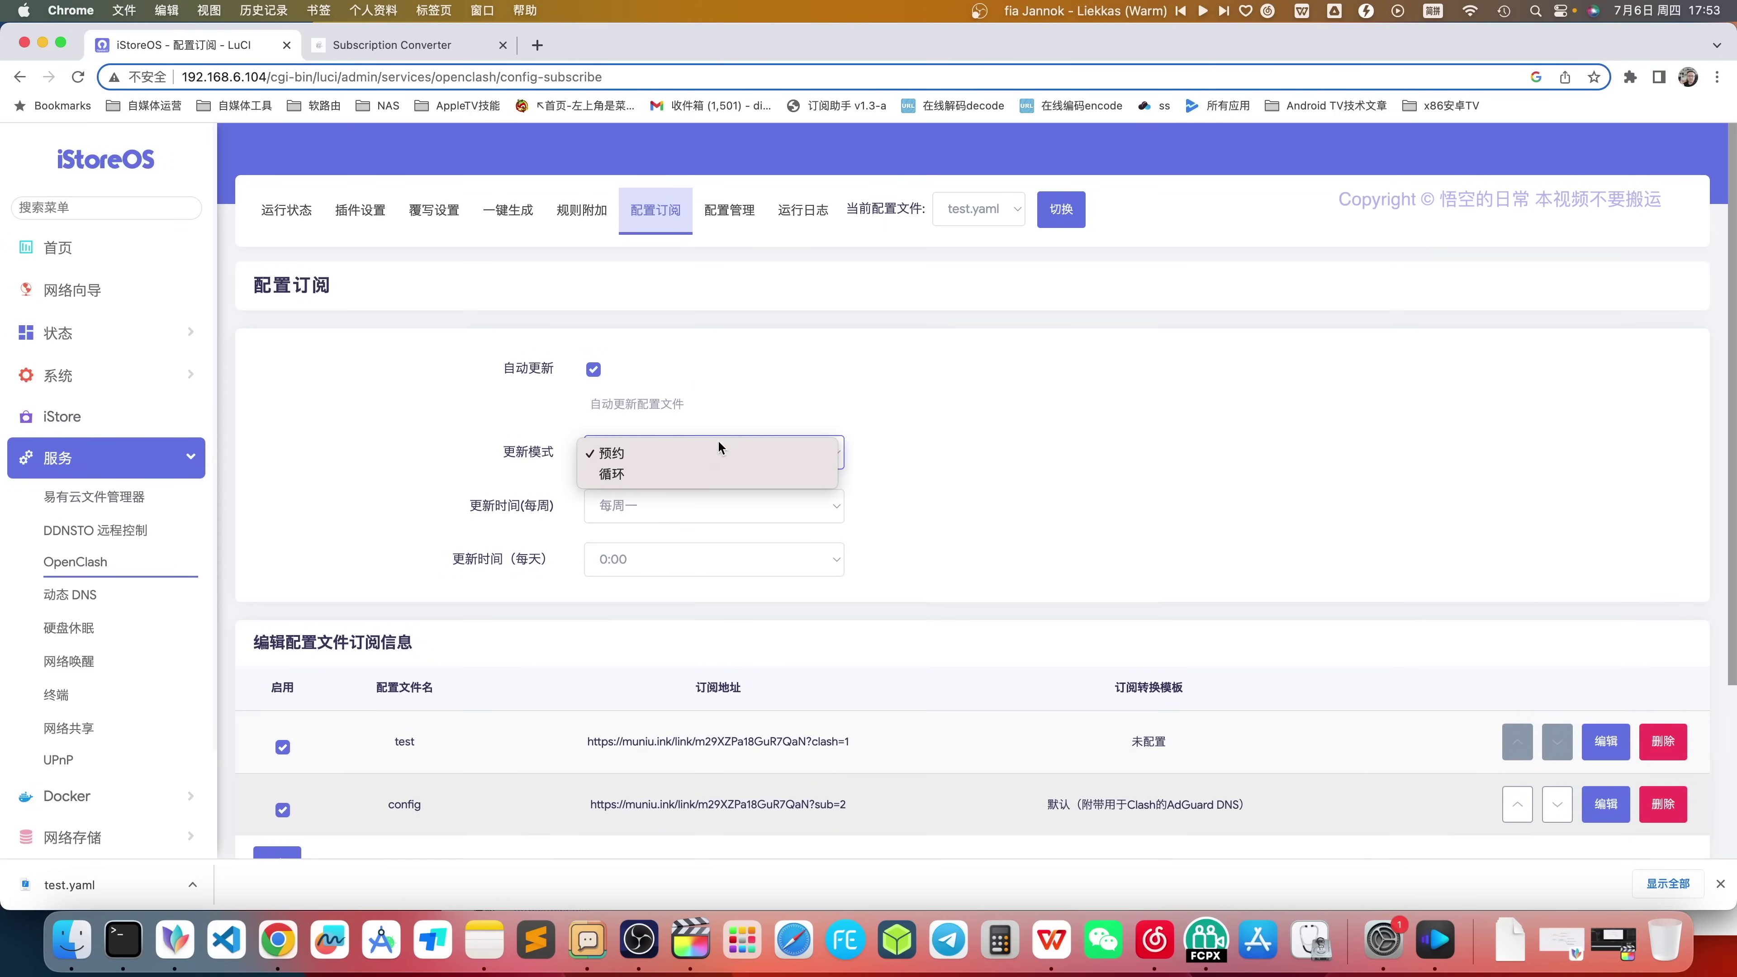
pyautogui.click(701, 469)
# - Enter 120 minutes as the update interval
pyautogui.click(704, 507)
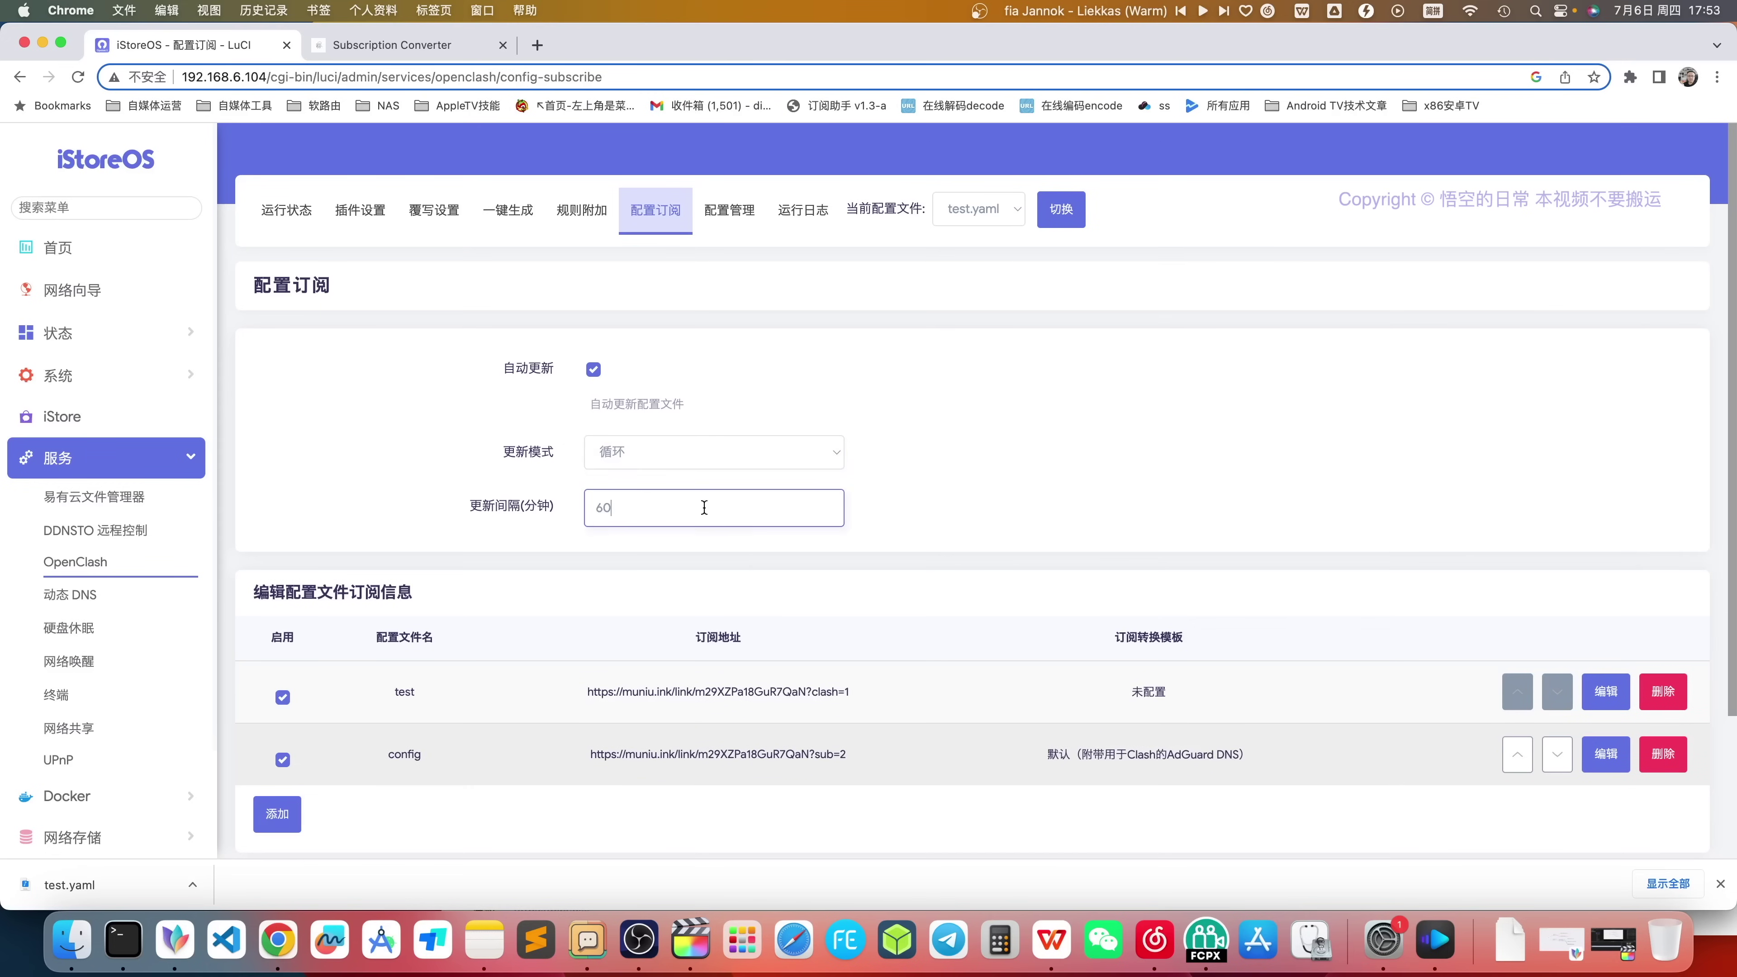
pyautogui.press('BackSpace')
pyautogui.press('BackSpace')
pyautogui.write('80')
pyautogui.press('BackSpace')
pyautogui.press('BackSpace')
pyautogui.write('120')
pyautogui.moveTo(671, 509); pyautogui.dragTo(593, 497)
pyautogui.click(643, 397)
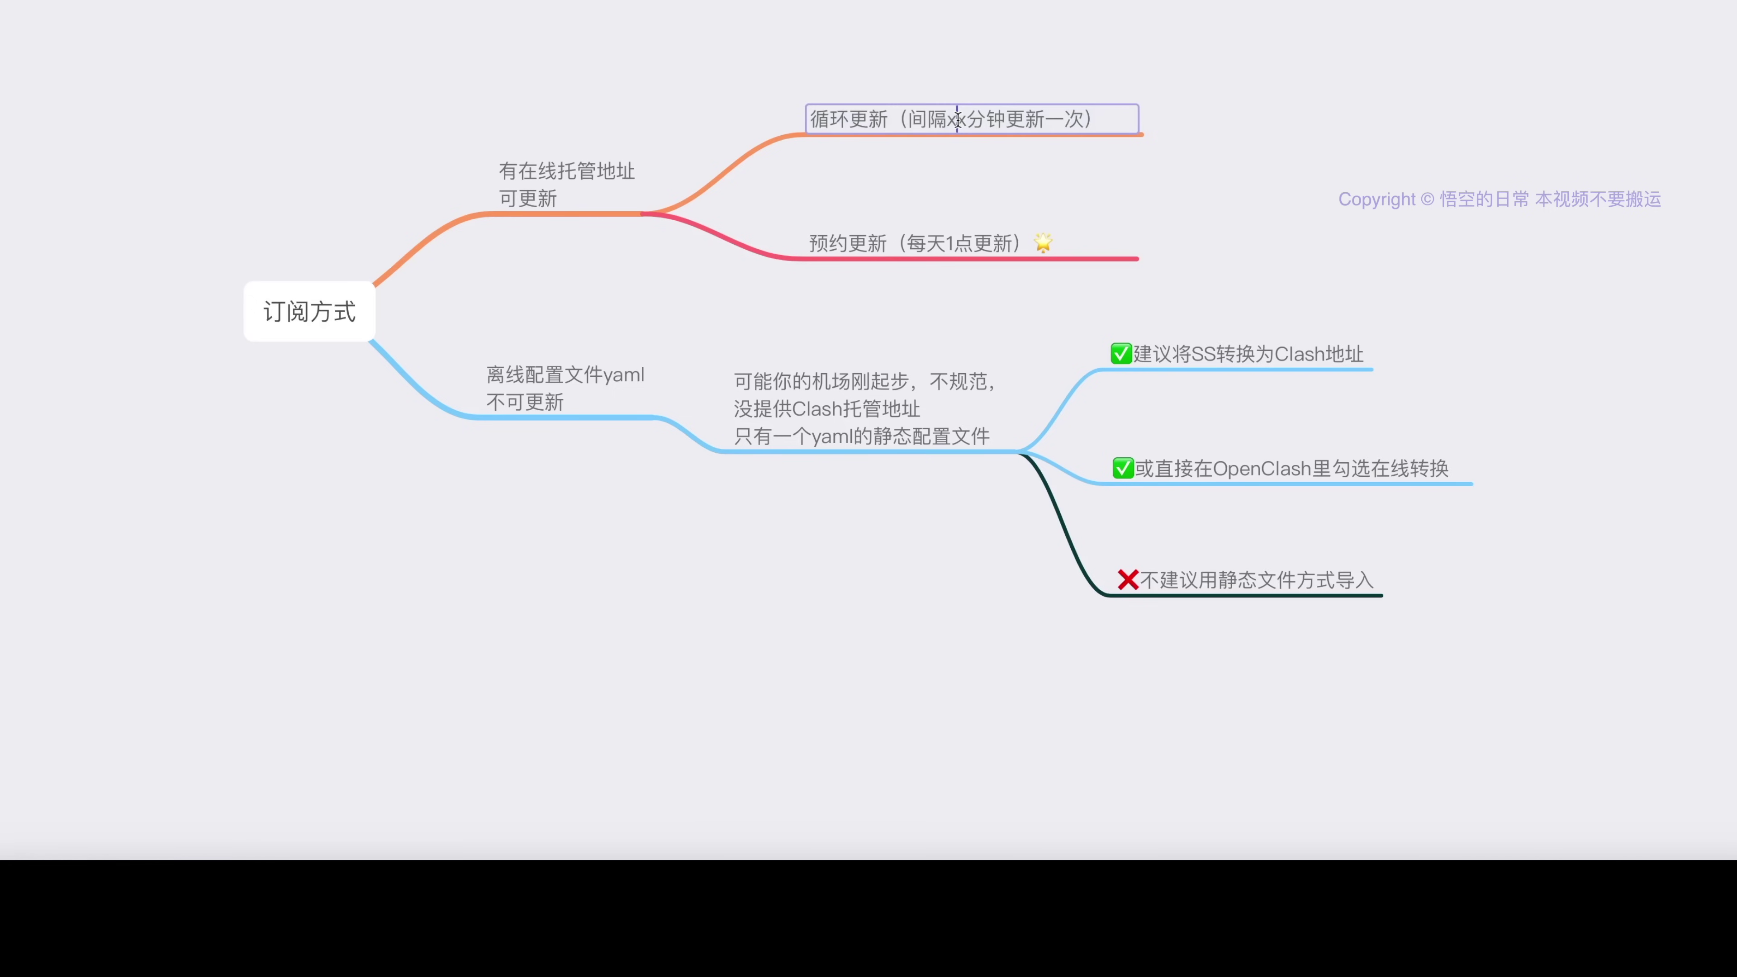
pyautogui.click(905, 244)
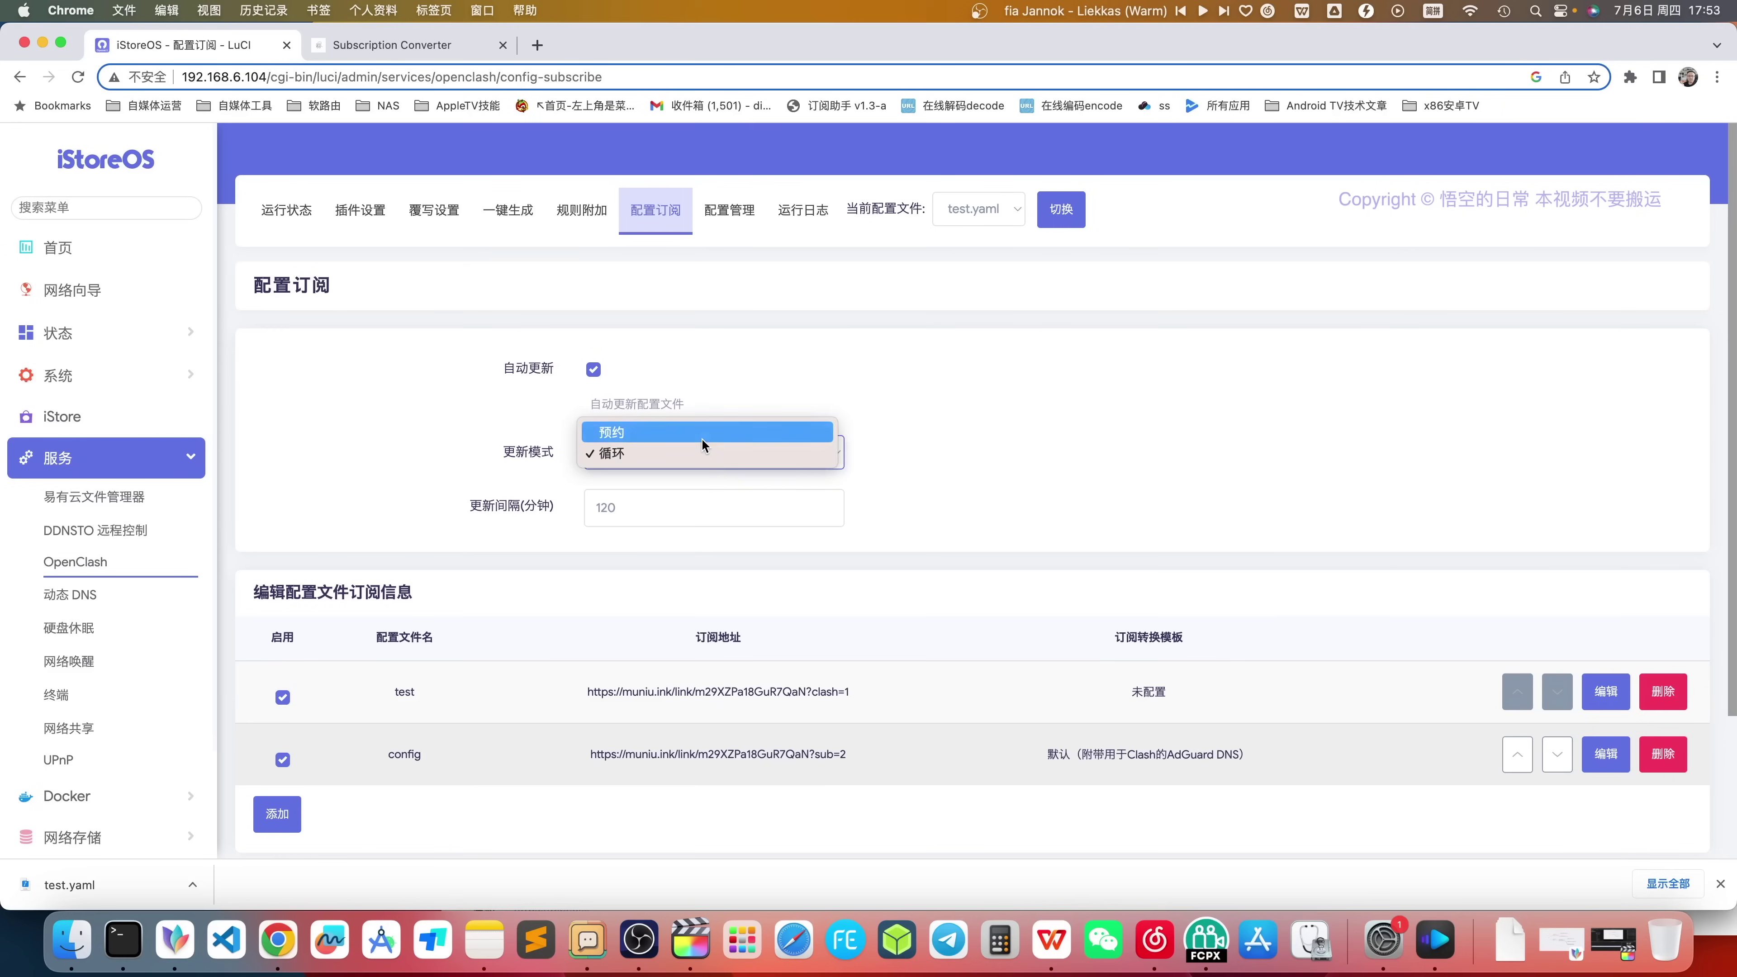
# - Switch the update mode to 预约 (scheduled) with update day 每天
pyautogui.click(702, 446)
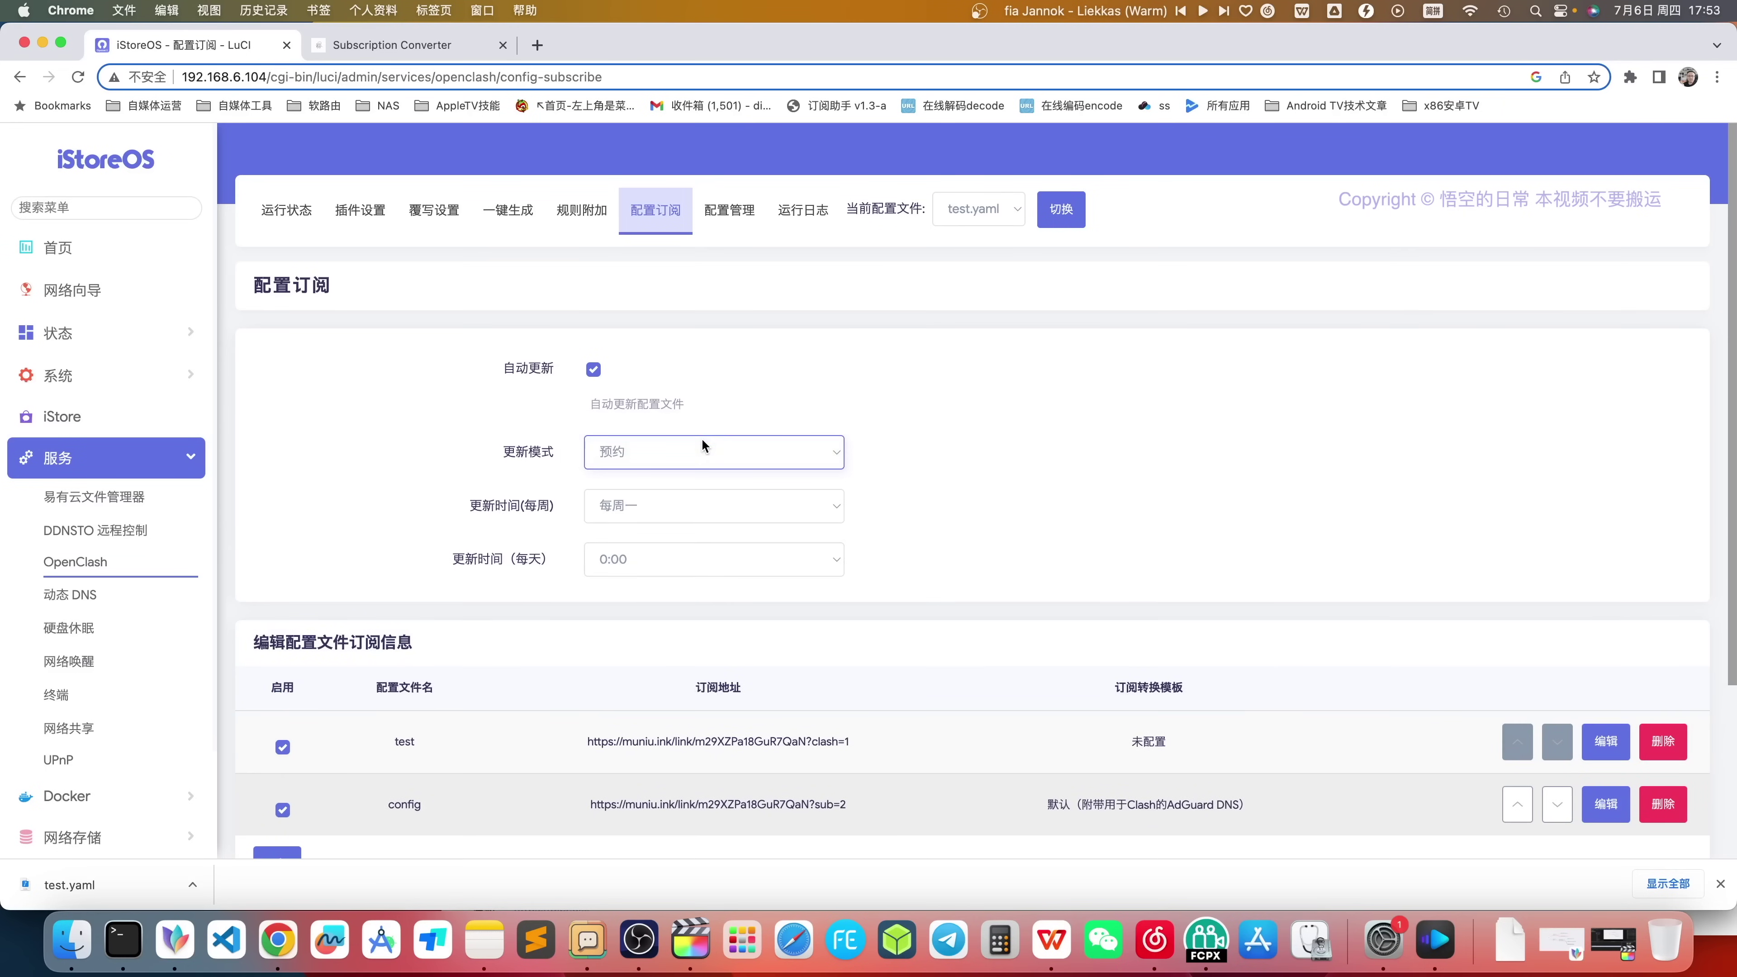
pyautogui.click(745, 519)
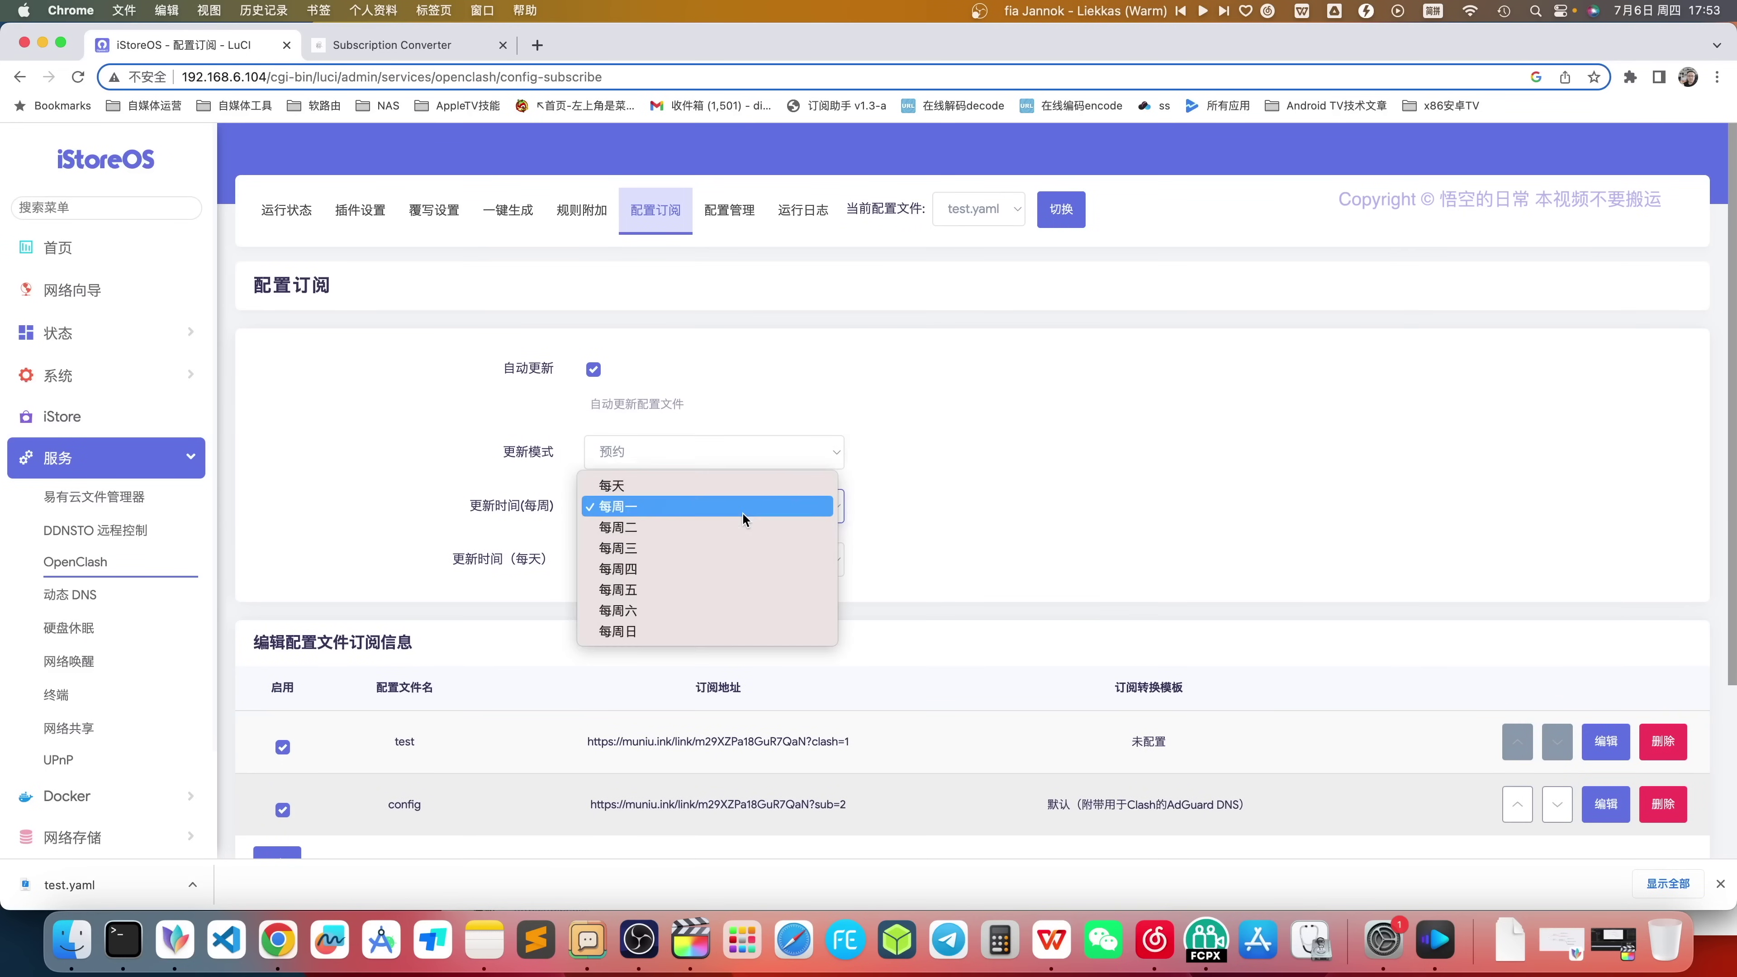
pyautogui.click(740, 486)
pyautogui.click(745, 565)
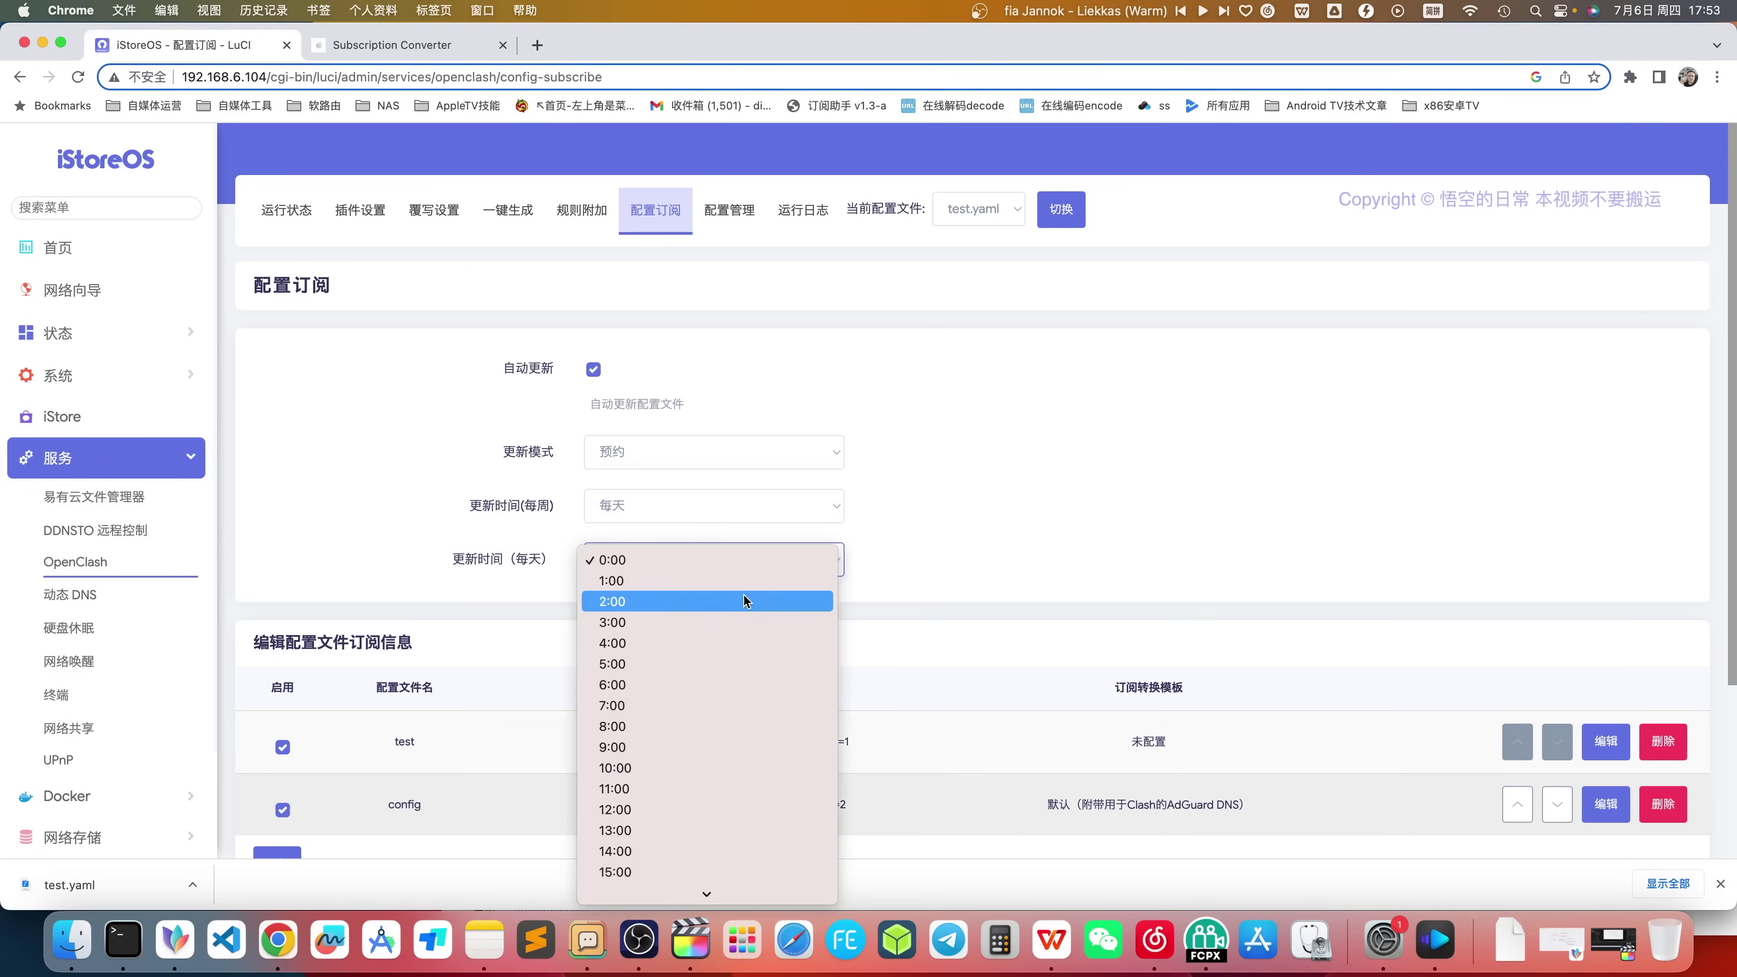
pyautogui.click(823, 506)
# - Try update days 每周一, 每周三 and 每周四, keeping scheduled update mode
pyautogui.click(824, 507)
pyautogui.click(772, 524)
pyautogui.click(769, 522)
pyautogui.click(756, 545)
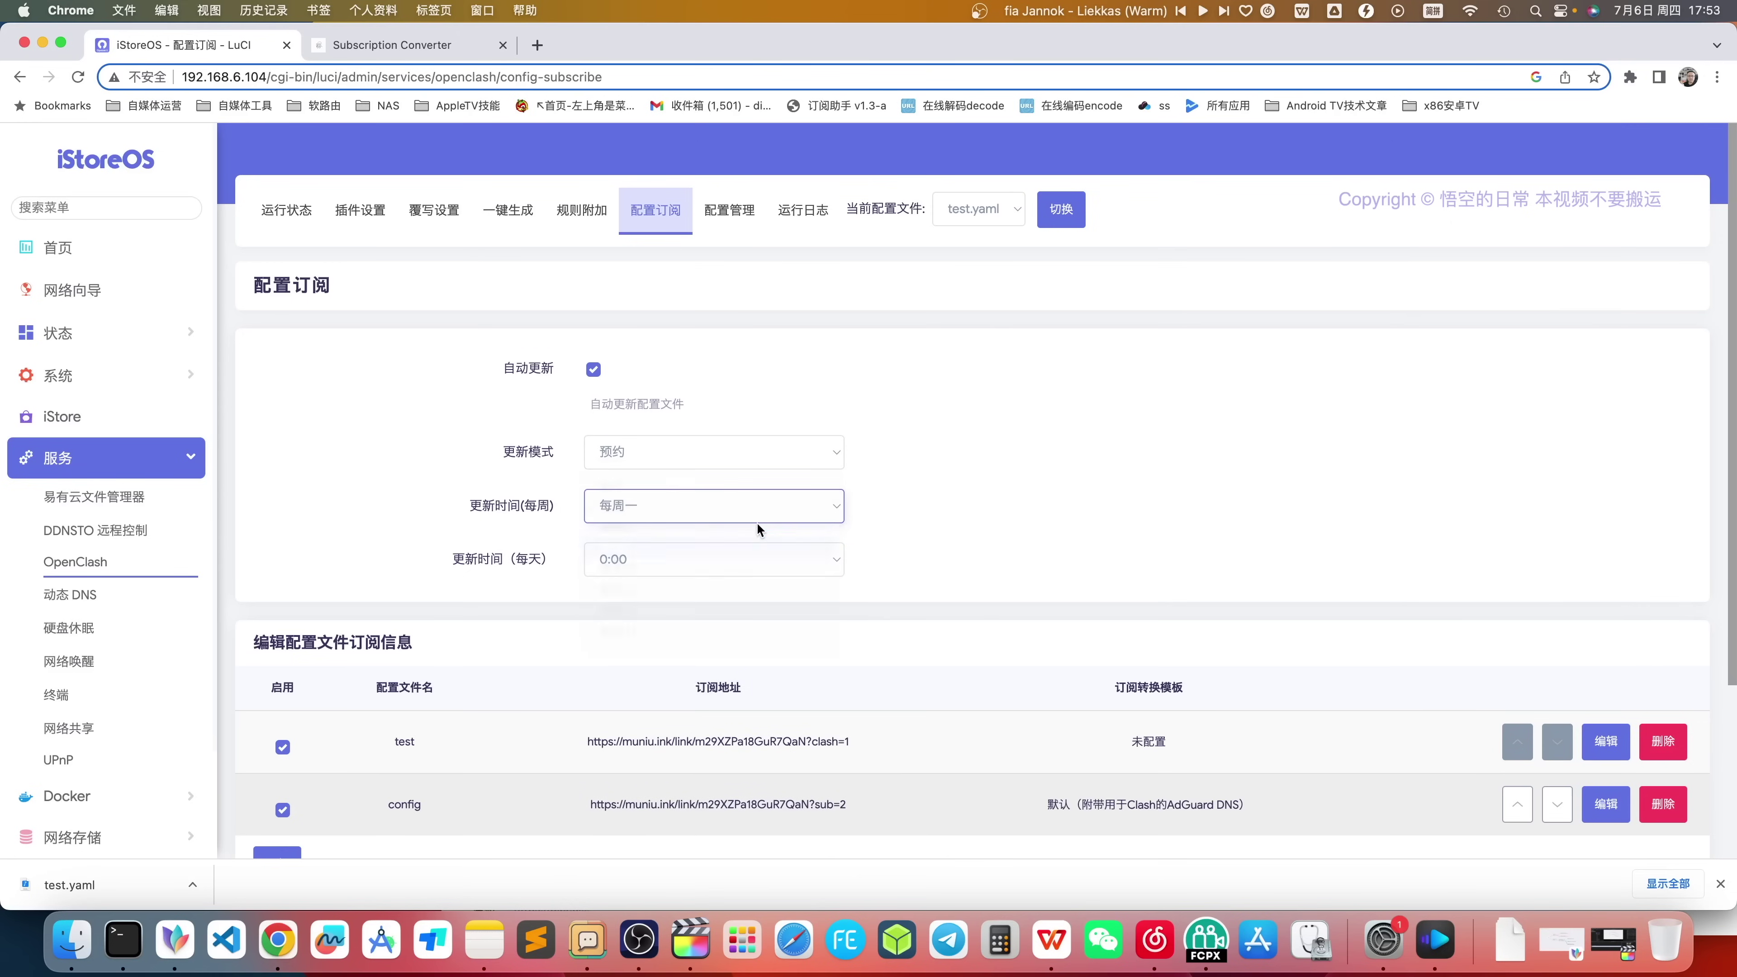
pyautogui.click(756, 513)
pyautogui.click(756, 526)
pyautogui.scroll(-1, 755, 545)
pyautogui.click(685, 376)
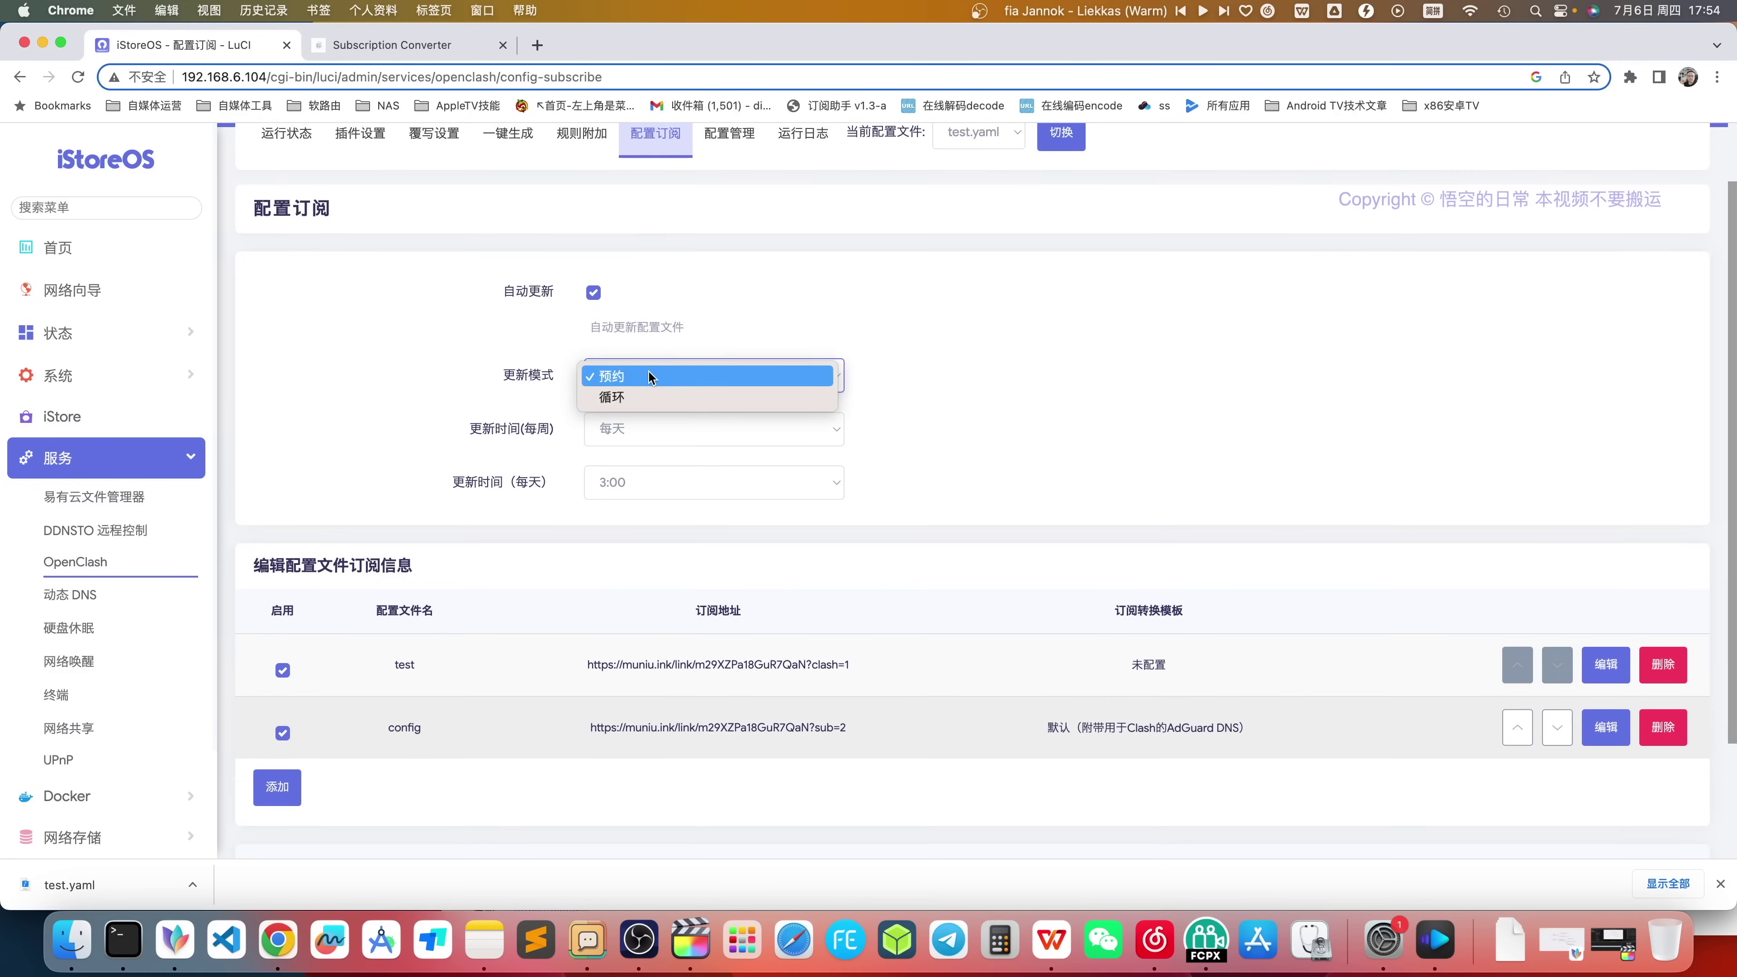
pyautogui.click(675, 322)
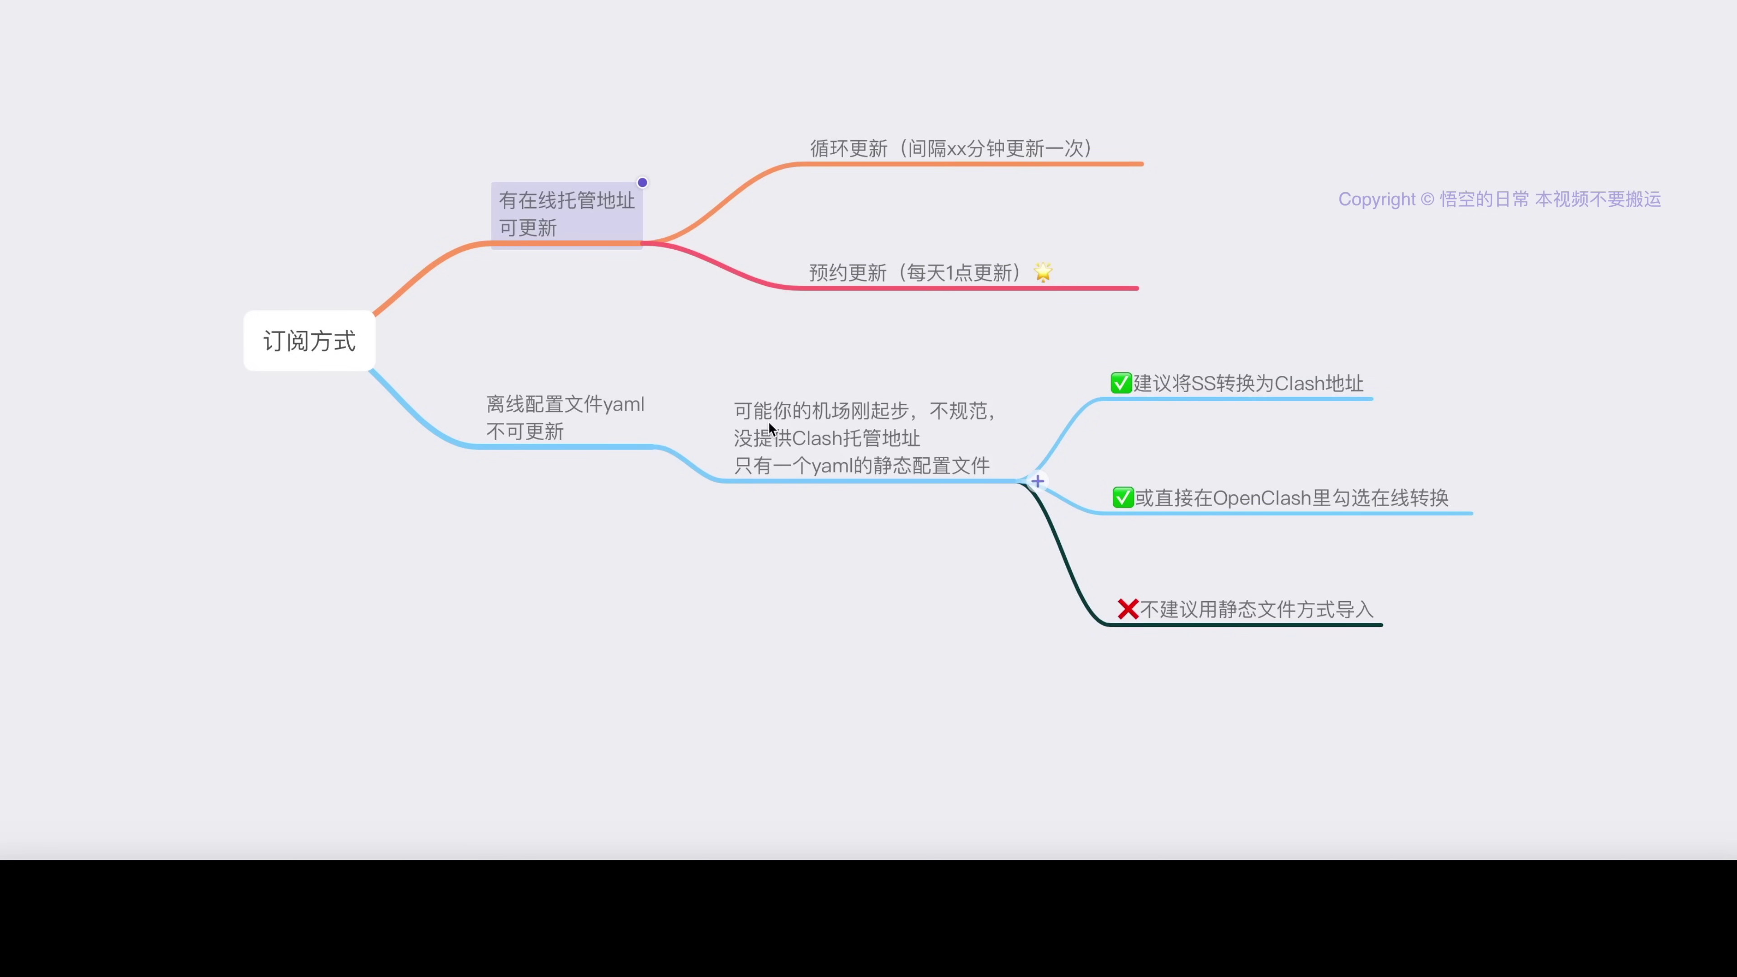
pyautogui.click(777, 434)
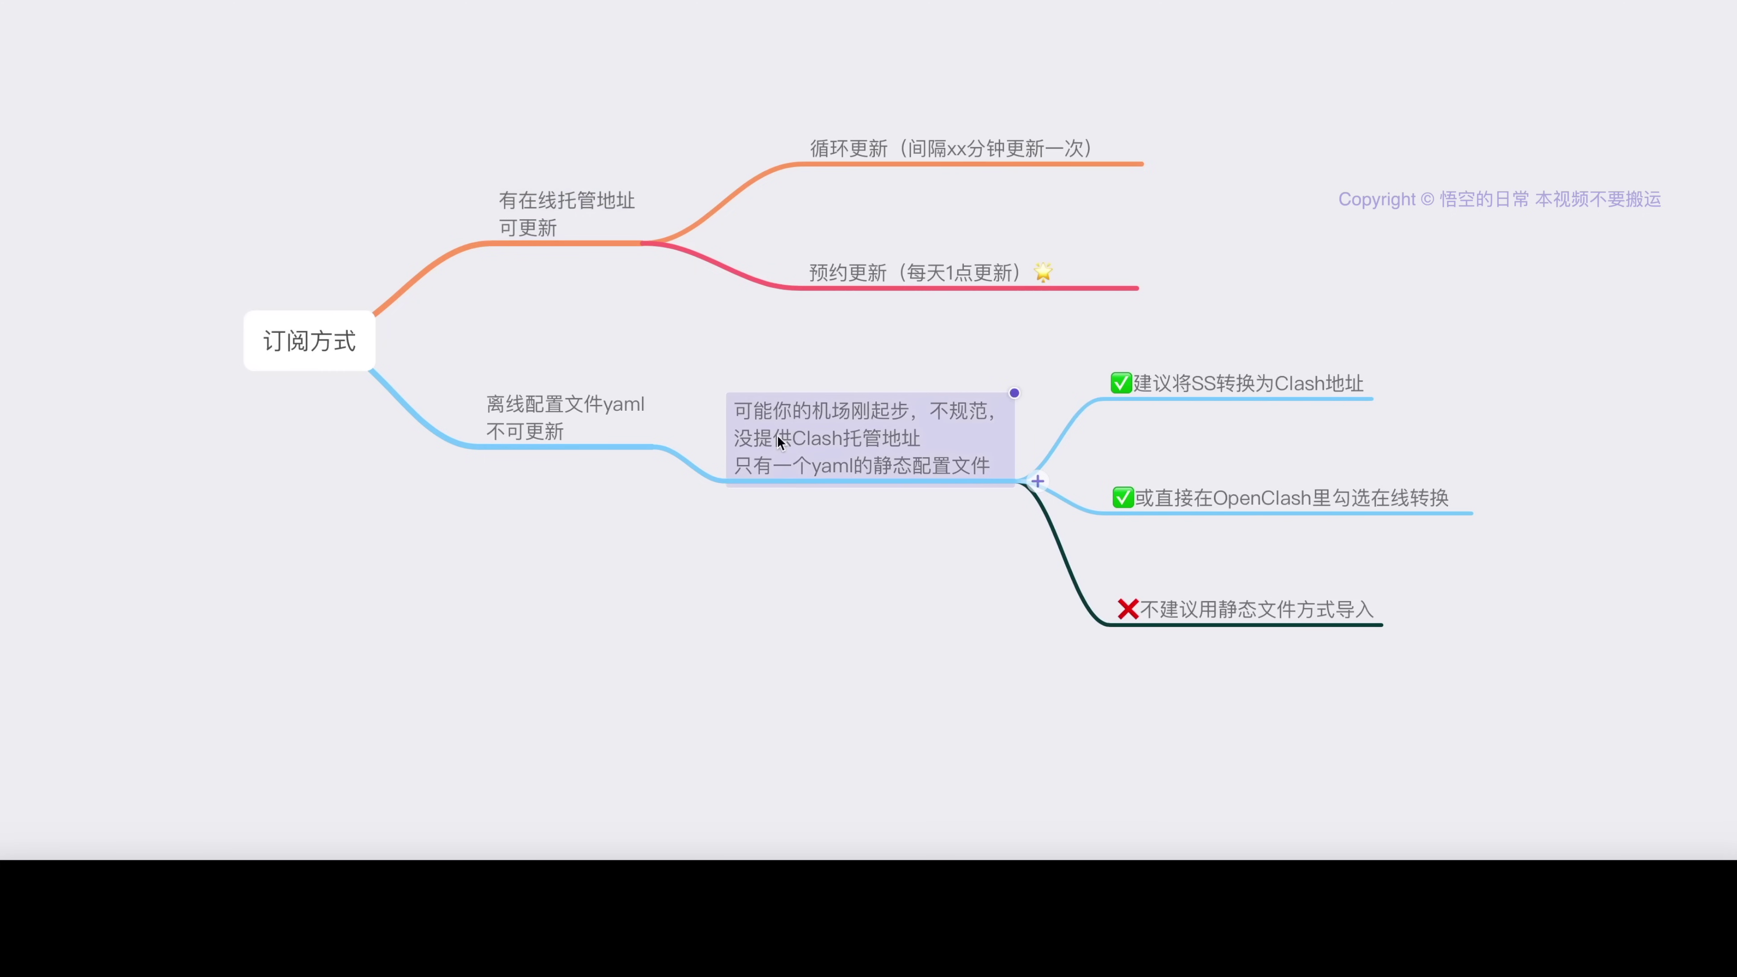
pyautogui.click(779, 438)
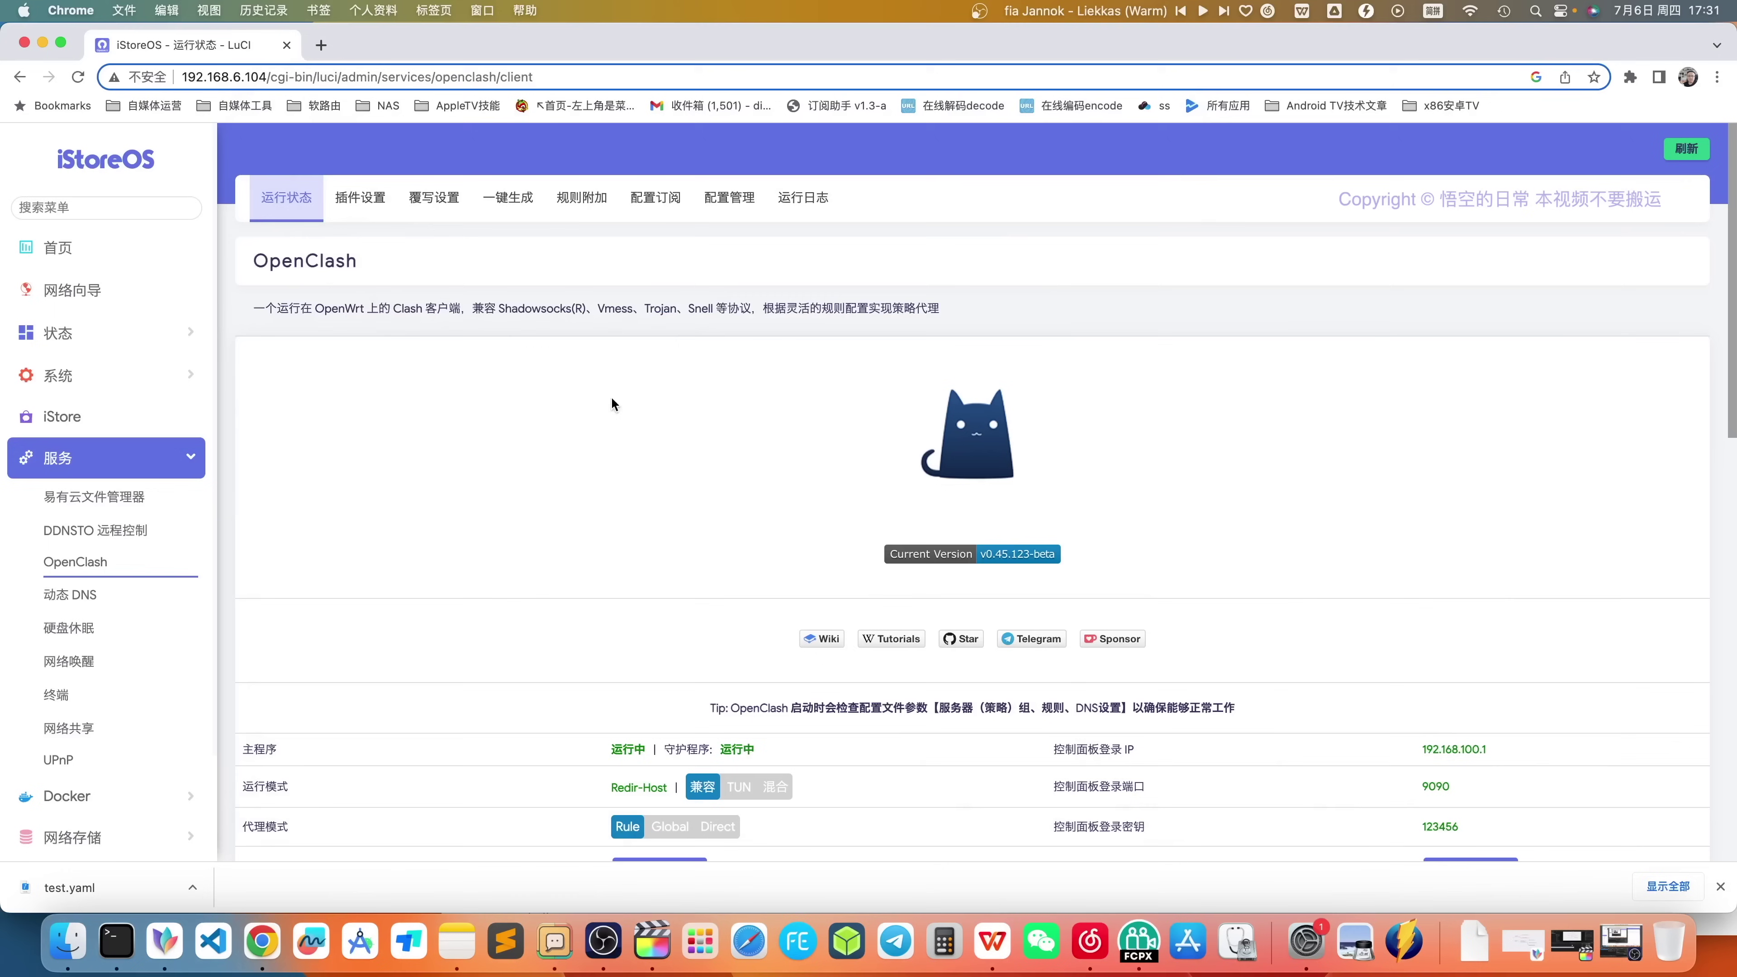
pyautogui.click(711, 209)
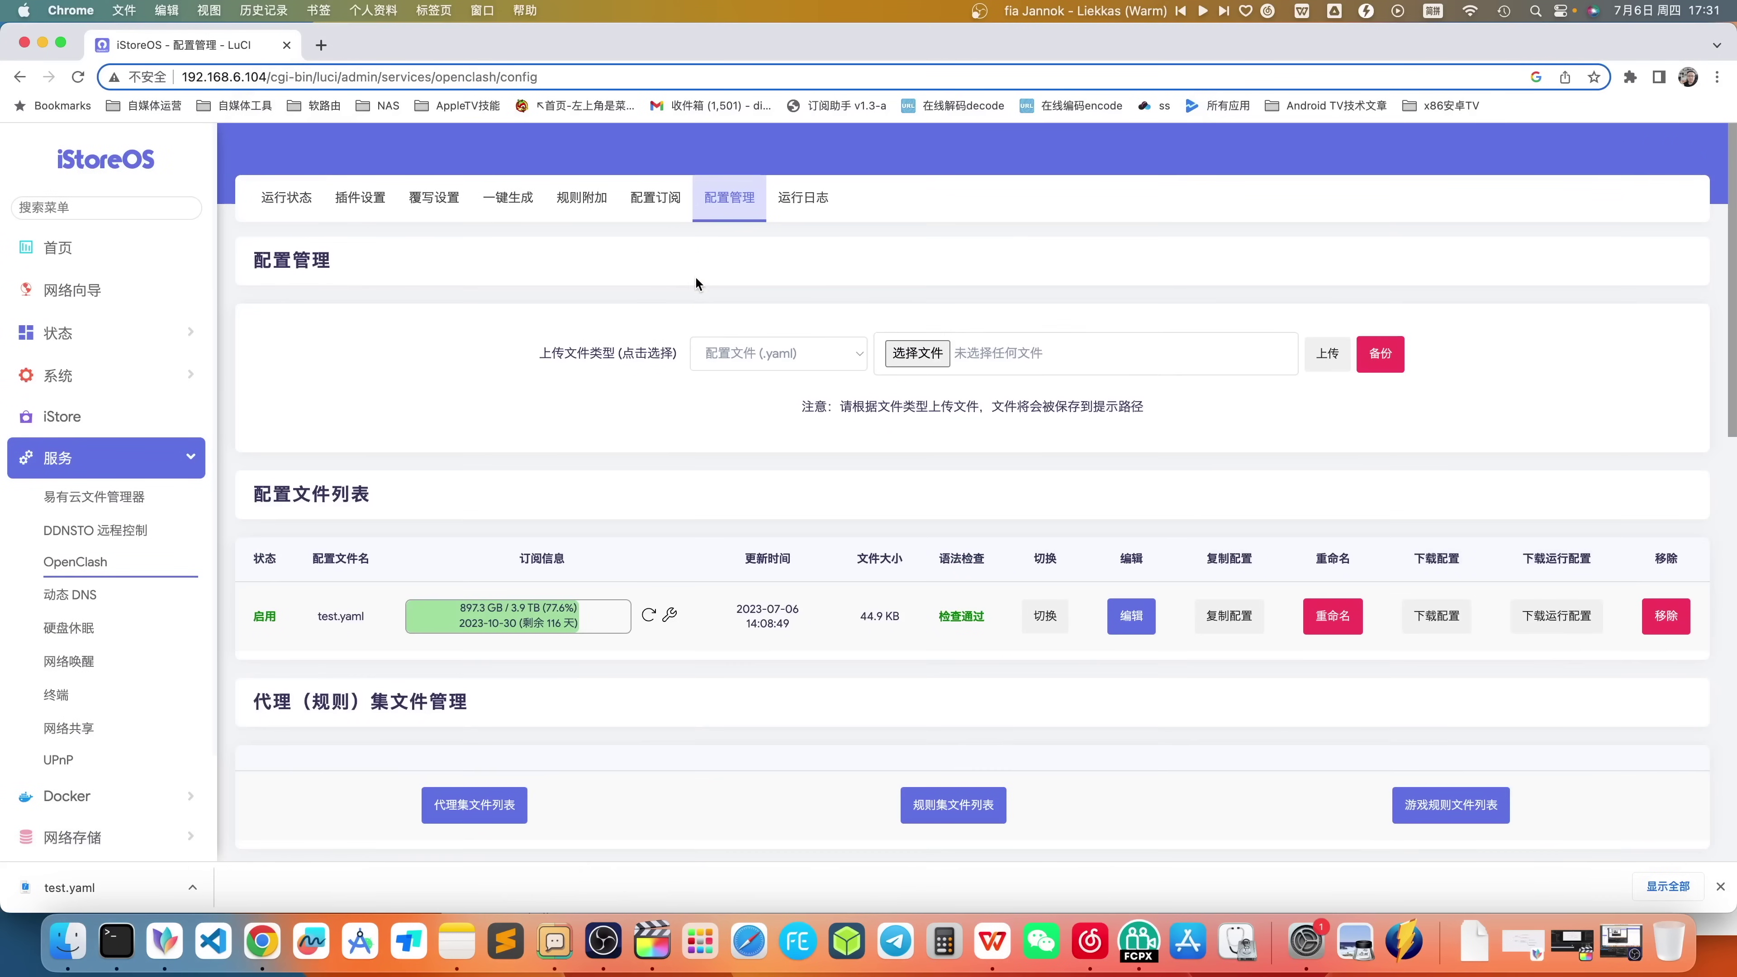
# - Keep the .yaml config file type and choose test.yaml from the x86 folder
pyautogui.click(769, 356)
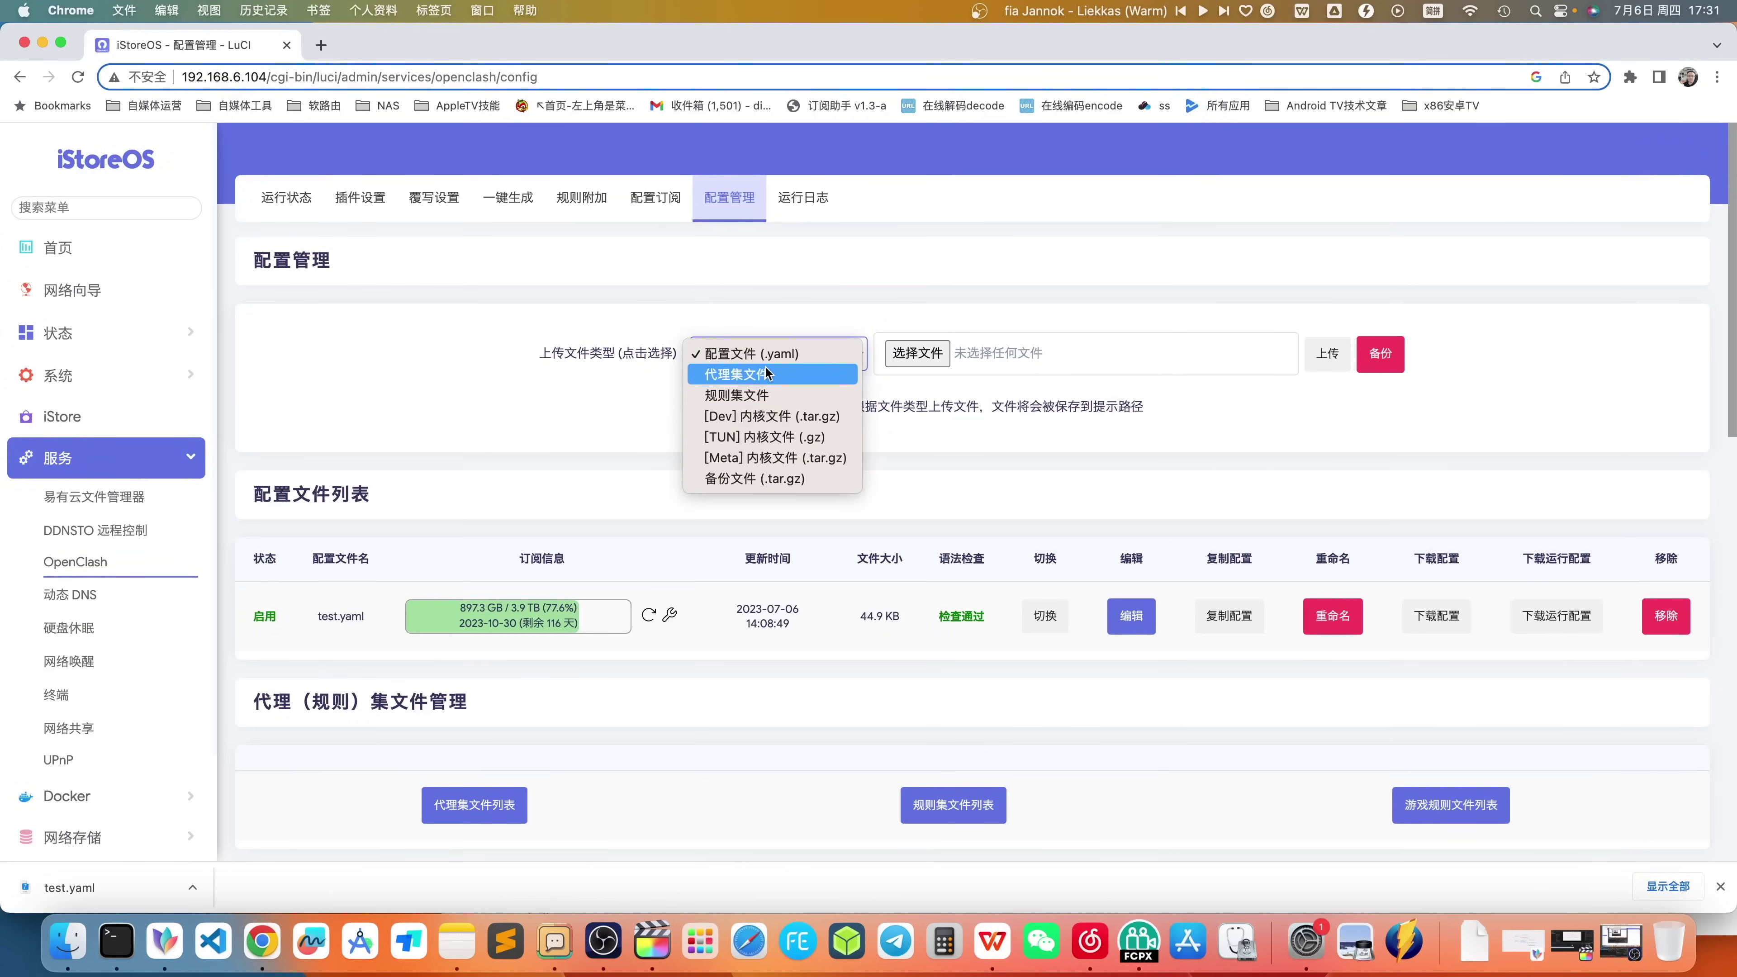
pyautogui.click(805, 291)
pyautogui.click(931, 355)
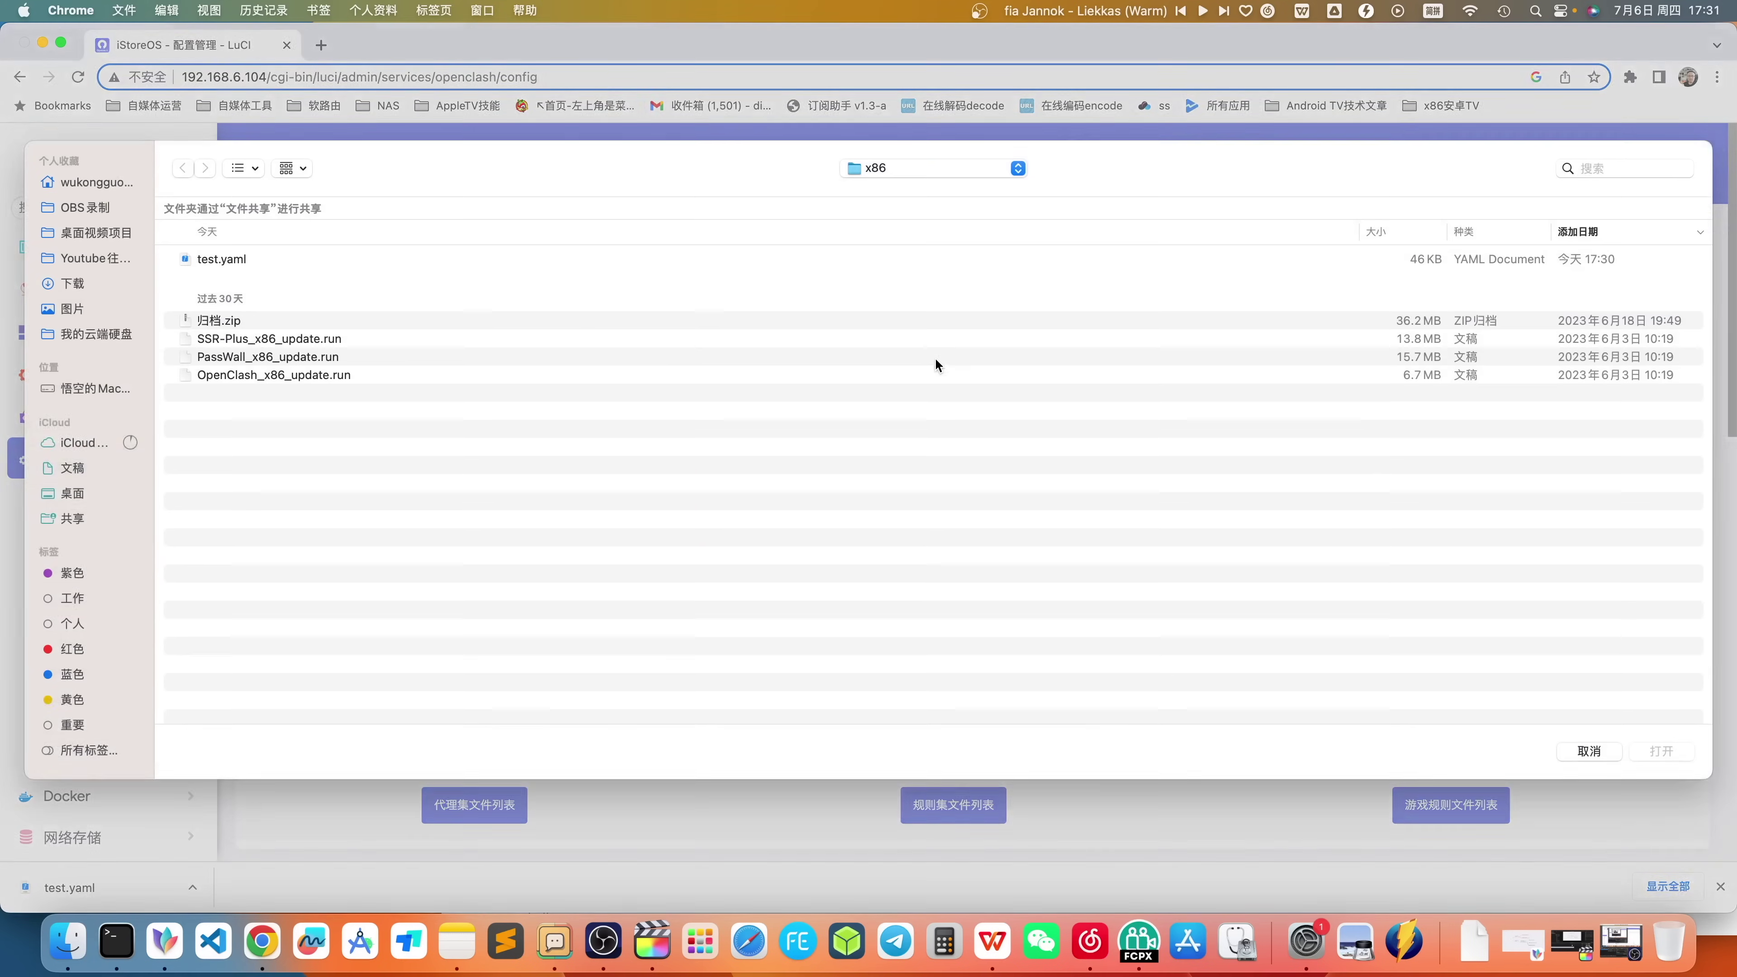
pyautogui.doubleClick(234, 267)
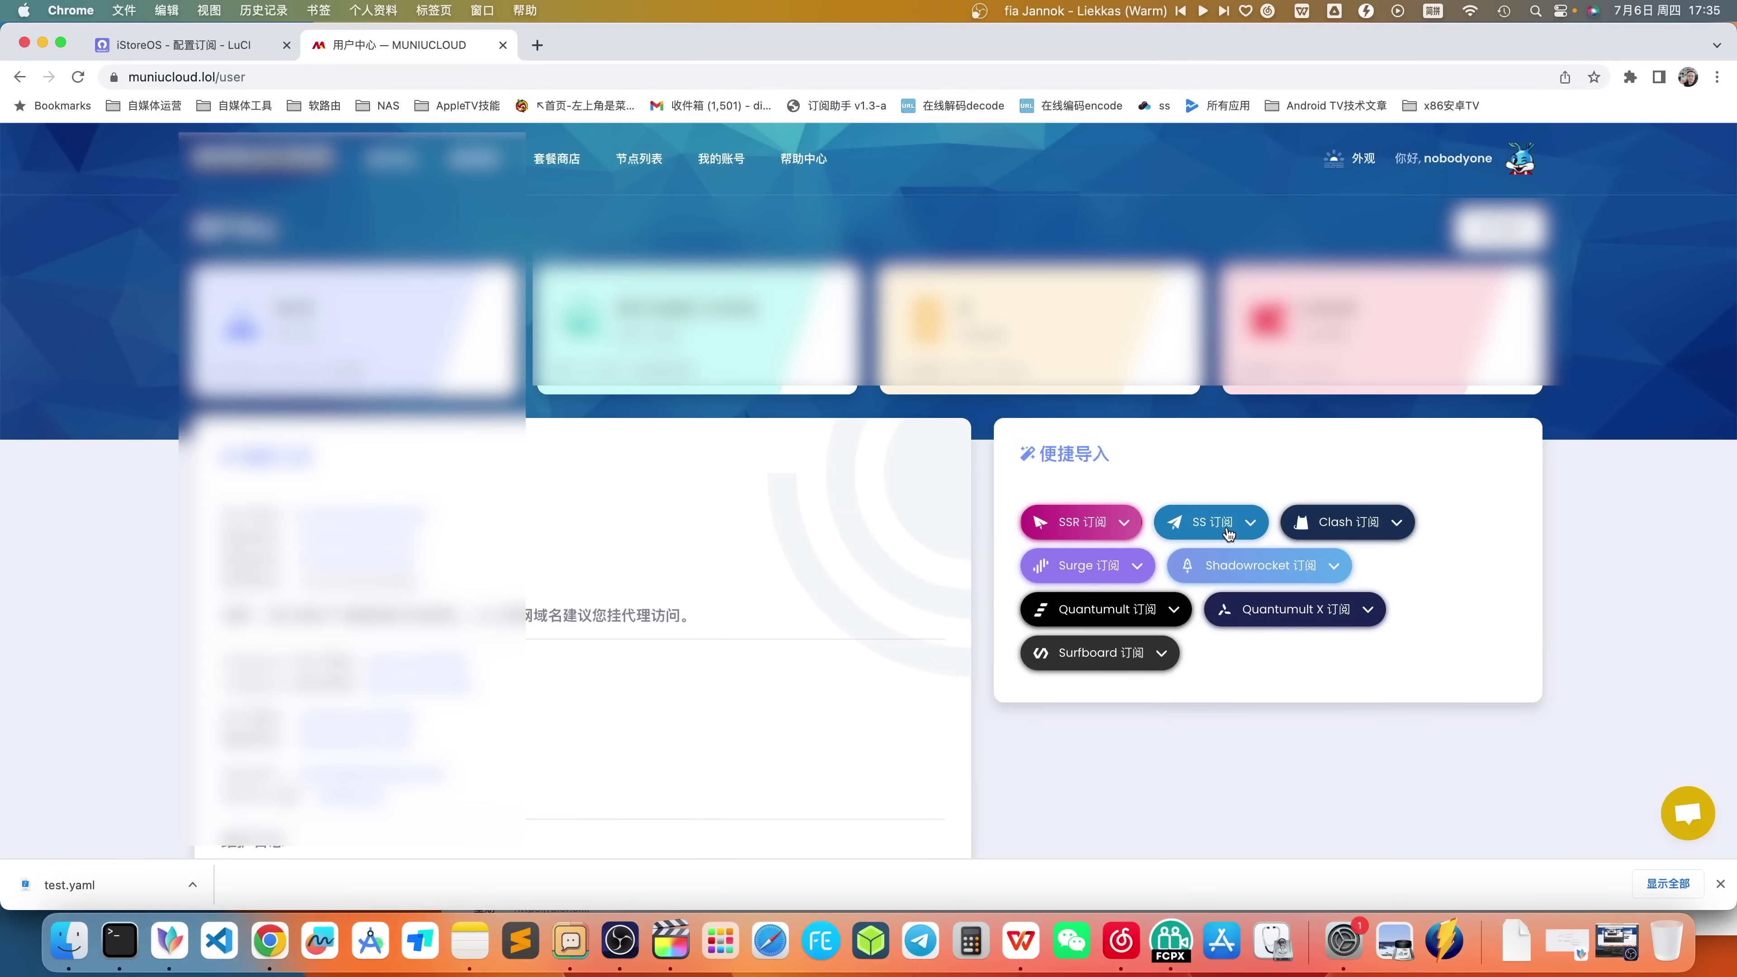
# - Copy the SS subscription as a SIP002 link and convert it into a Clash subscription link
pyautogui.click(1228, 531)
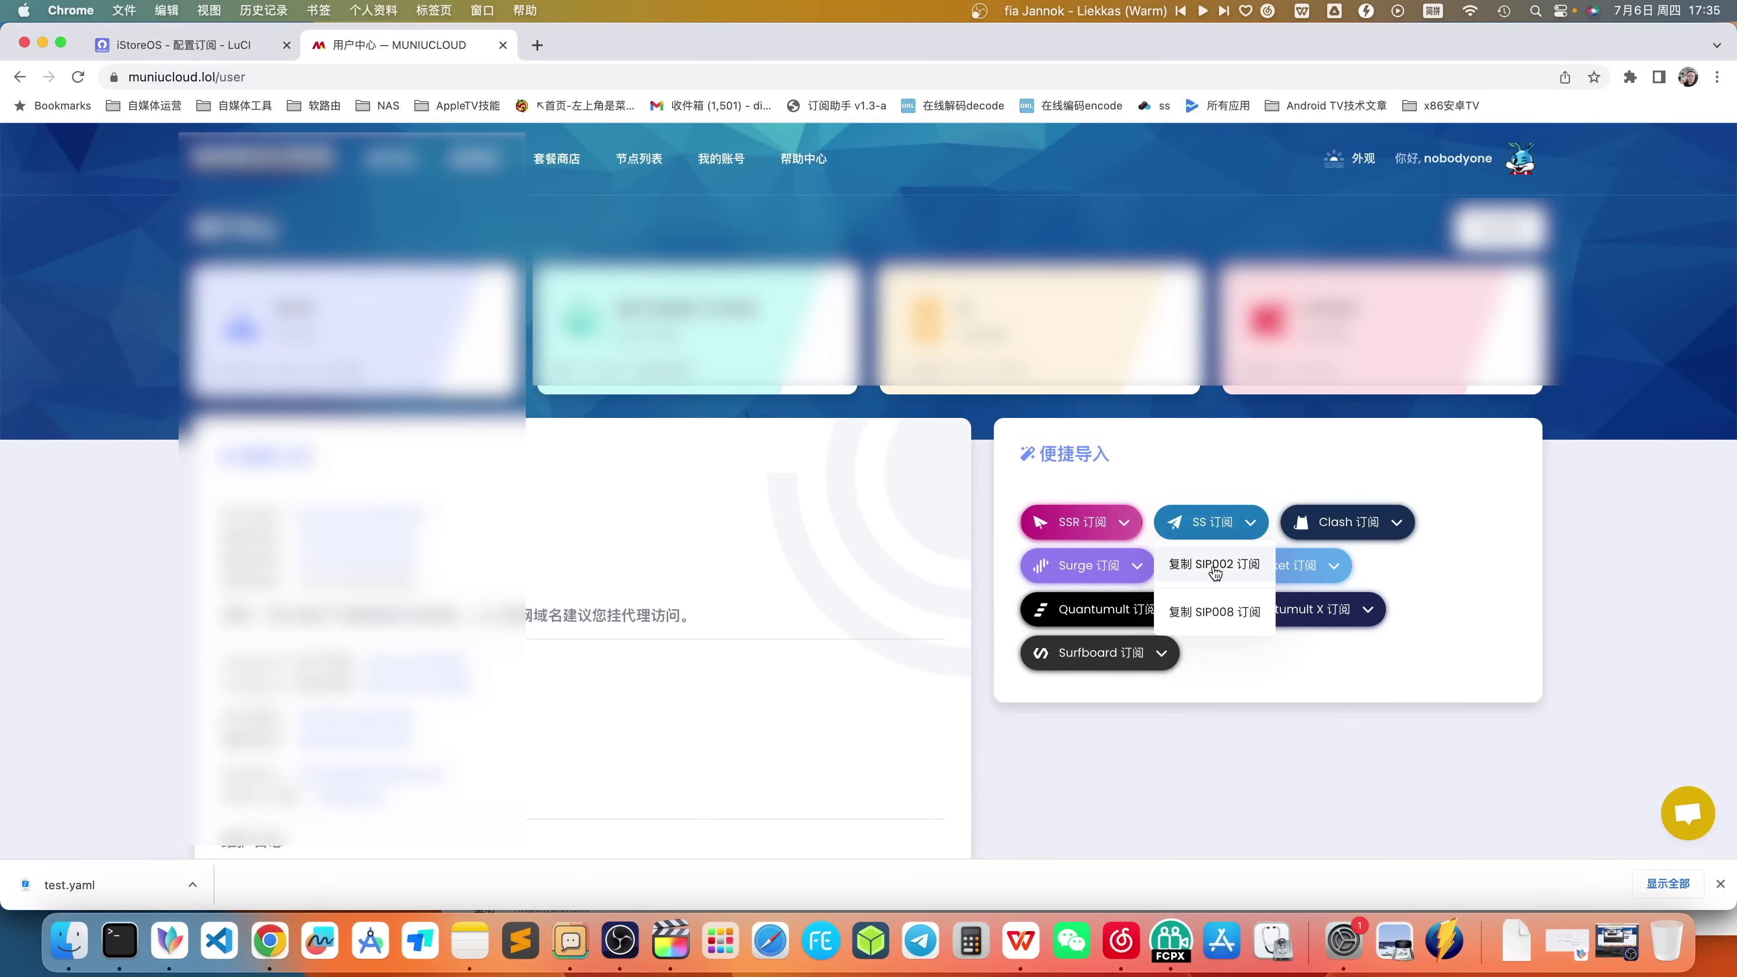
pyautogui.click(1215, 565)
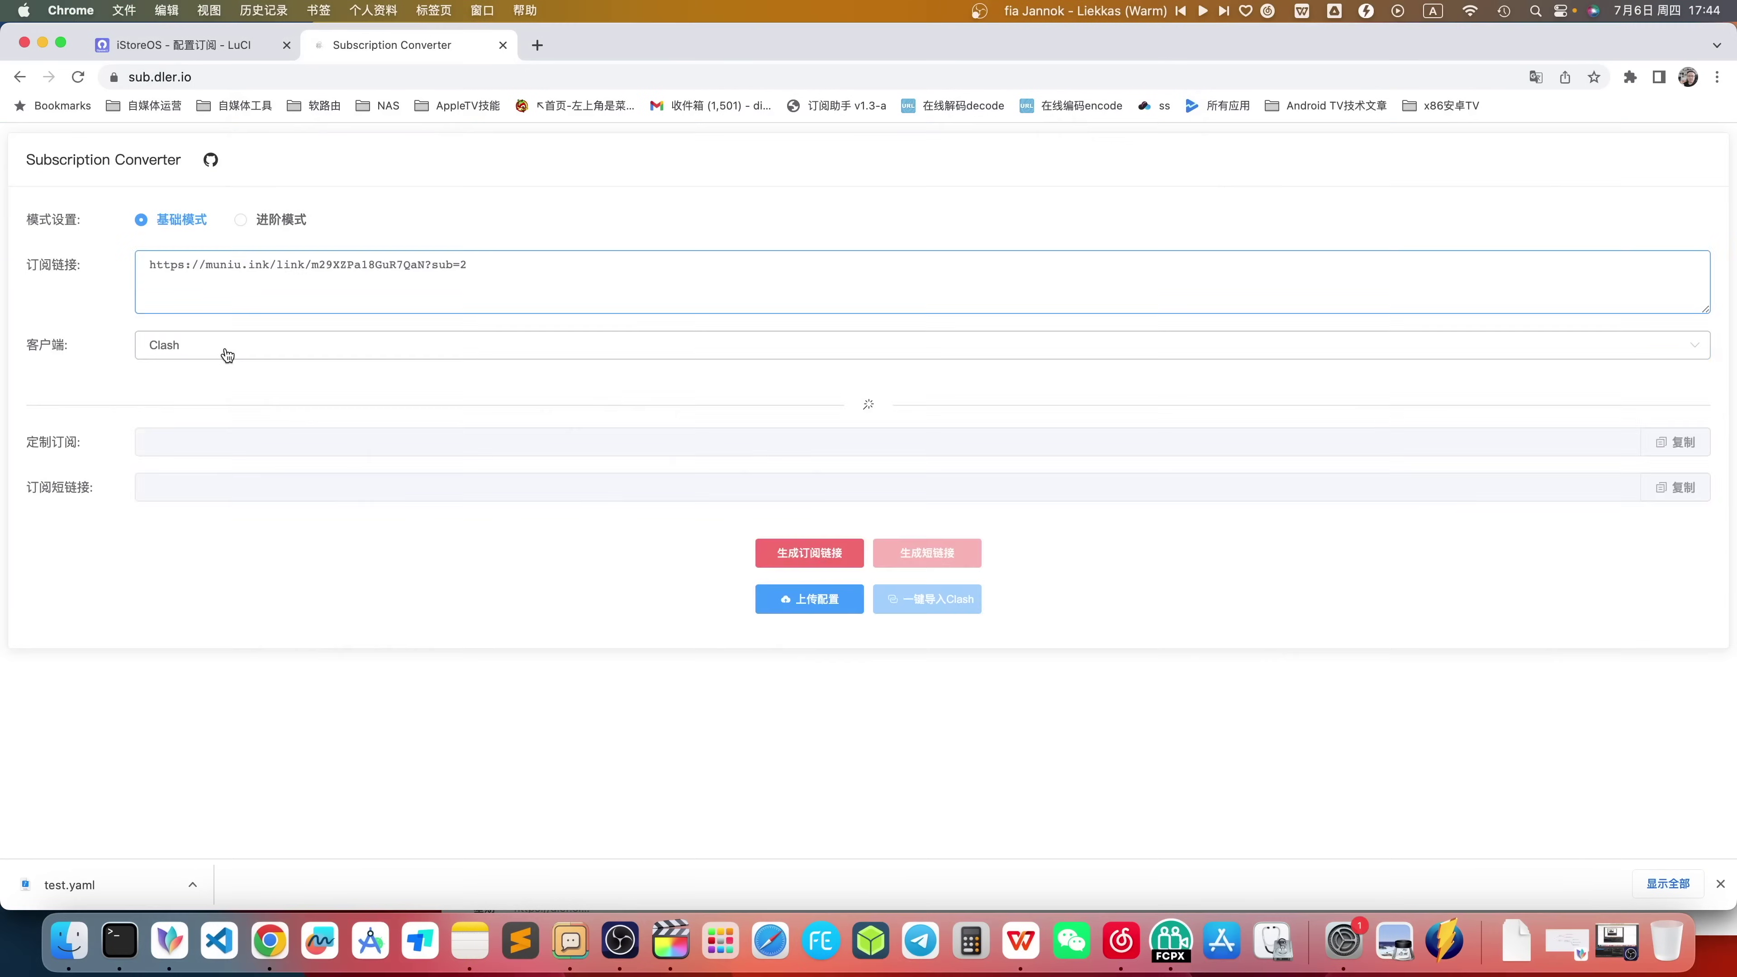
pyautogui.click(225, 349)
pyautogui.click(105, 377)
pyautogui.click(818, 554)
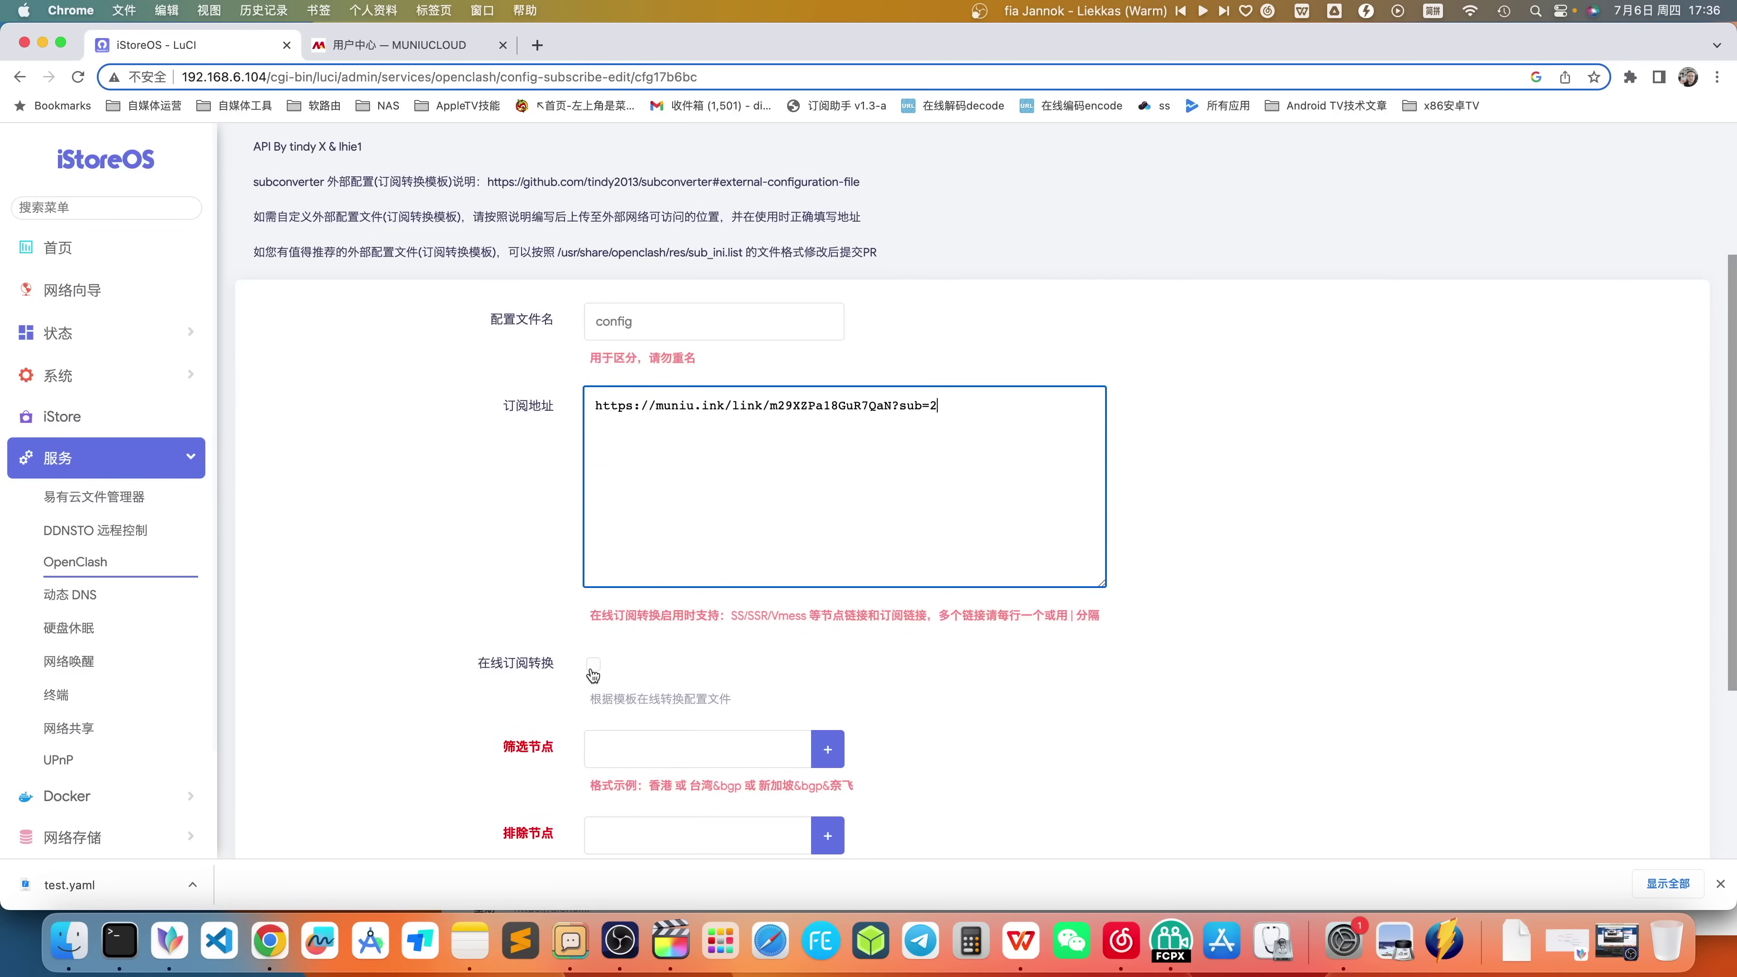
# - Tick 在线订阅转换 and review the 订阅转换服务地址 options, noting each airport's rules
pyautogui.click(592, 671)
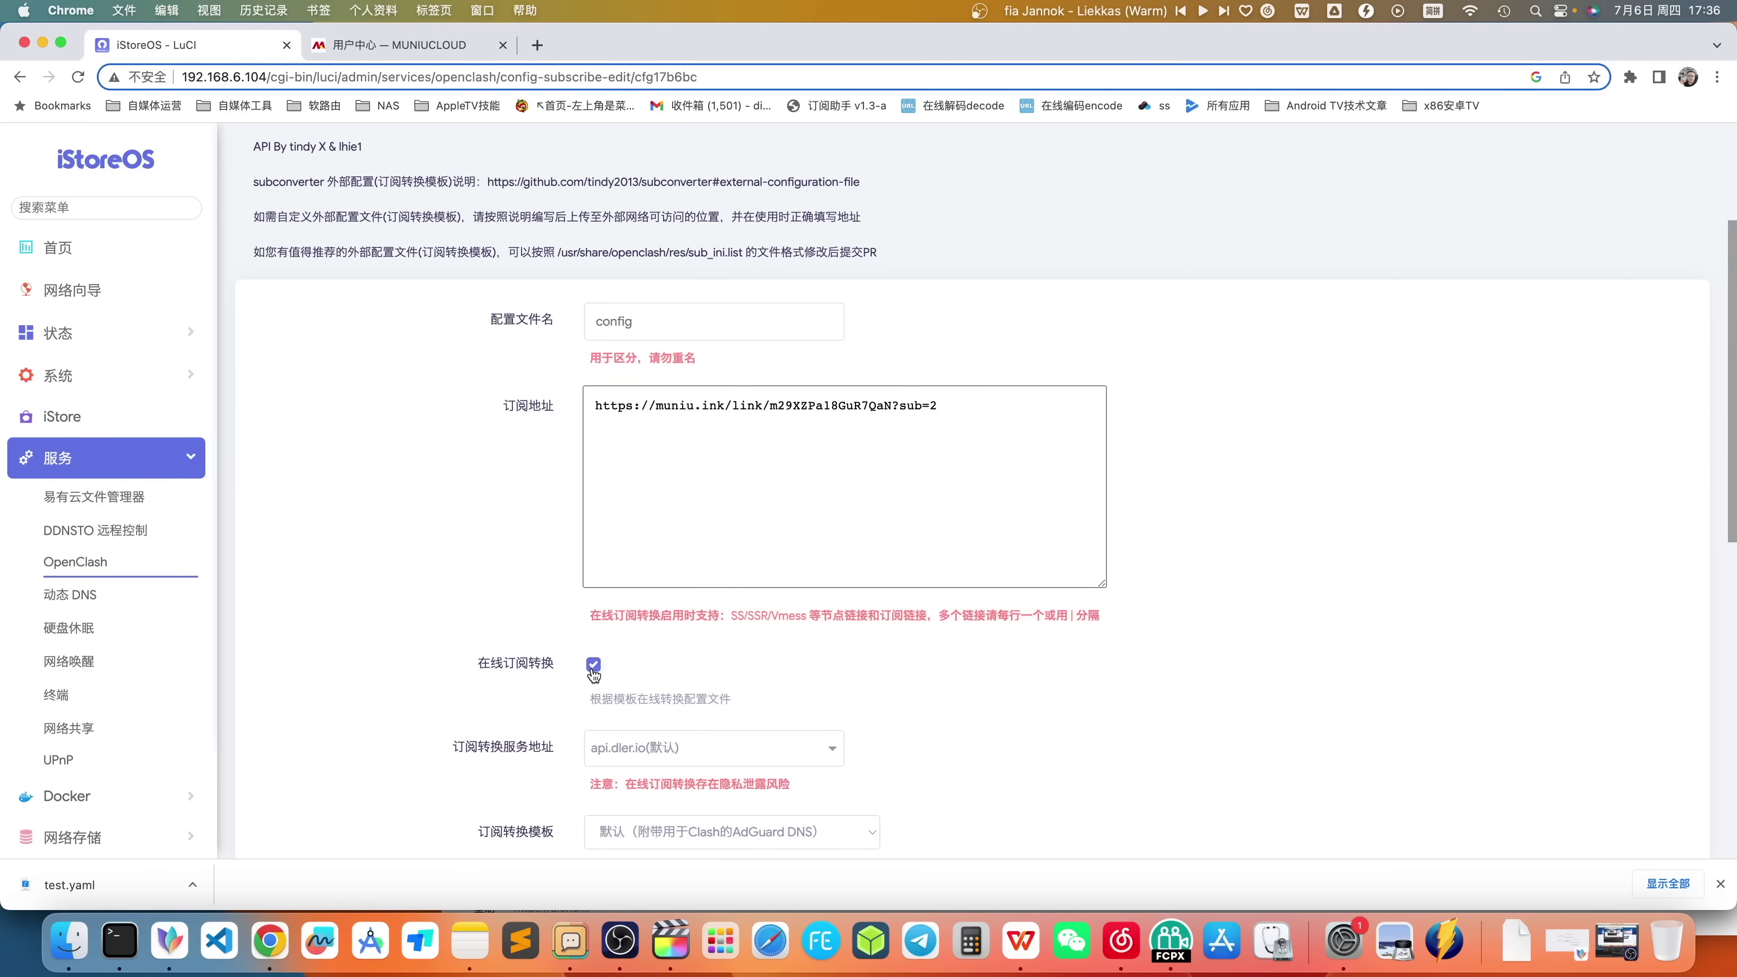
pyautogui.click(604, 748)
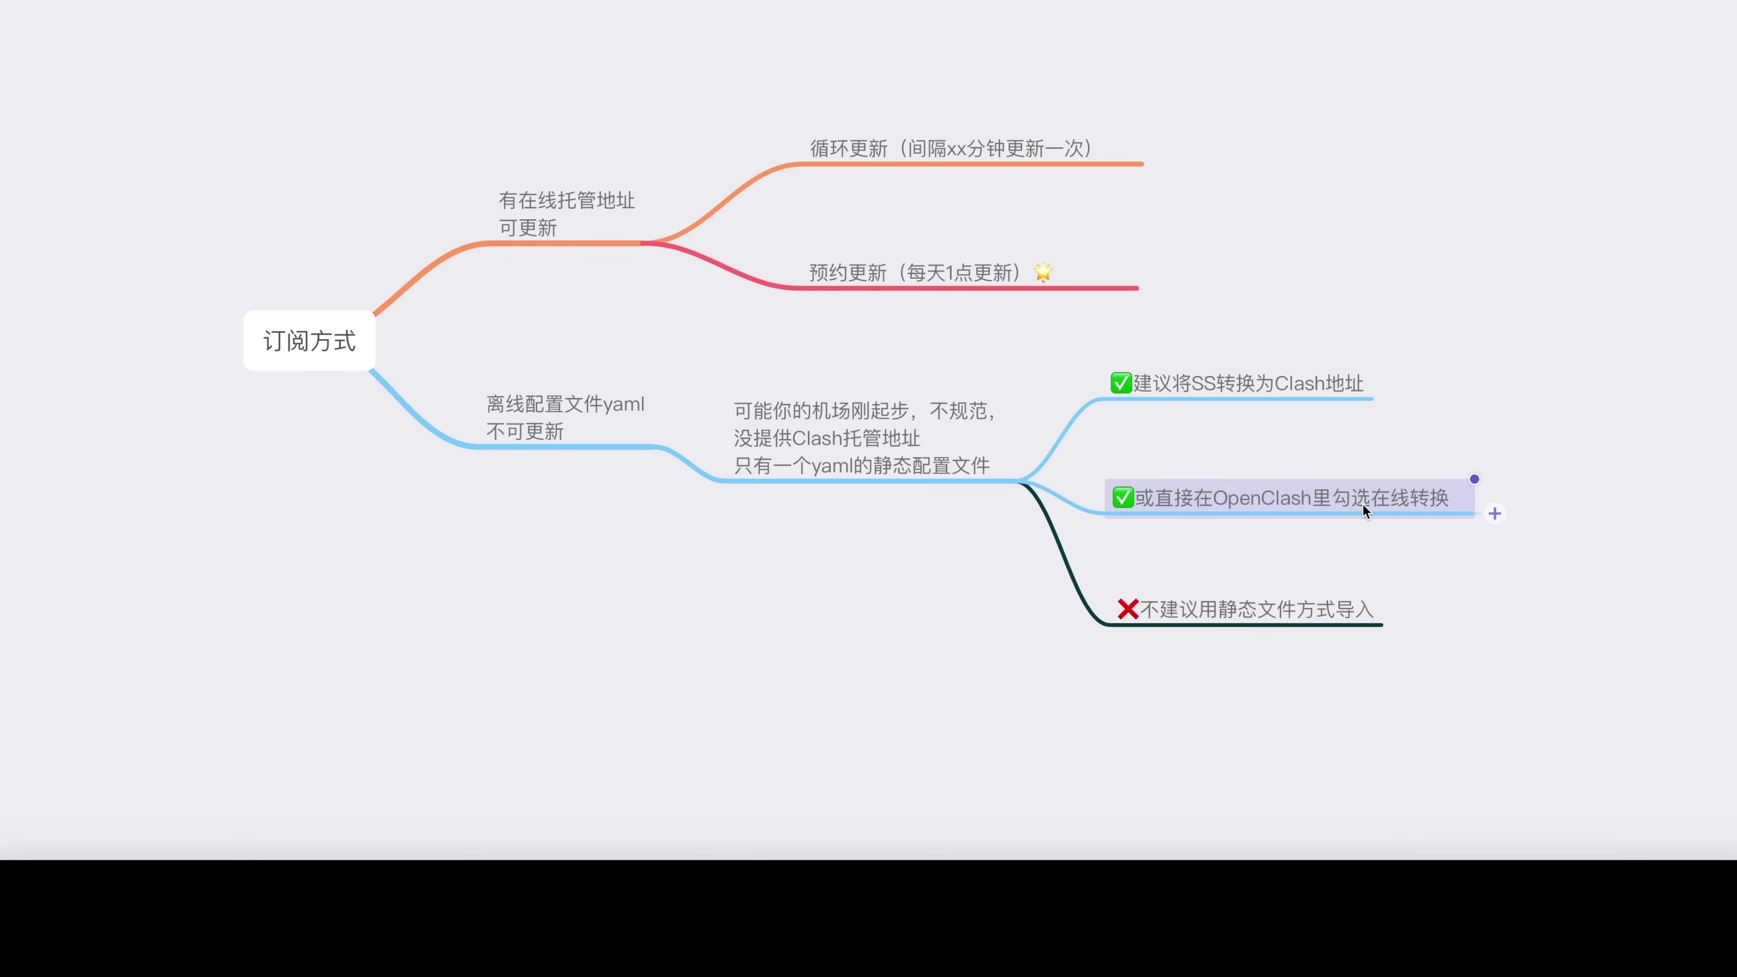
pyautogui.click(1364, 505)
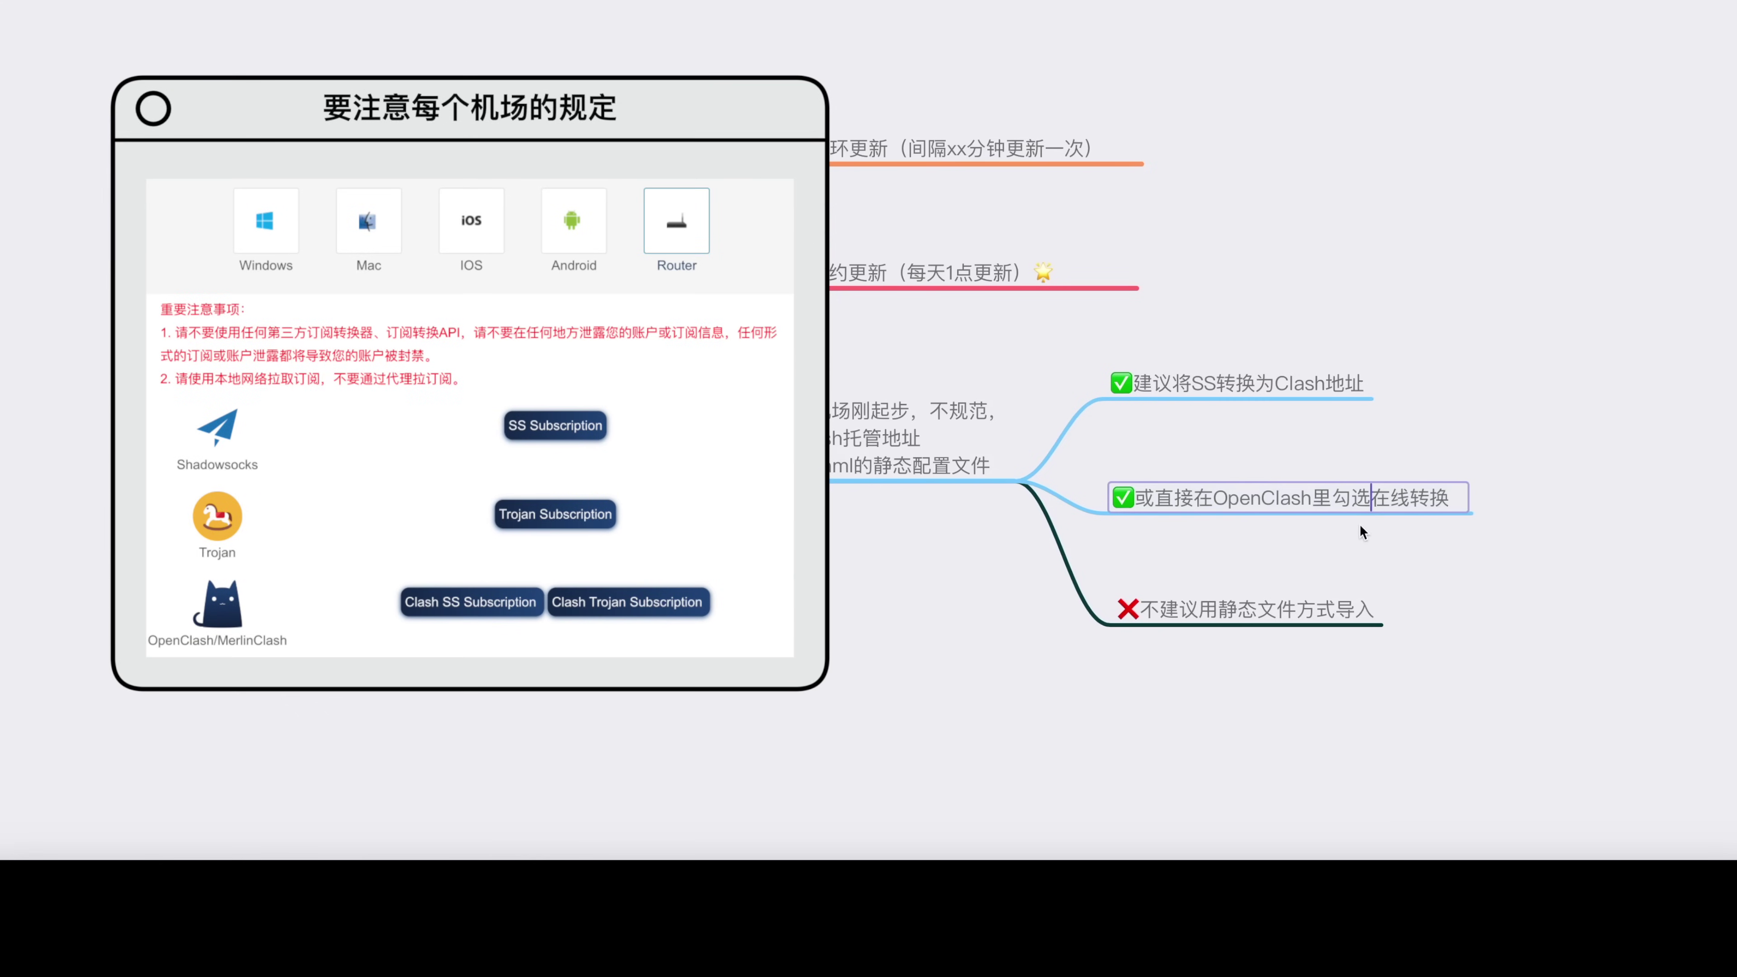
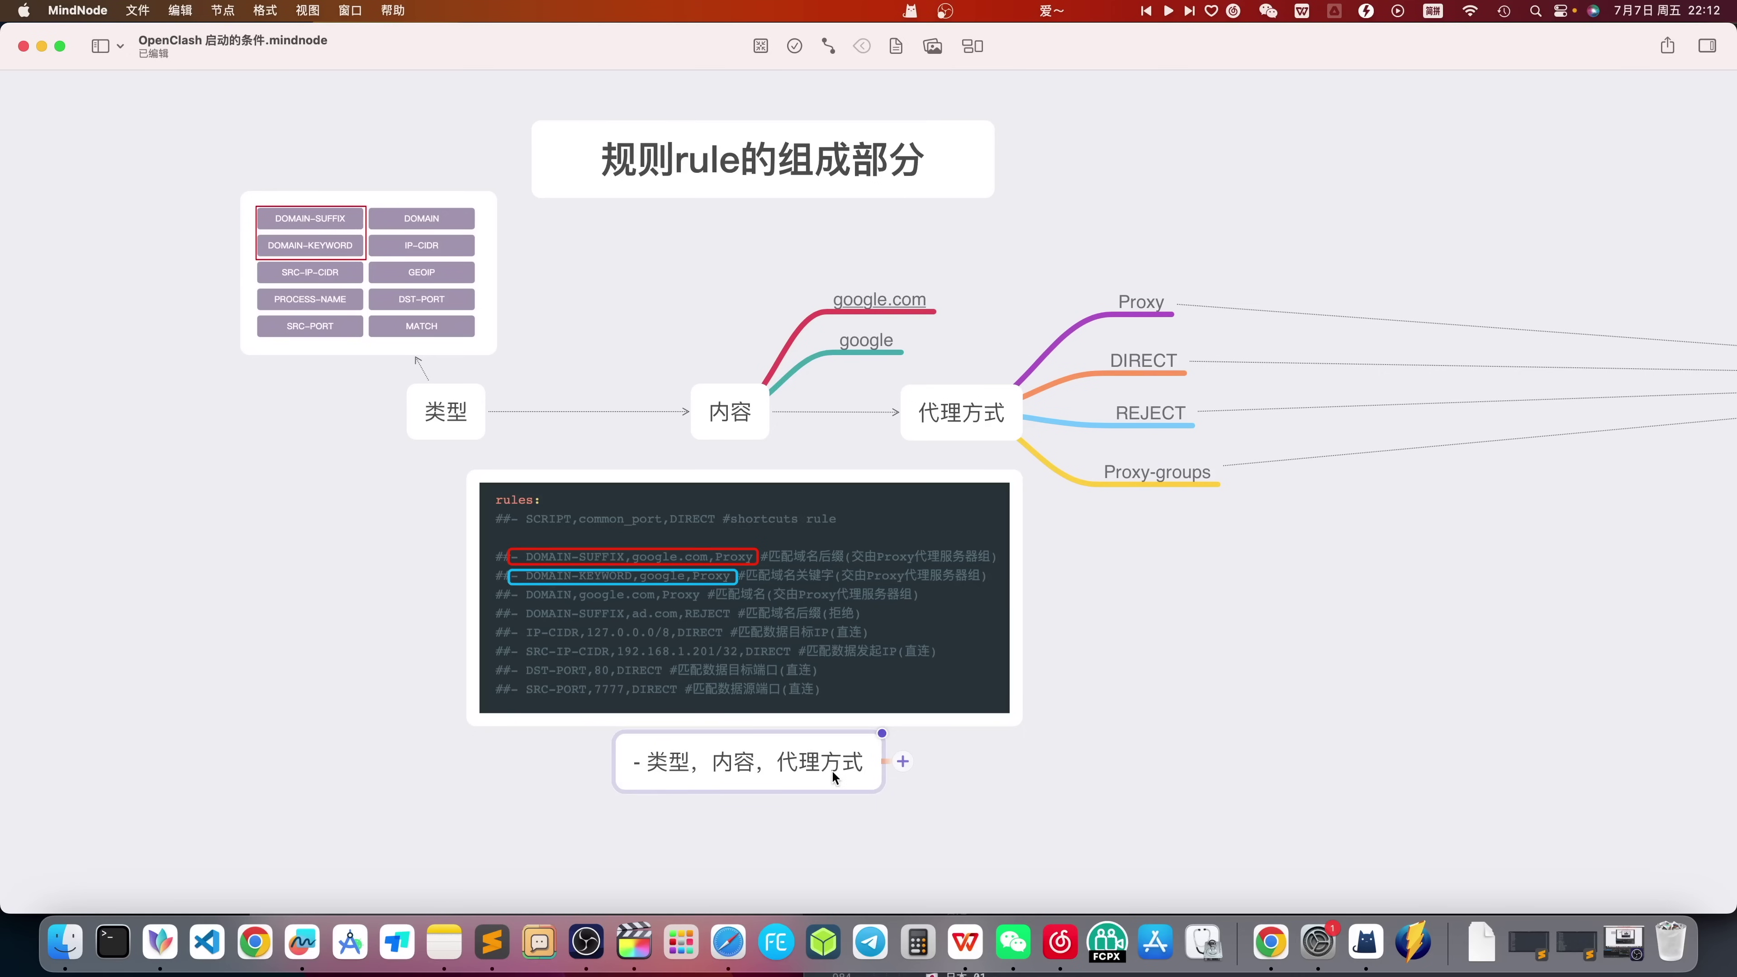
# - Show the map full screen and select the 代理方式 branch's DIRECT and REJECT labels
pyautogui.click(1171, 806)
pyautogui.moveTo(199, 89); pyautogui.dragTo(756, 387)
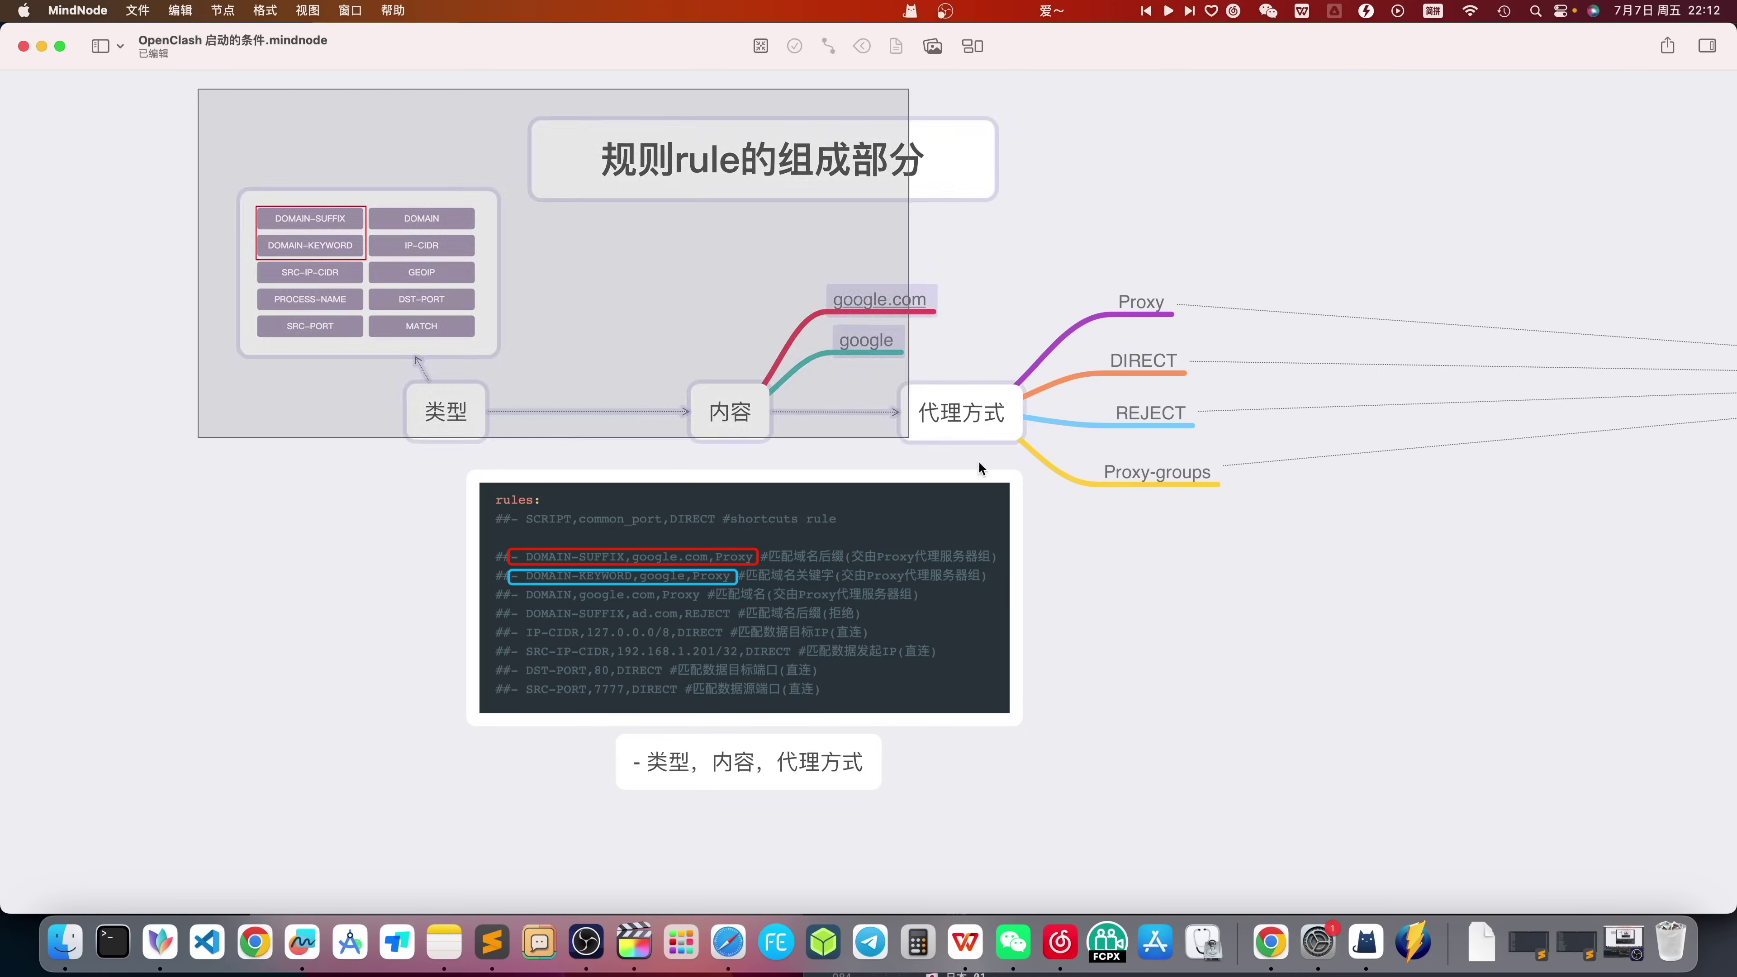
pyautogui.press('ctrl+super+f')
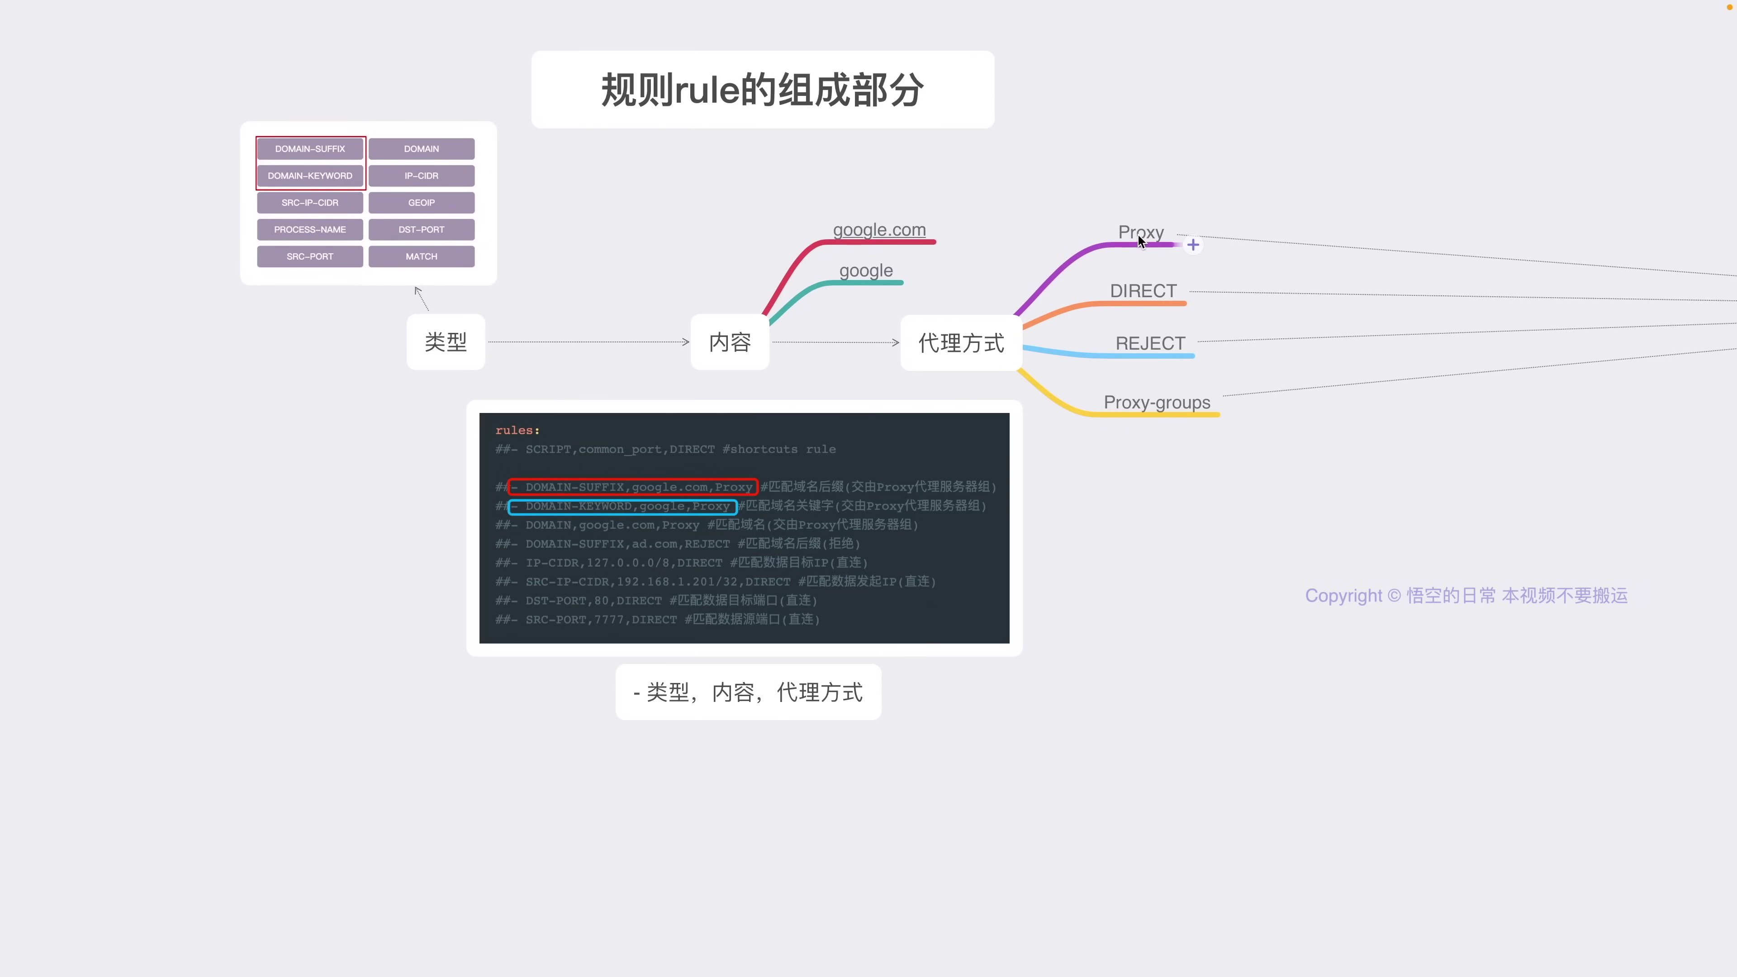
pyautogui.click(1147, 288)
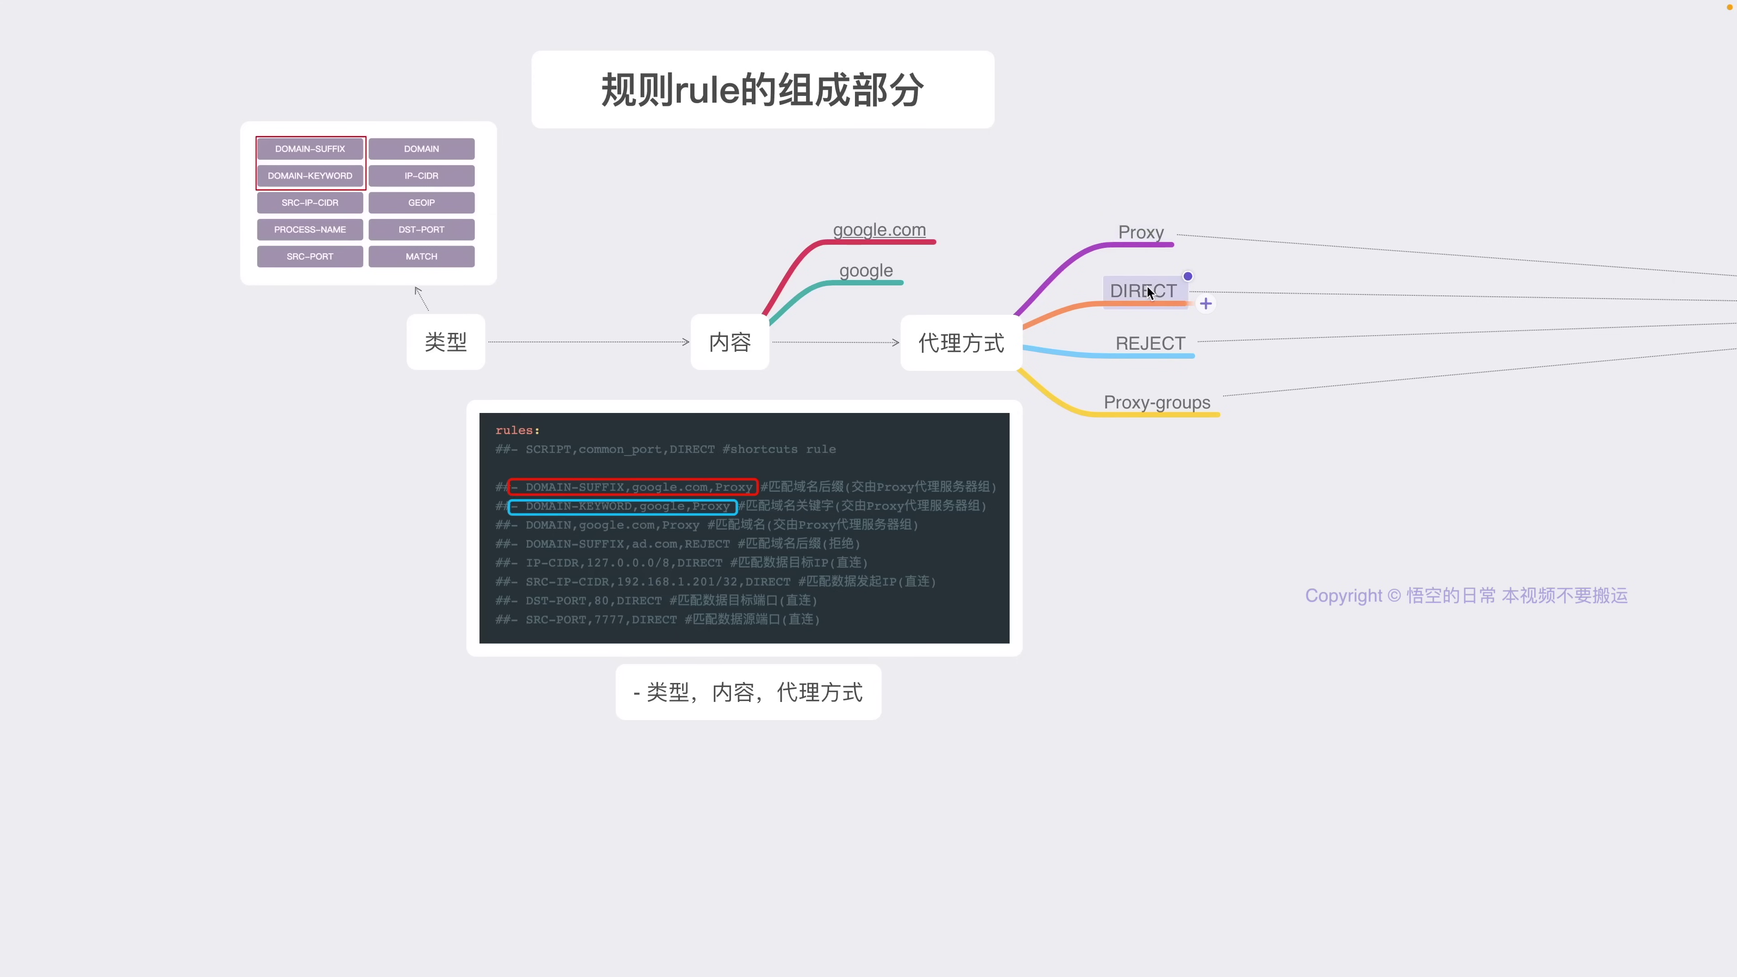
pyautogui.click(1140, 342)
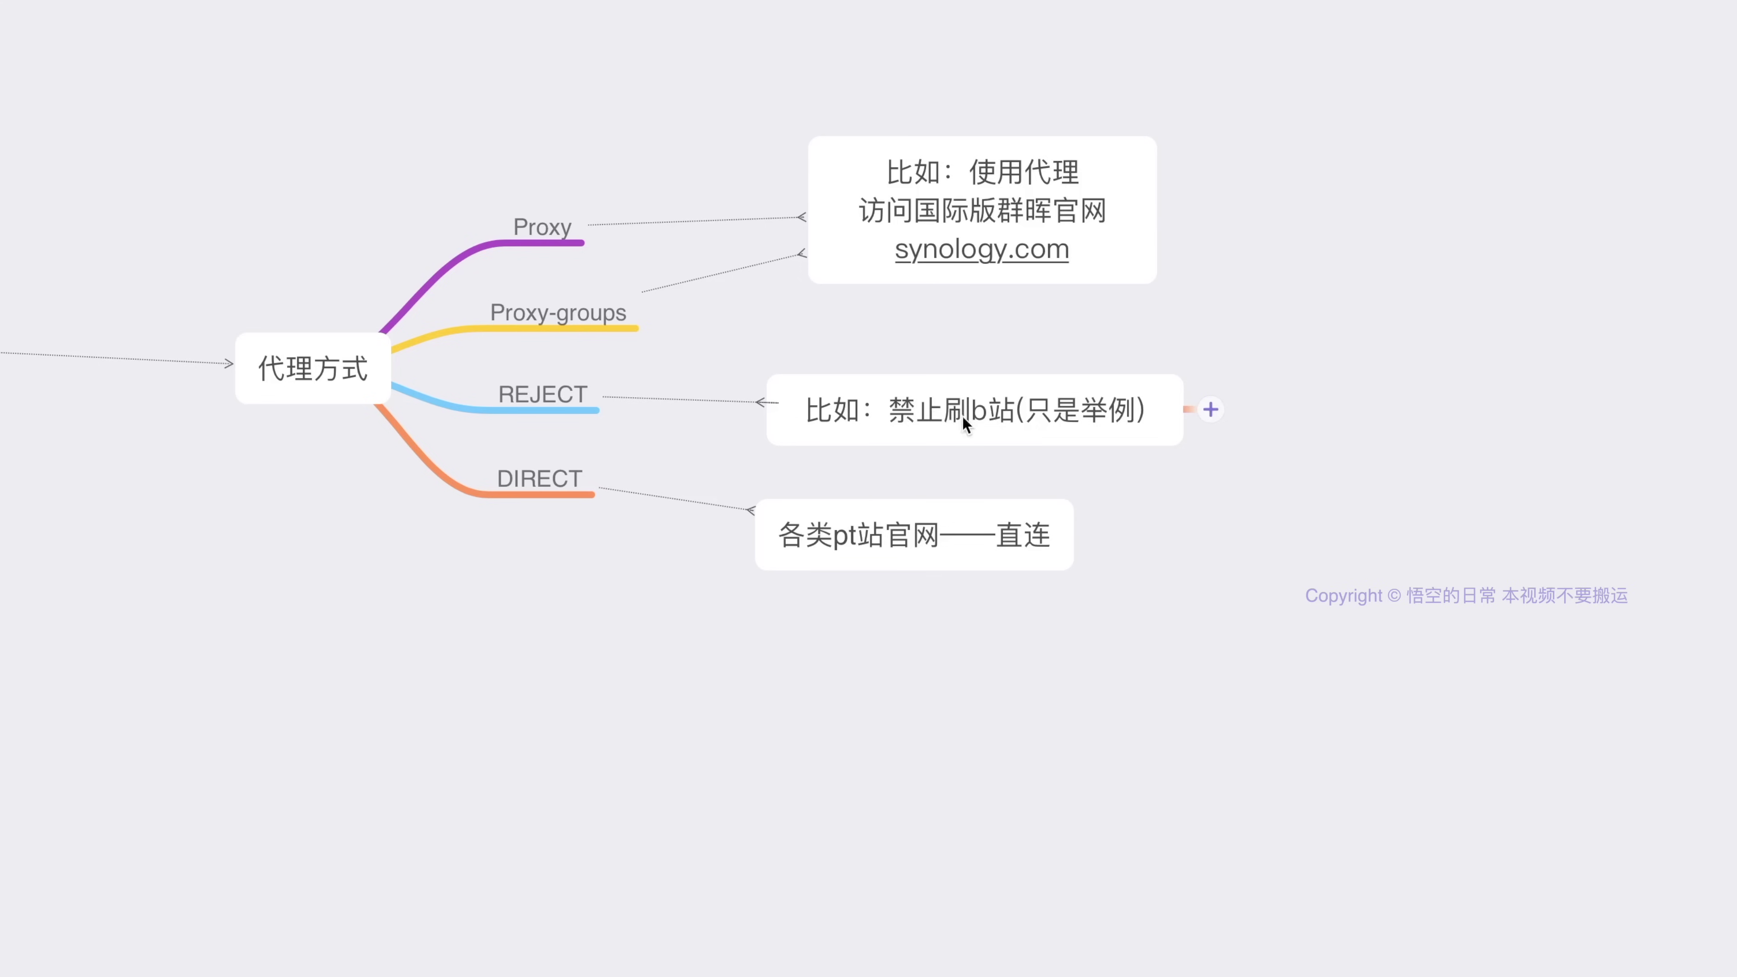
# - Go over the REJECT label and the 各类pt站官网——直连 note, then marquee-select and clear the branch nodes
pyautogui.click(571, 403)
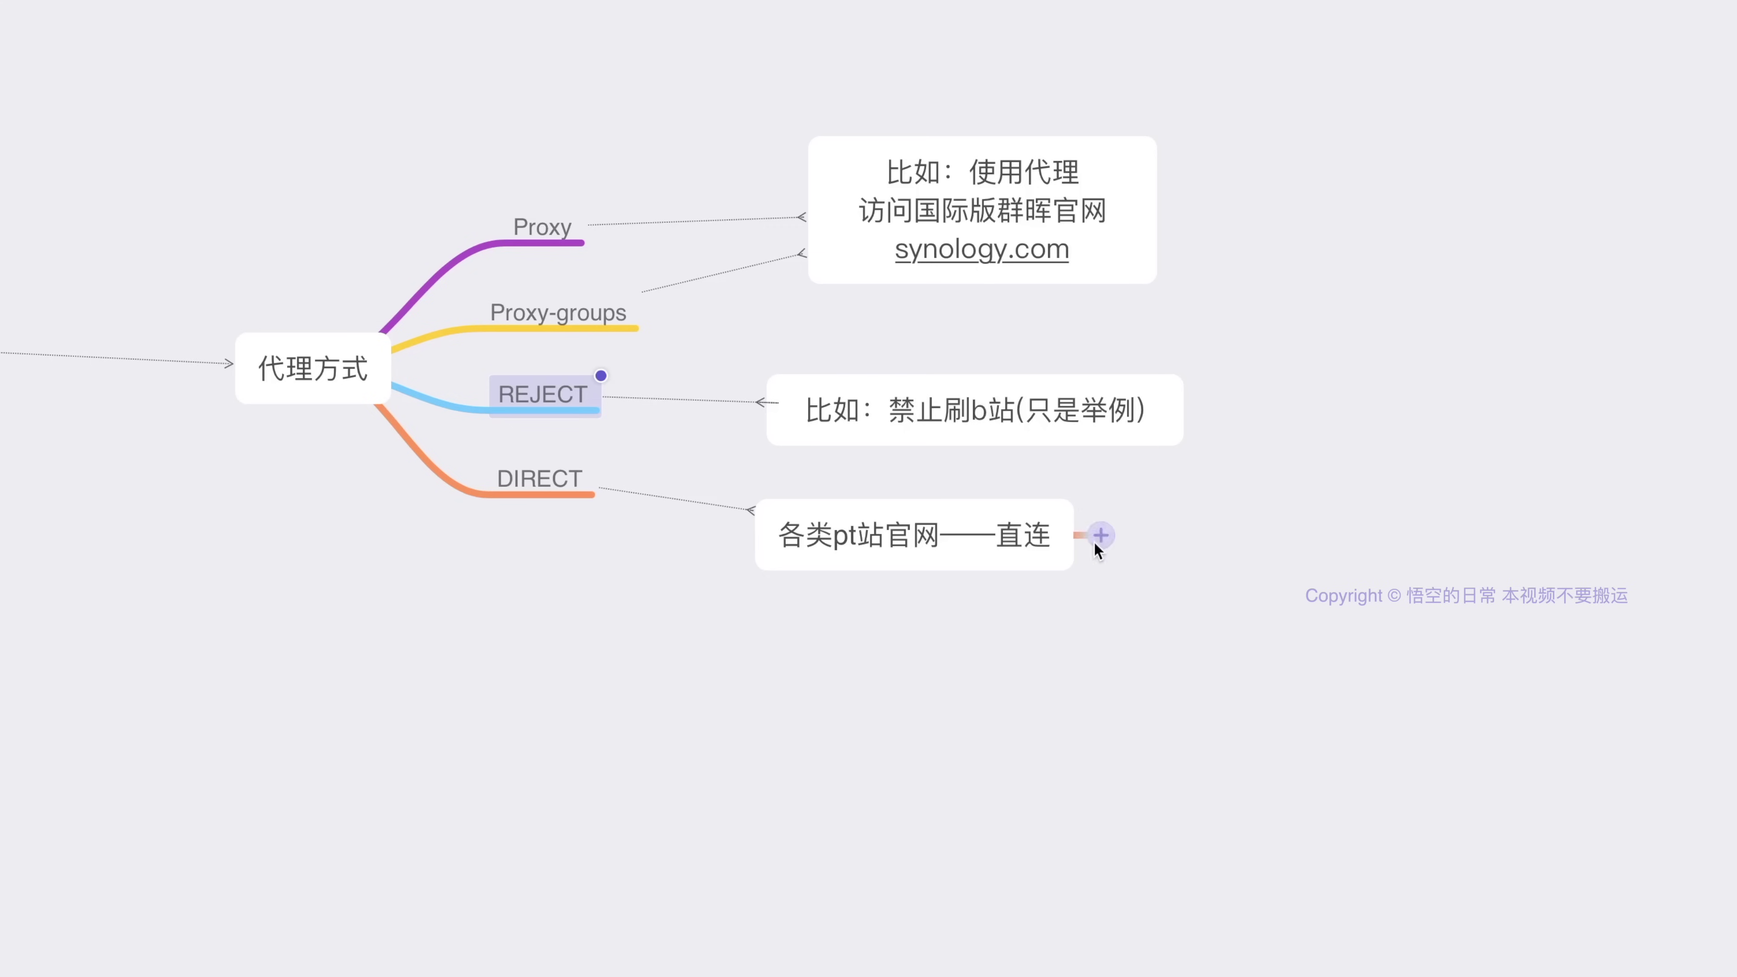
pyautogui.click(1054, 542)
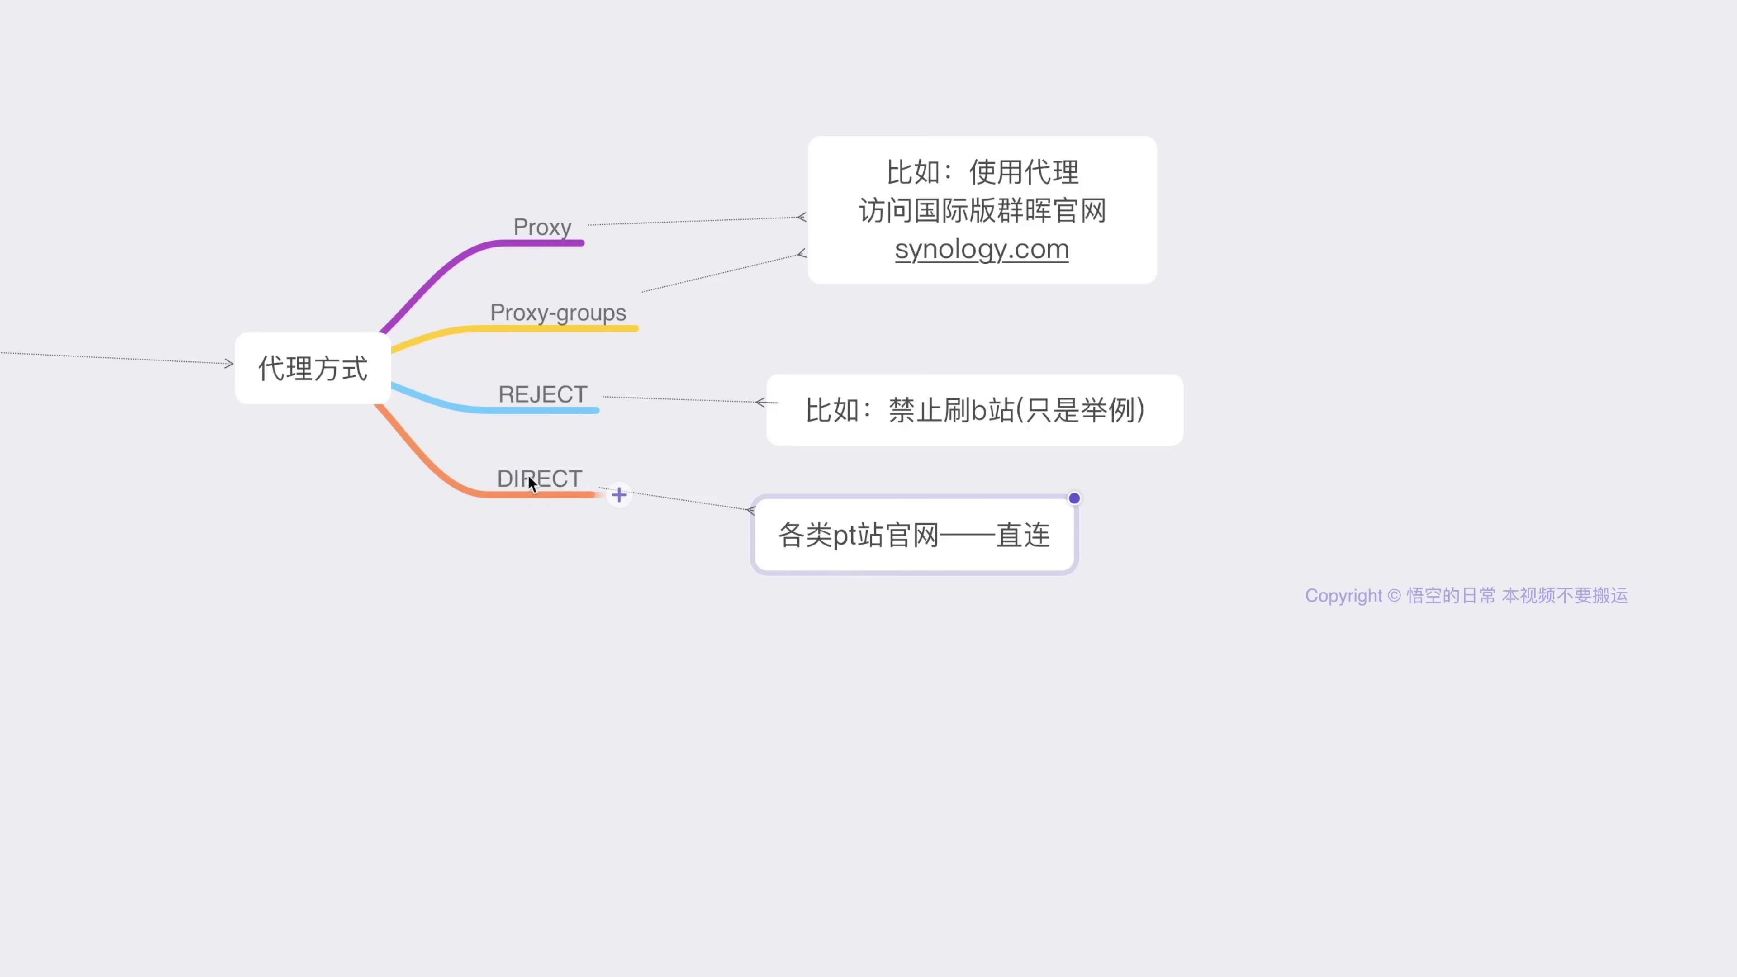
pyautogui.click(891, 668)
pyautogui.moveTo(334, 44); pyautogui.dragTo(1413, 760)
pyautogui.click(1413, 761)
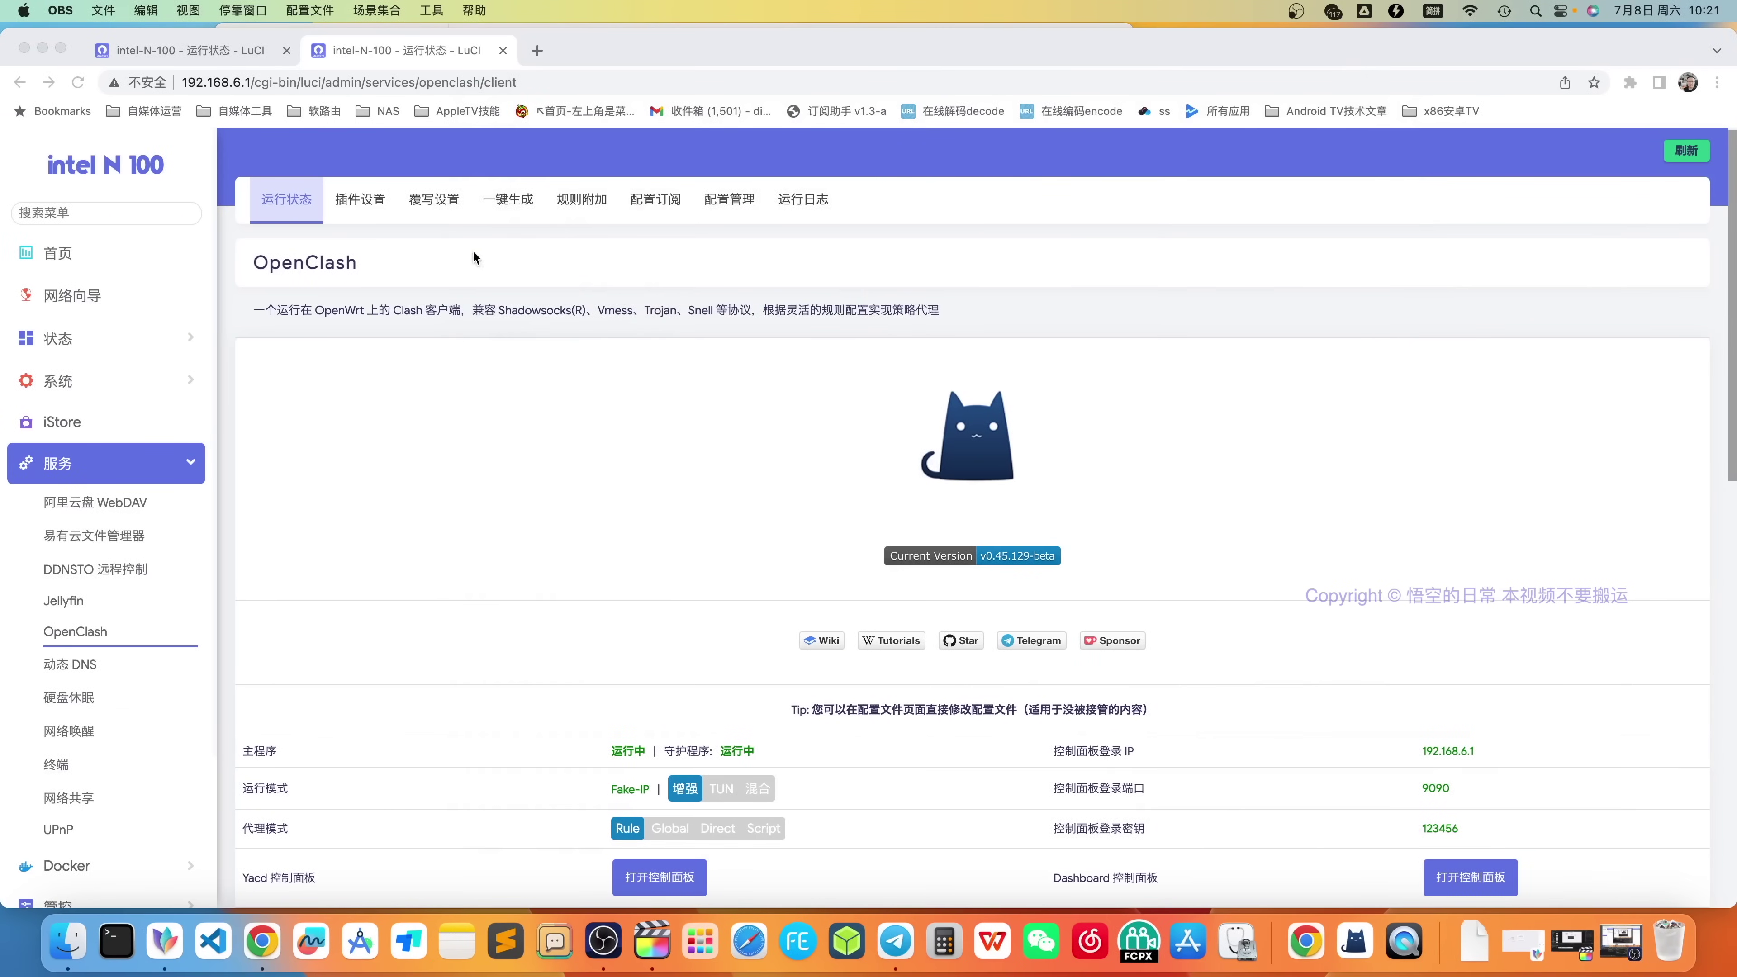
# - Enable 自定义规则 under 覆写设置 > 规则设置 to show the custom rules editor
pyautogui.click(422, 204)
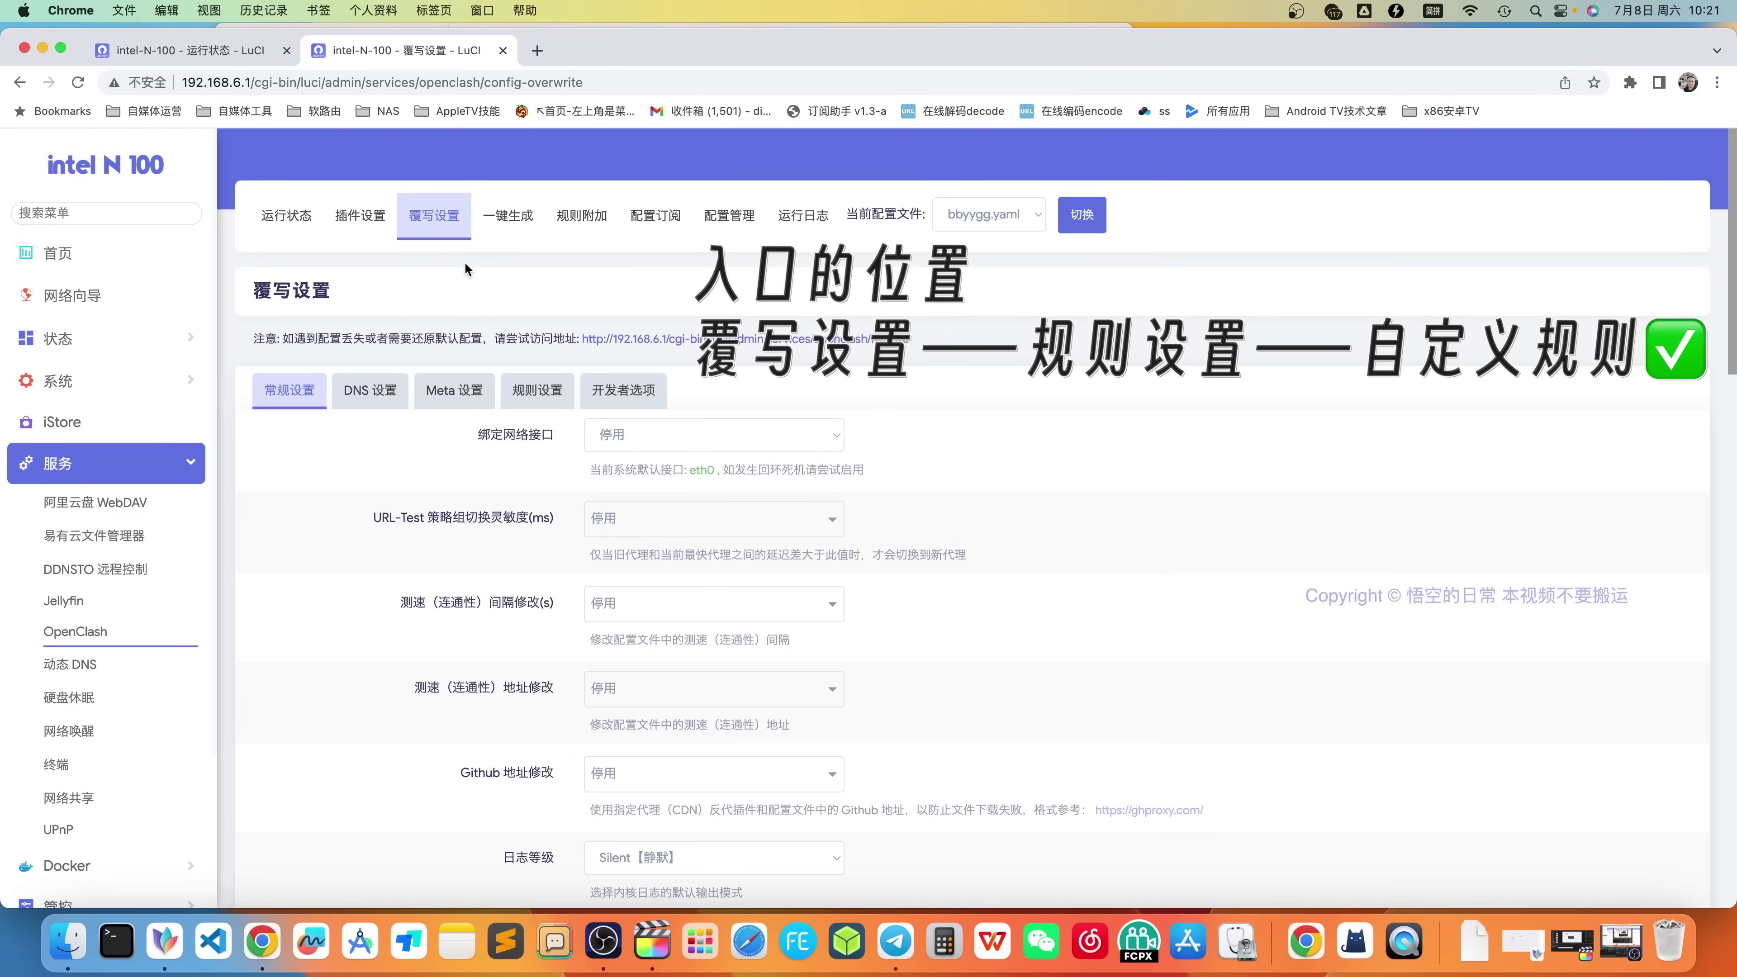
pyautogui.click(551, 403)
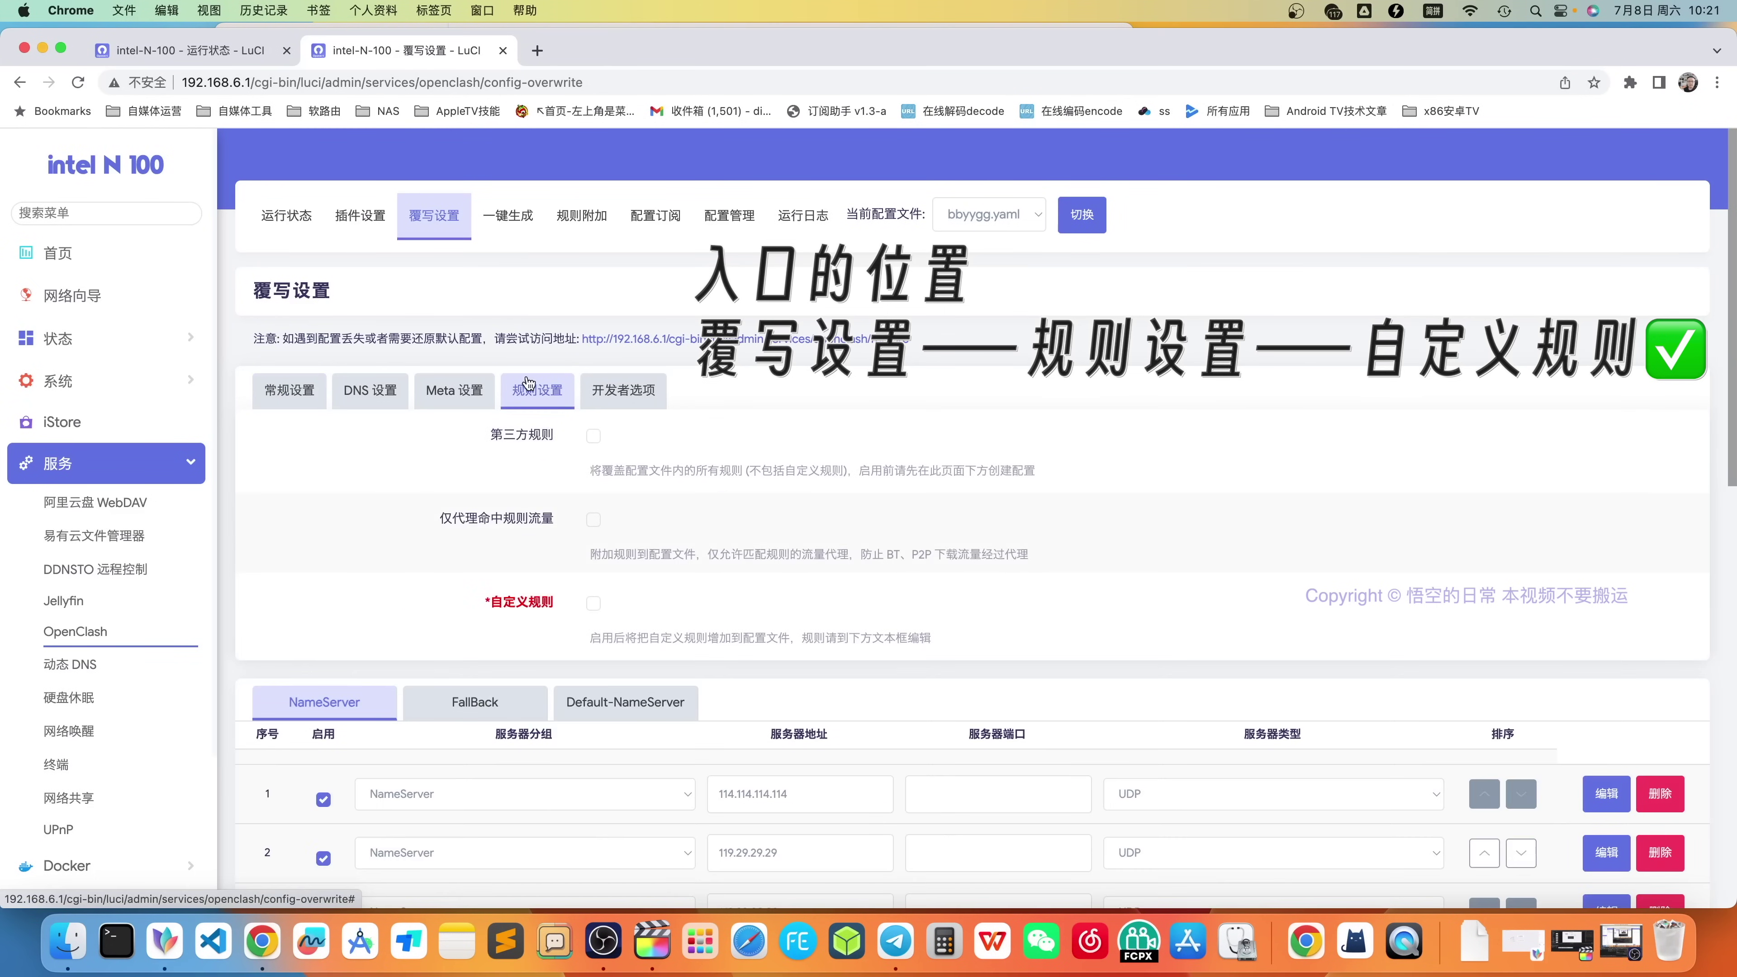
pyautogui.scroll(-1, 478, 622)
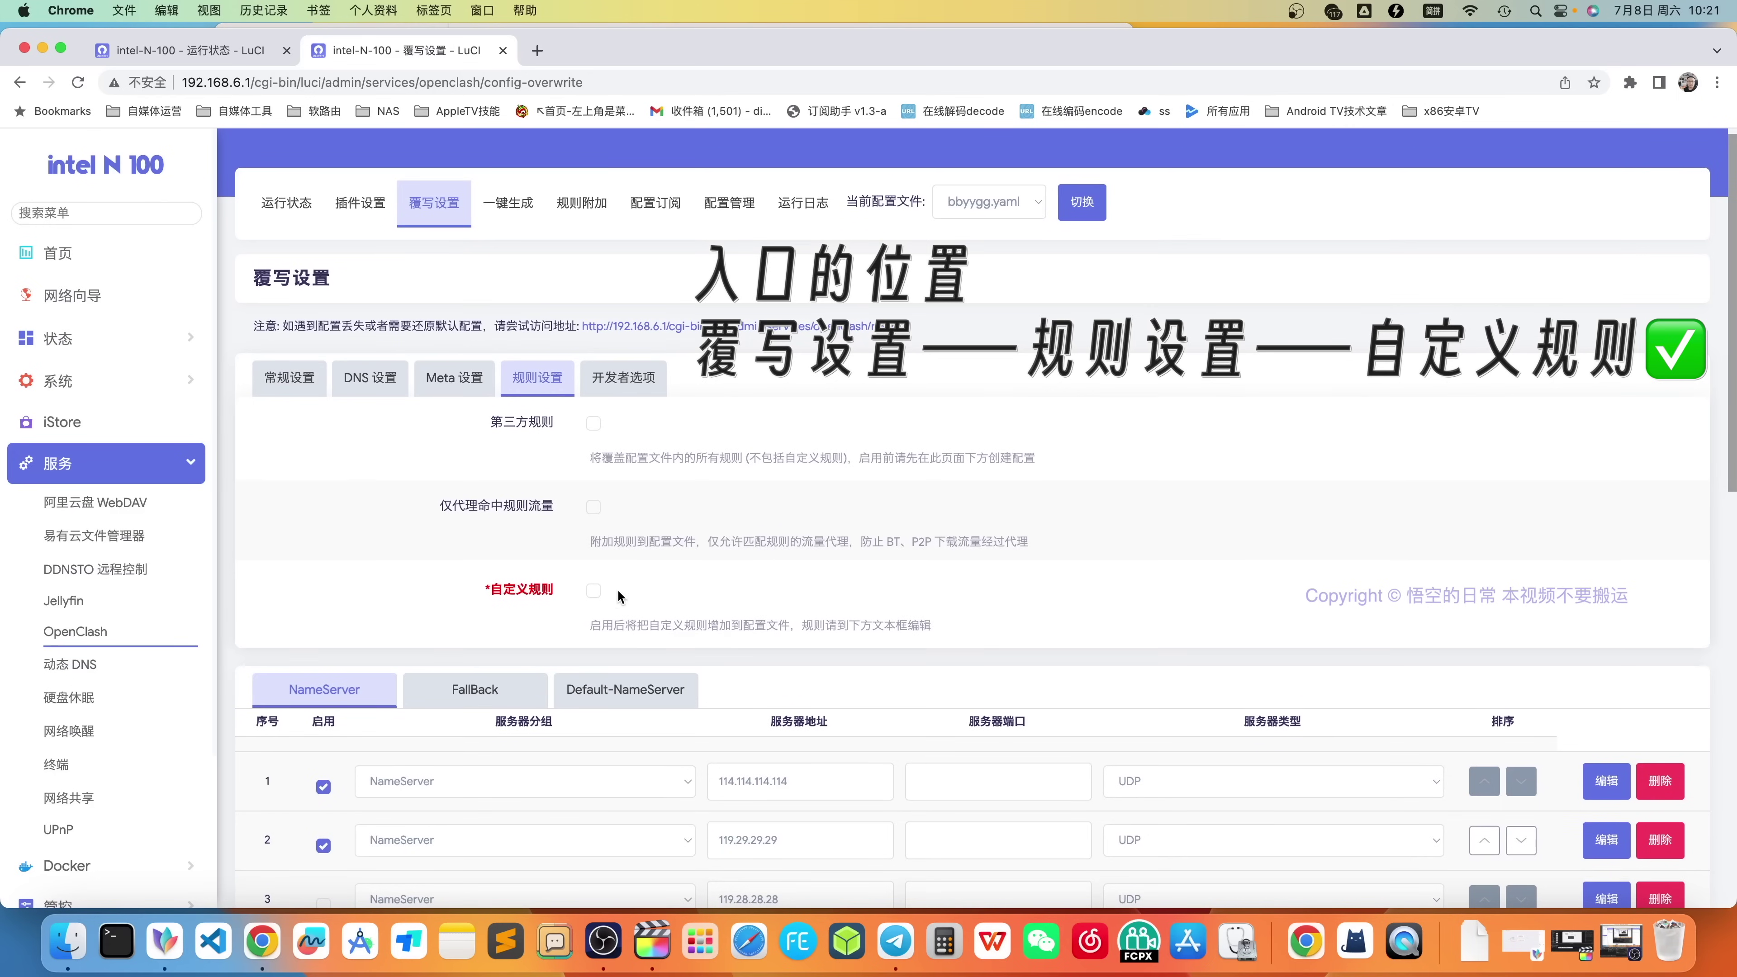
pyautogui.click(594, 591)
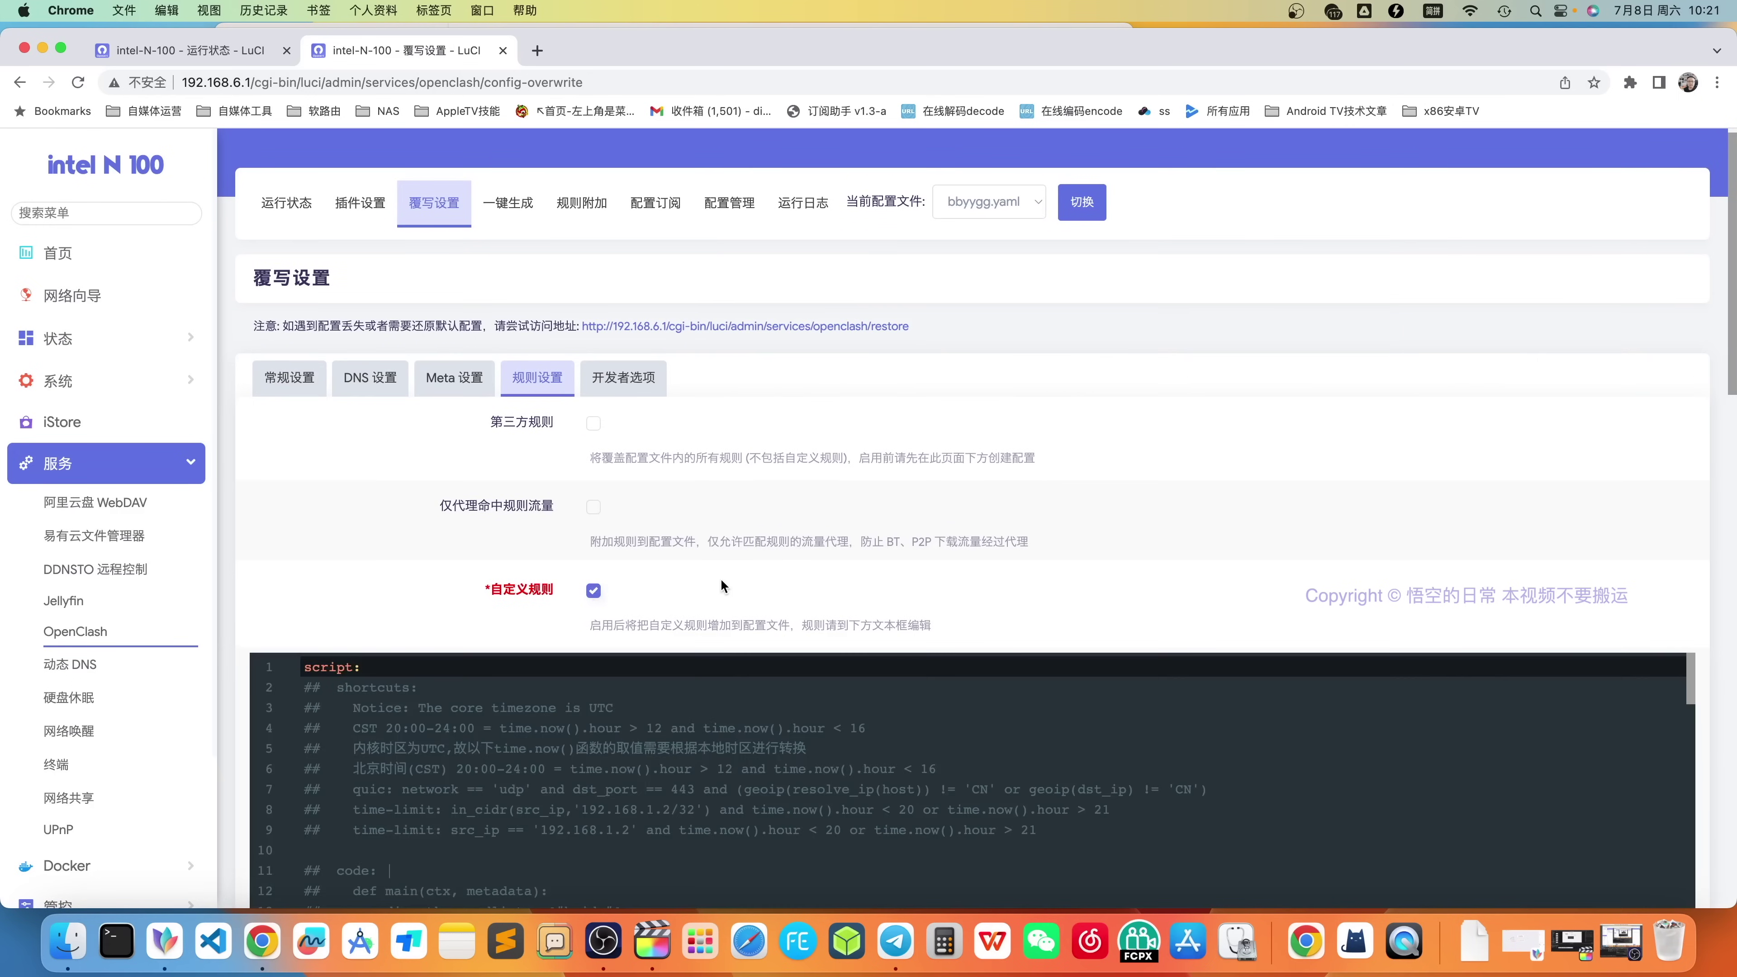
# - Scroll the custom rules editor and highlight the bilibili REJECT rule on line 69 and the comments above
pyautogui.scroll(-3, 722, 580)
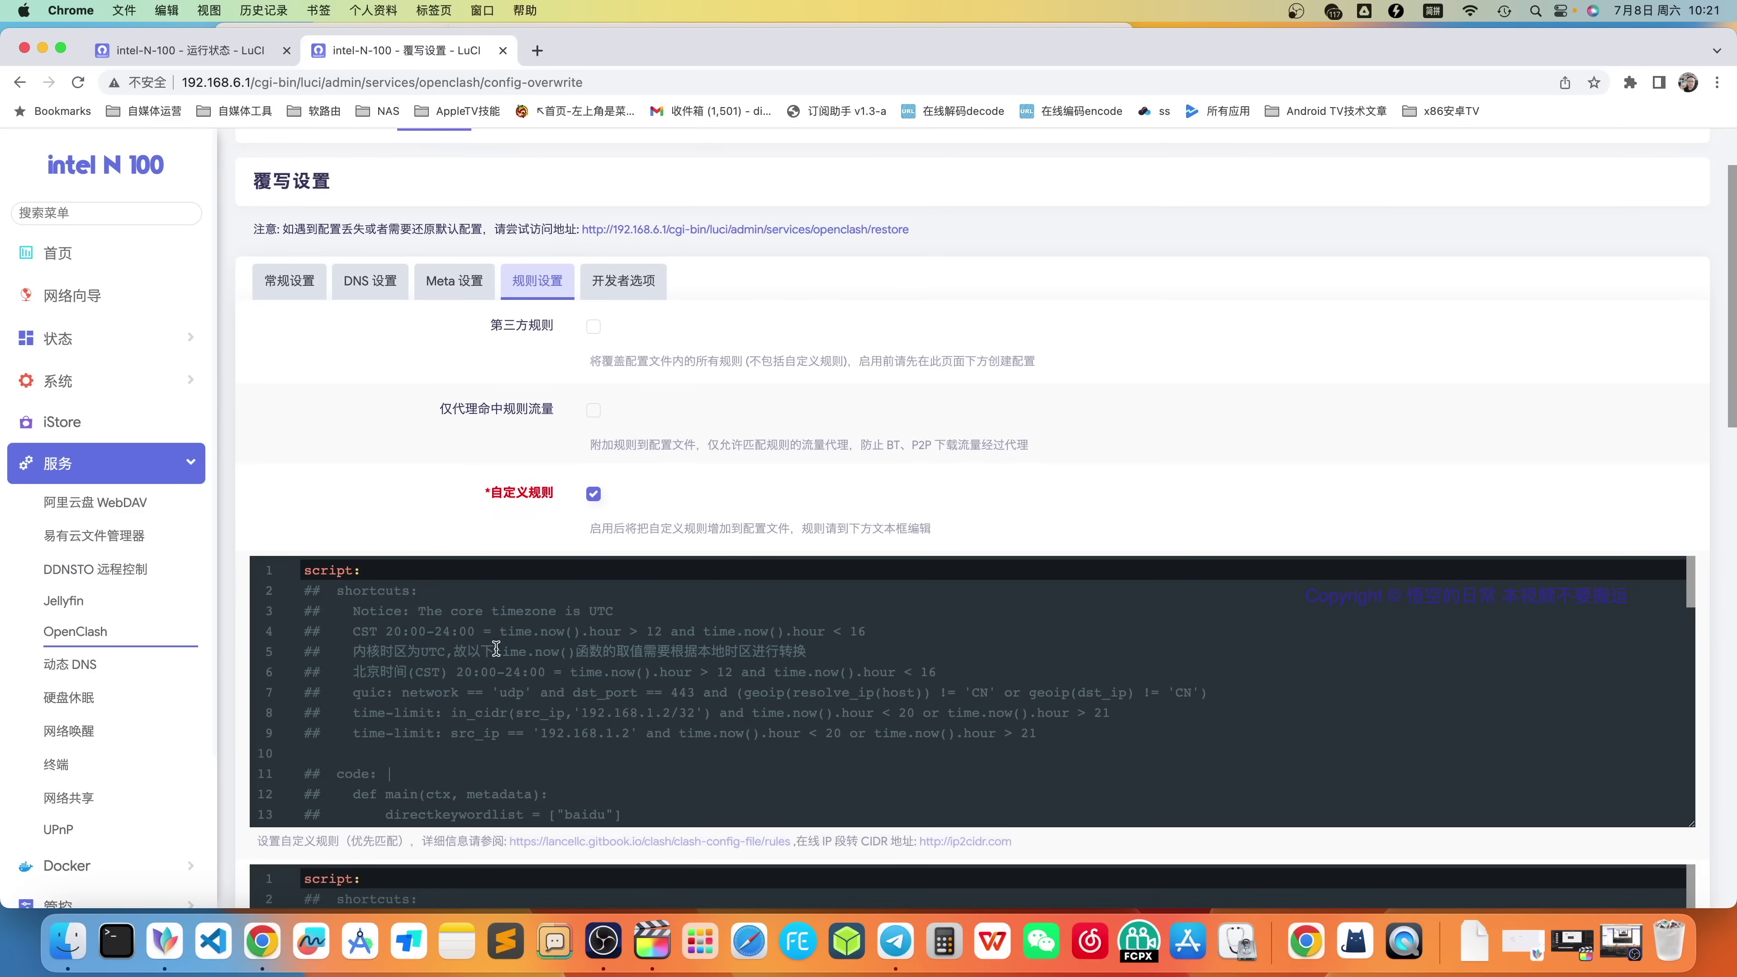
pyautogui.scroll(-10, 592, 627)
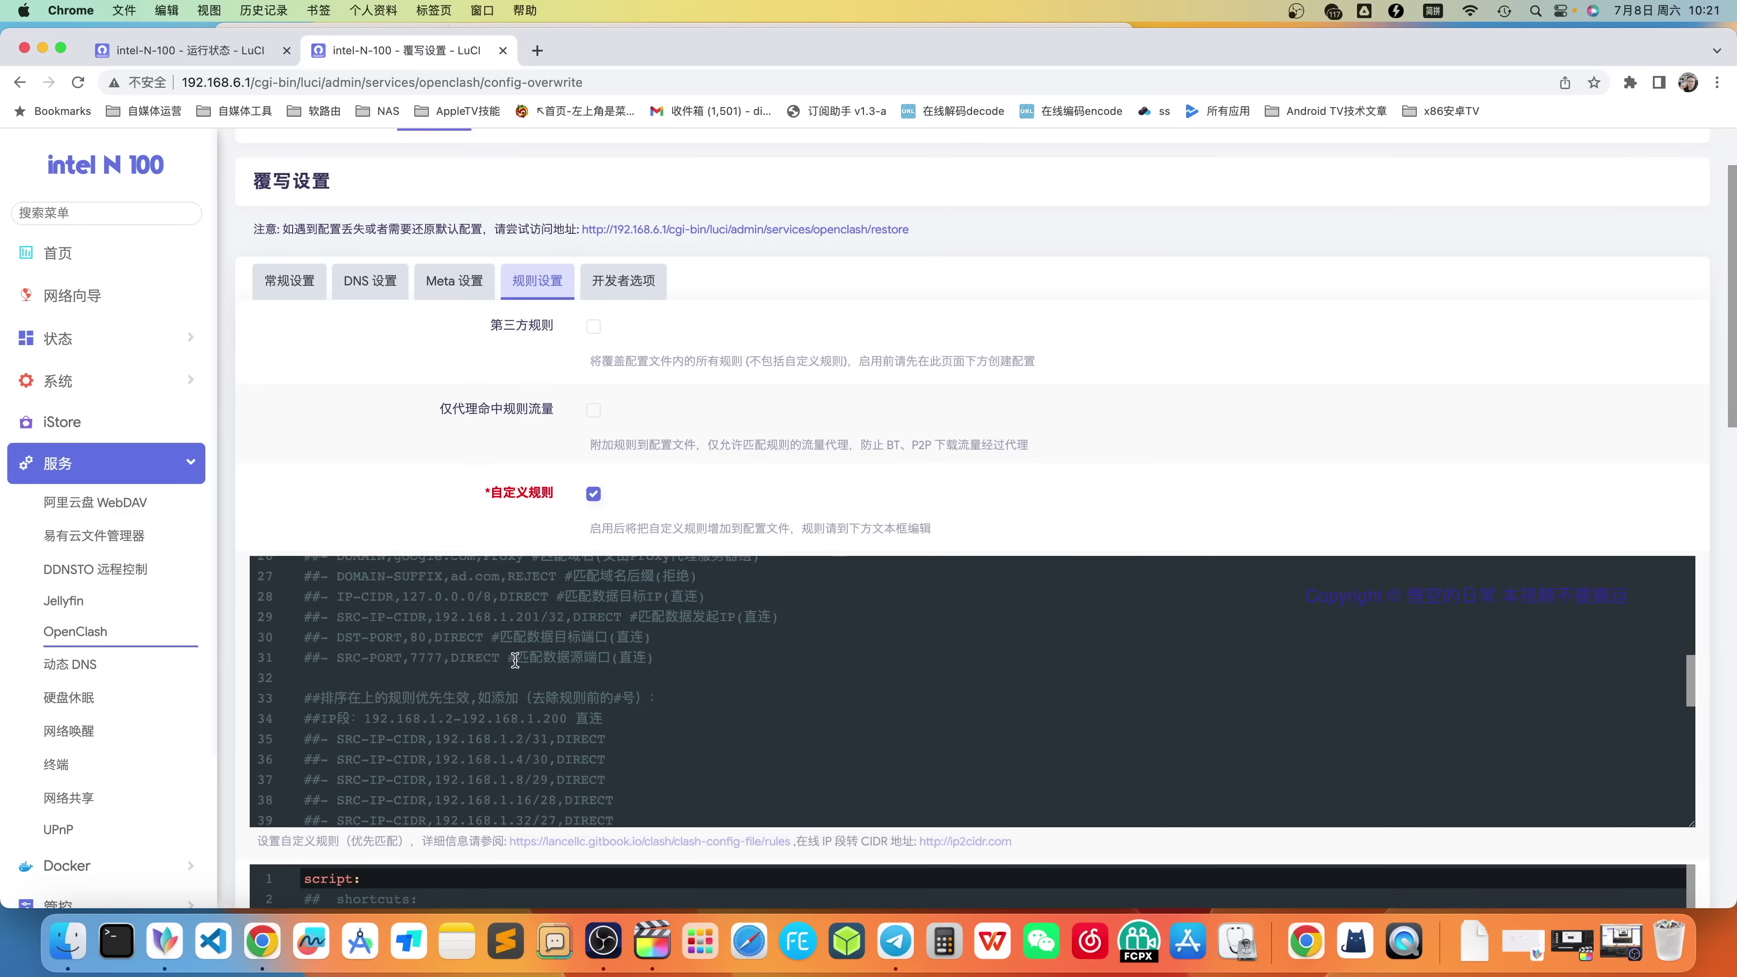
pyautogui.scroll(6, 576, 682)
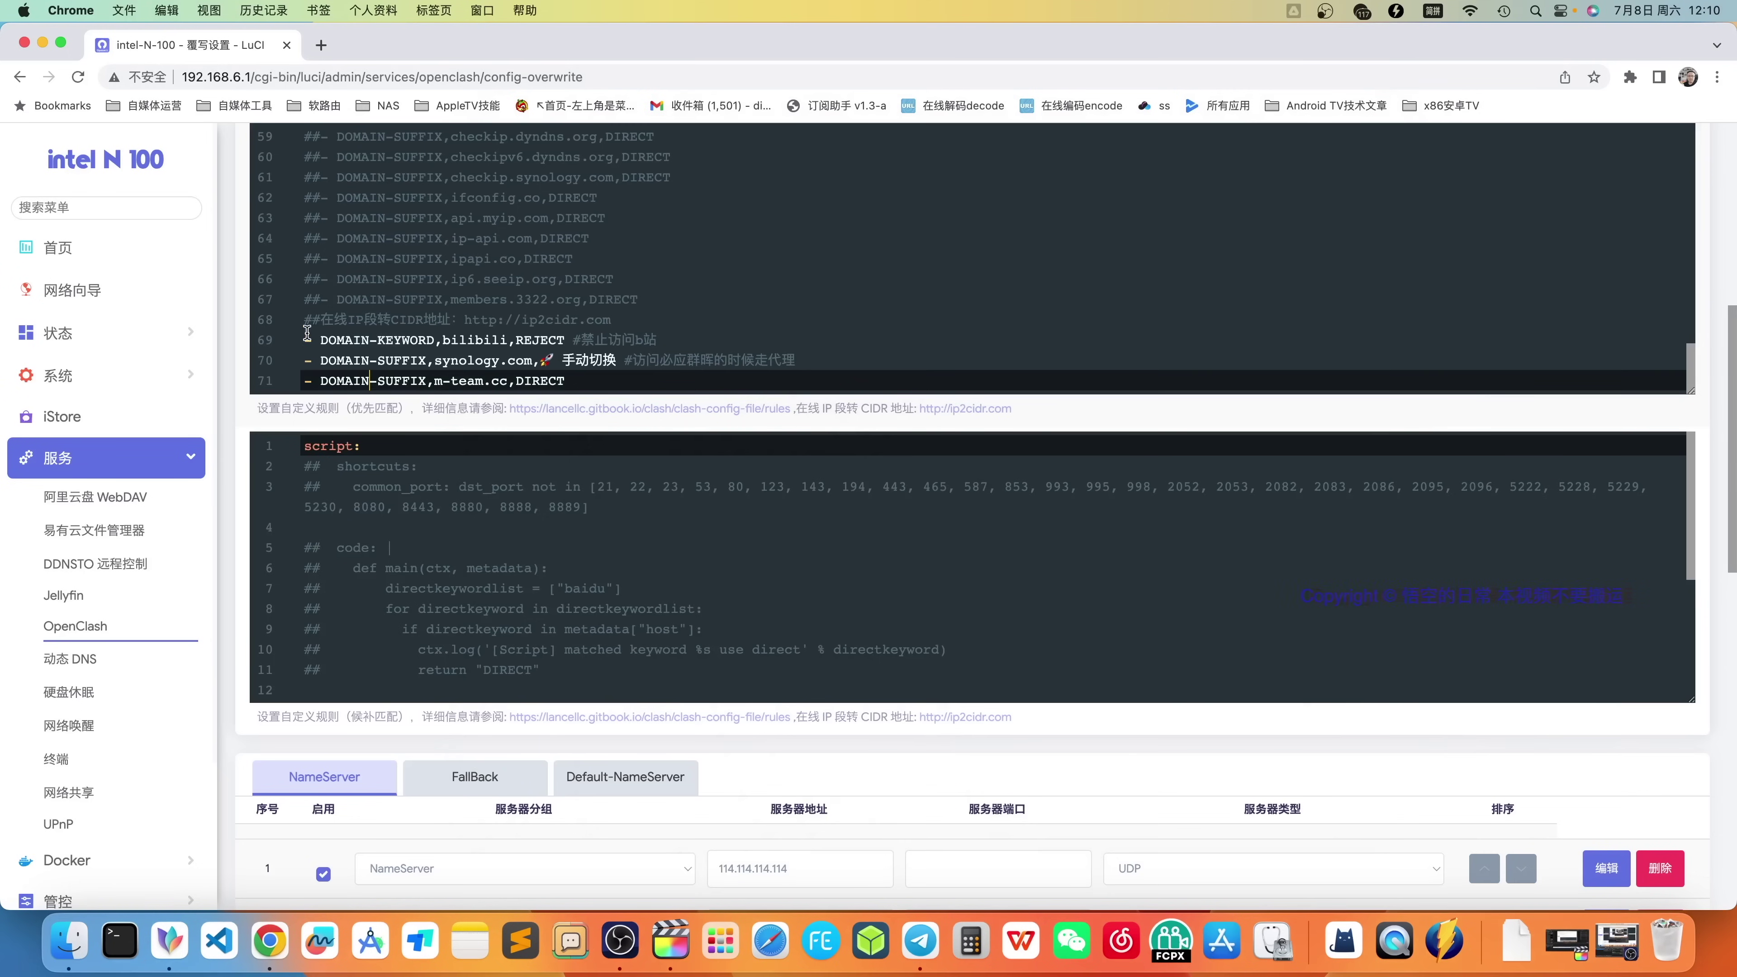
pyautogui.moveTo(305, 335); pyautogui.dragTo(705, 339)
pyautogui.moveTo(305, 300); pyautogui.dragTo(345, 293)
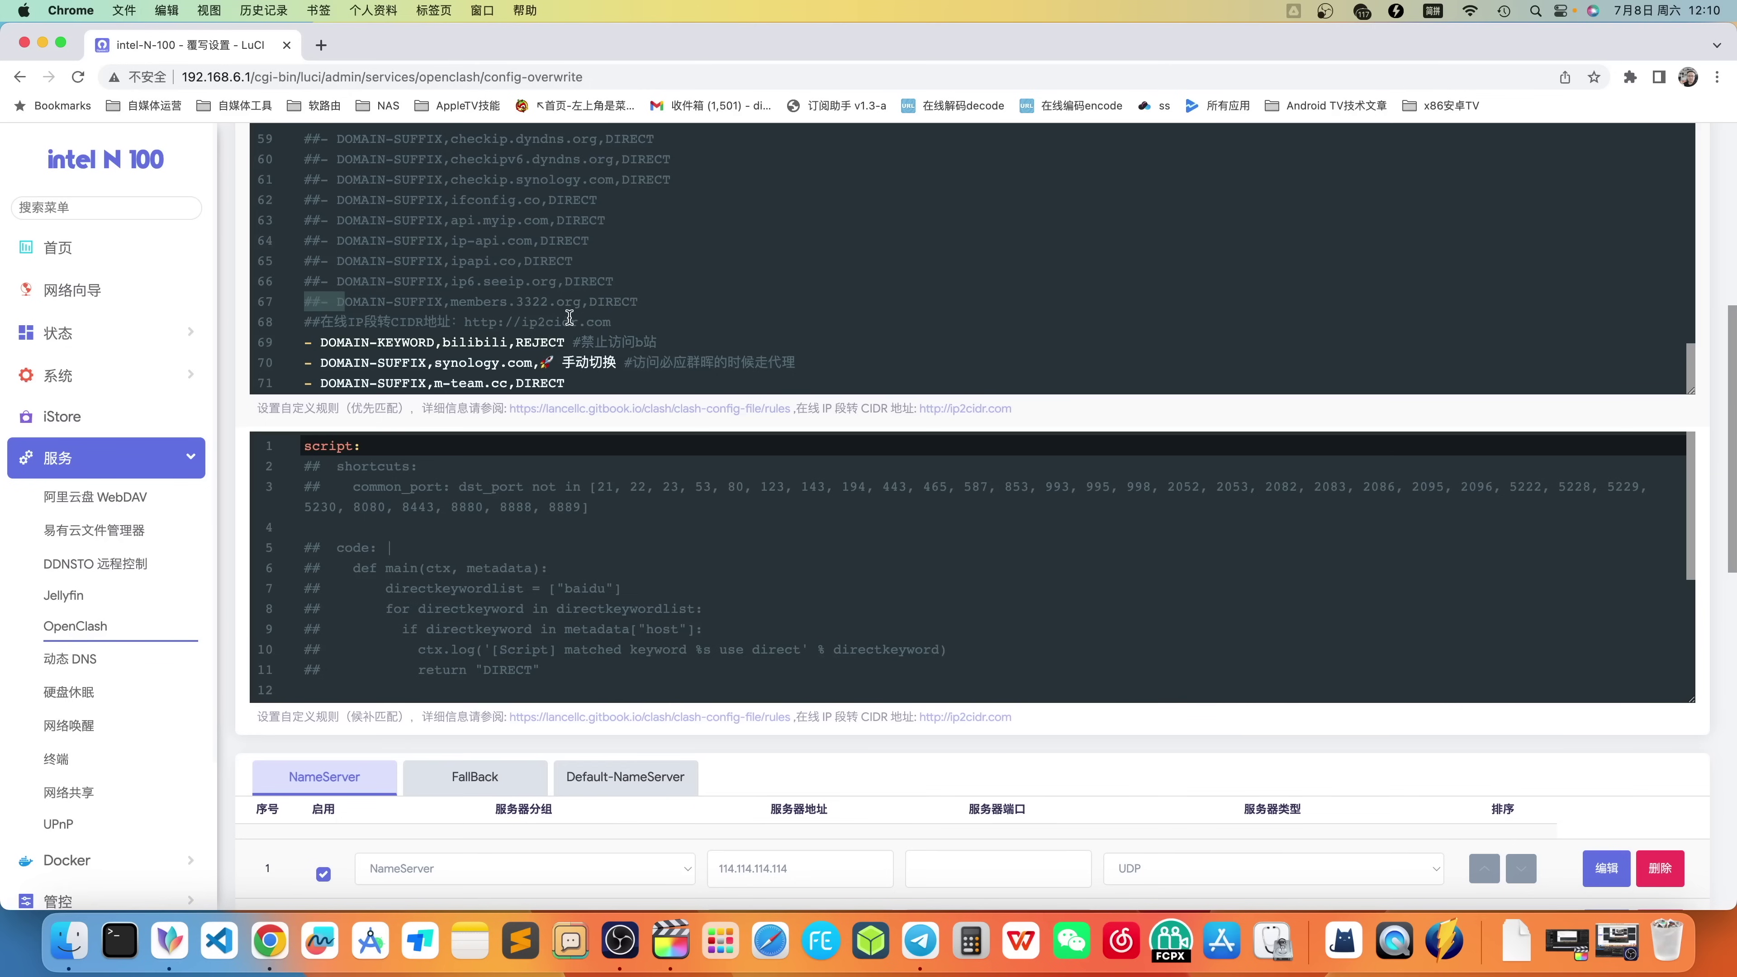
pyautogui.scroll(5, 569, 319)
pyautogui.scroll(2, 542, 249)
pyautogui.moveTo(328, 219); pyautogui.dragTo(662, 280)
pyautogui.scroll(-6, 592, 290)
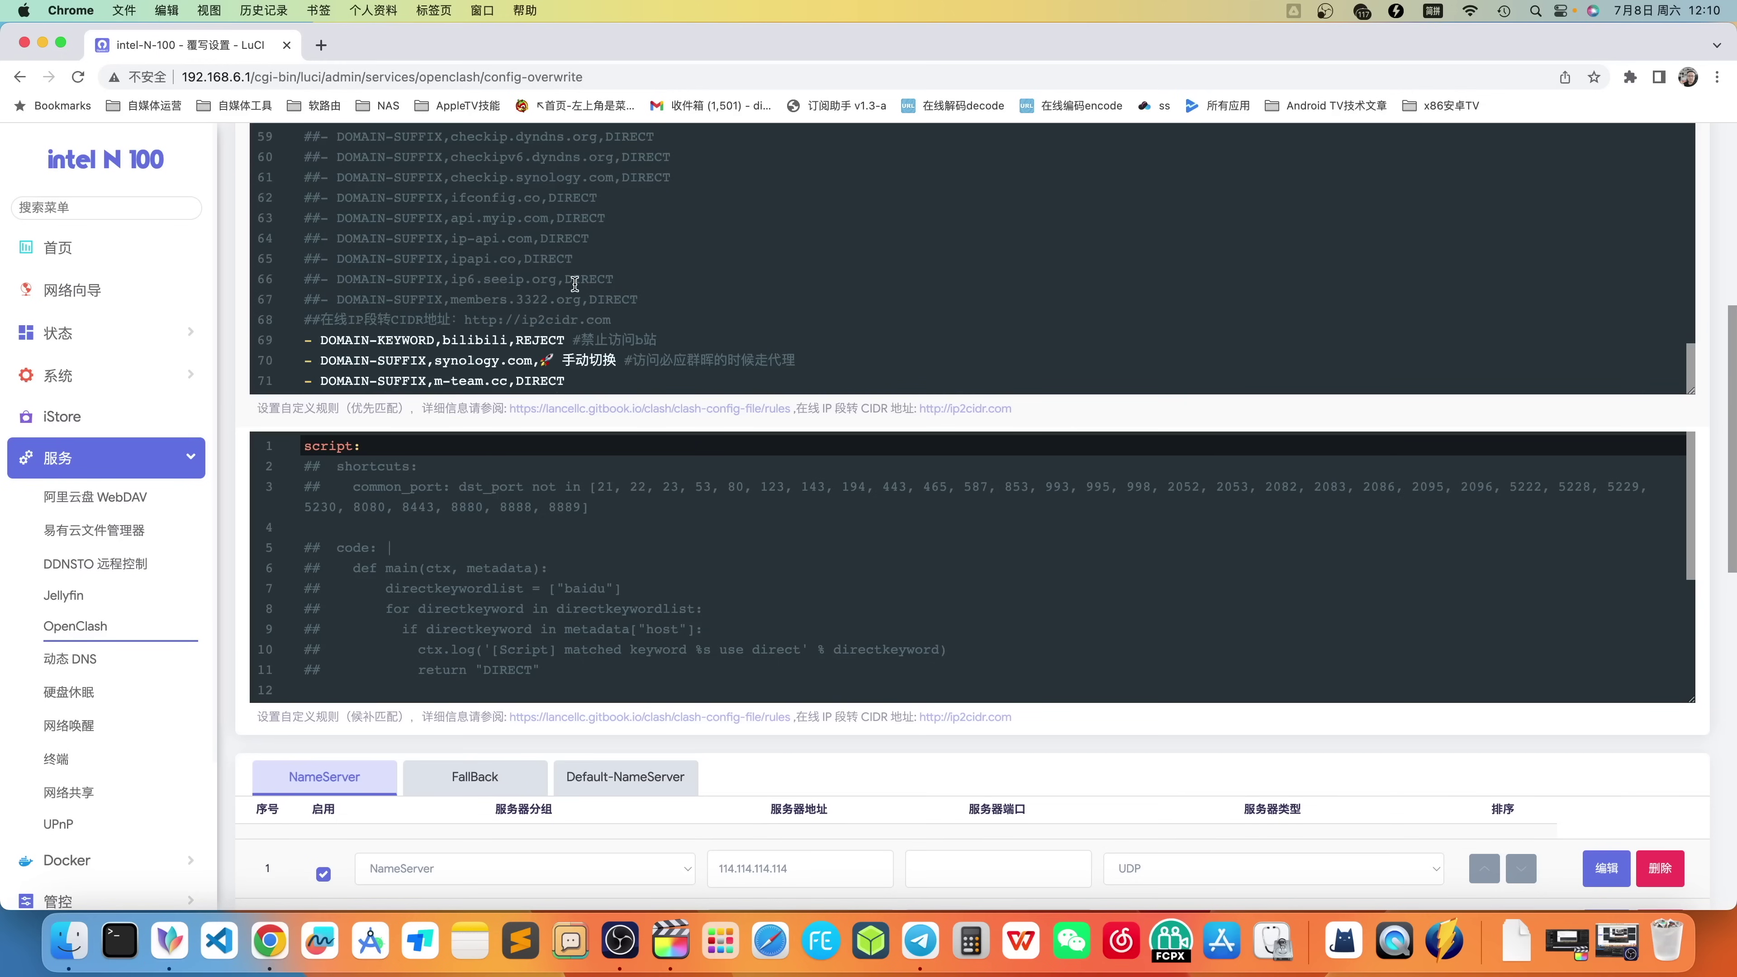
# - Inspect the bilibili REJECT and synology.com 手动切换 targets, then open the Clash dashboard
pyautogui.click(316, 341)
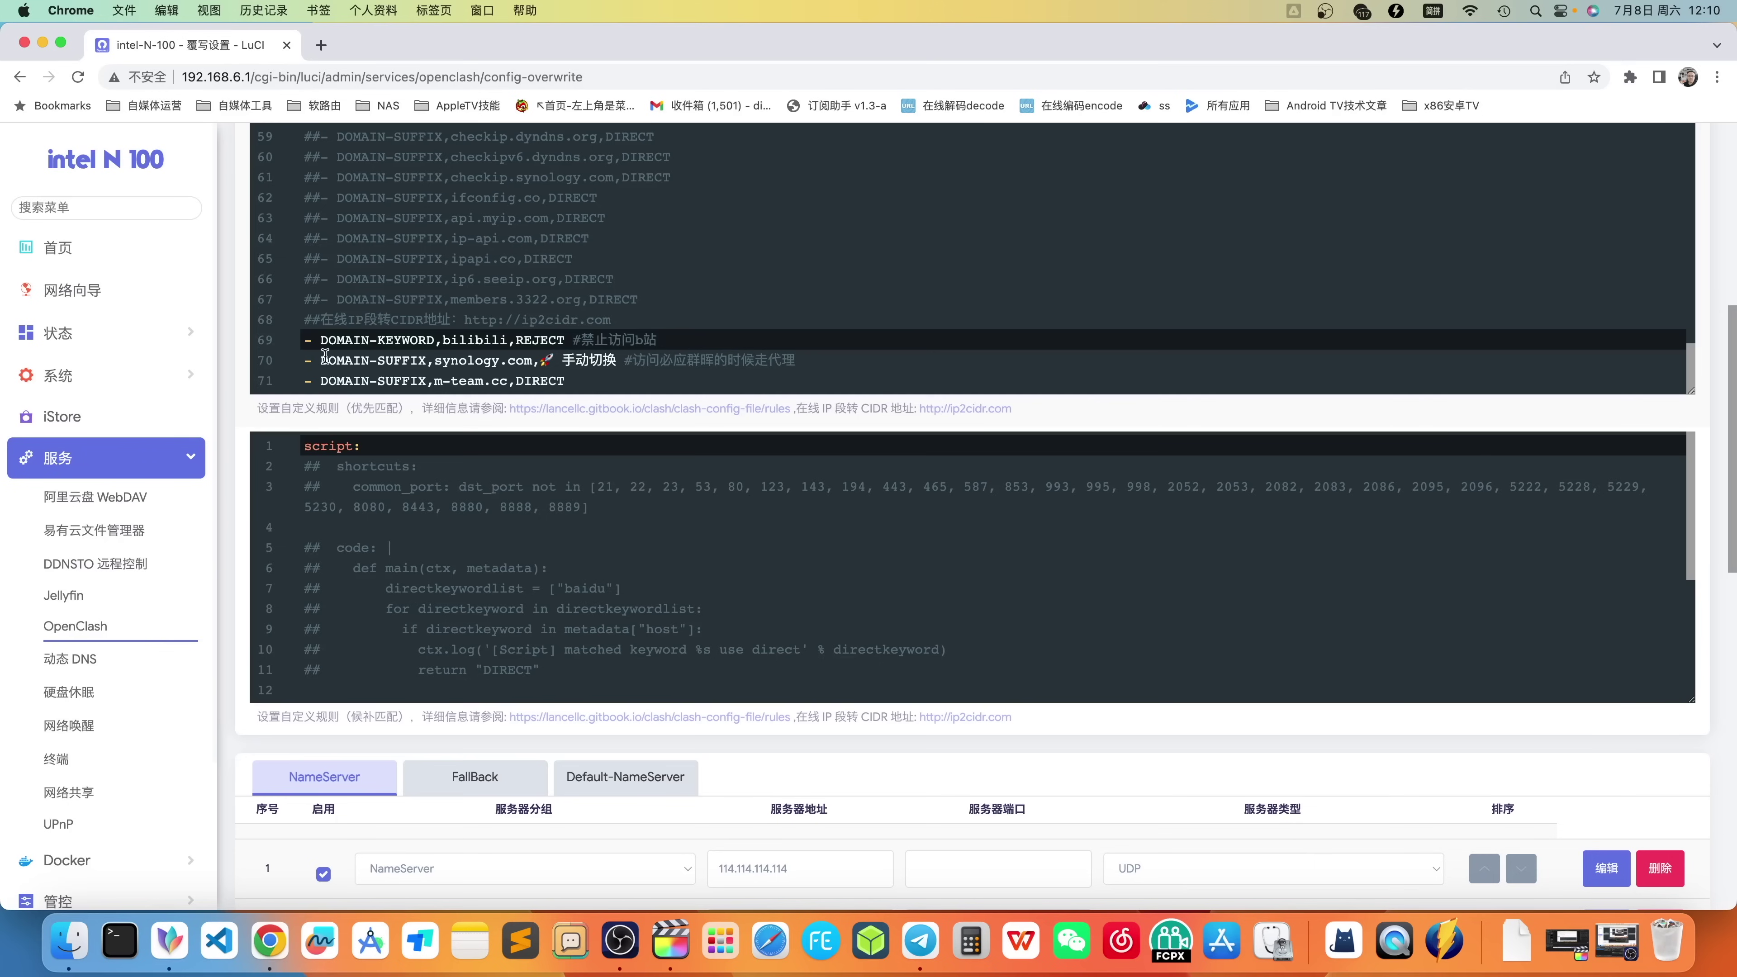
pyautogui.hotkey('shift', 'Right')
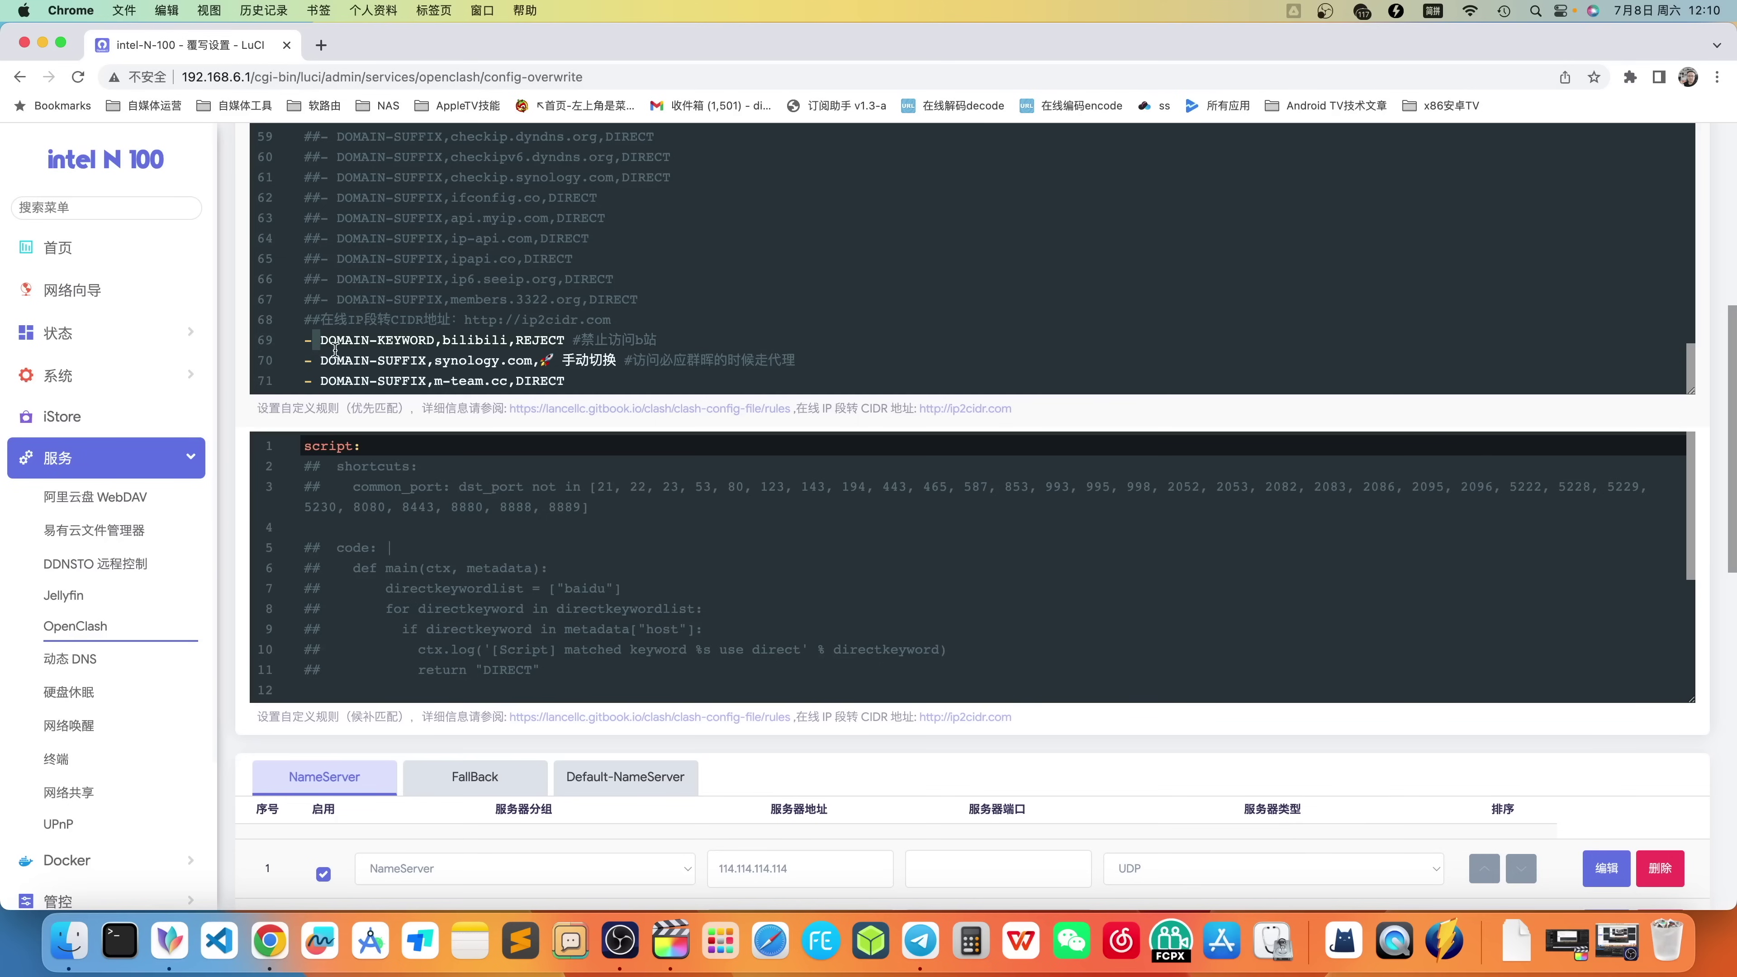
pyautogui.click(415, 337)
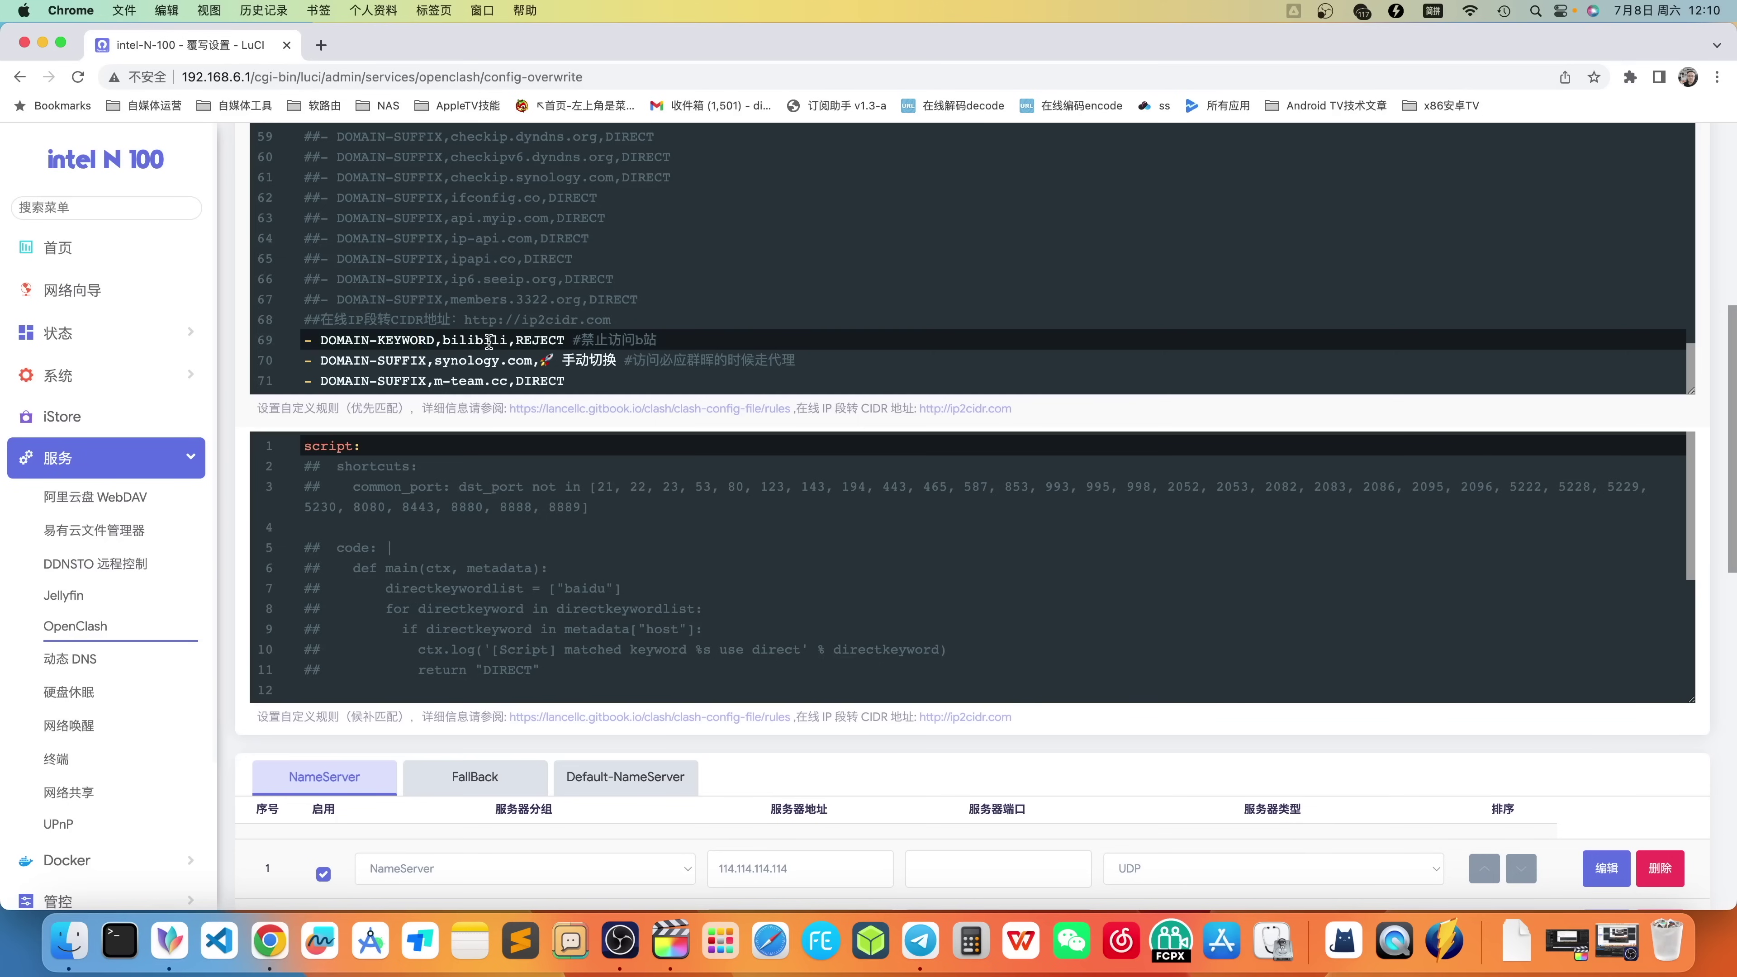
pyautogui.doubleClick(553, 341)
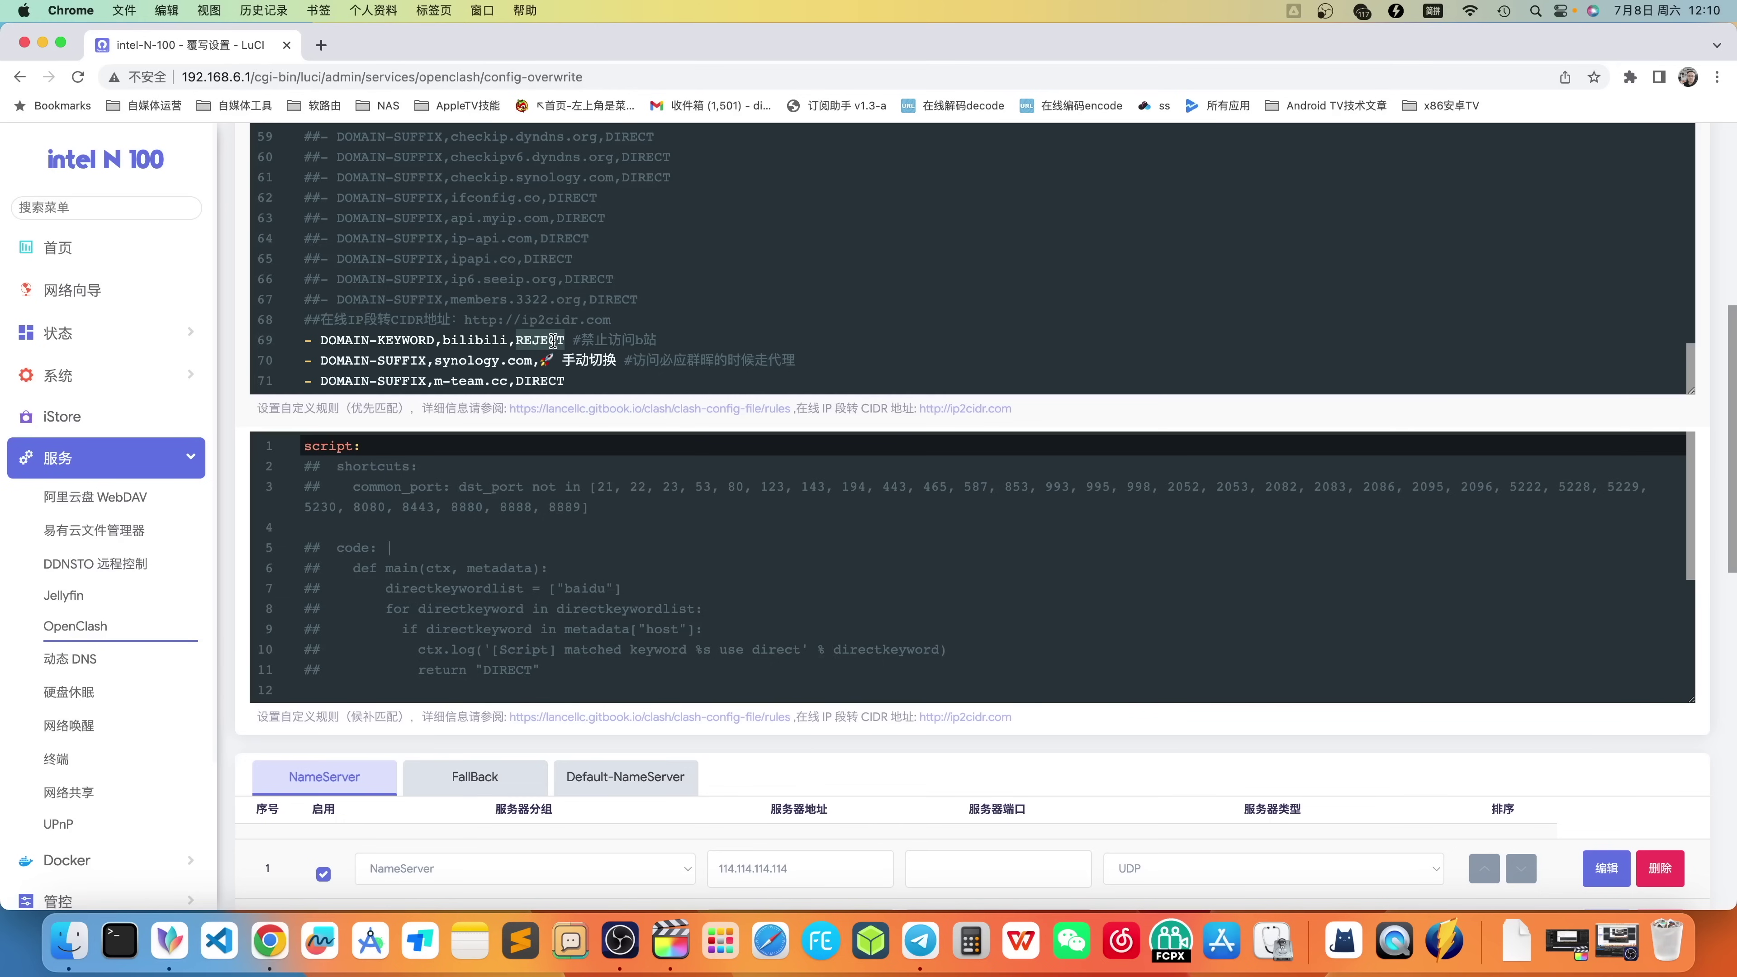
pyautogui.click(609, 339)
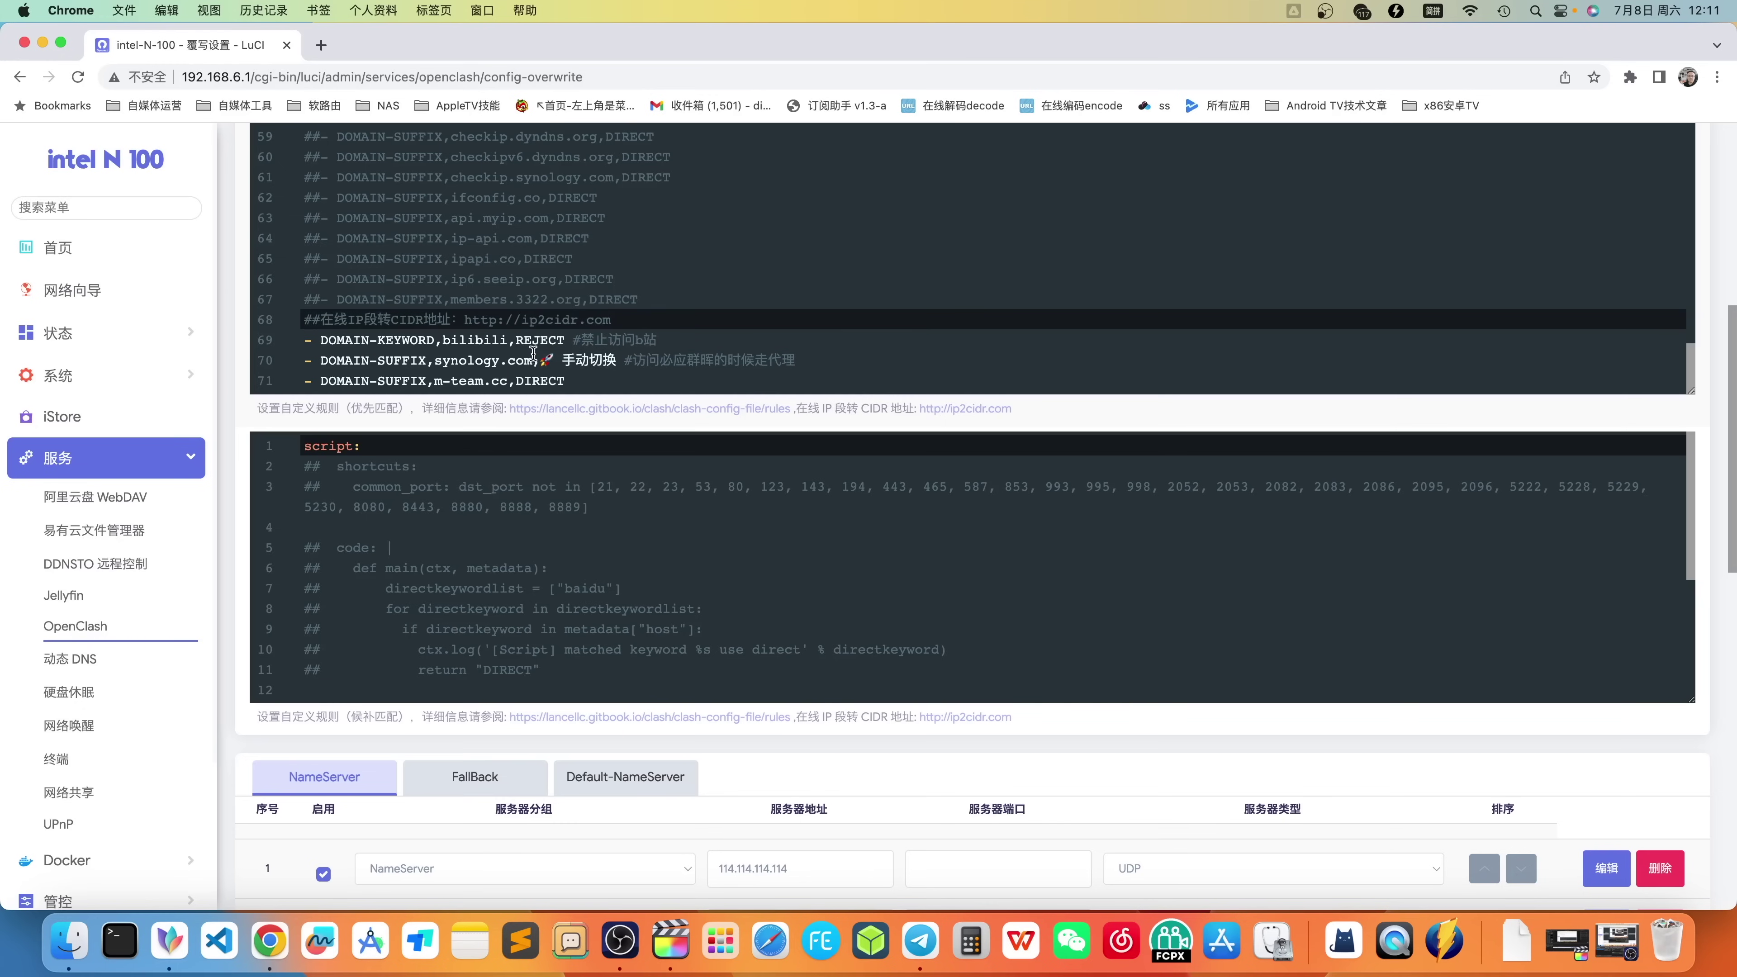
pyautogui.moveTo(540, 361); pyautogui.dragTo(624, 359)
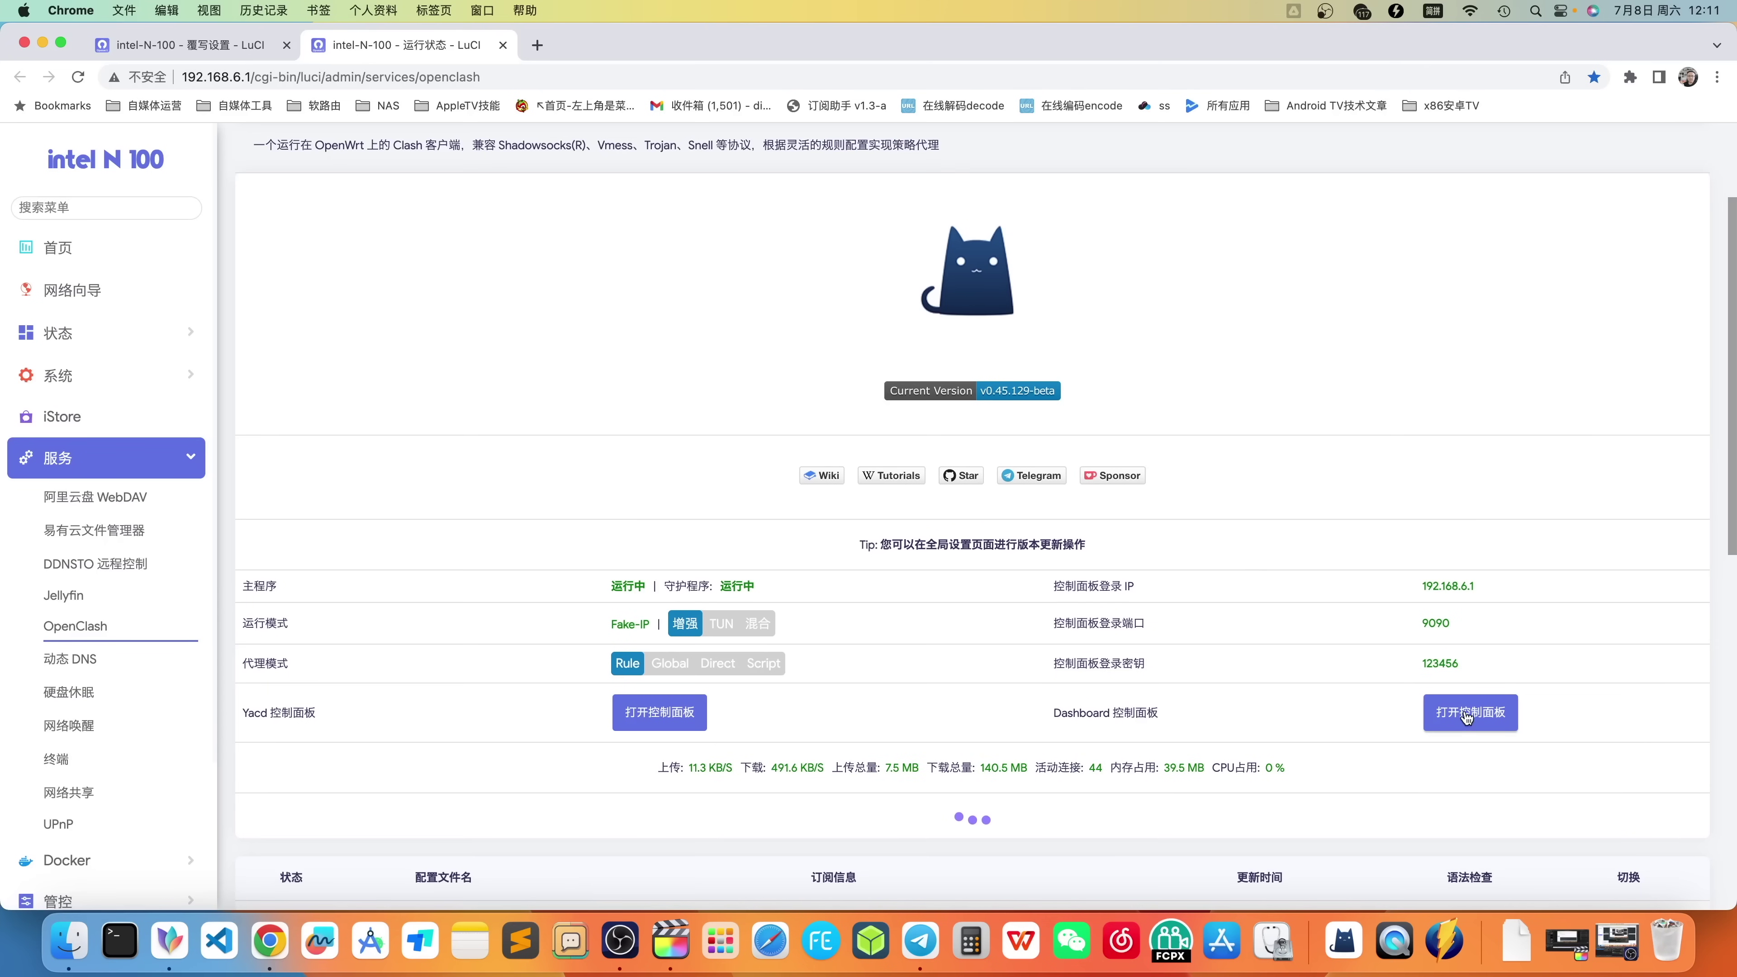
pyautogui.click(1471, 715)
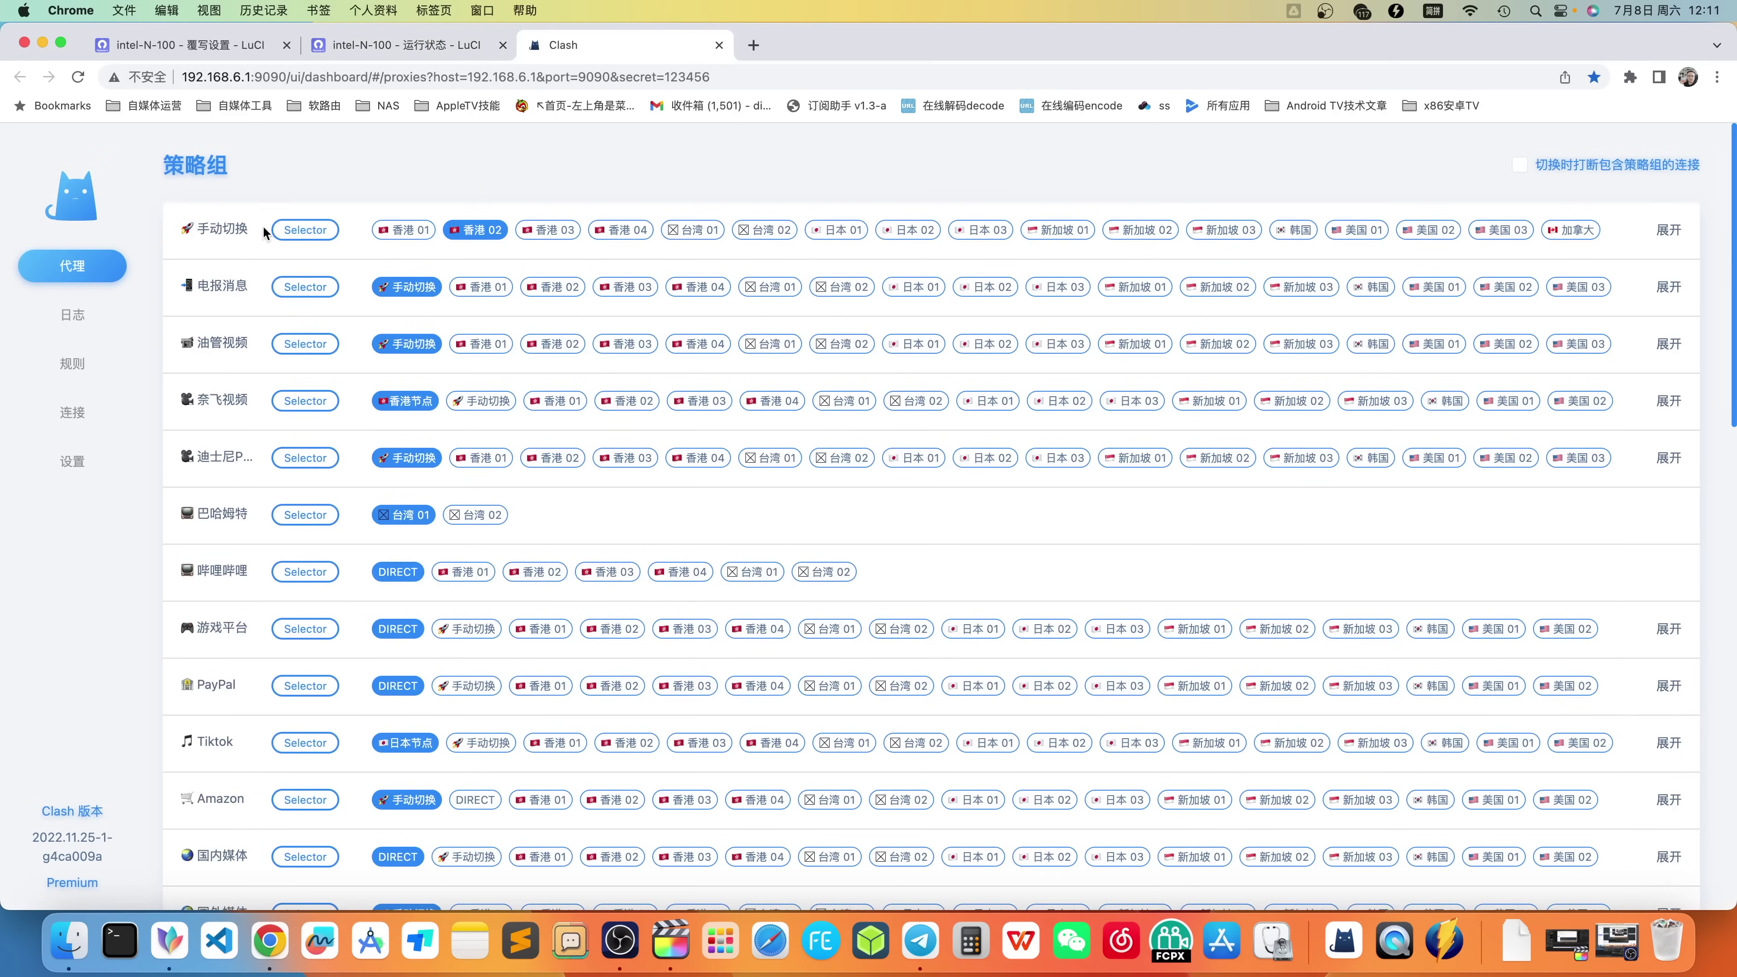
# - Copy the 手动切换 group name from the dashboard and paste it into the synology.com rule
pyautogui.moveTo(252, 230); pyautogui.dragTo(182, 231)
pyautogui.rightClick(201, 231)
pyautogui.click(260, 276)
pyautogui.click(215, 44)
pyautogui.click(550, 360)
pyautogui.hotkey('ctrl', 'v')
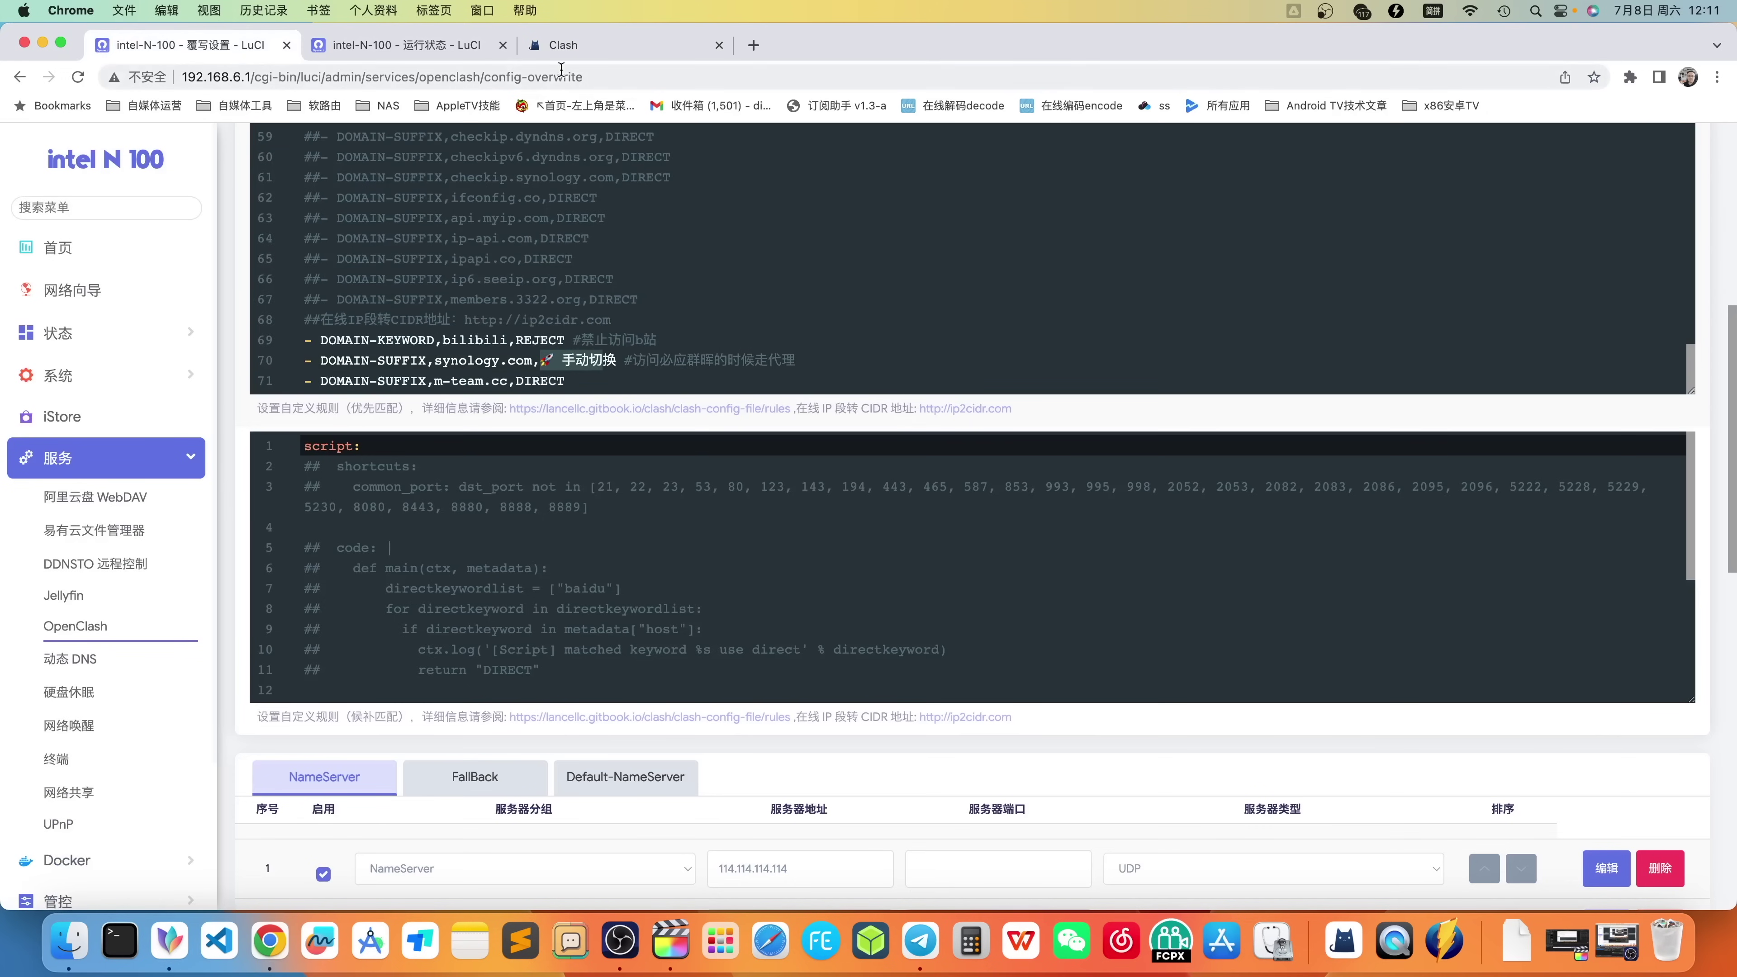
# - Look over the 电报消息 and 油管视频 groups in the dashboard, then return to 覆写设置
pyautogui.click(405, 44)
pyautogui.click(568, 45)
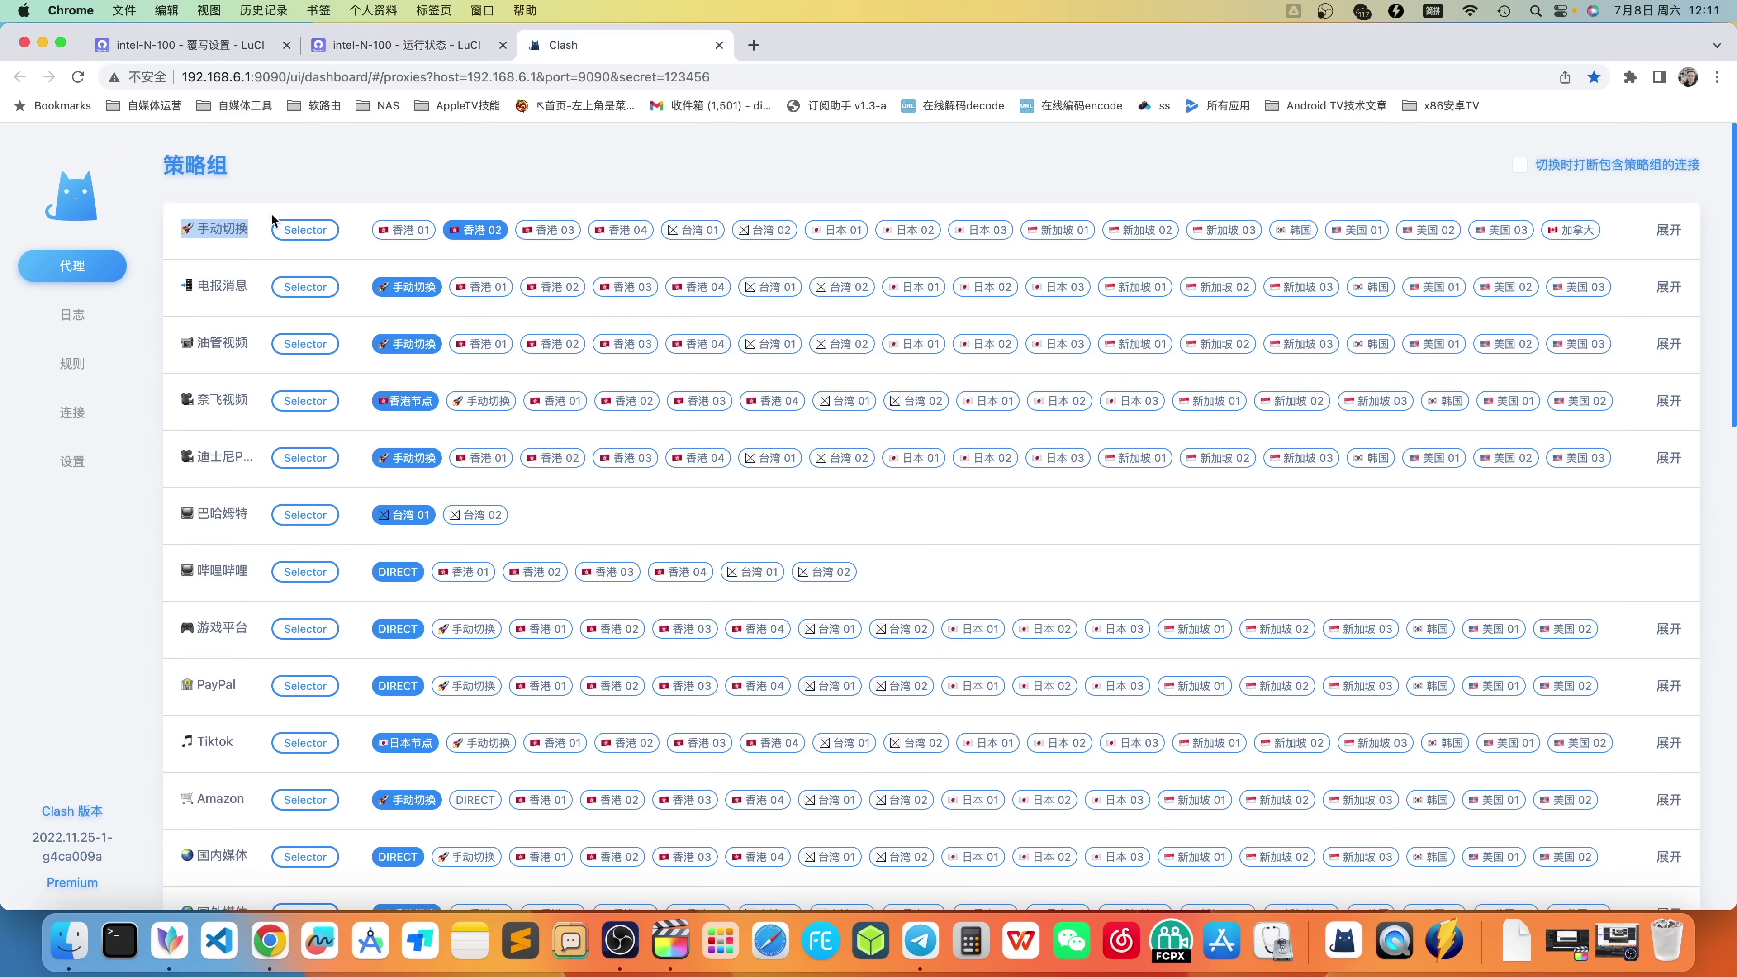
pyautogui.moveTo(197, 286); pyautogui.dragTo(250, 286)
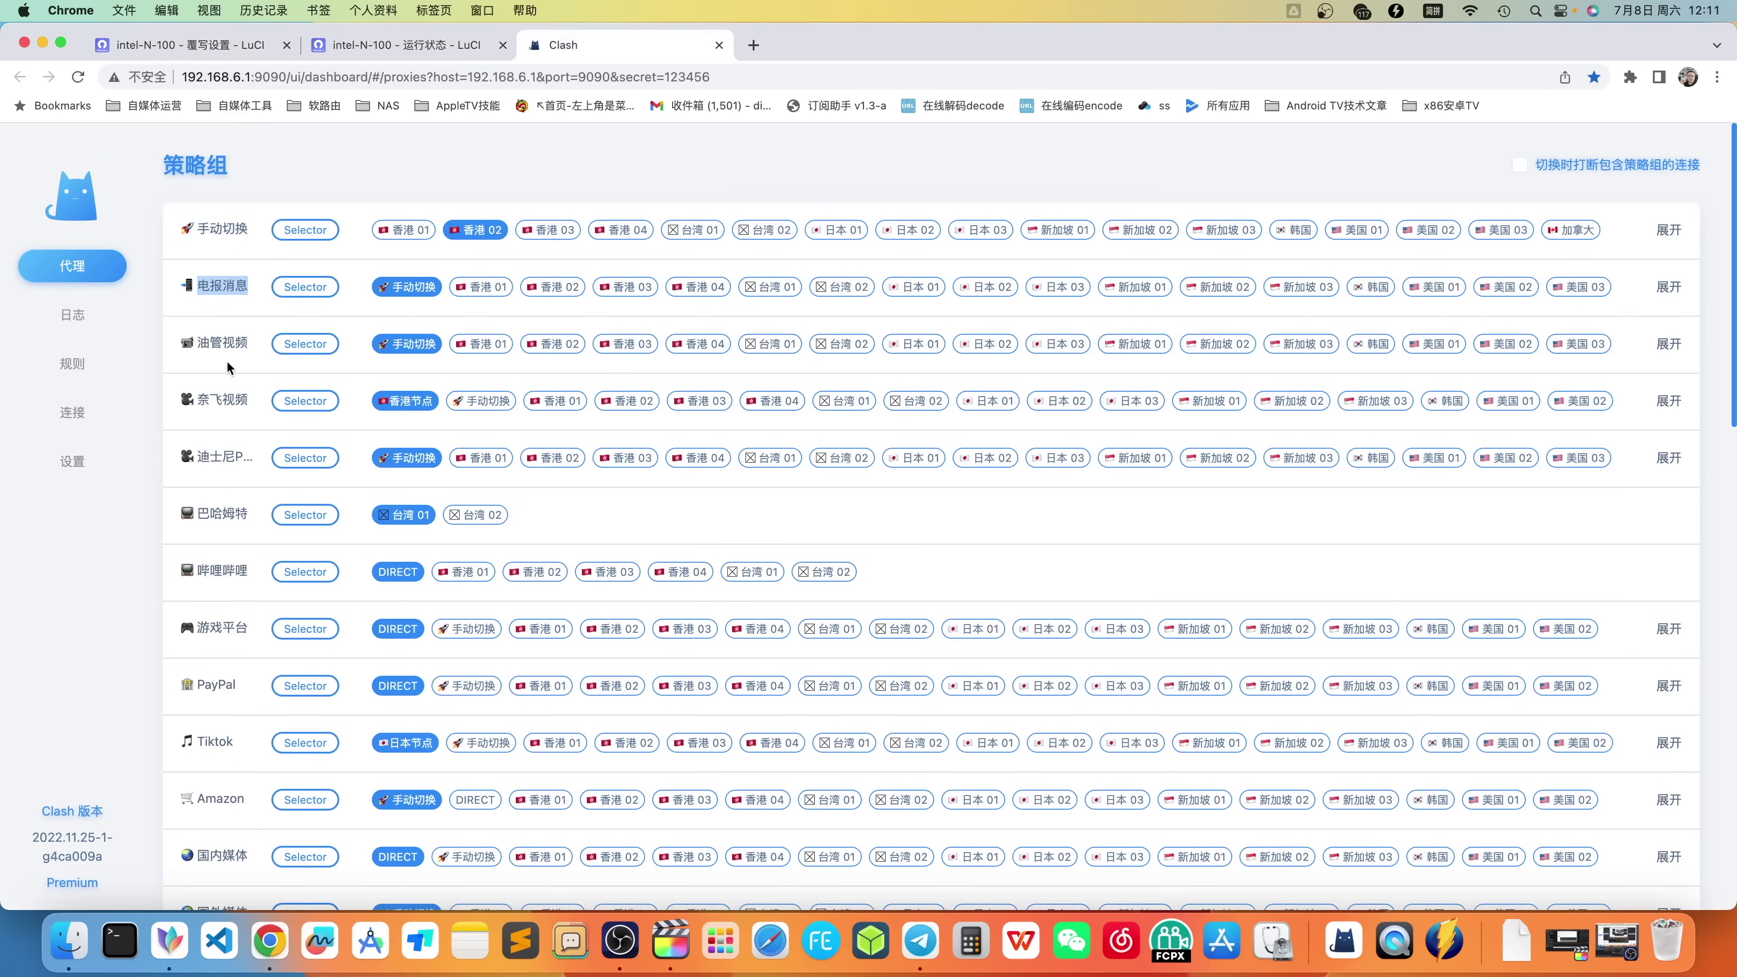
pyautogui.moveTo(198, 343); pyautogui.dragTo(244, 343)
pyautogui.press('super+1')
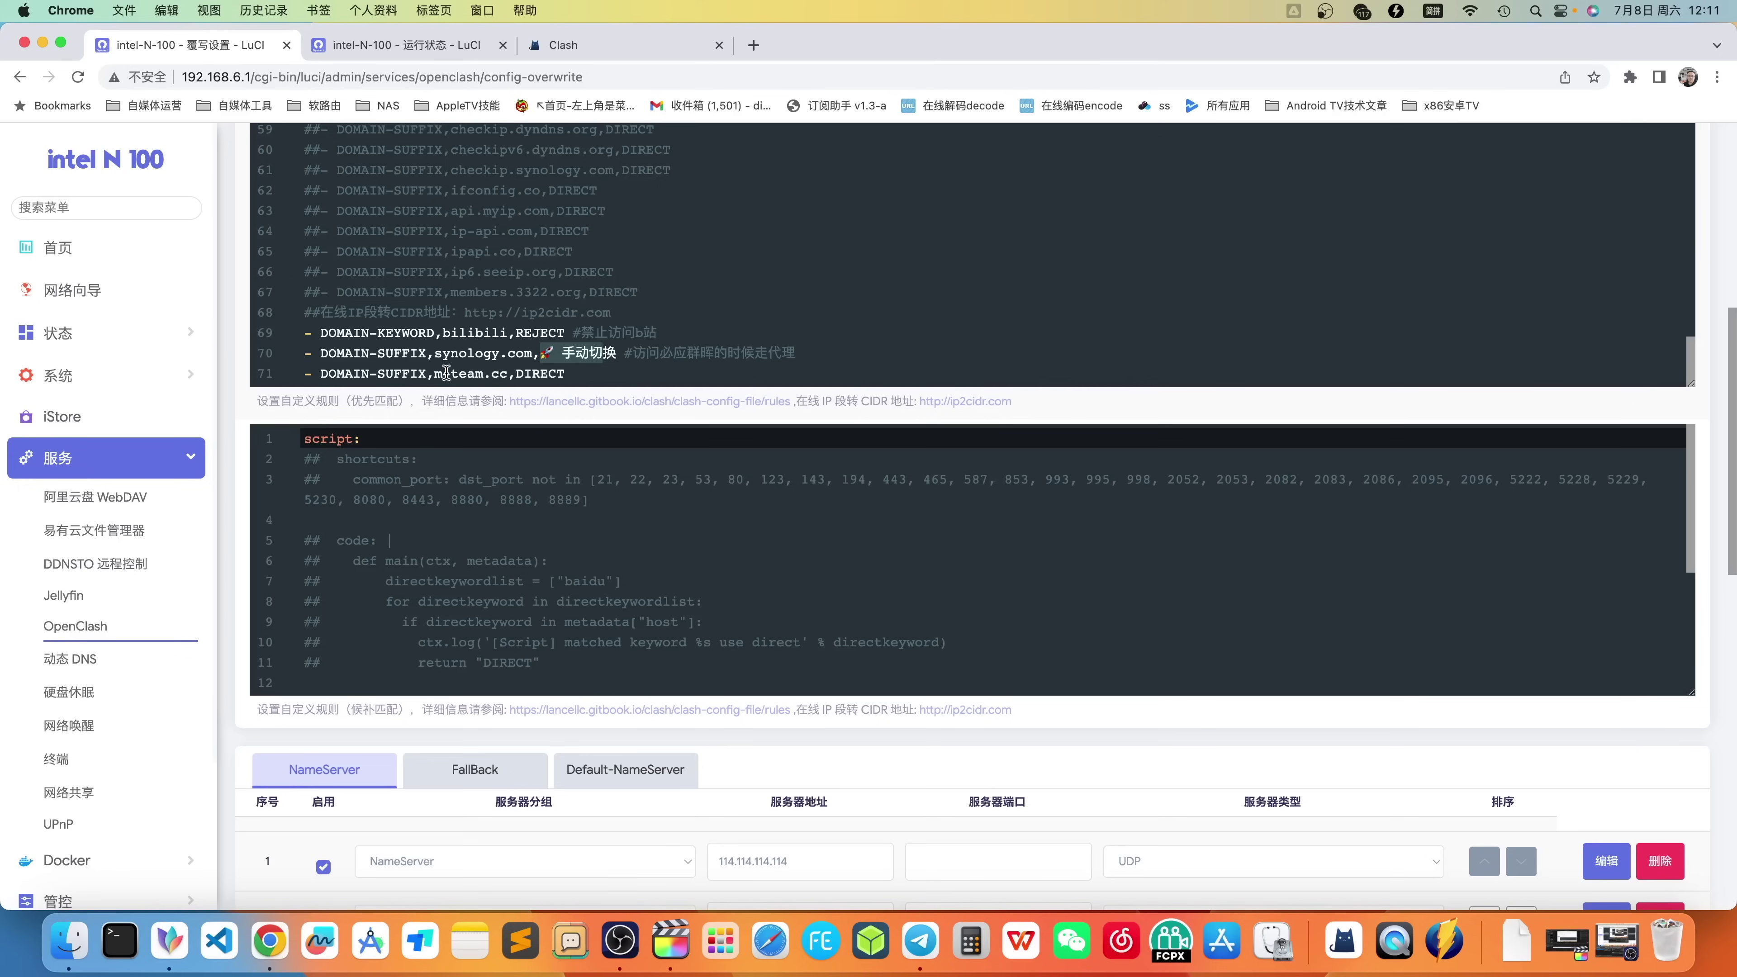
# - Check the m-team.cc DIRECT rule on line 71 and apply the overwrite configuration
pyautogui.moveTo(429, 374); pyautogui.dragTo(502, 374)
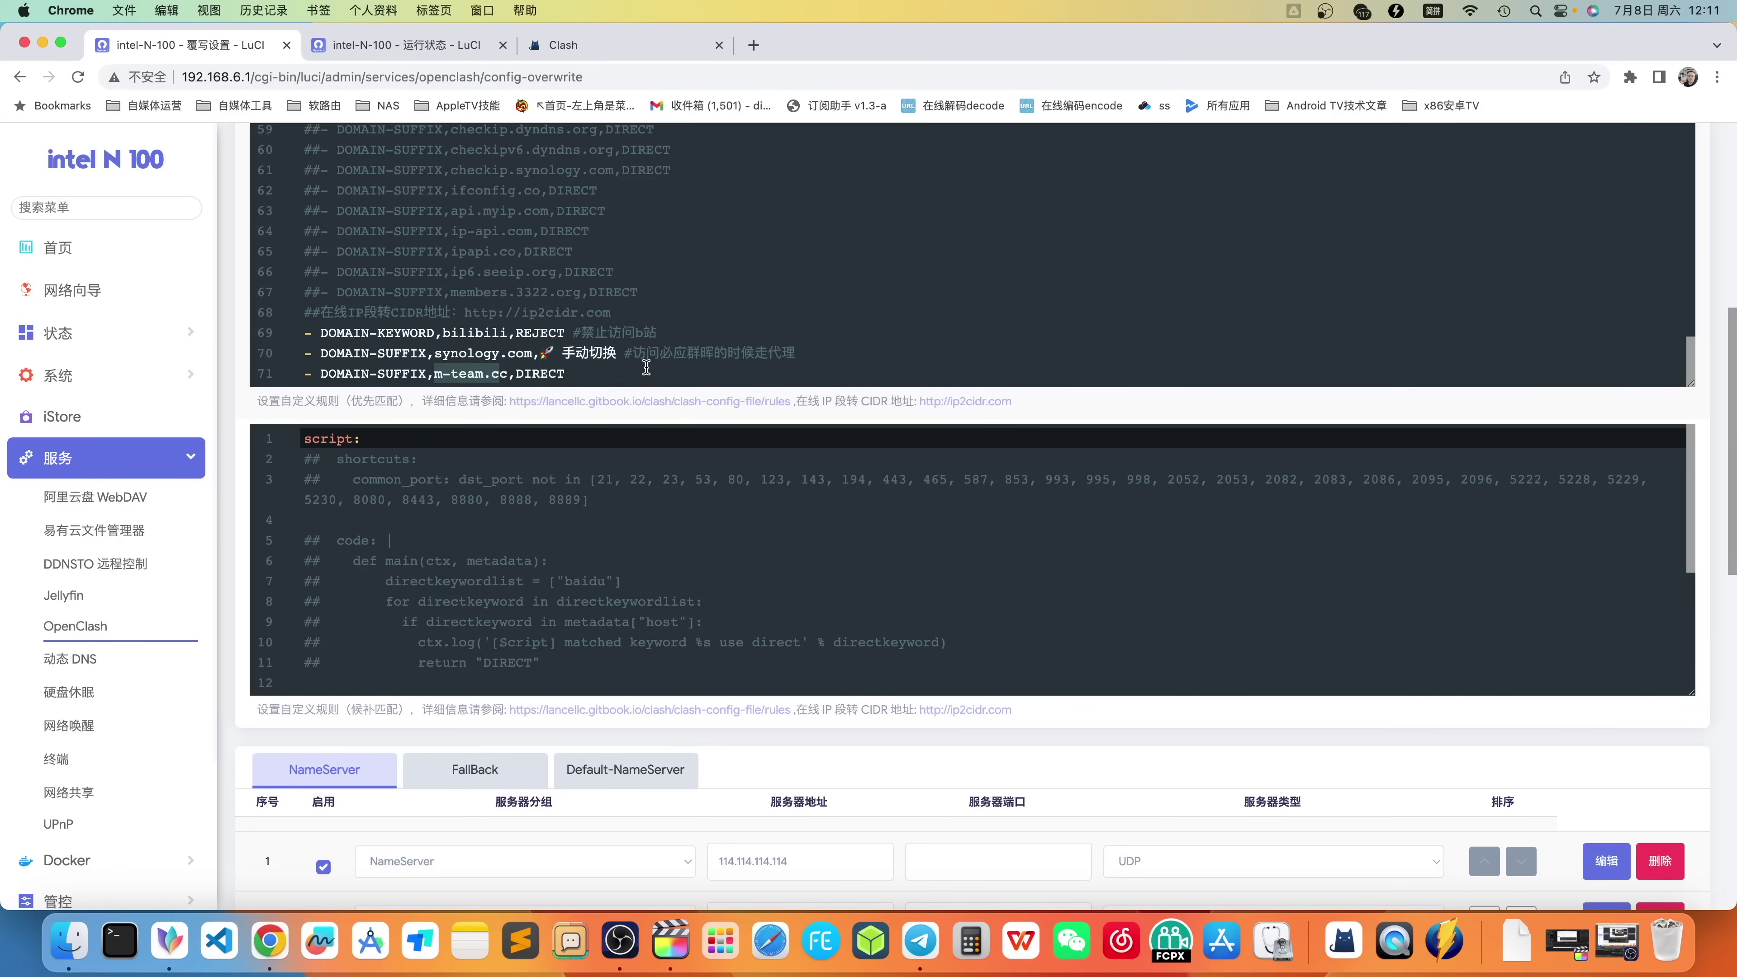
pyautogui.scroll(1, 423, 363)
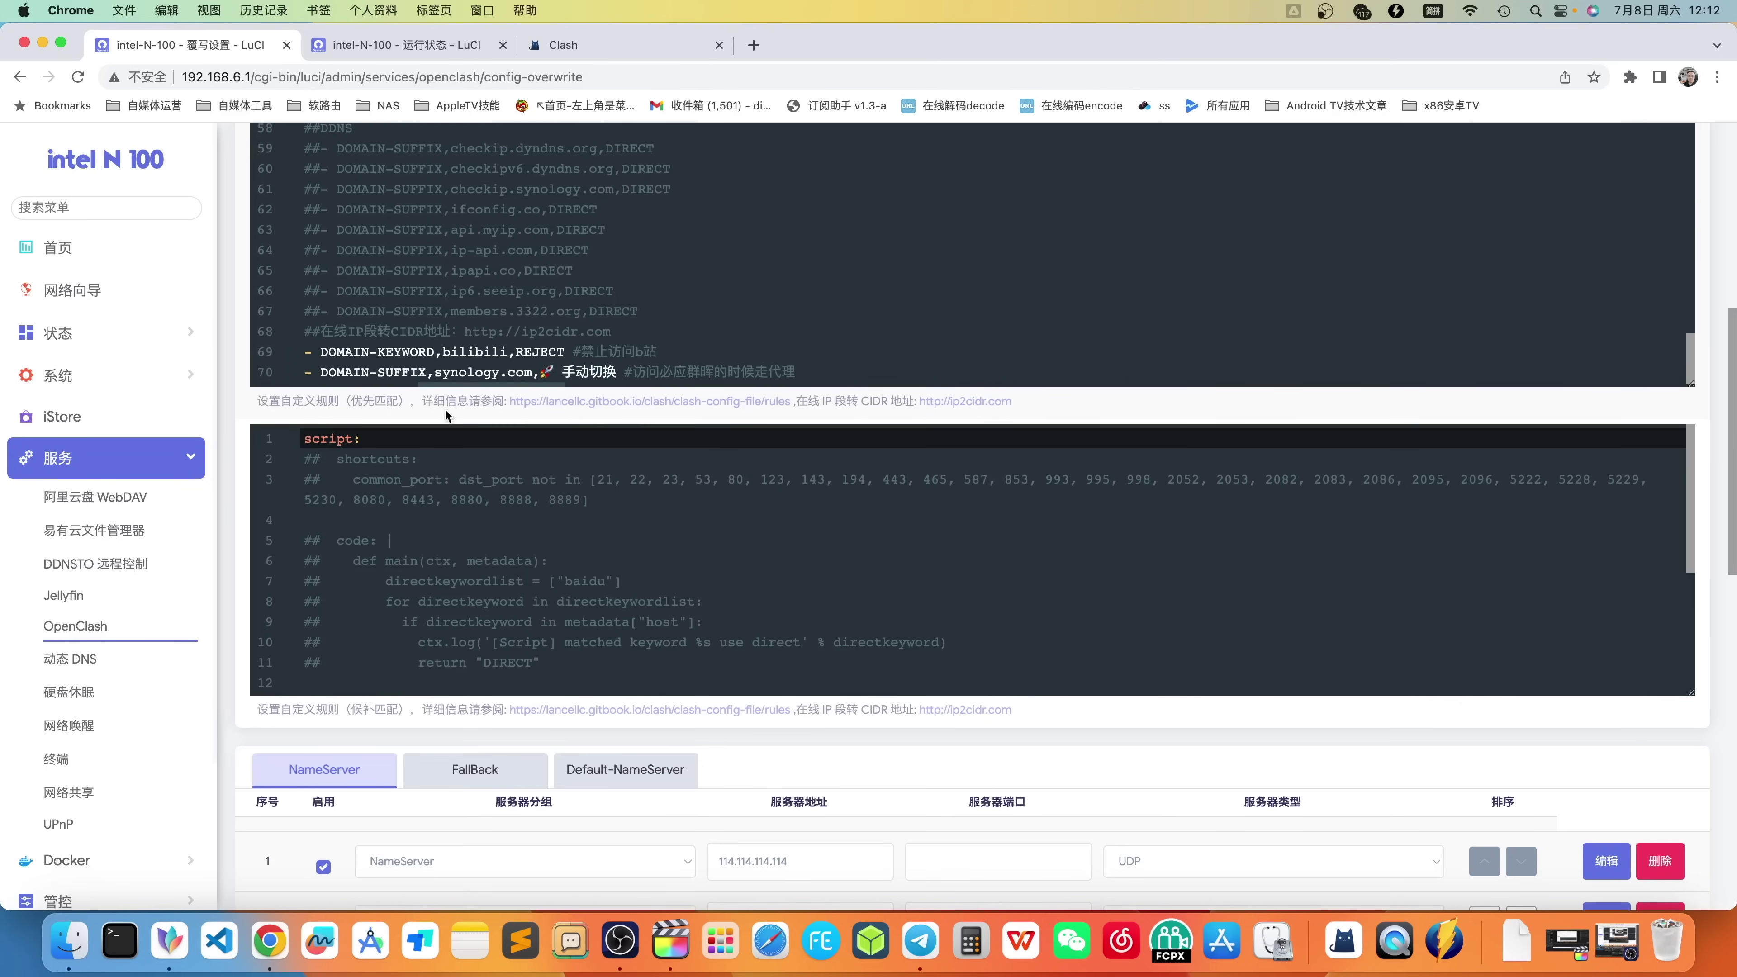
pyautogui.scroll(-10, 429, 350)
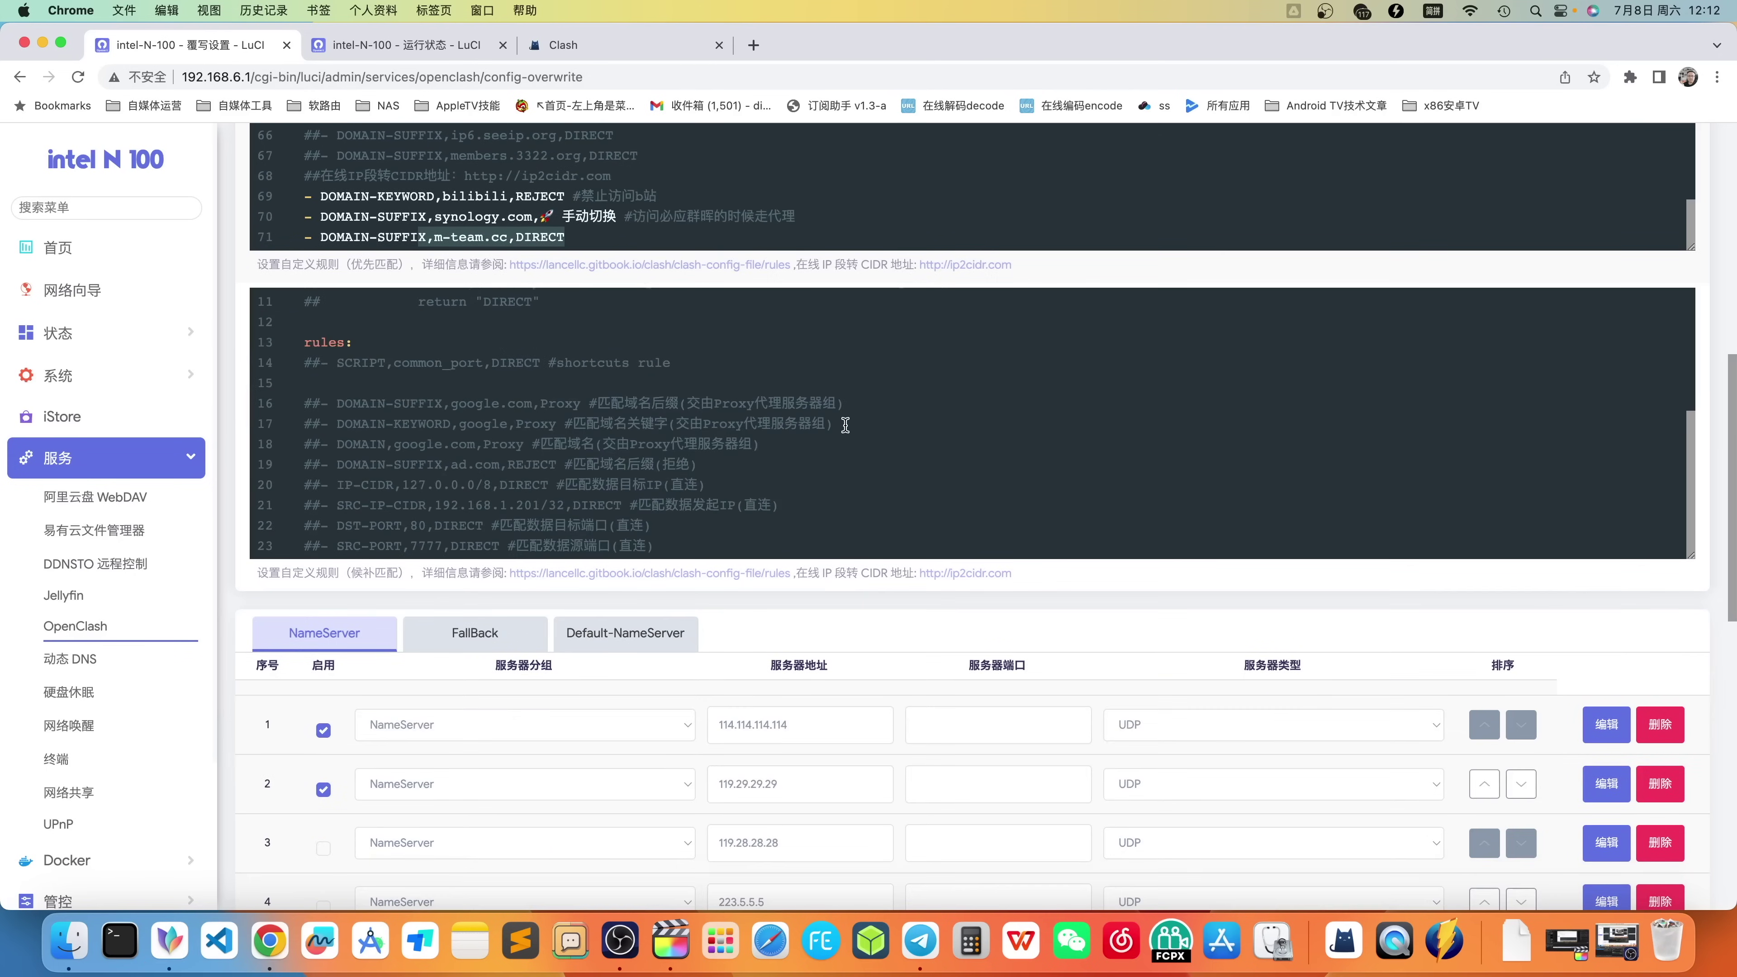
pyautogui.scroll(-10, 847, 621)
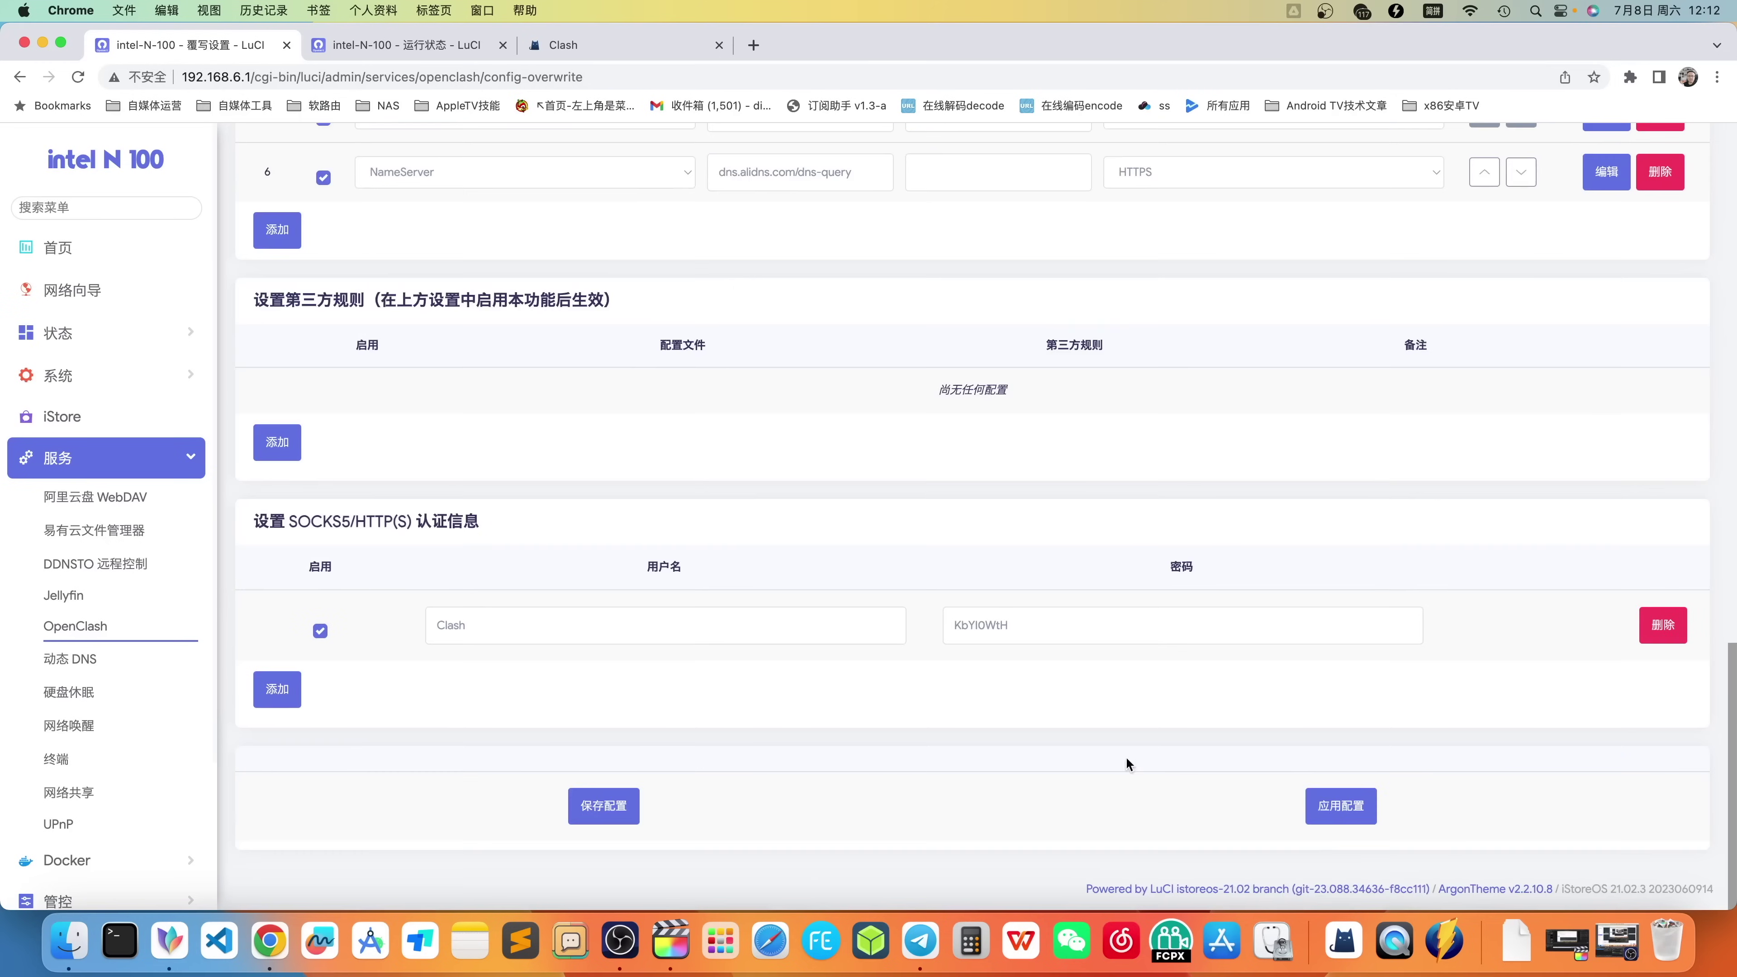
pyautogui.click(1330, 820)
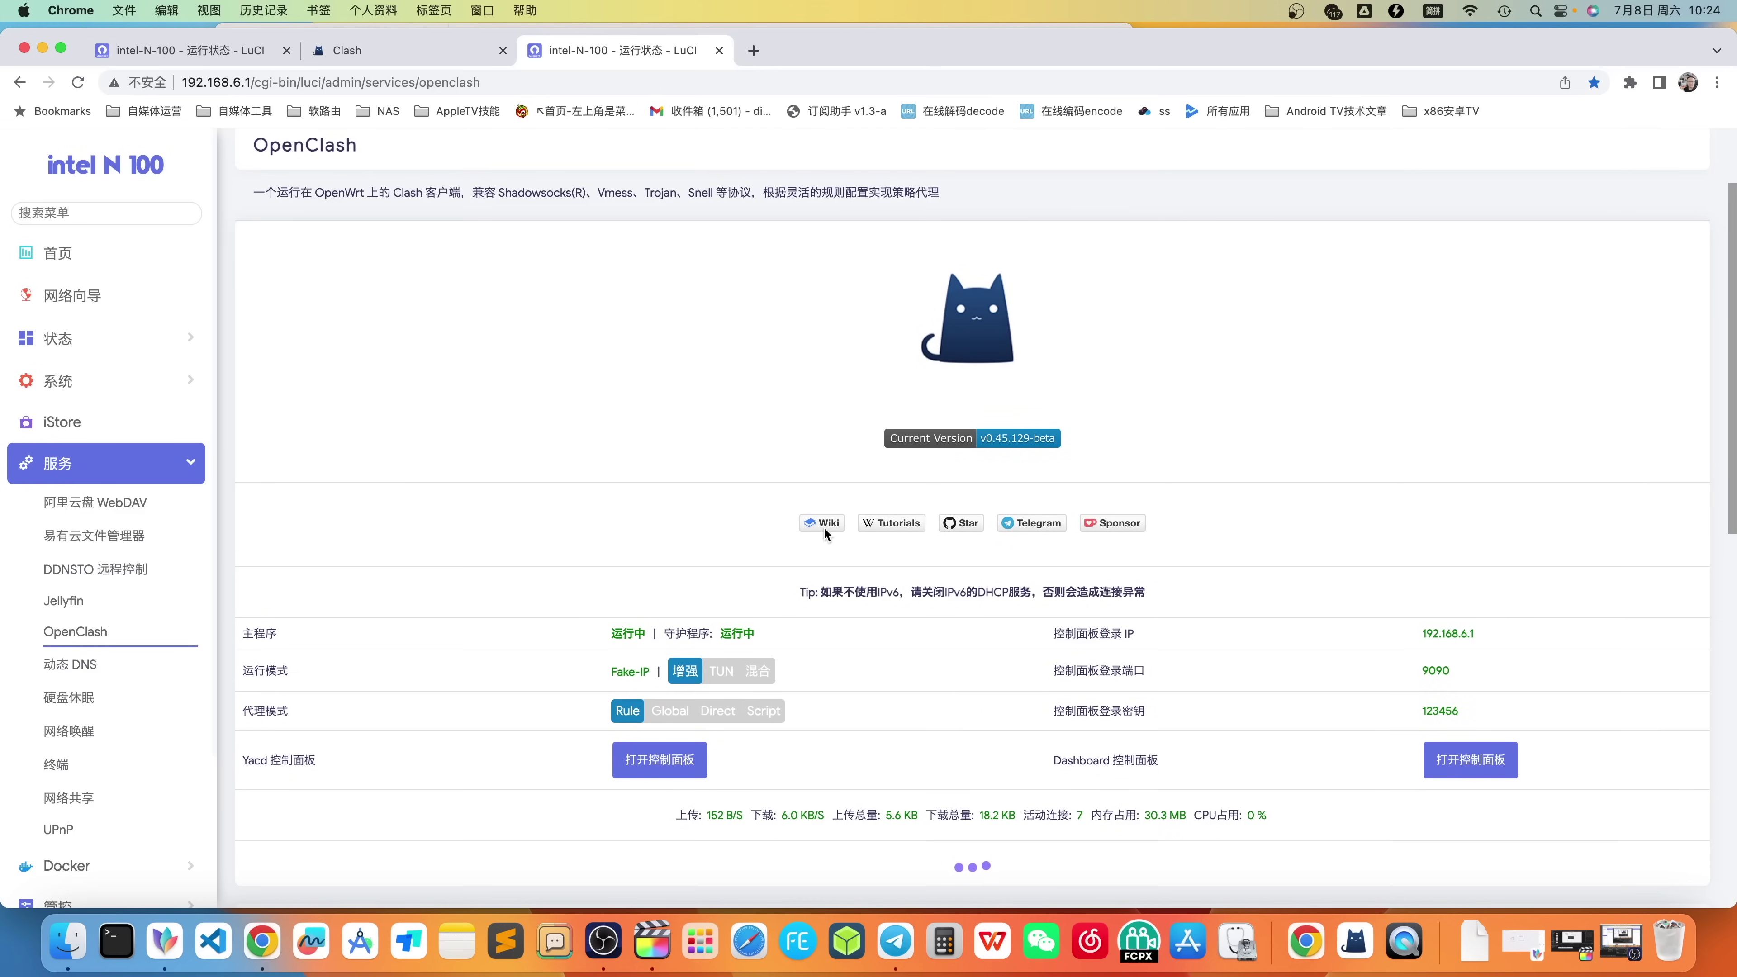
# - Load bilibili.com in a new tab and confirm it fails with ERR_CONNECTION_CLOSED
pyautogui.click(753, 50)
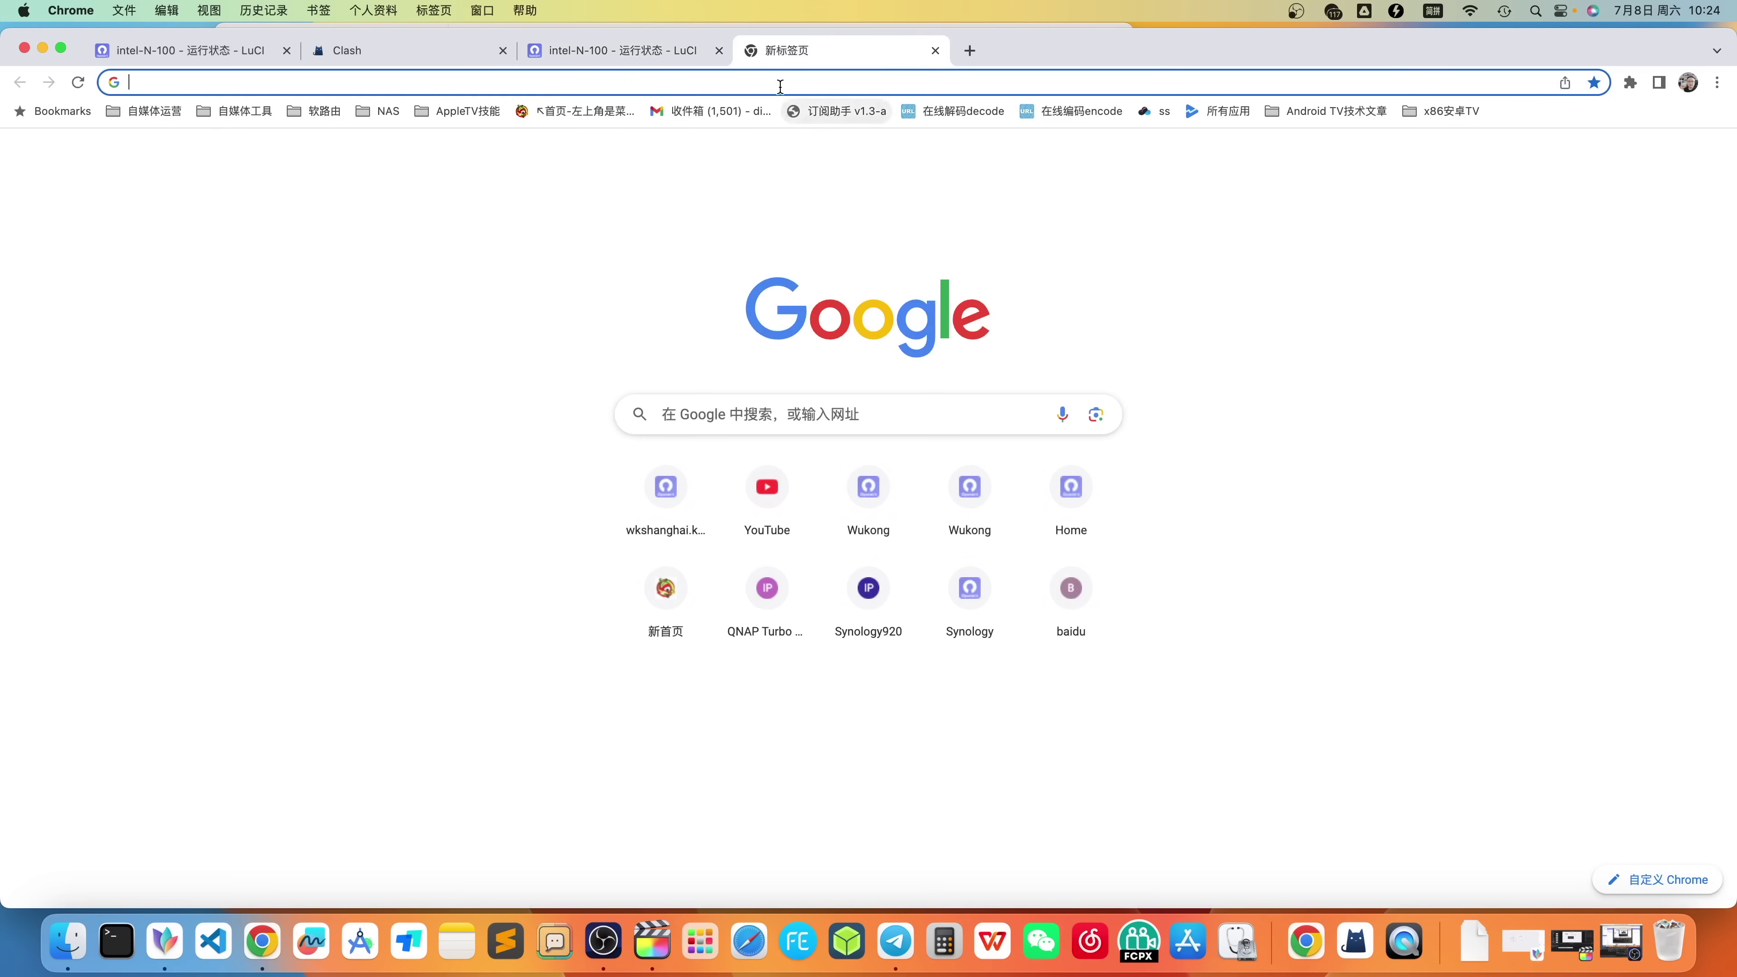
pyautogui.press('super+v')
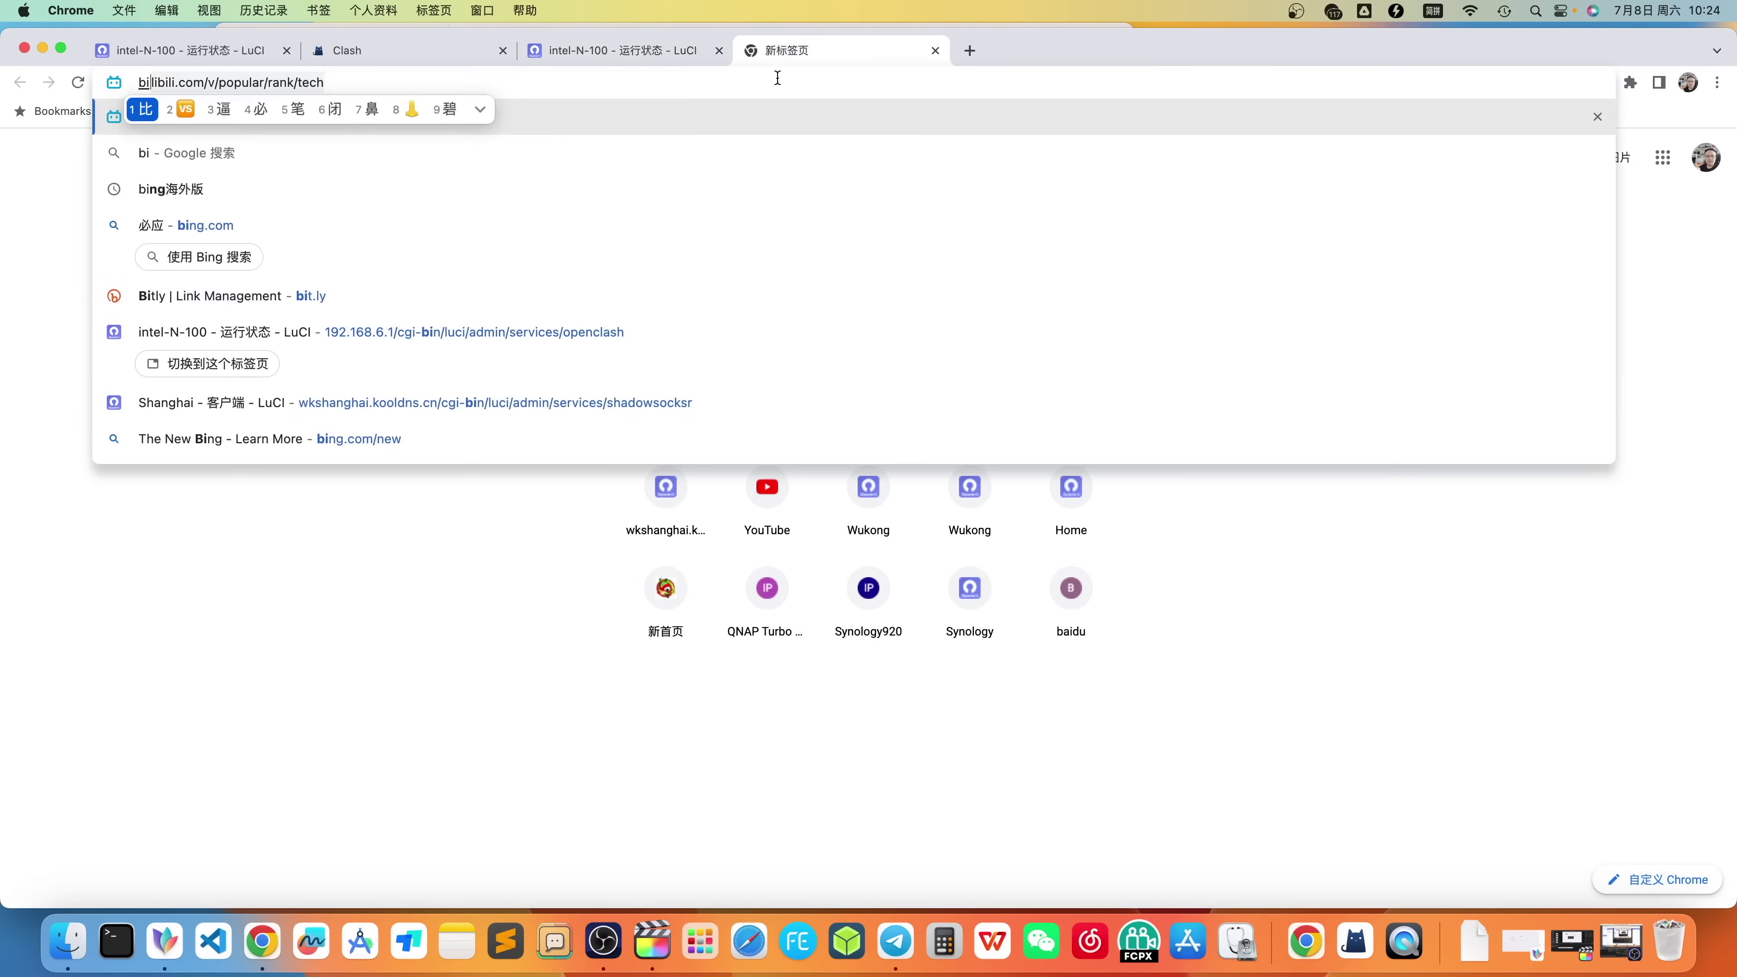
pyautogui.press('Return')
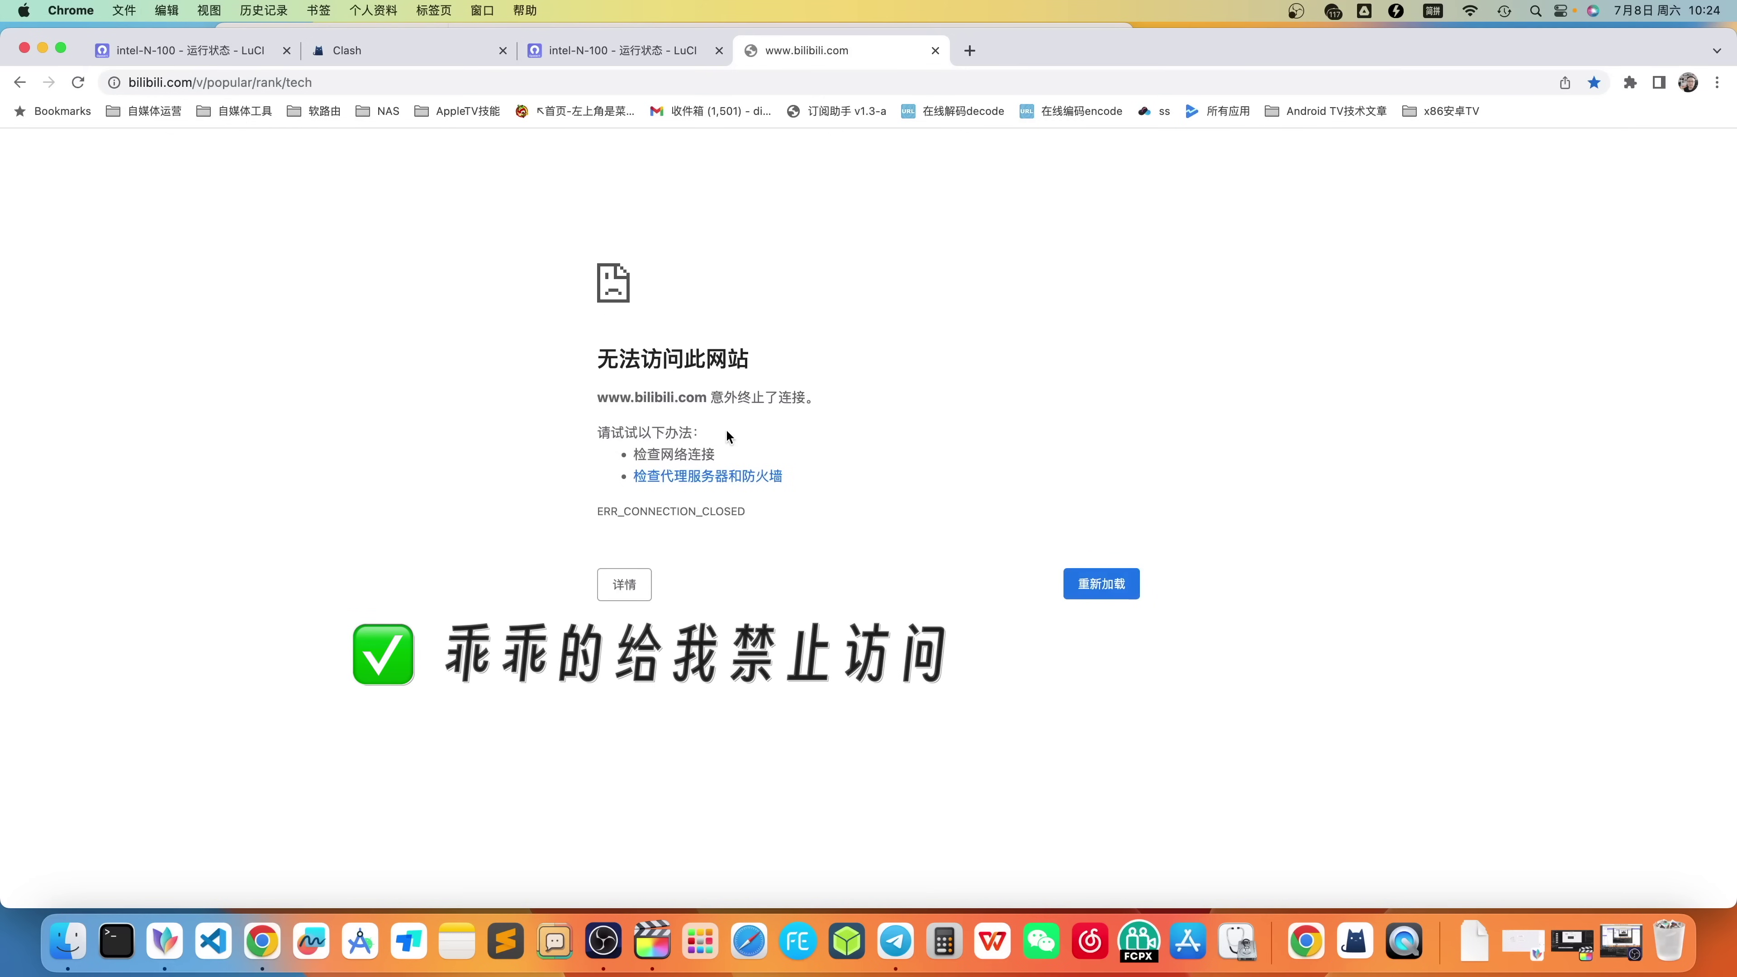
pyautogui.moveTo(707, 398); pyautogui.dragTo(831, 410)
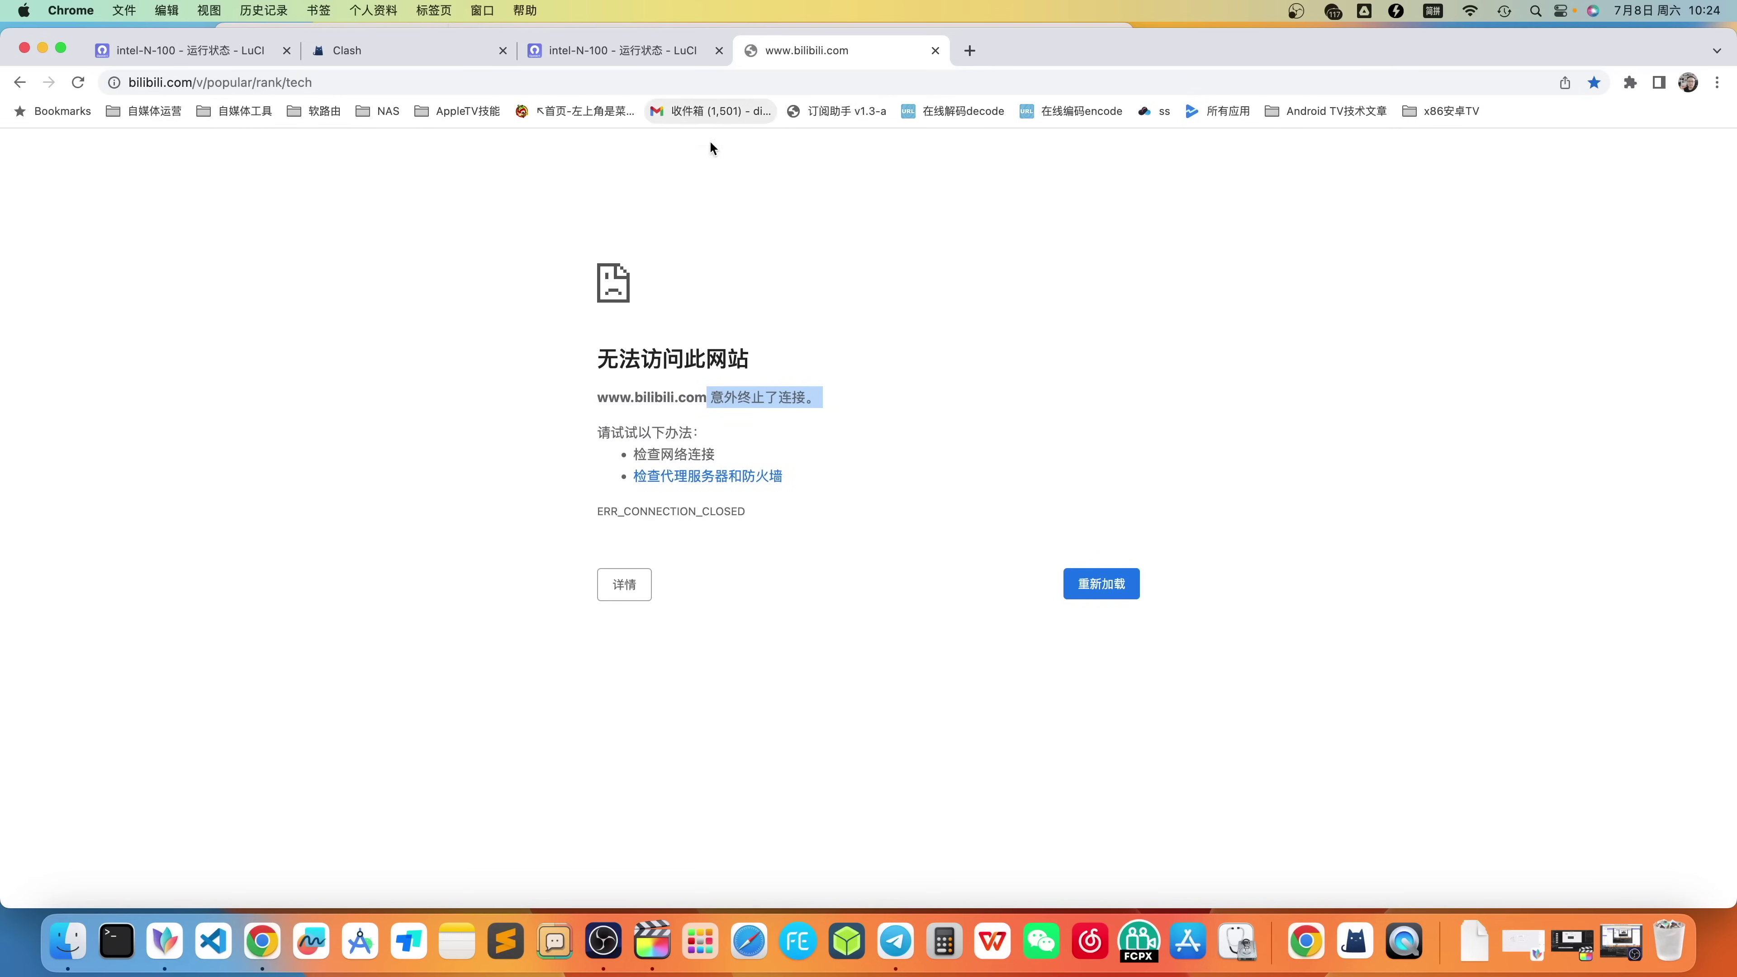
# - Load synology.com in a new tab and scroll its homepage to confirm it opens
pyautogui.click(973, 55)
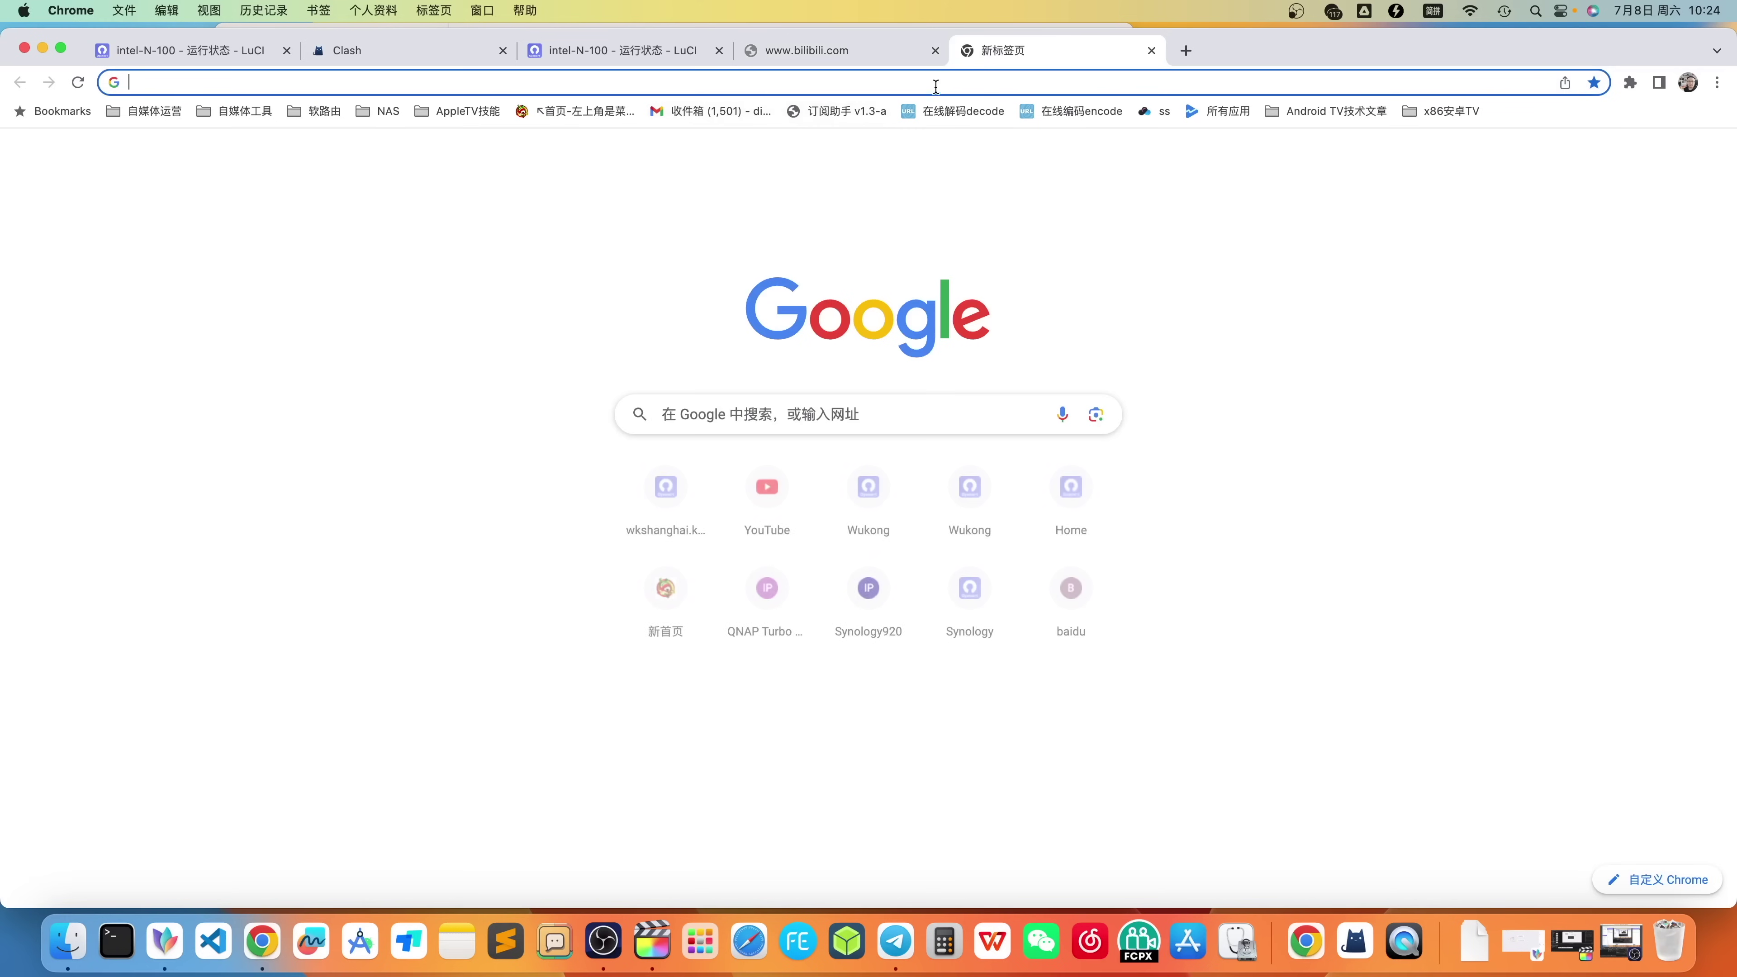
pyautogui.write('sy')
pyautogui.press('Return')
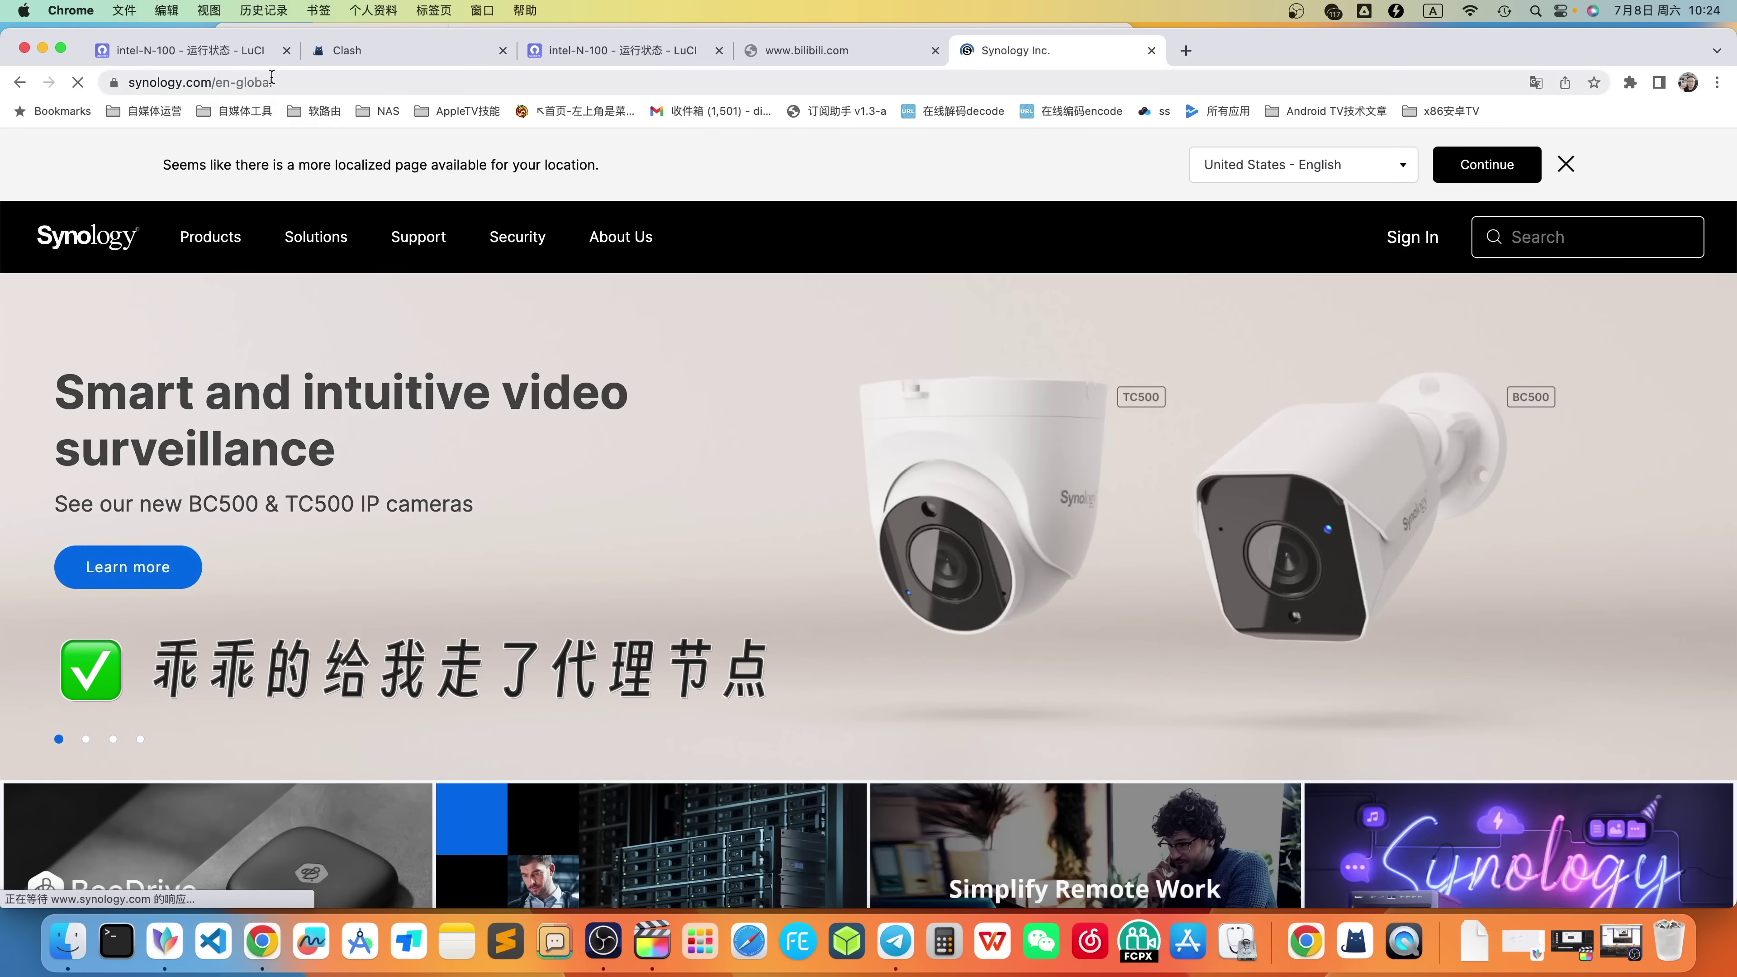
pyautogui.scroll(-15, 987, 724)
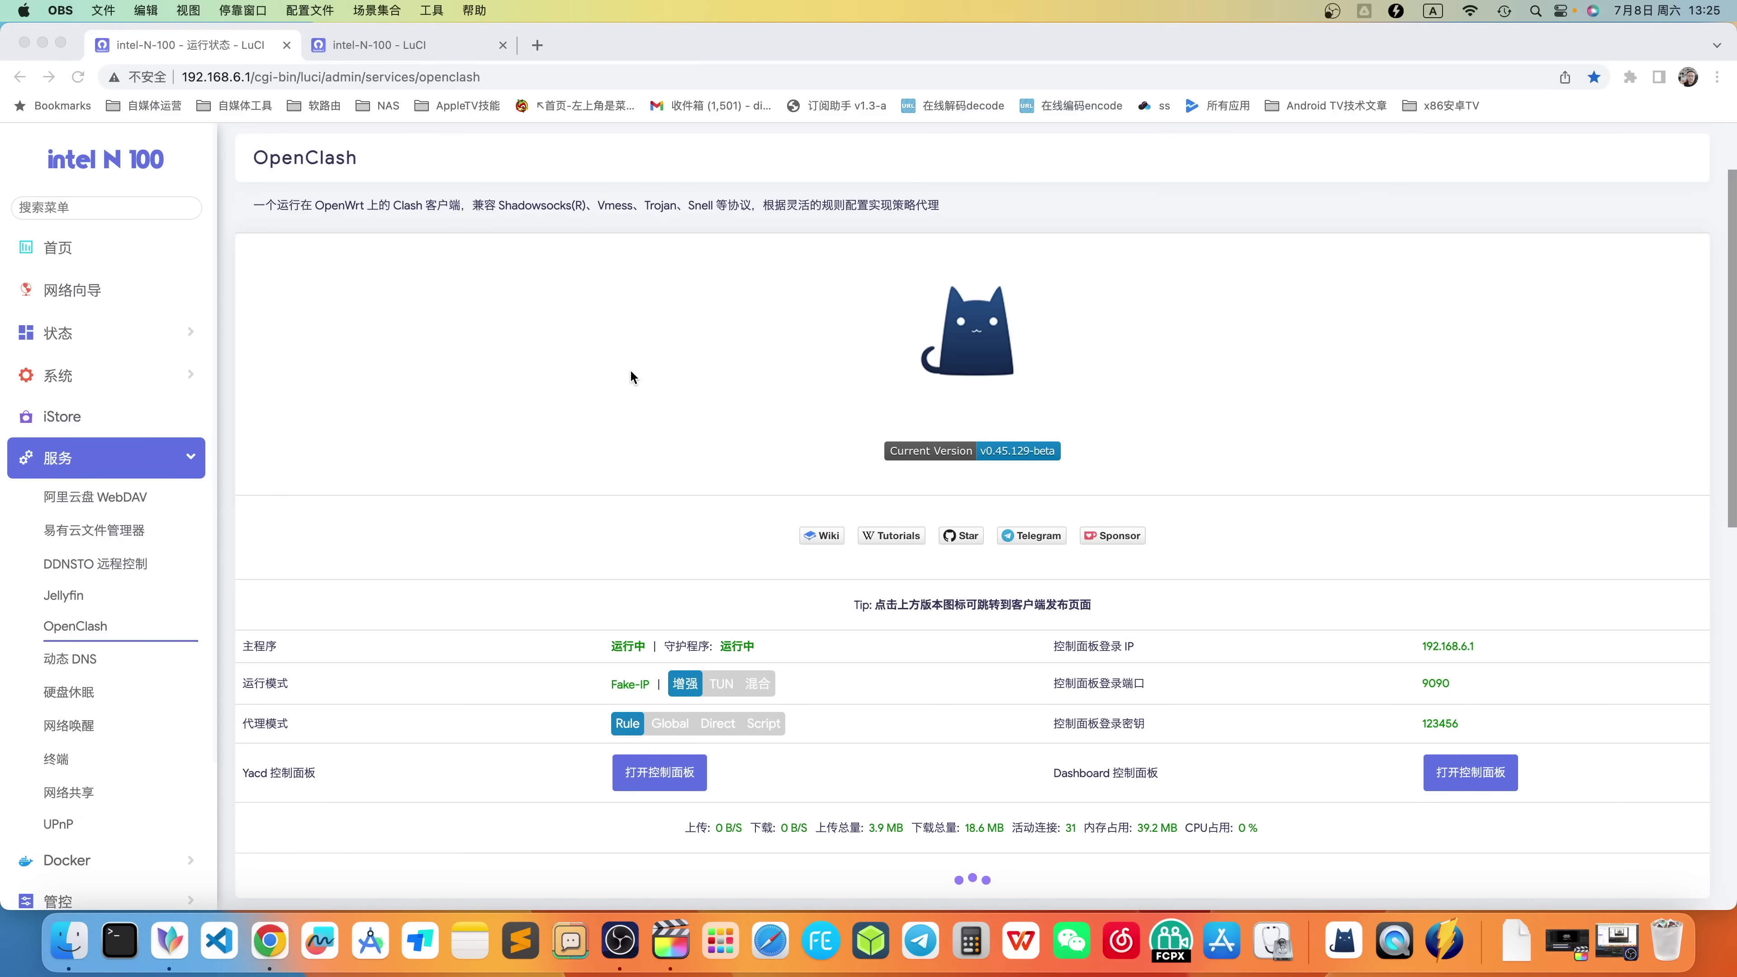
# - Scroll the OpenClash status page, then go to 服务 > DDNSTO 远程控制
pyautogui.scroll(-1, 591, 441)
pyautogui.scroll(-2, 589, 437)
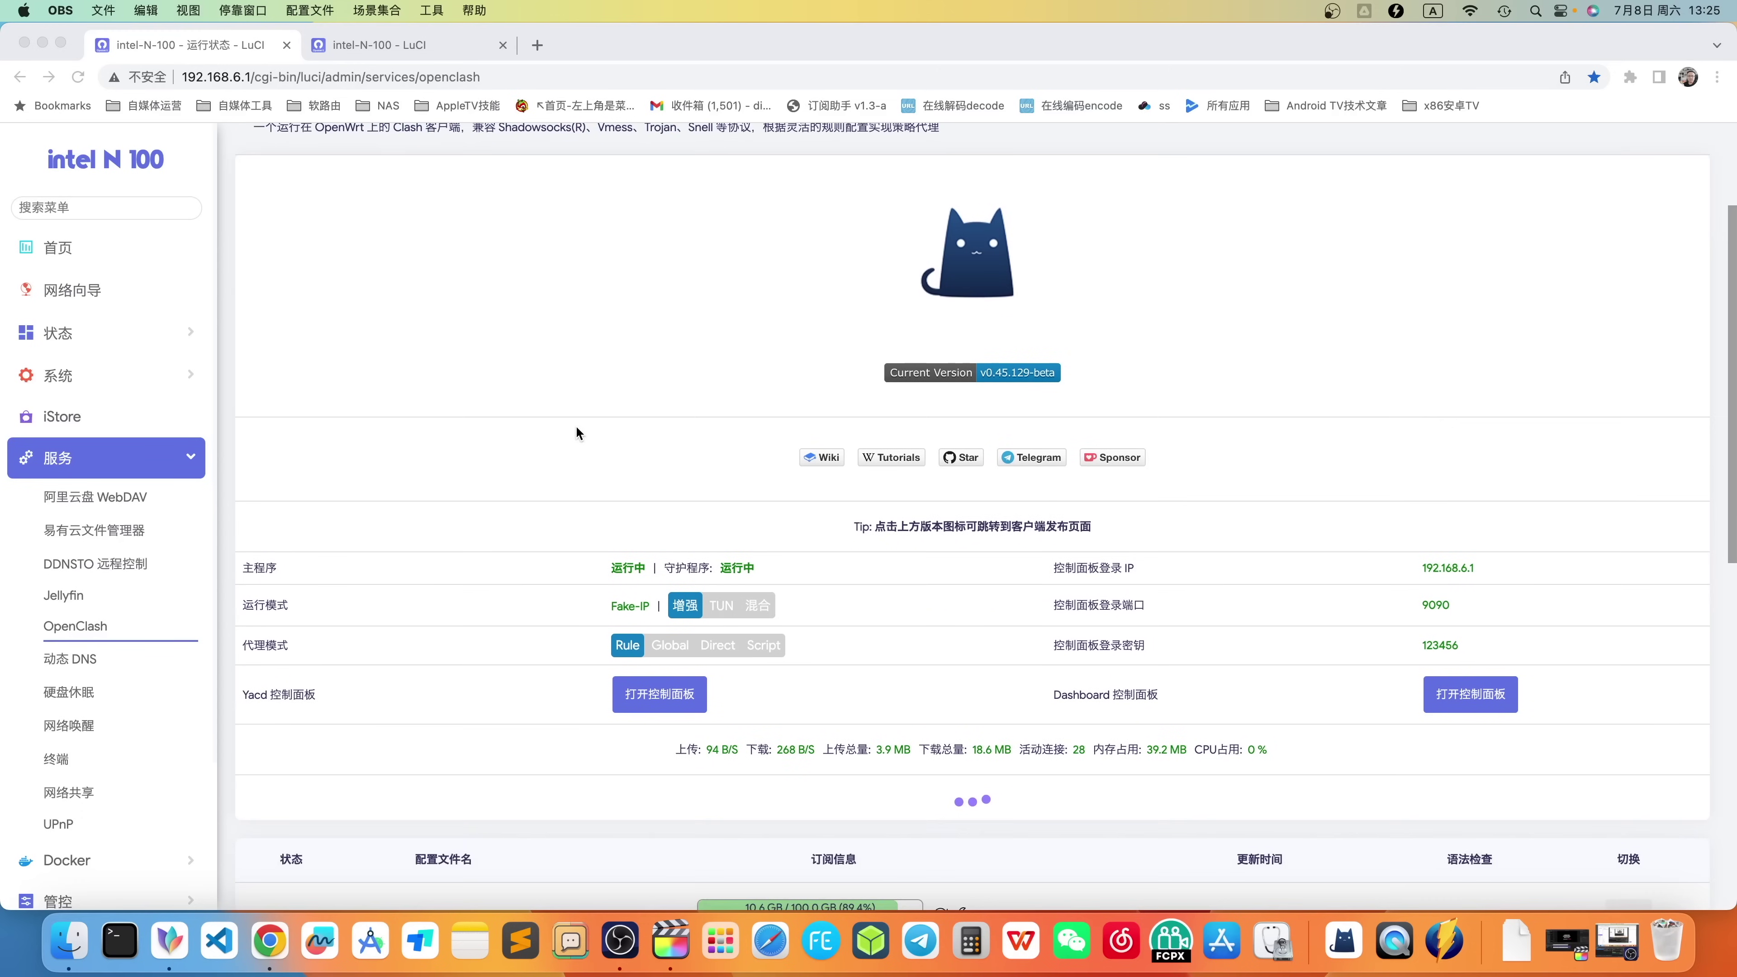
pyautogui.scroll(5, 589, 435)
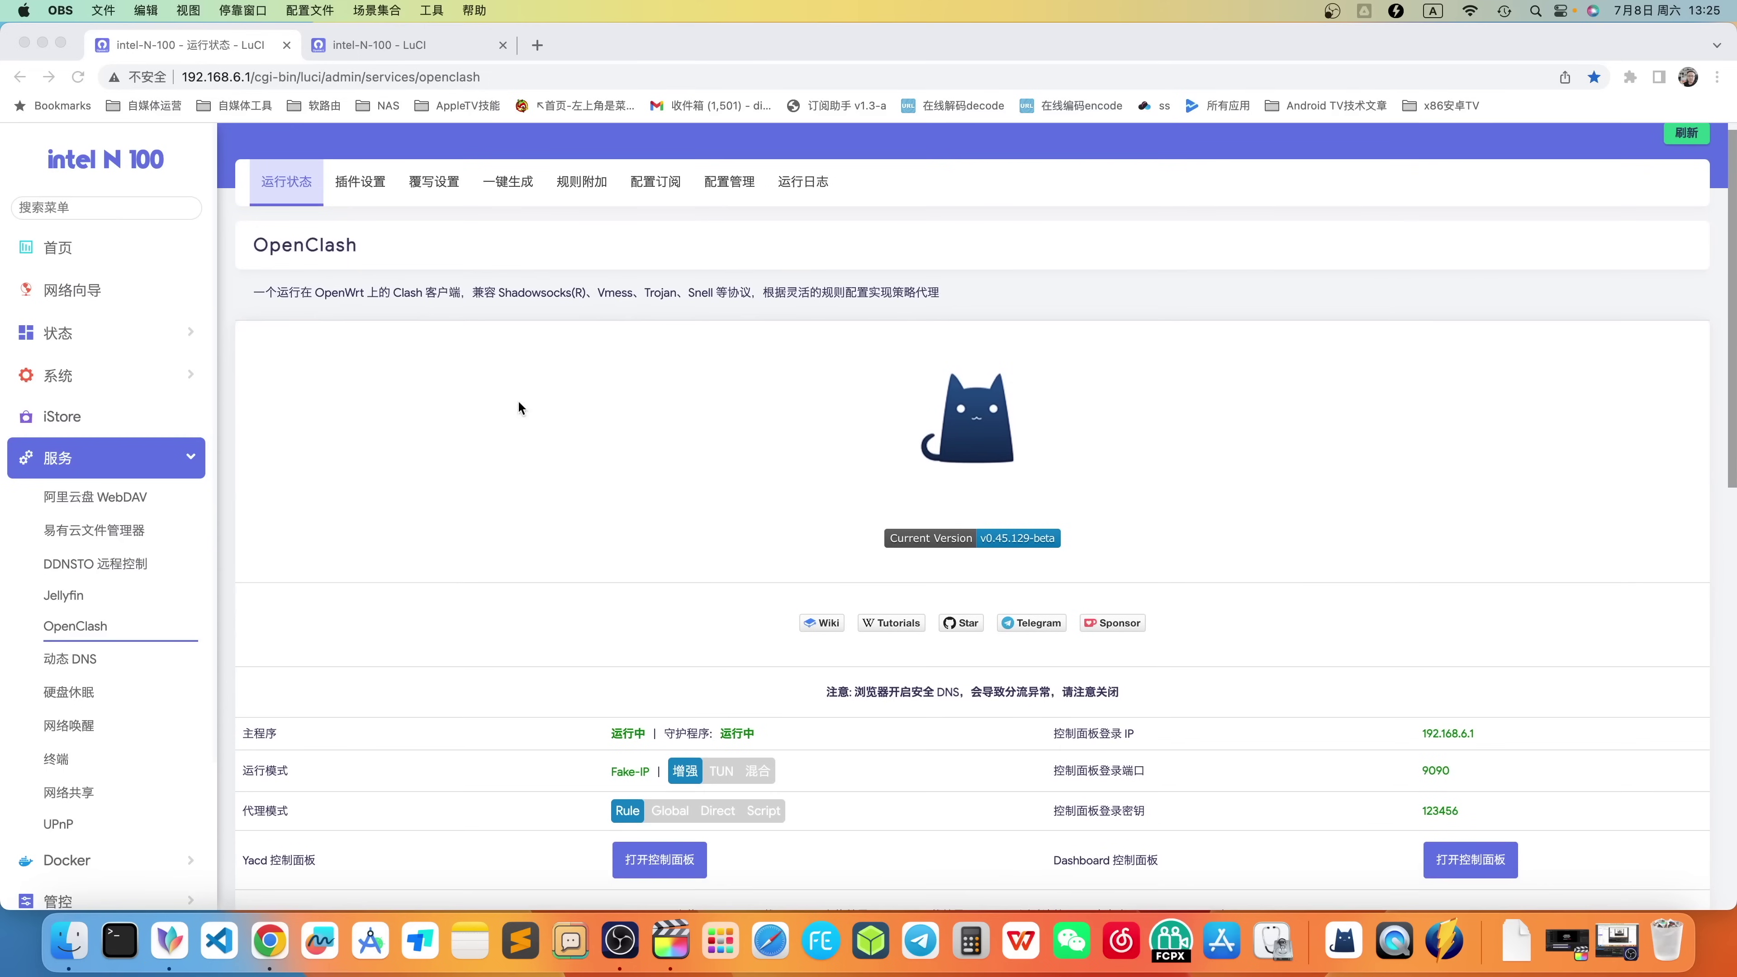
pyautogui.scroll(-1, 923, 451)
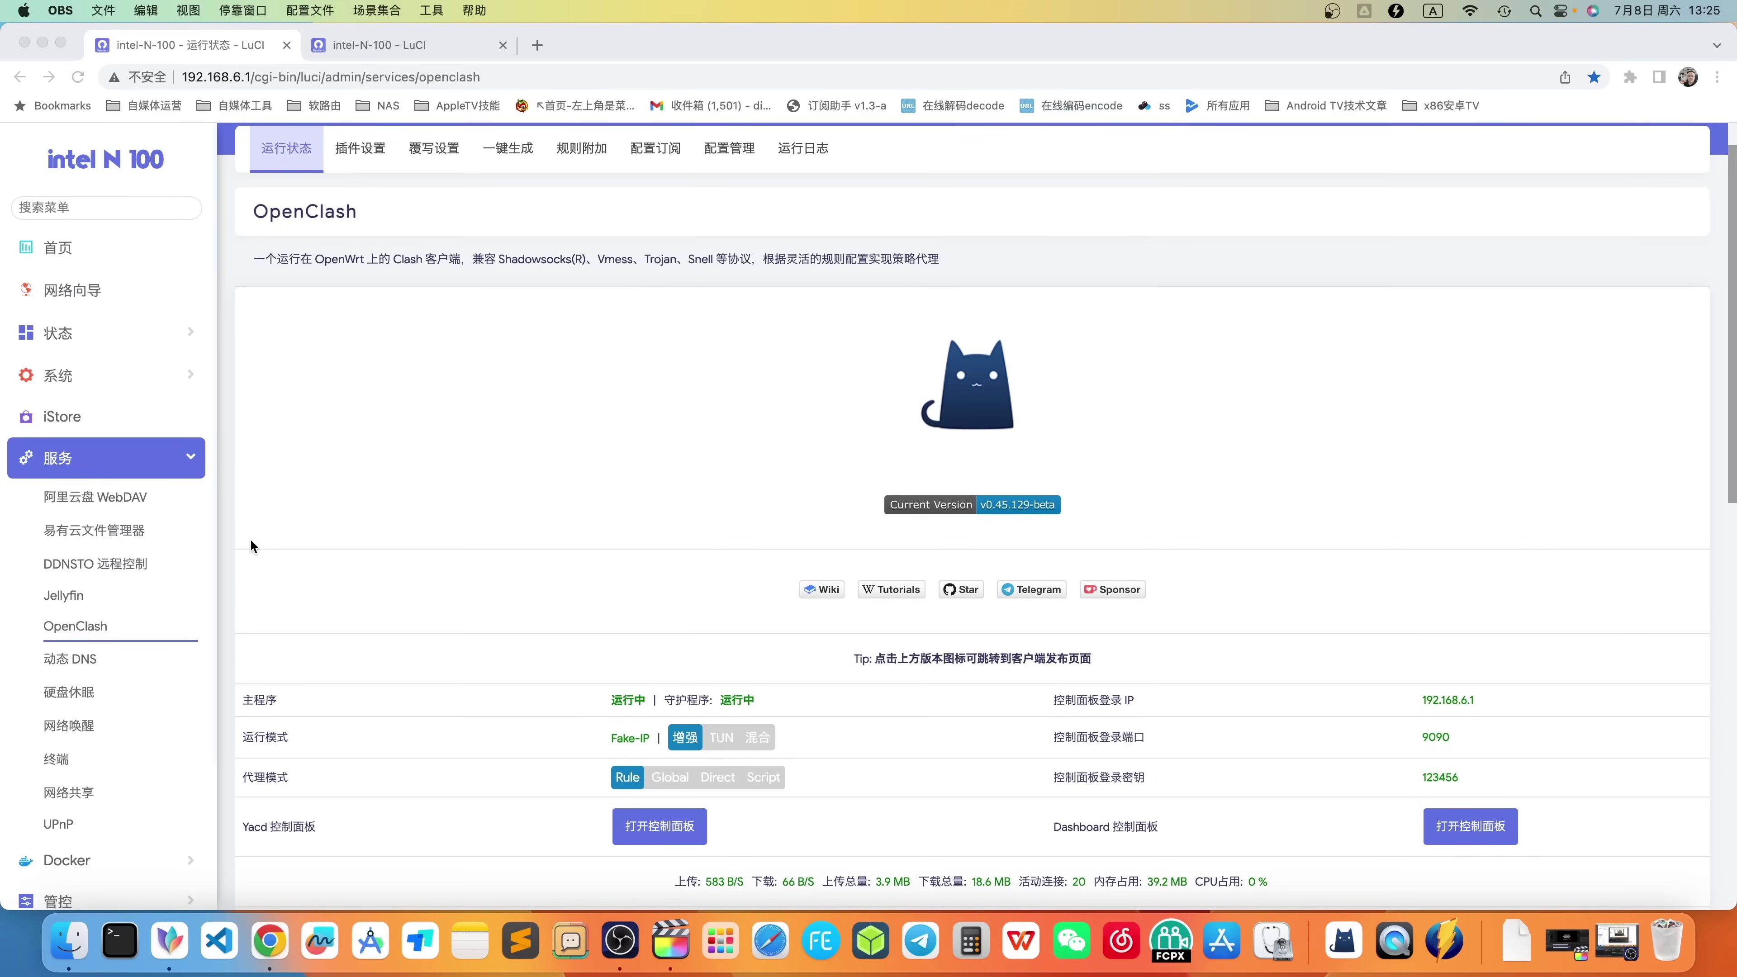
pyautogui.click(111, 562)
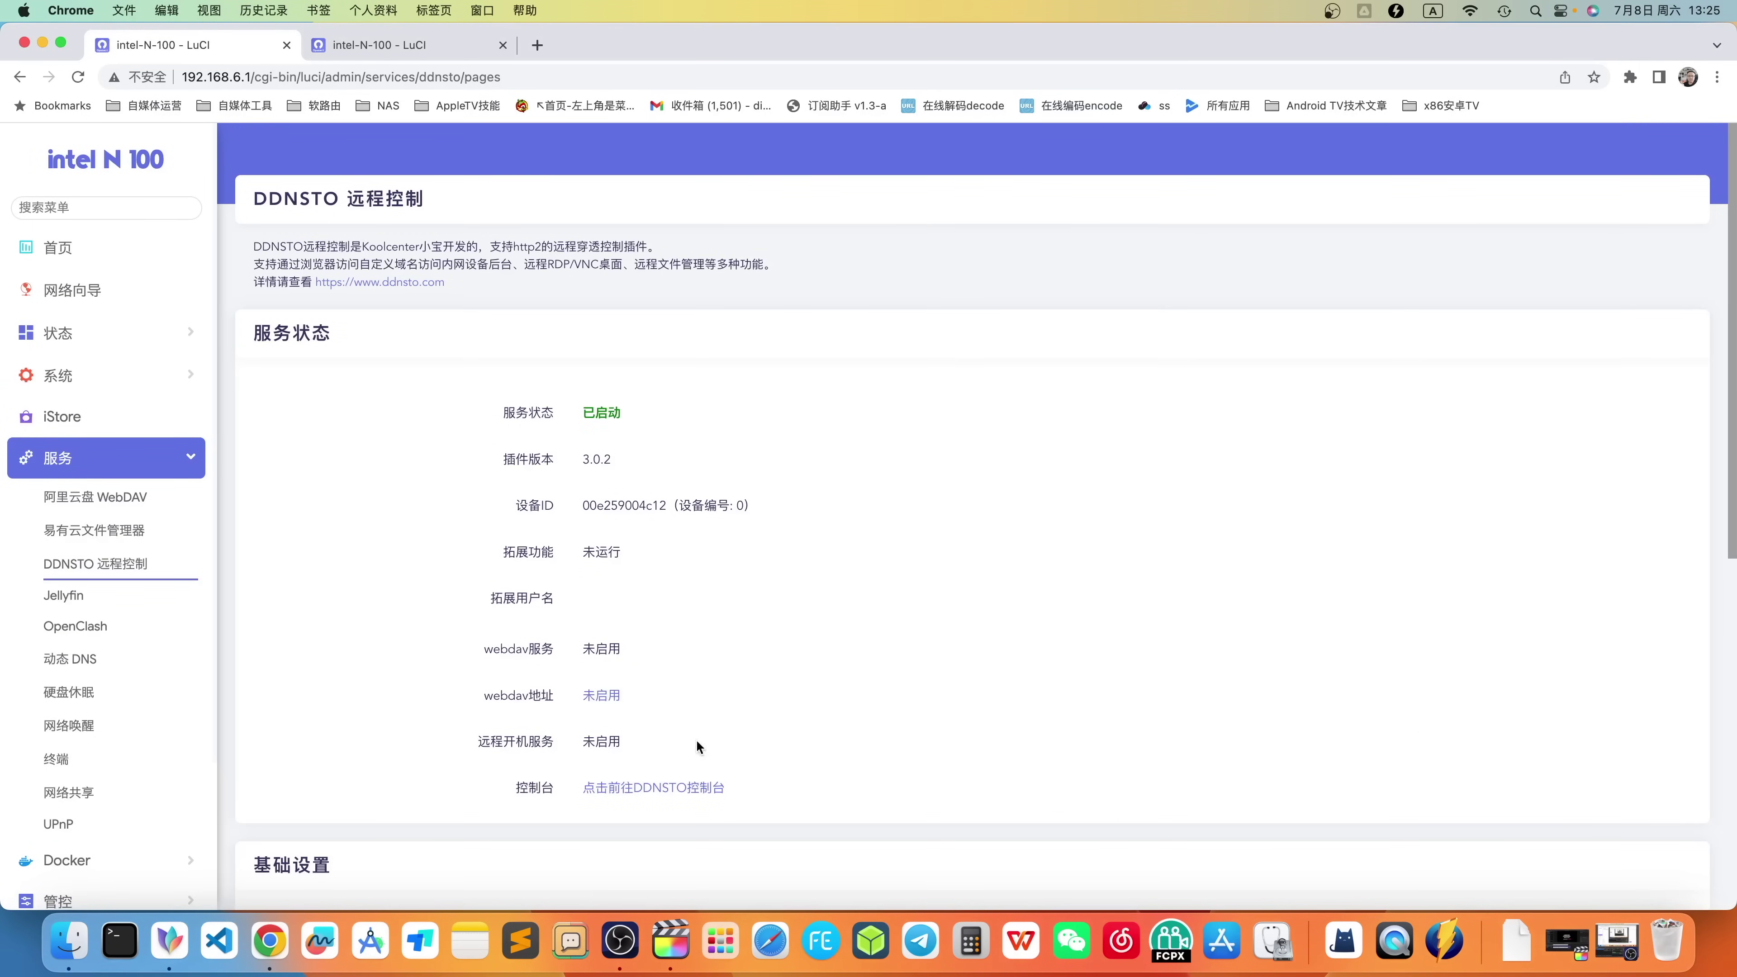
# - From the DDNSTO console, open the router through its mapped domain and check the remote URL
pyautogui.click(627, 786)
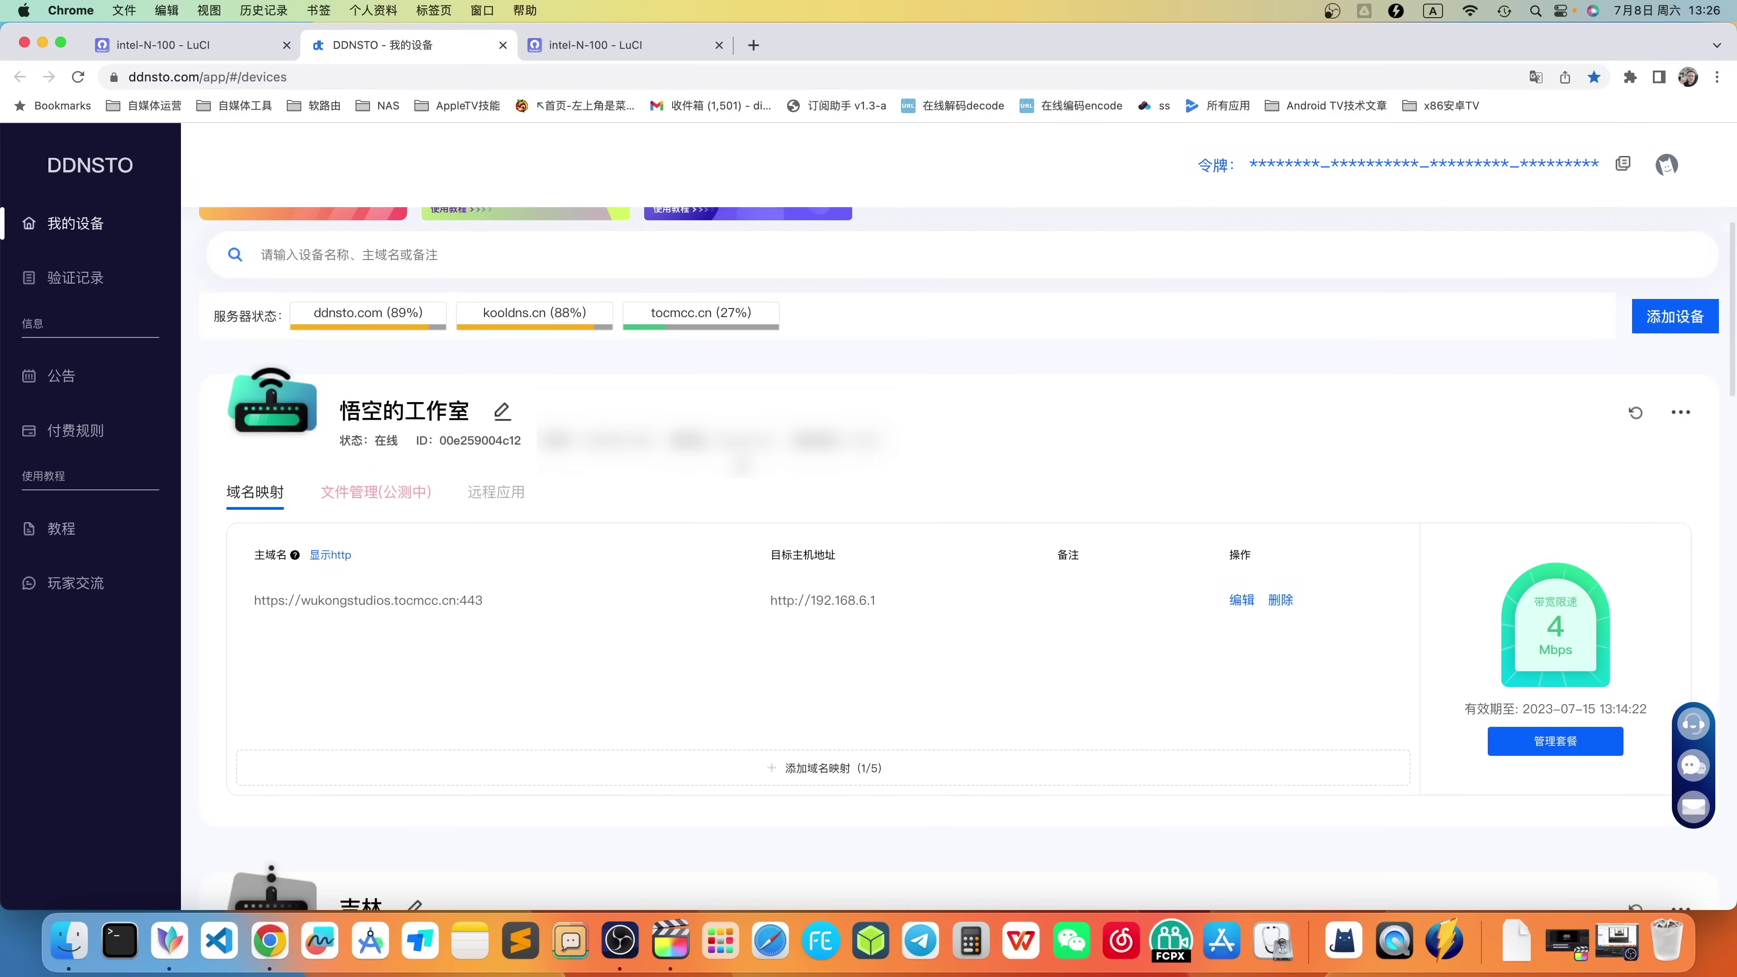
pyautogui.scroll(-1, 742, 465)
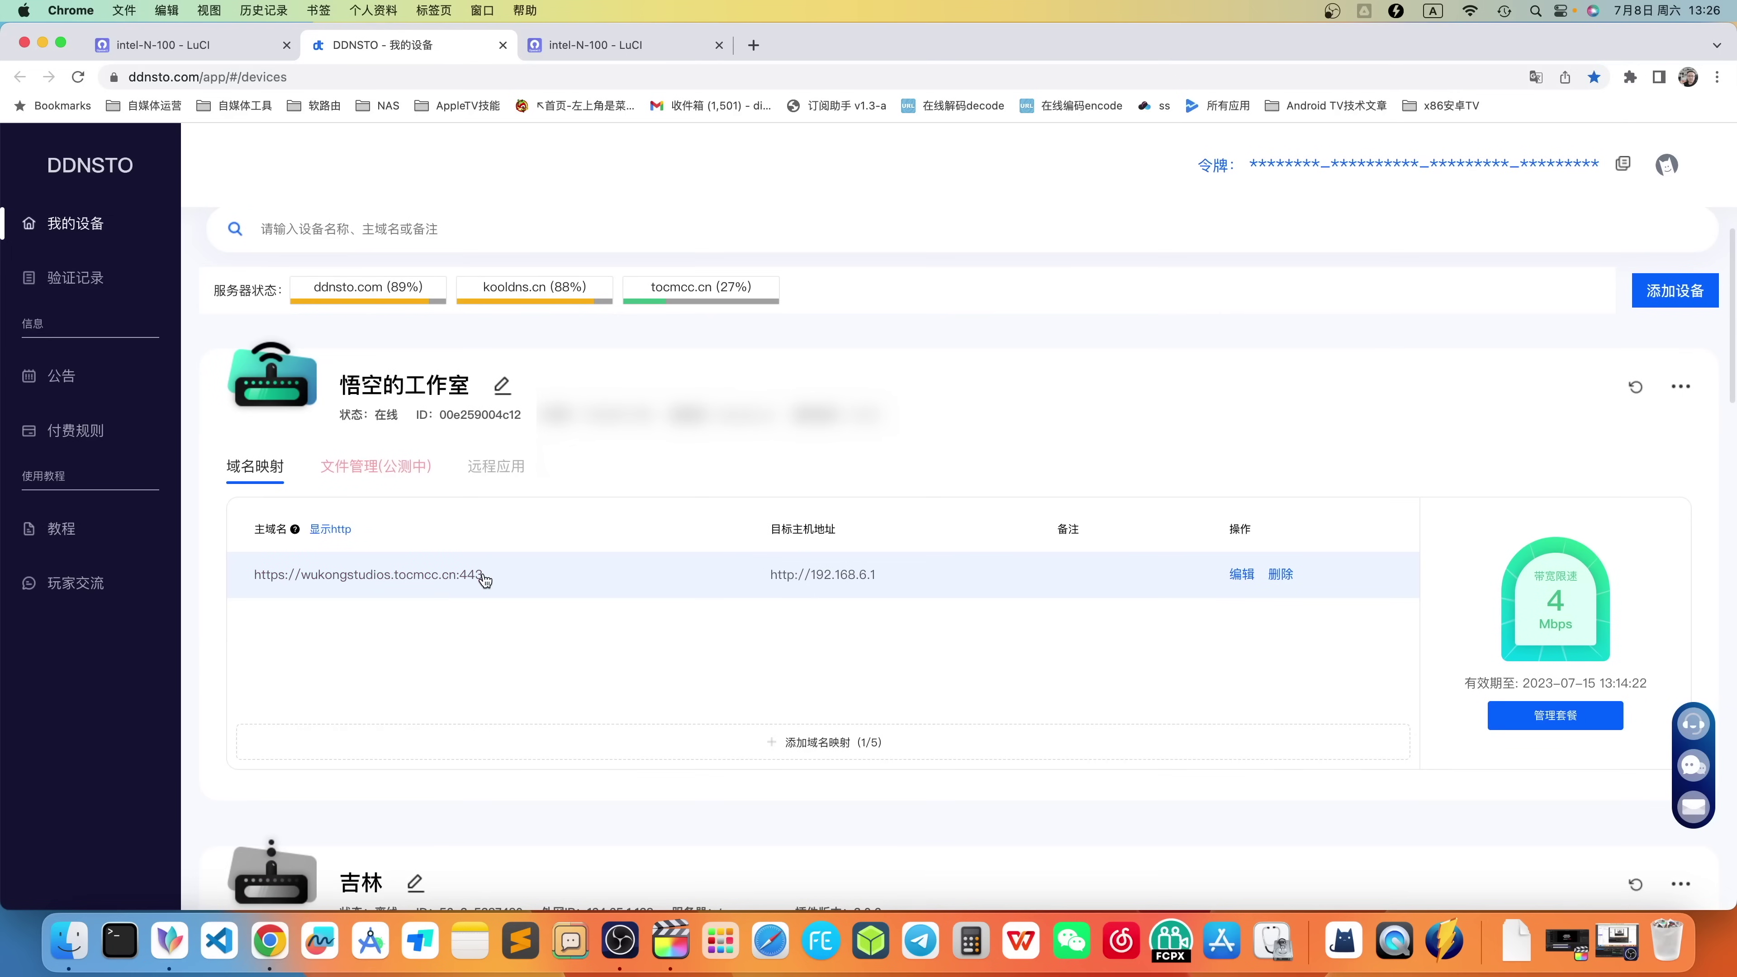
pyautogui.click(441, 576)
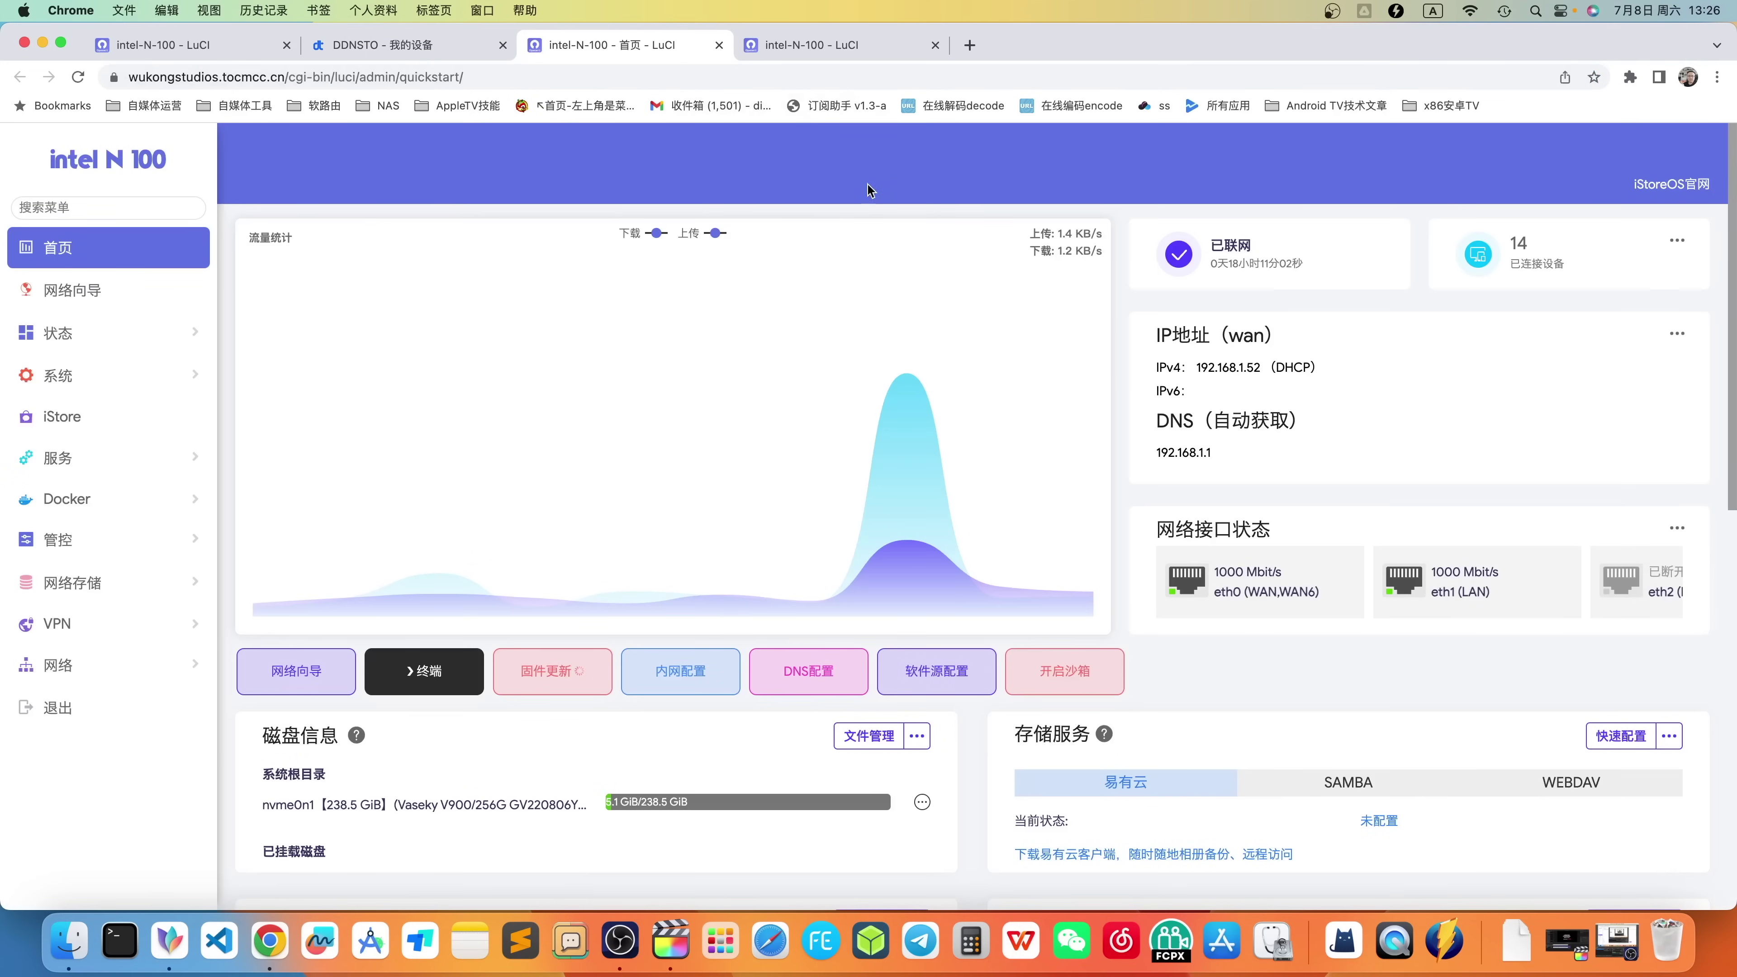
pyautogui.scroll(-5, 925, 254)
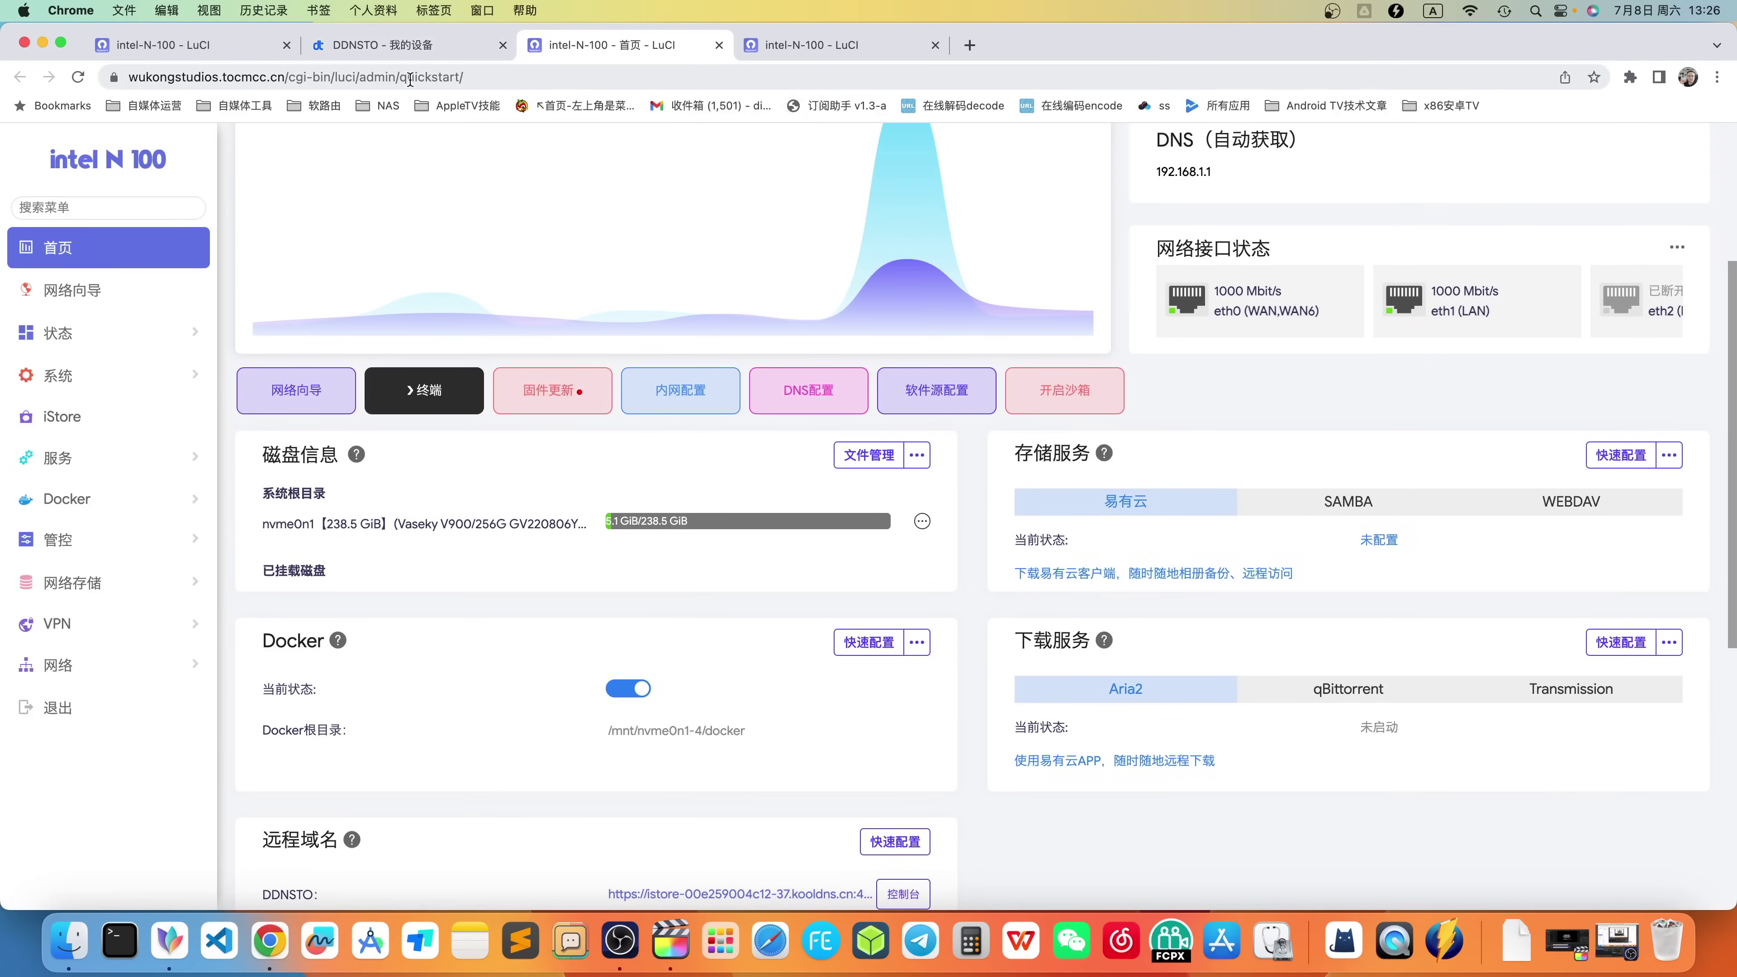
pyautogui.click(410, 79)
pyautogui.click(540, 77)
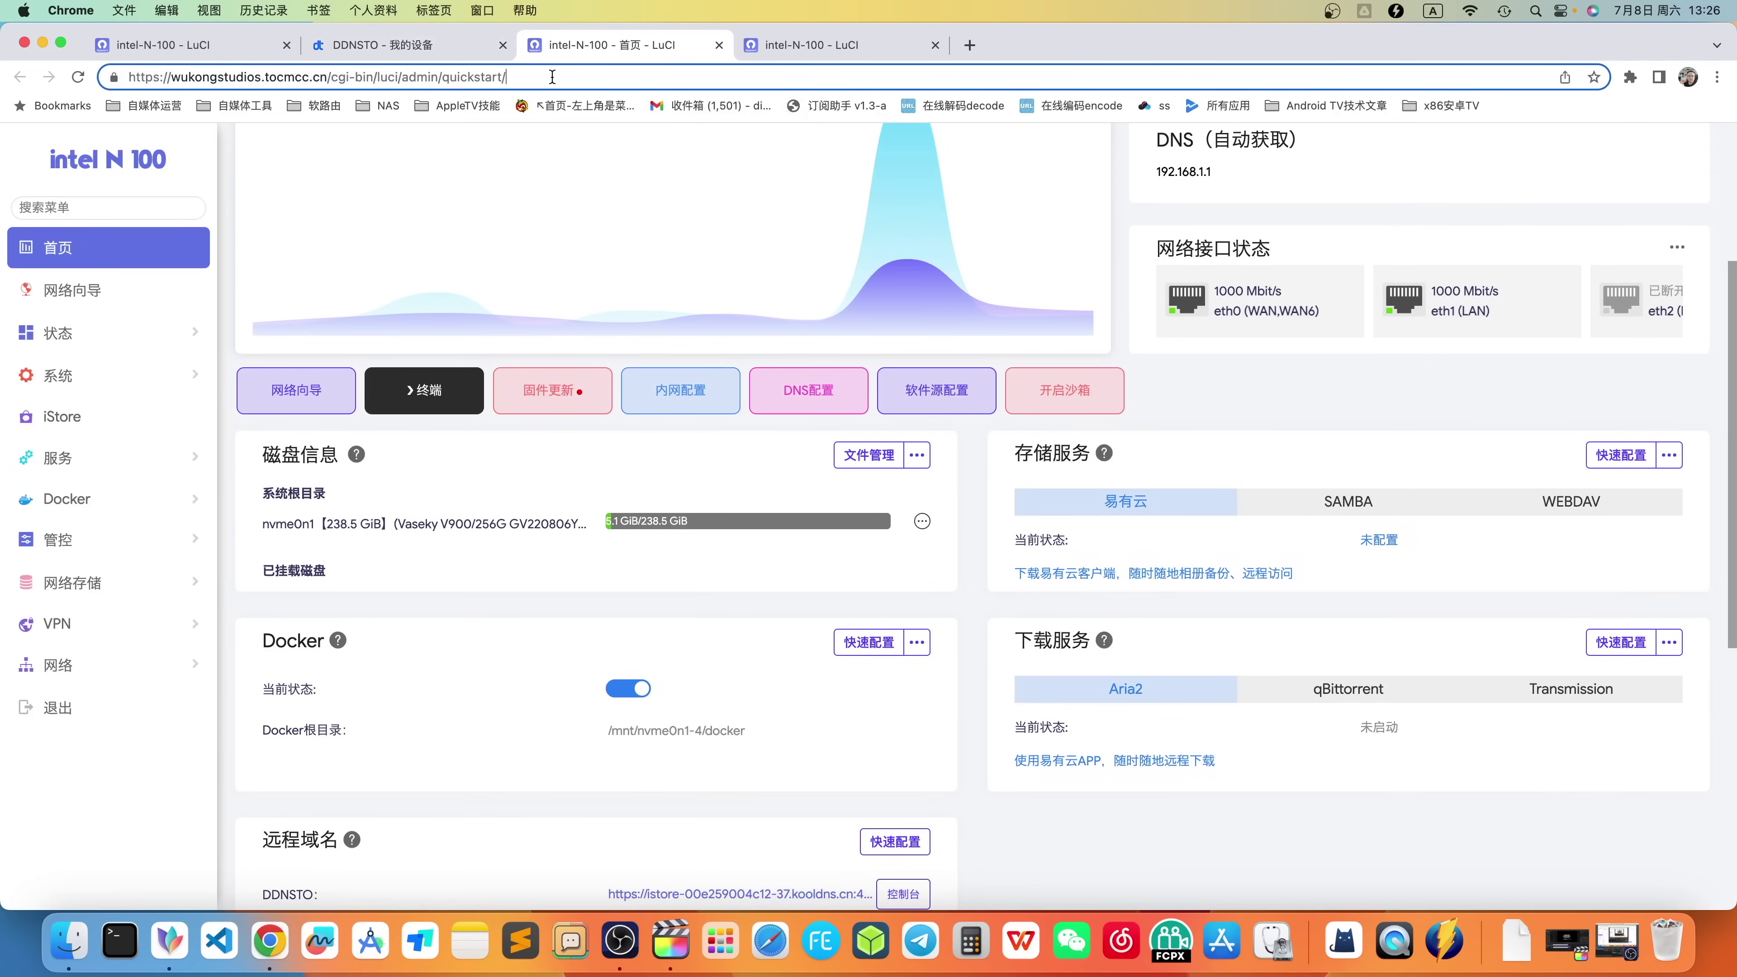
pyautogui.moveTo(541, 77); pyautogui.dragTo(105, 52)
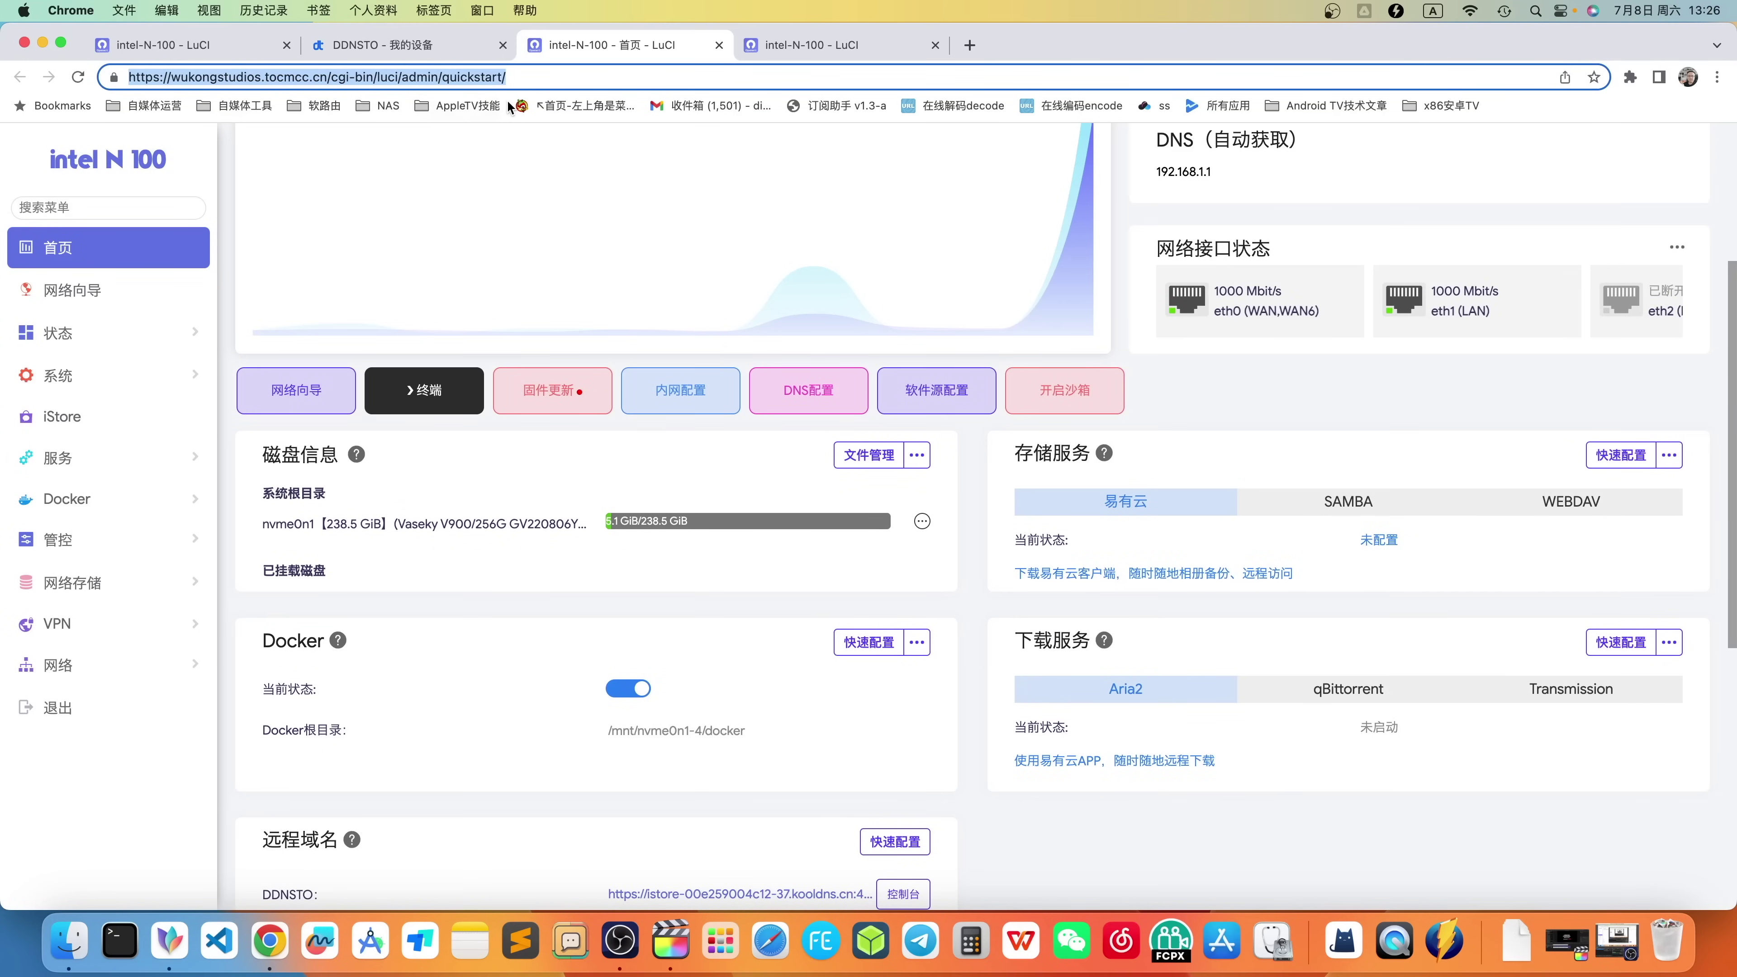
# - Open 服务 > OpenClash over the remote connection to reach its 运行状态 page
pyautogui.moveTo(518, 280)
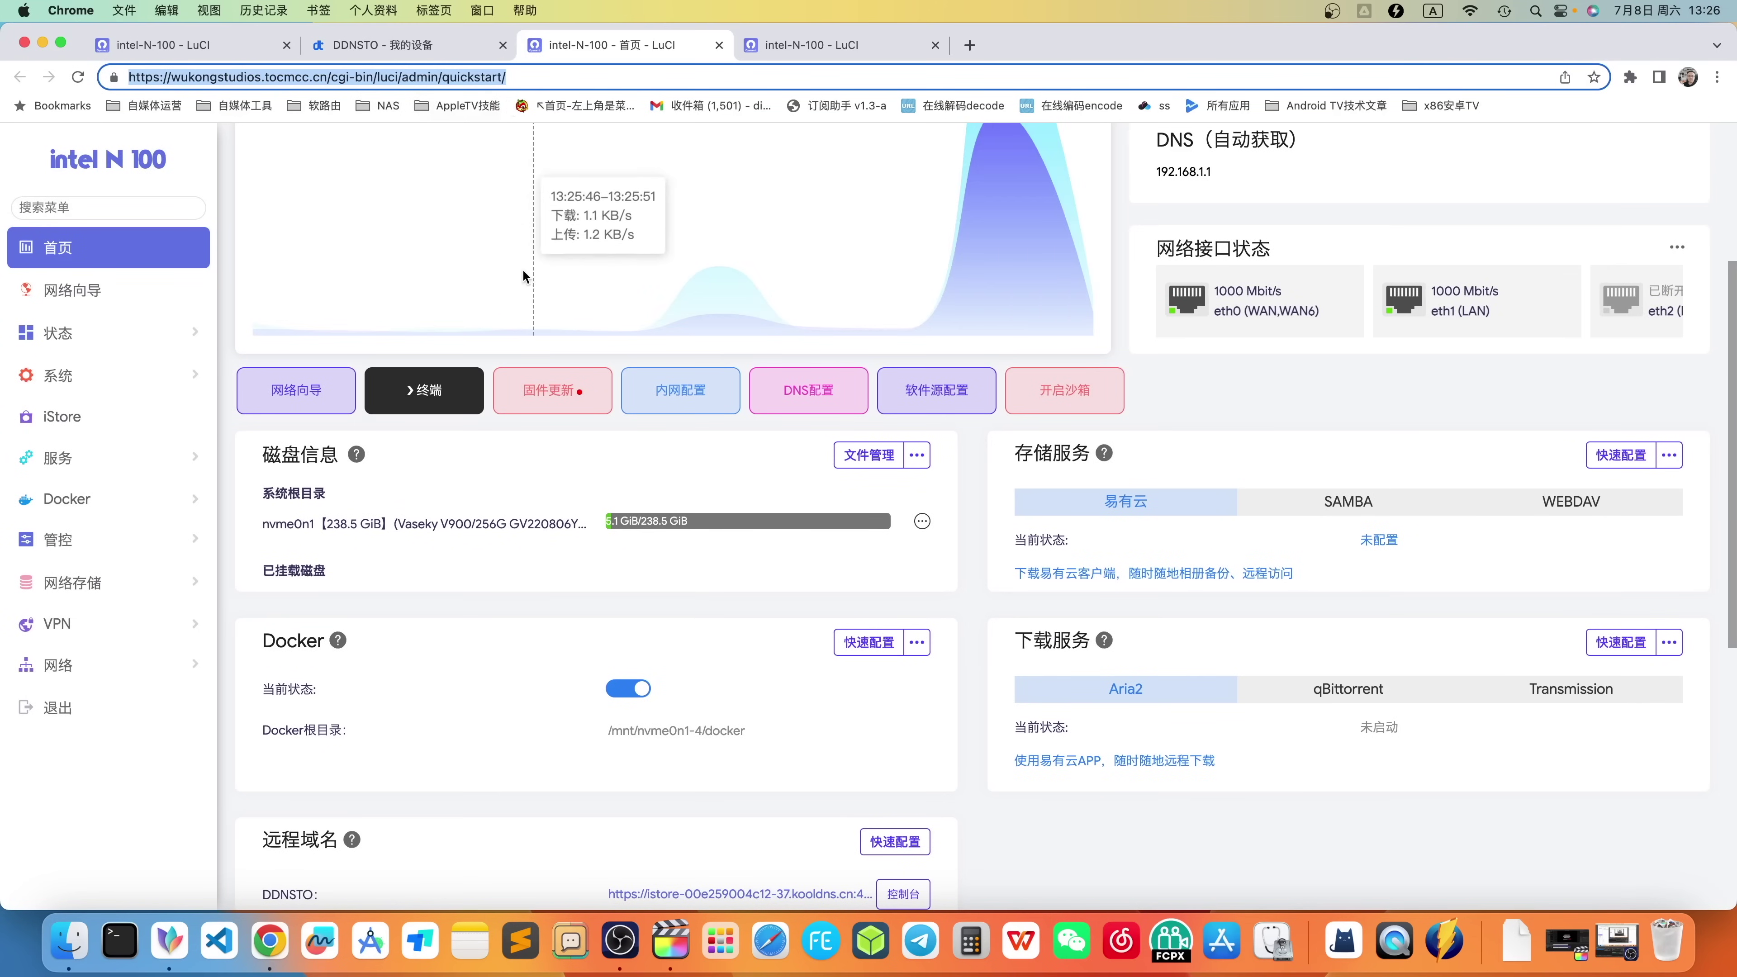
pyautogui.scroll(-3, 523, 271)
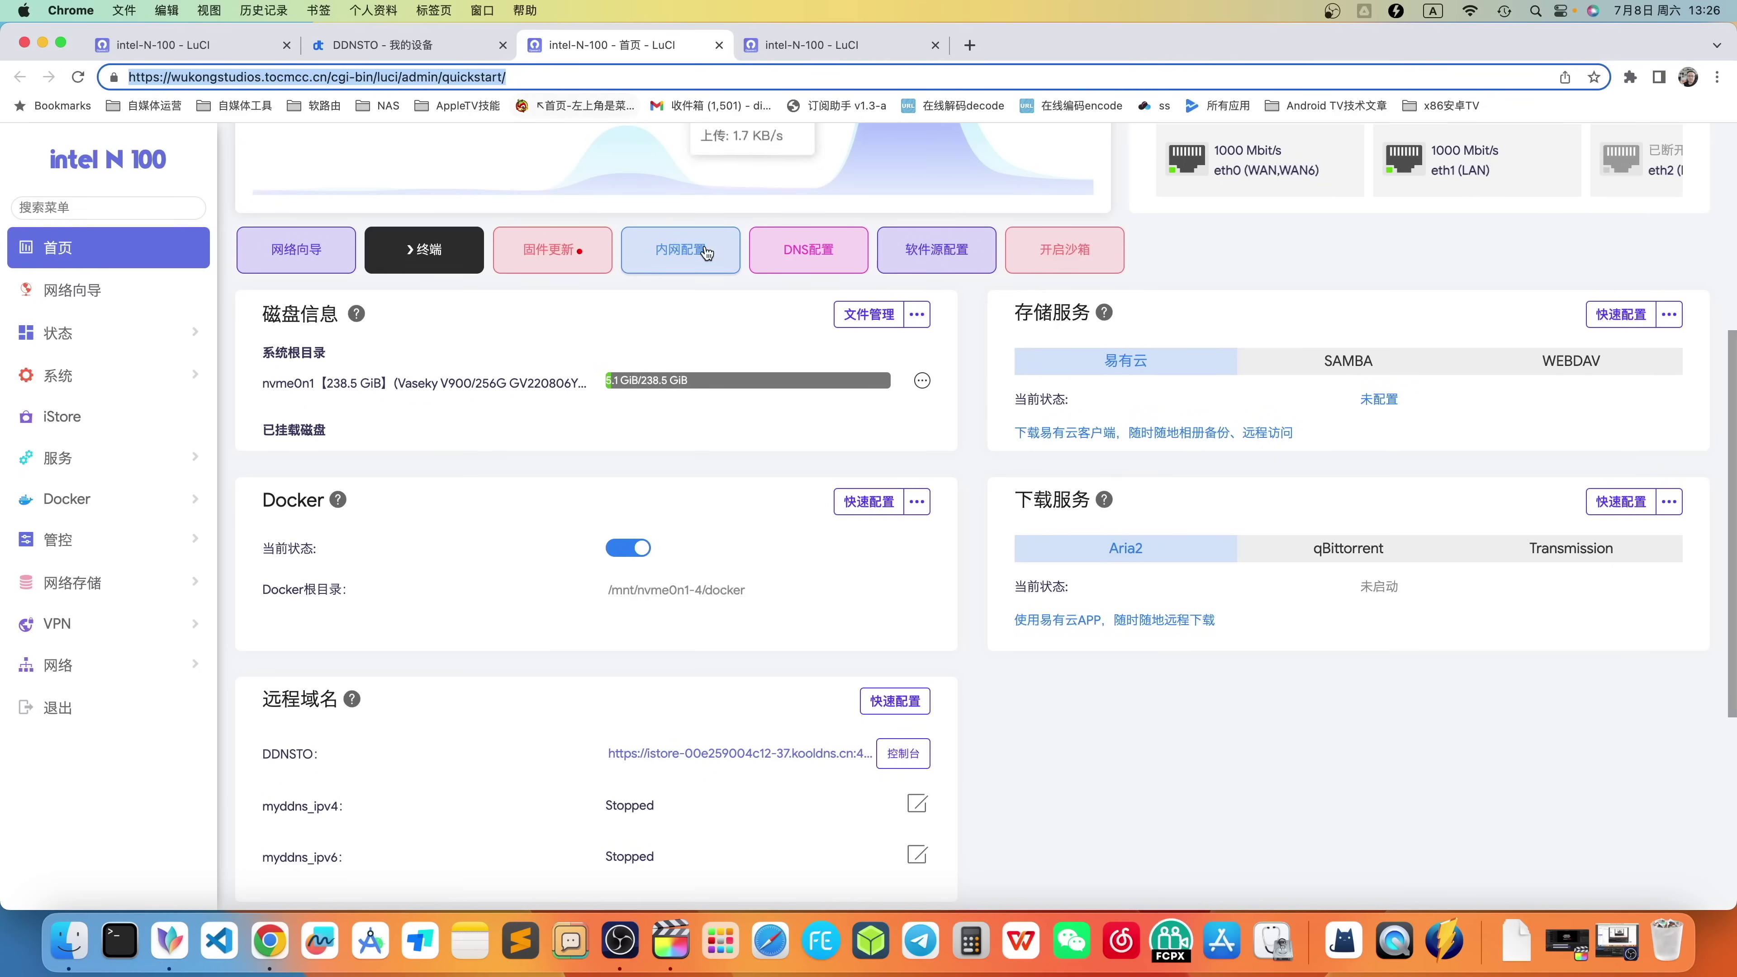
pyautogui.scroll(5, 729, 339)
pyautogui.click(62, 458)
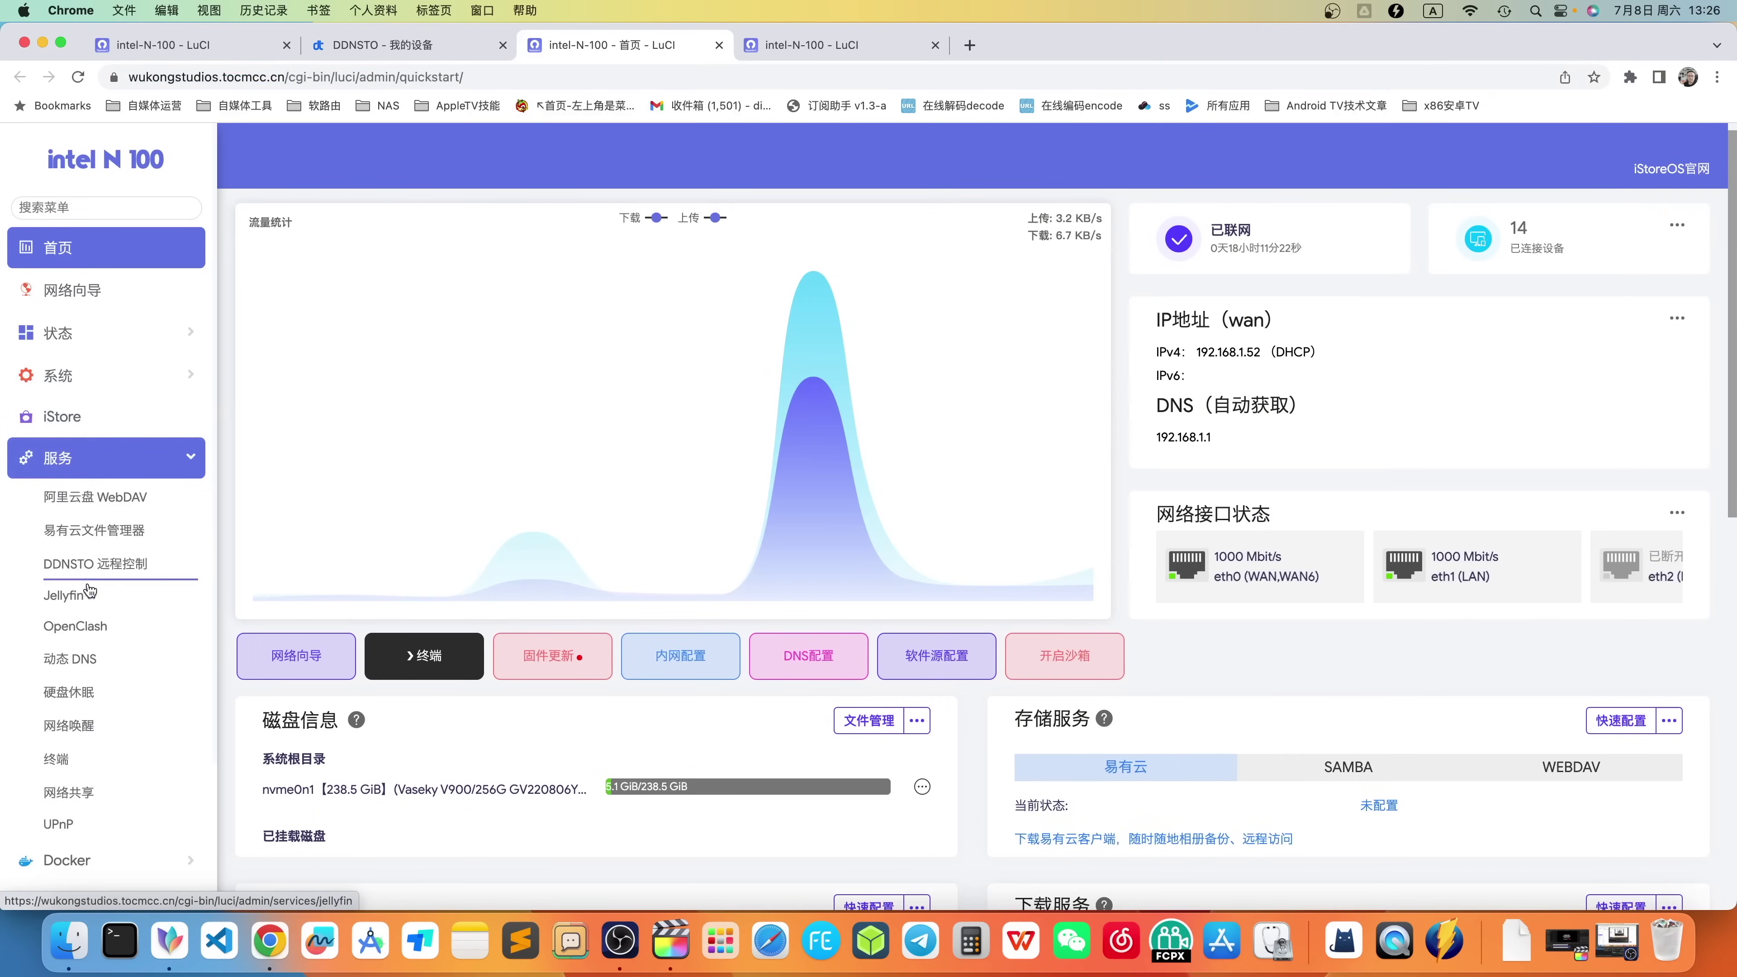
pyautogui.click(81, 627)
pyautogui.scroll(-2, 717, 402)
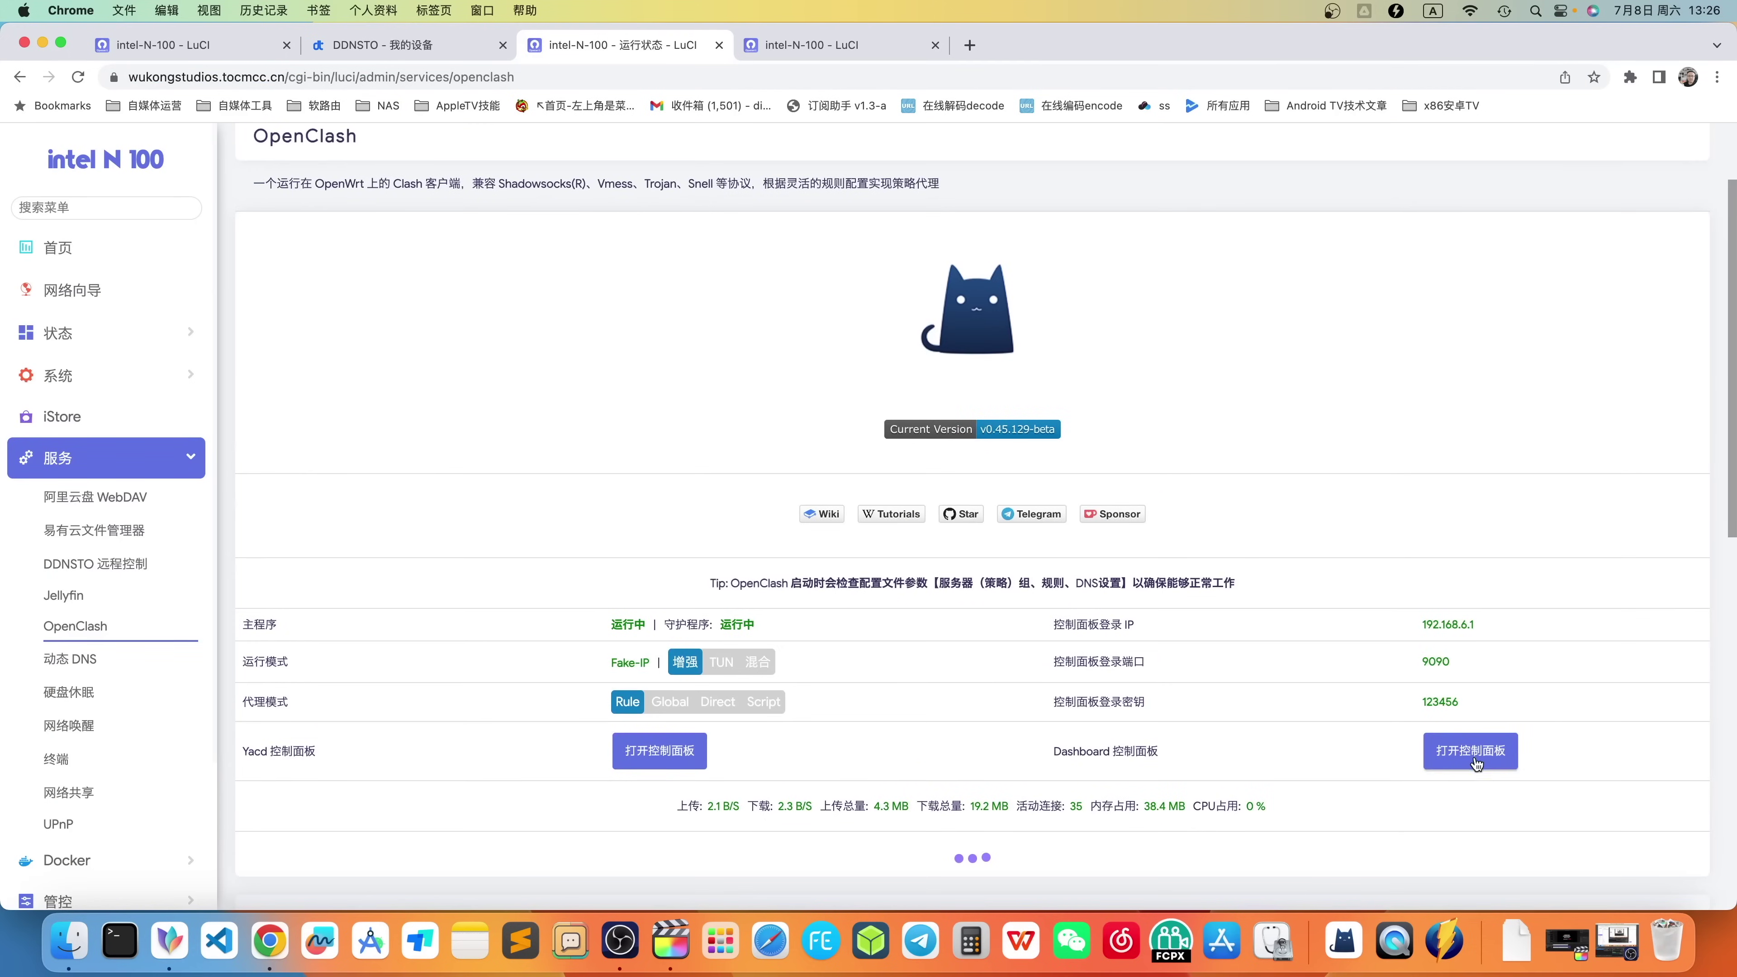
# - Try the Clash dashboard remotely on port 9090, see ERR_CONNECTION_RESET, and return to 运行状态
pyautogui.click(1465, 747)
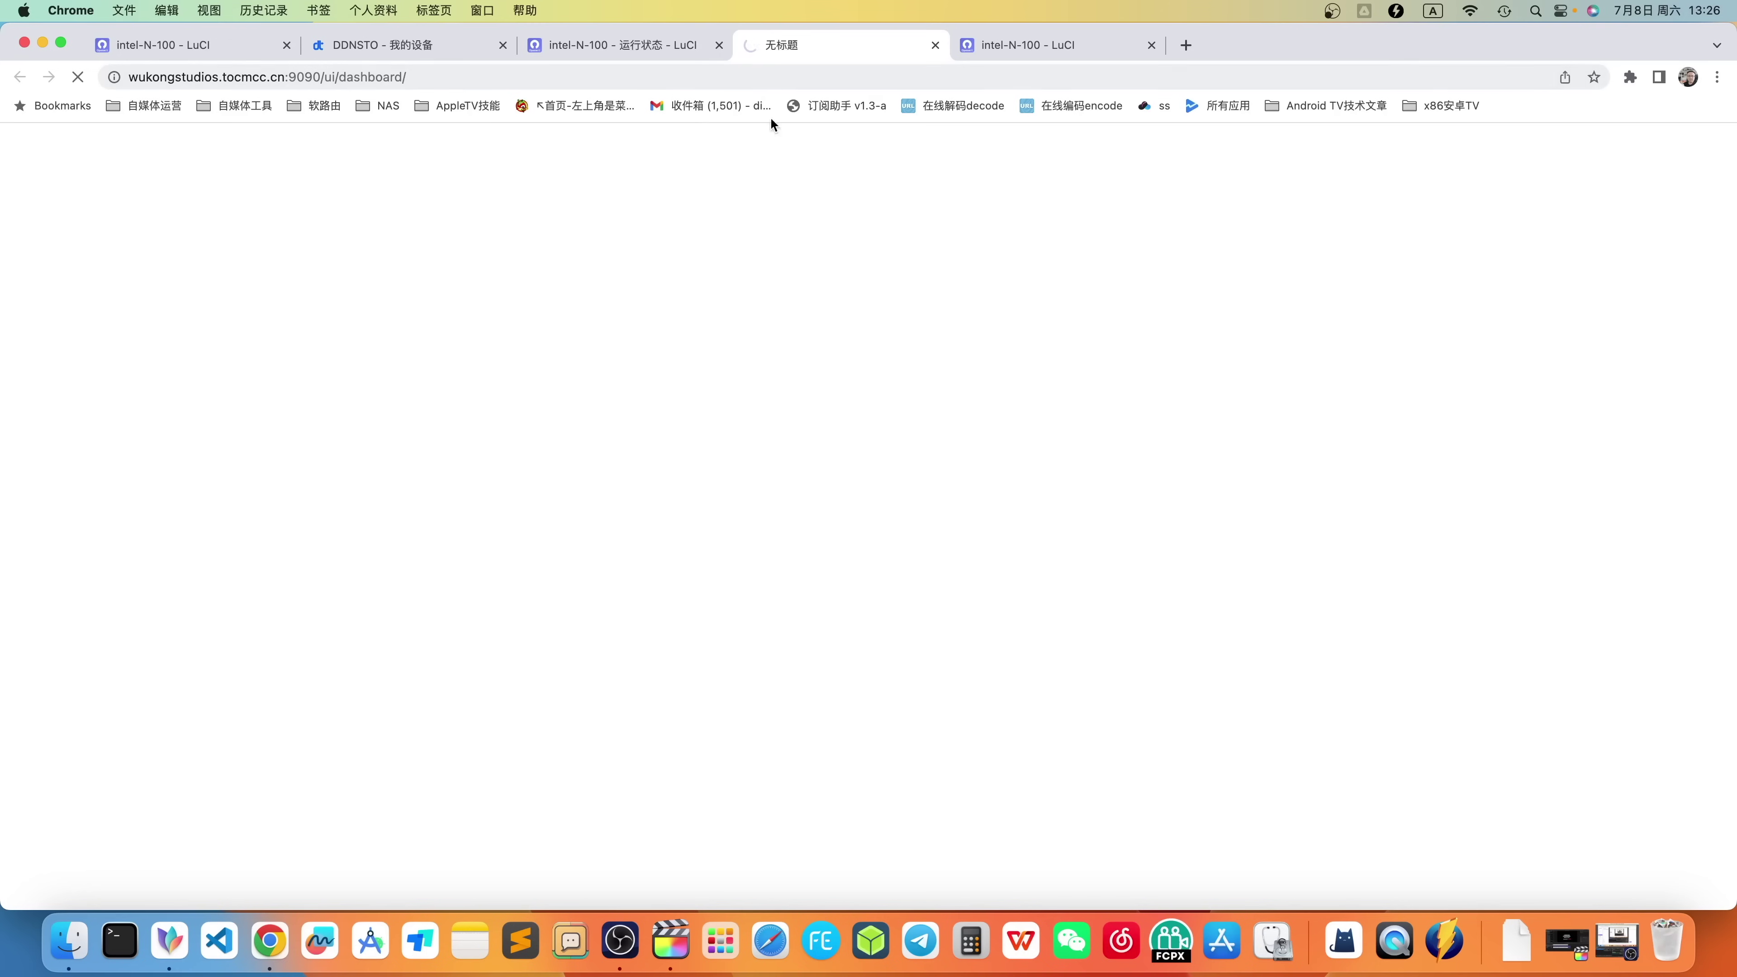
pyautogui.click(659, 40)
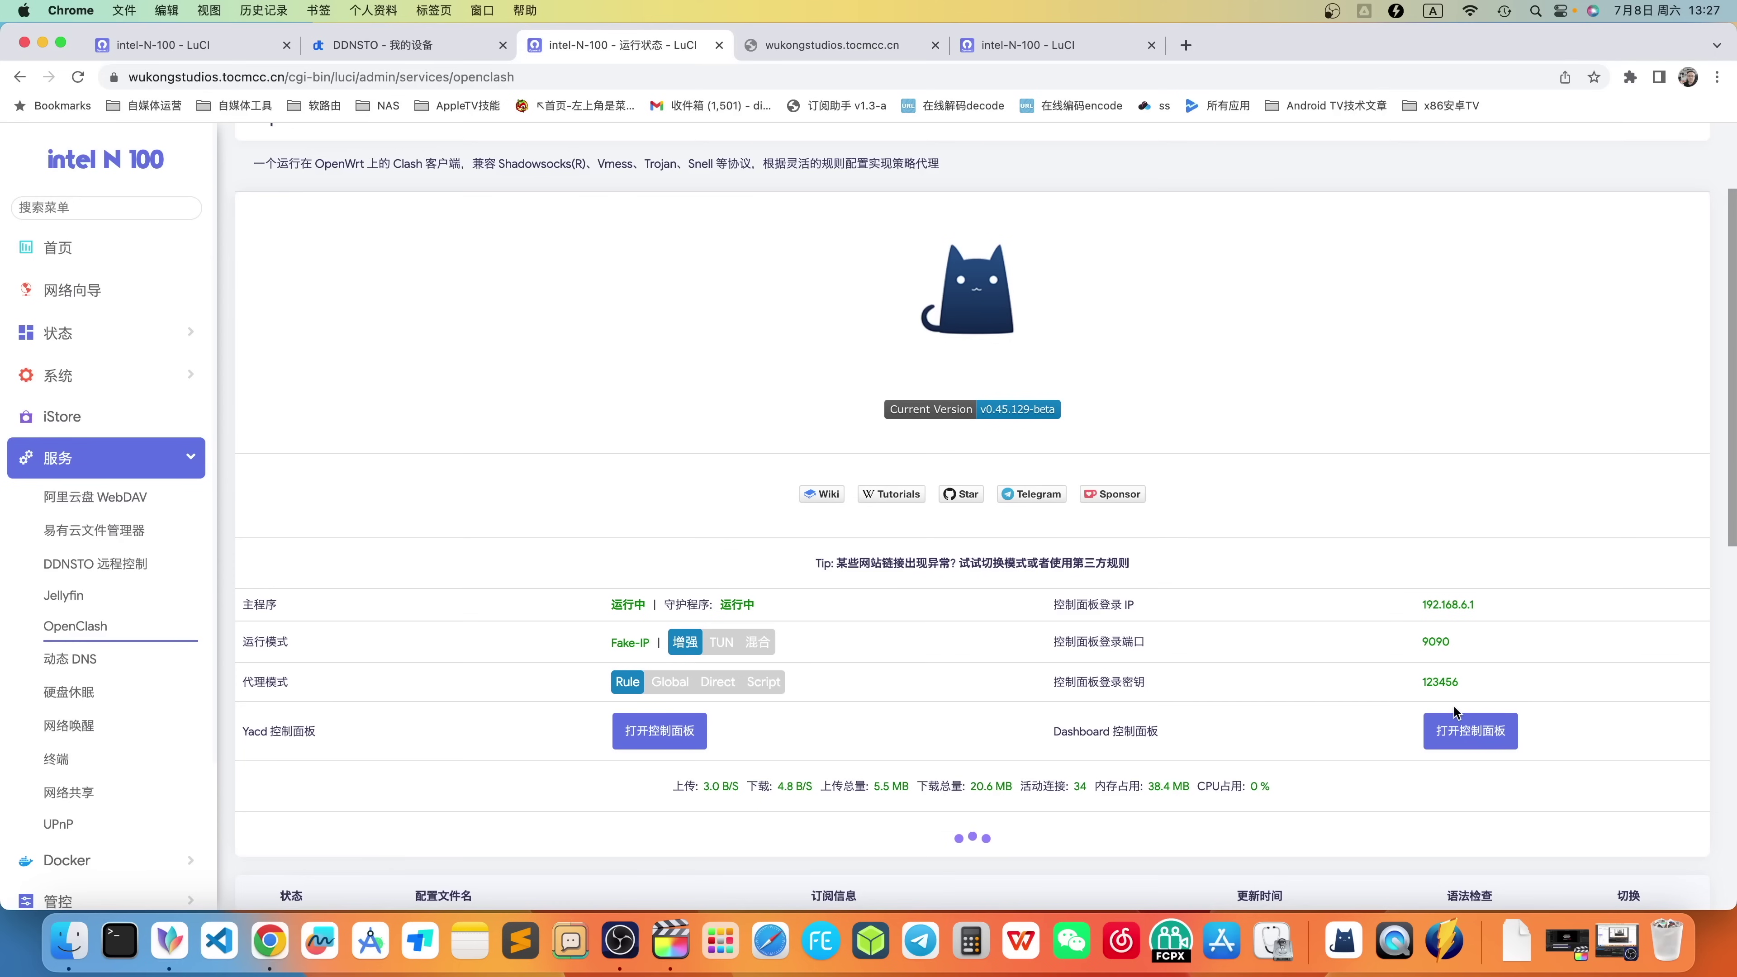
pyautogui.scroll(3, 756, 320)
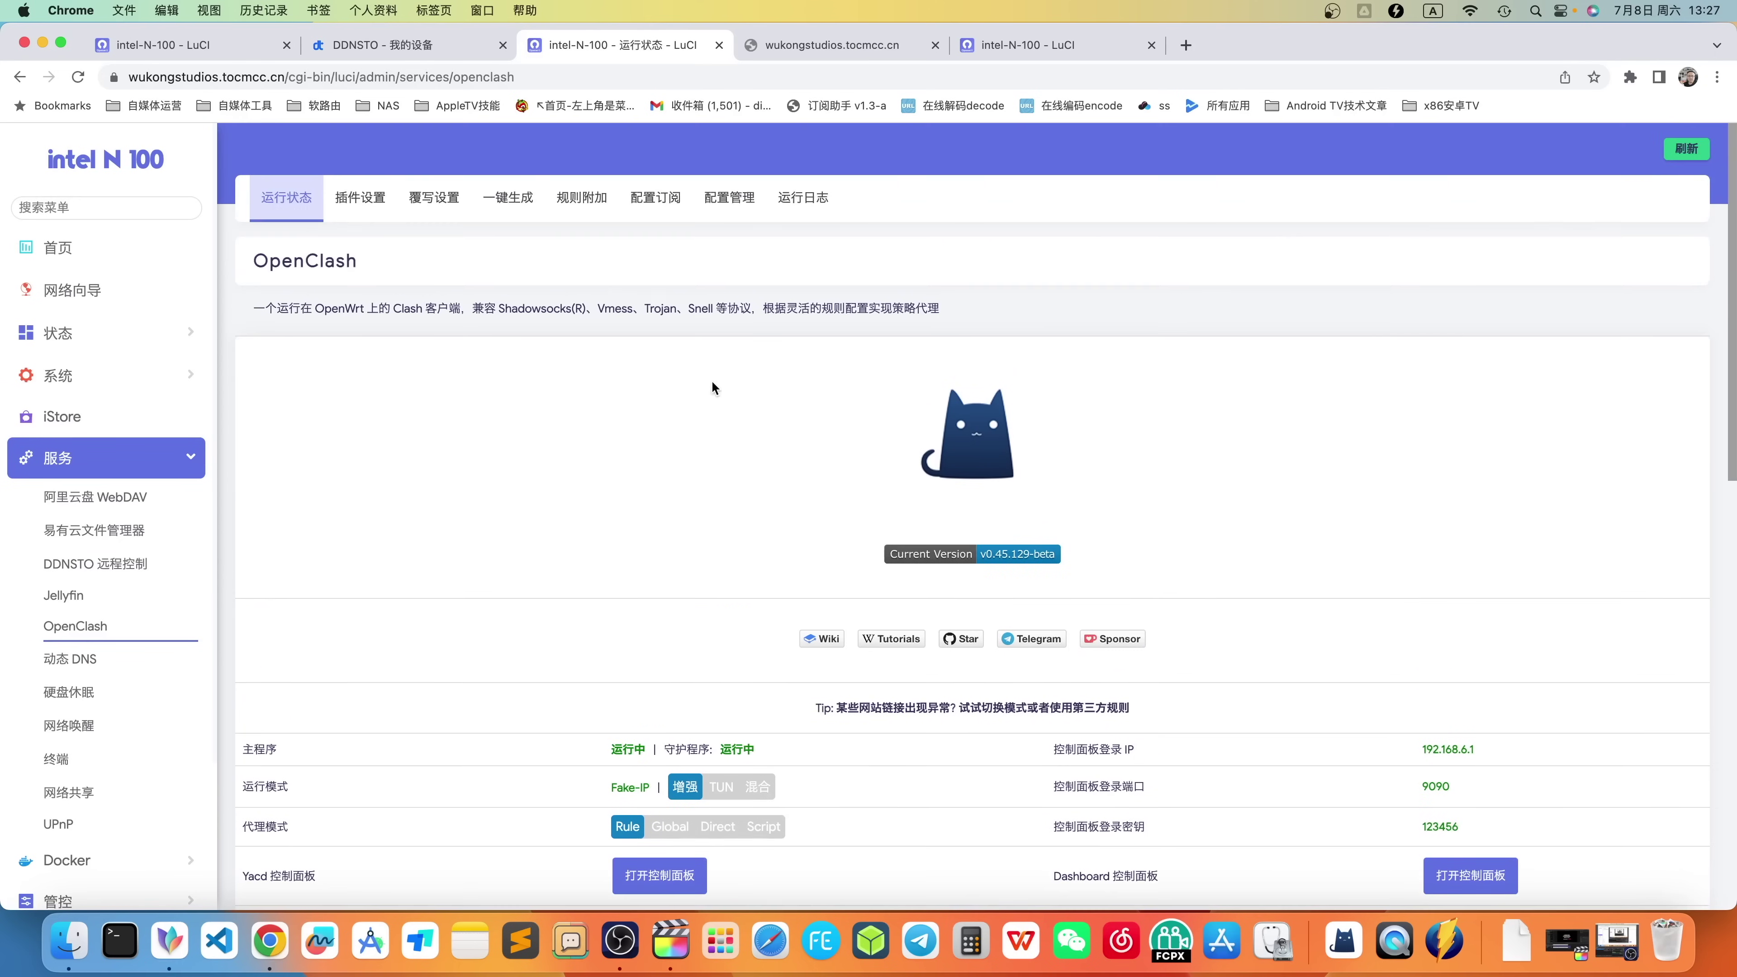
# - Check the 外部控制 settings with dashboard port 9090, then go to DDNSTO's 我的设备 page
pyautogui.click(380, 216)
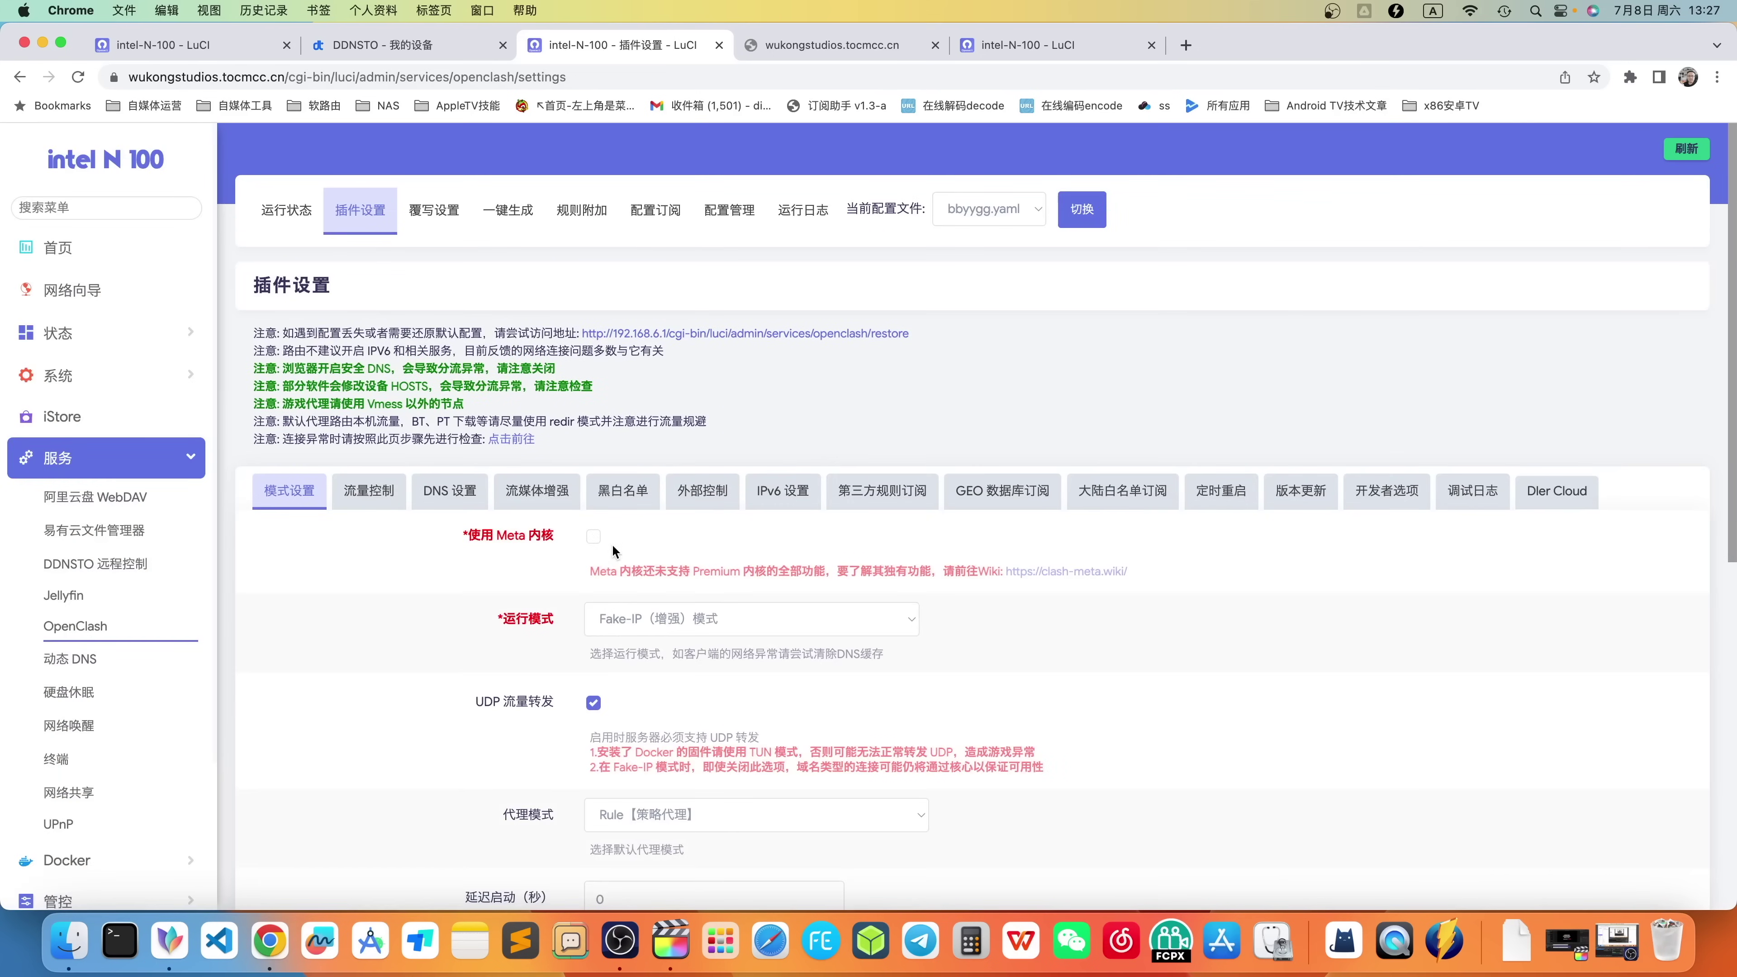
pyautogui.click(703, 492)
pyautogui.scroll(-1, 711, 548)
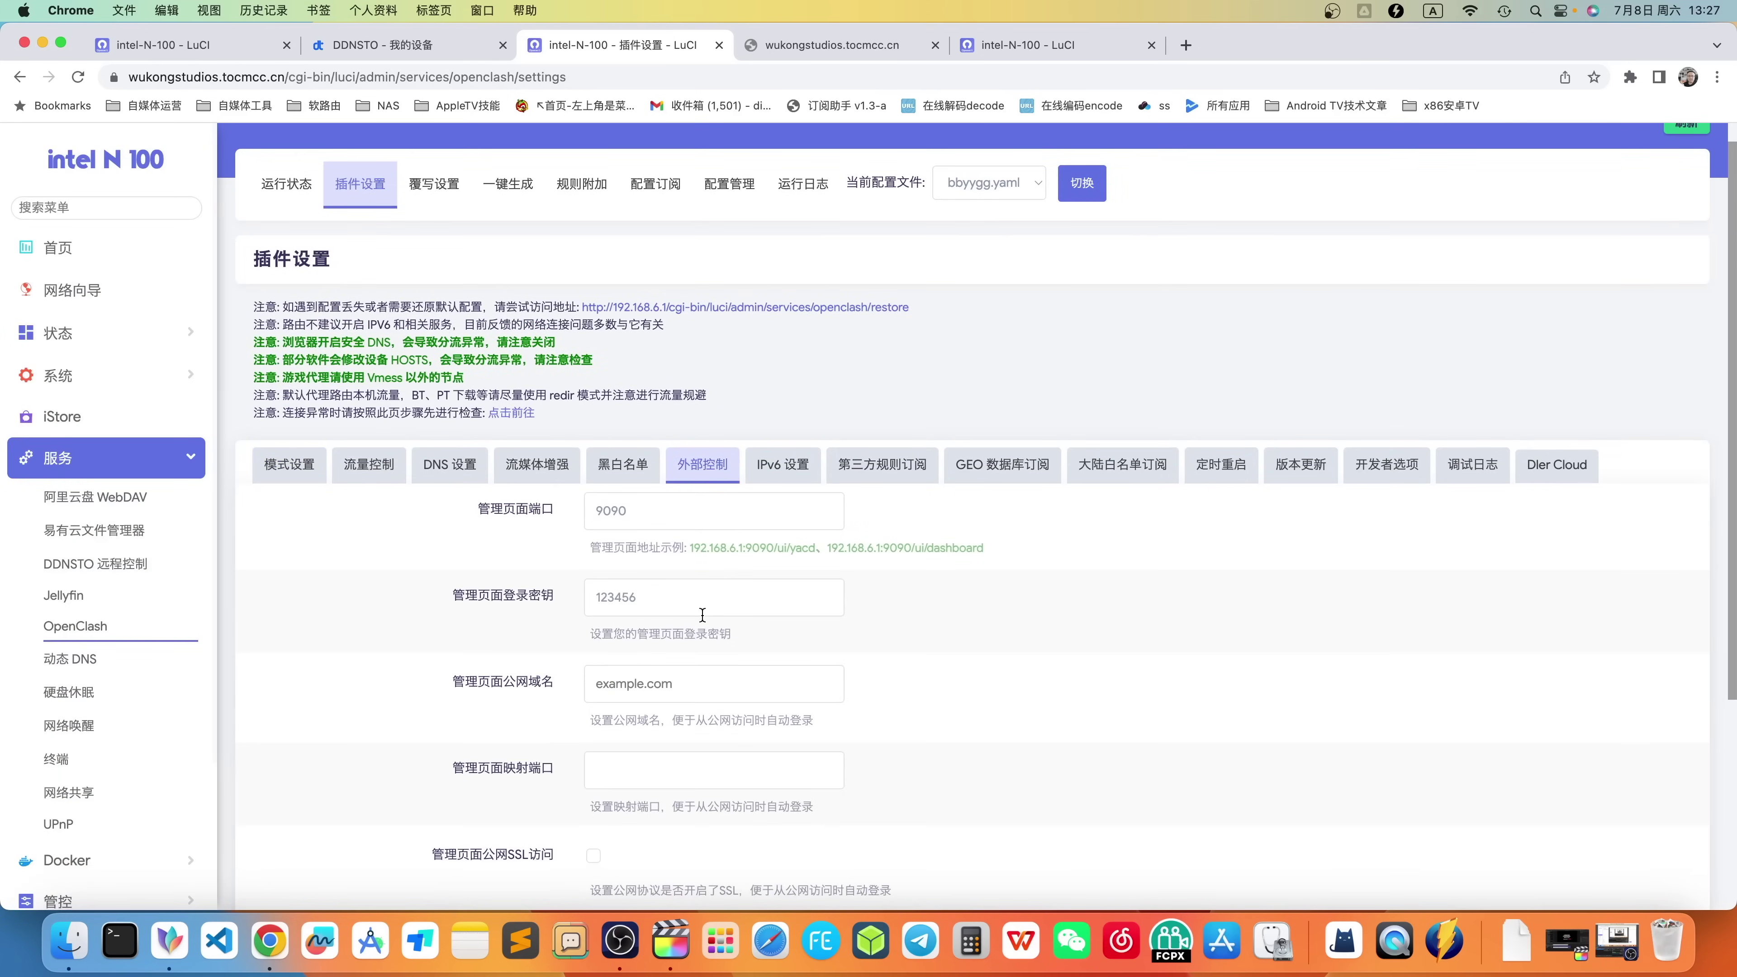
pyautogui.scroll(-1, 605, 713)
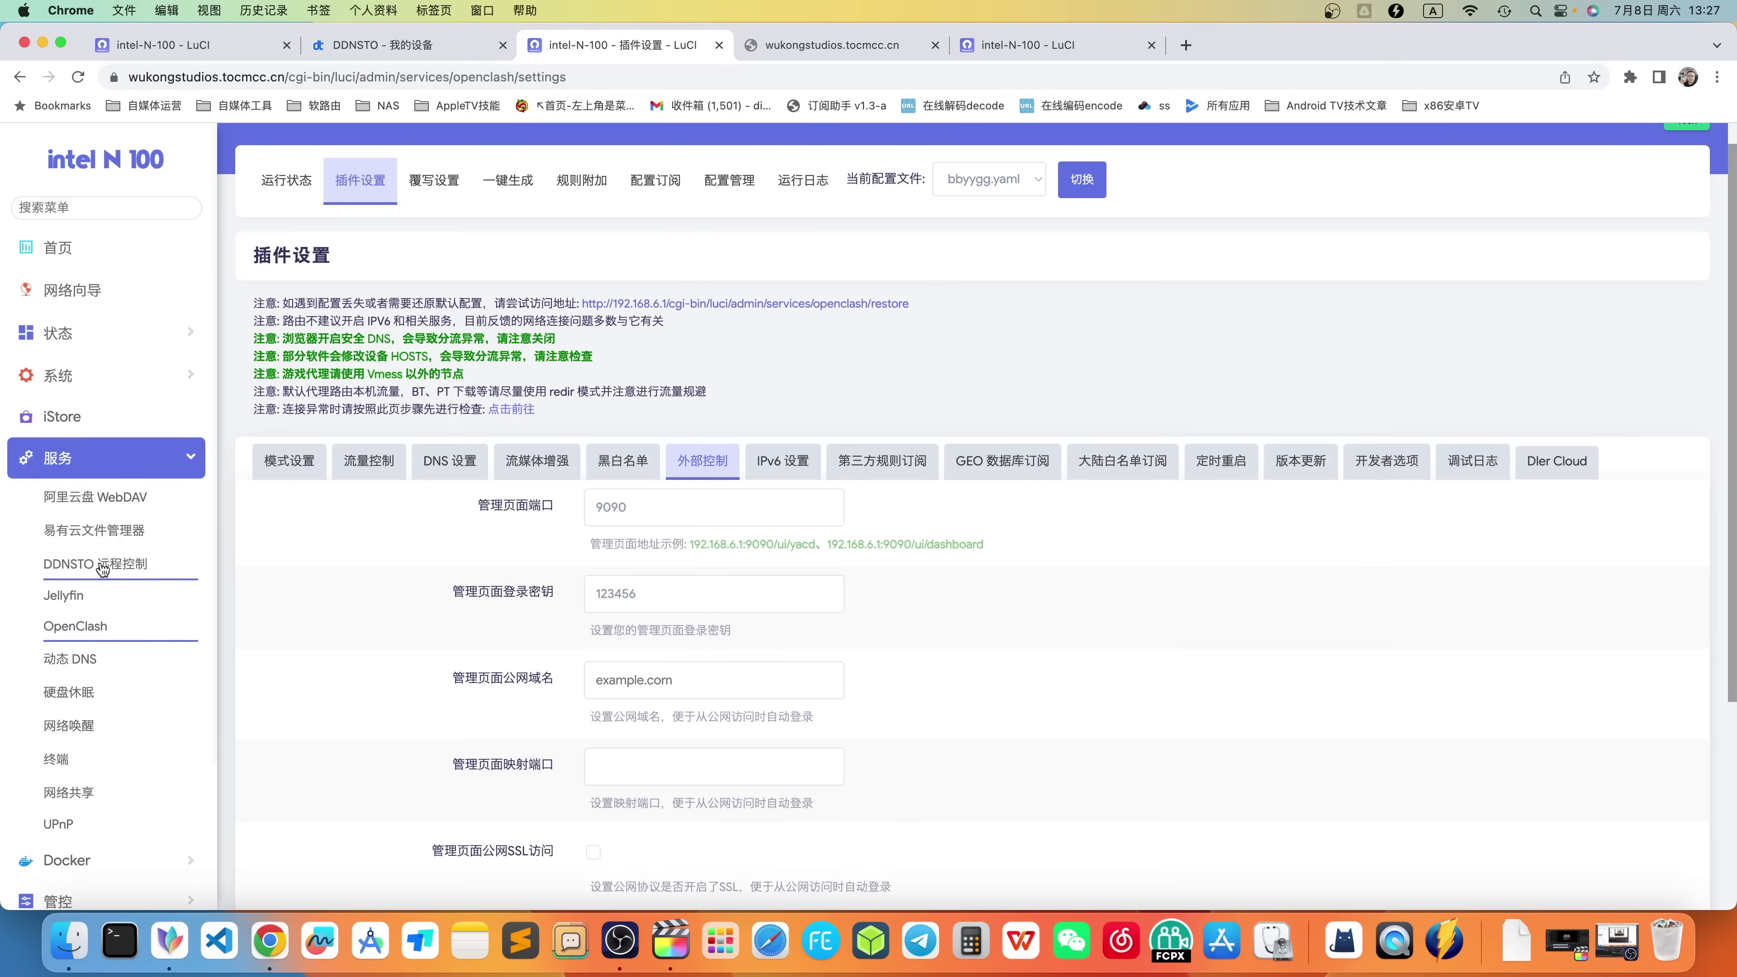
pyautogui.click(130, 586)
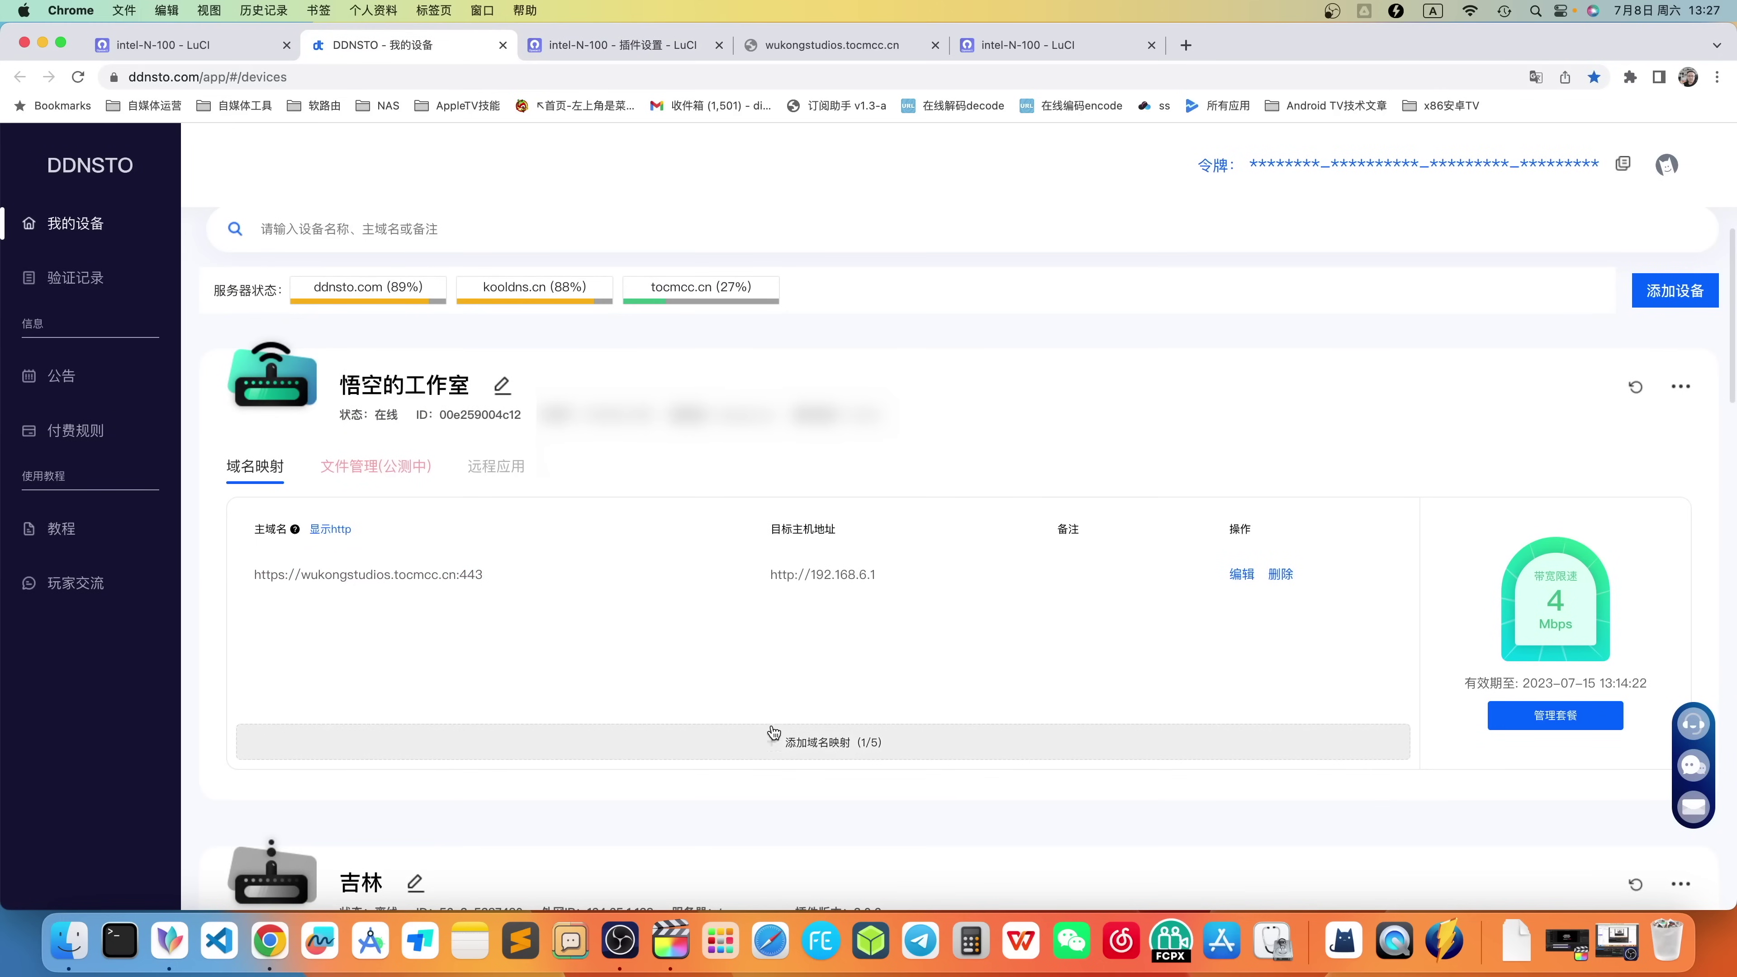
pyautogui.click(791, 746)
pyautogui.write('clashwukongs')
pyautogui.click(727, 532)
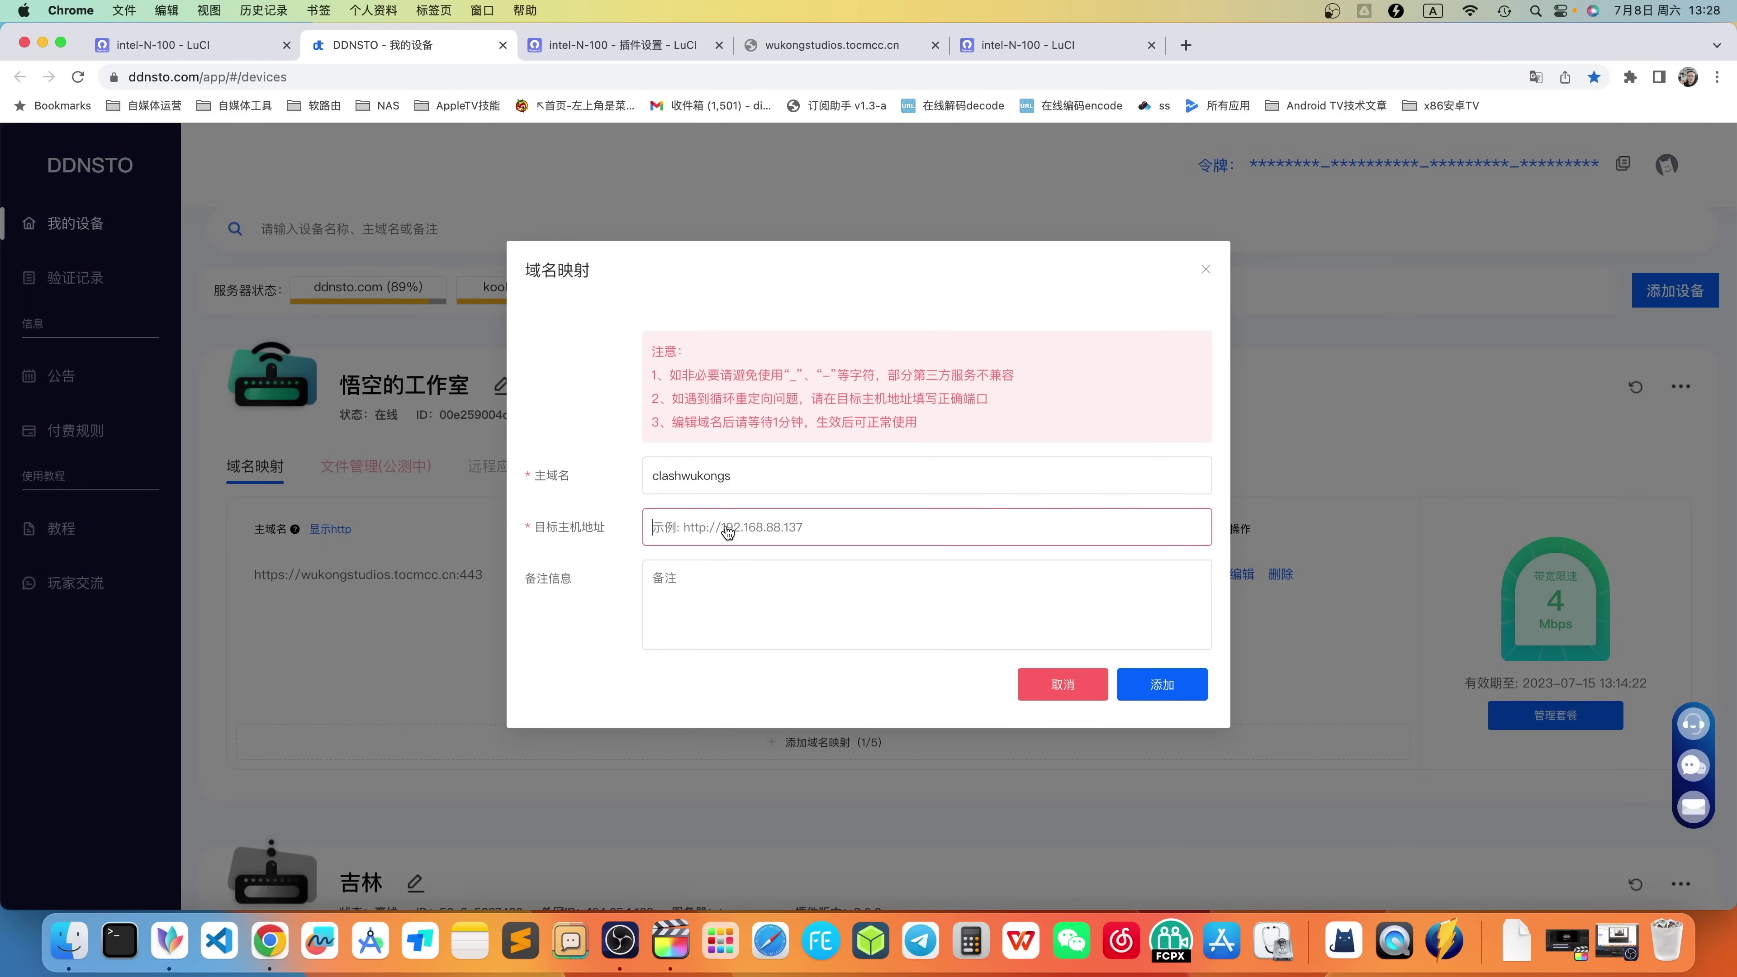
pyautogui.write('http://192.168.88.1:9090')
pyautogui.click(756, 527)
pyautogui.press('BackSpace')
pyautogui.press('BackSpace')
pyautogui.write('6')
pyautogui.click(815, 589)
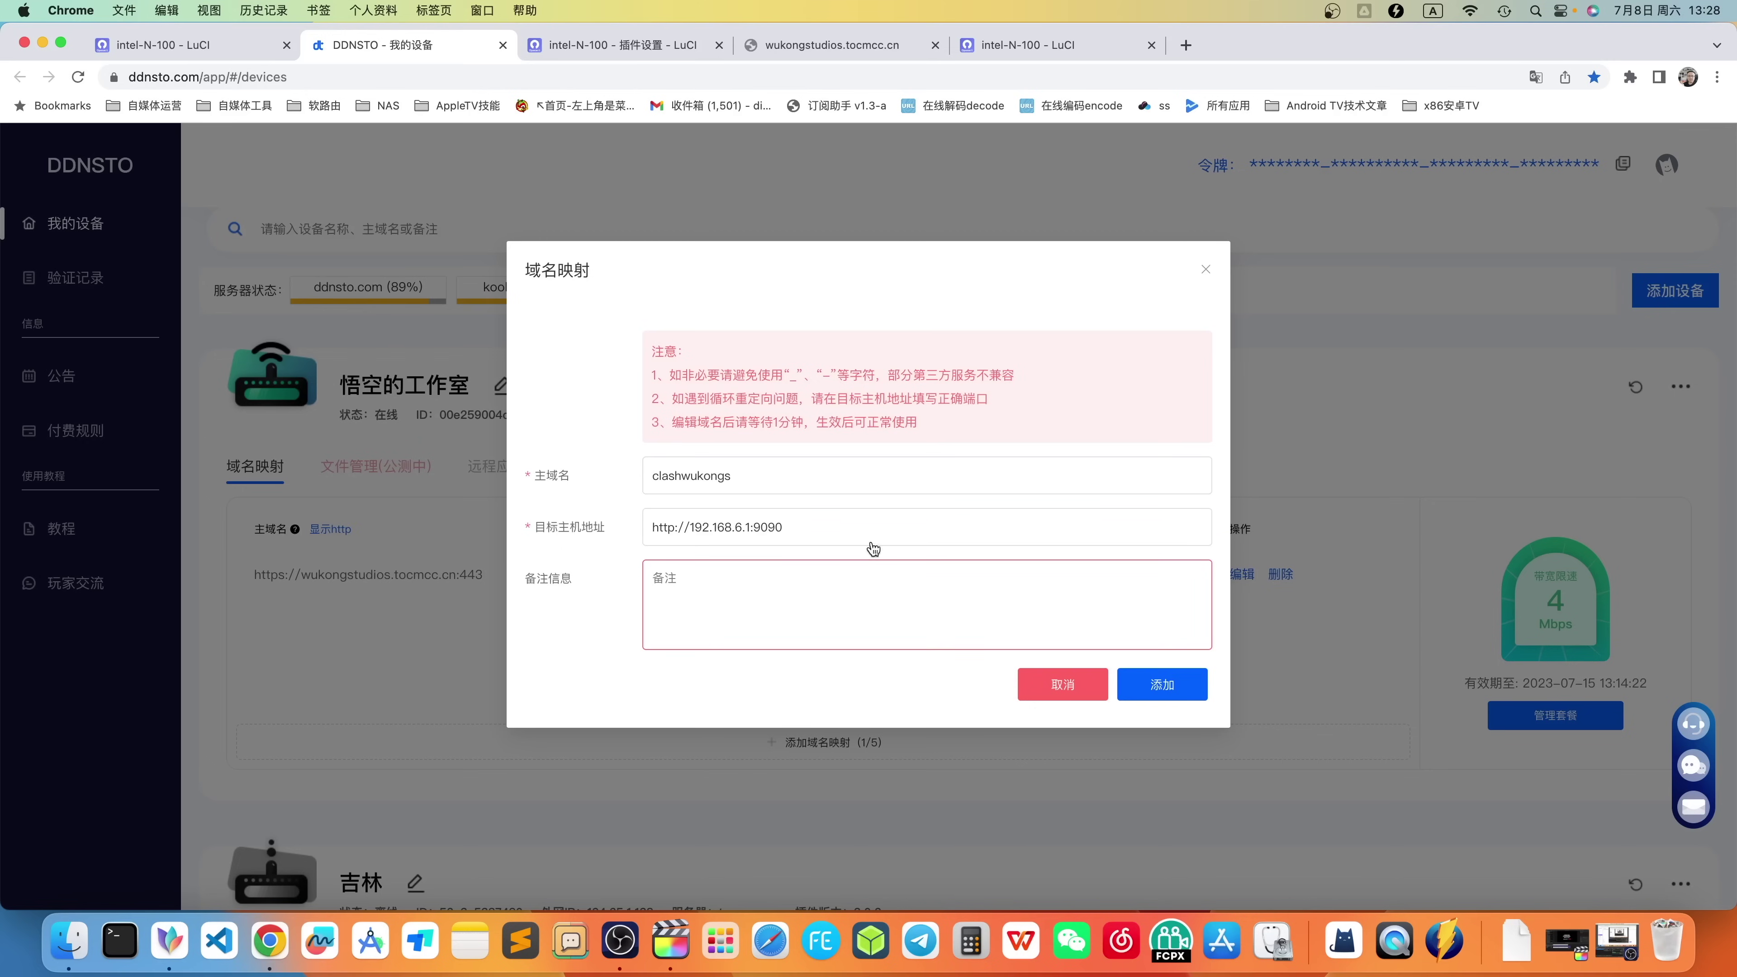
pyautogui.click(1185, 695)
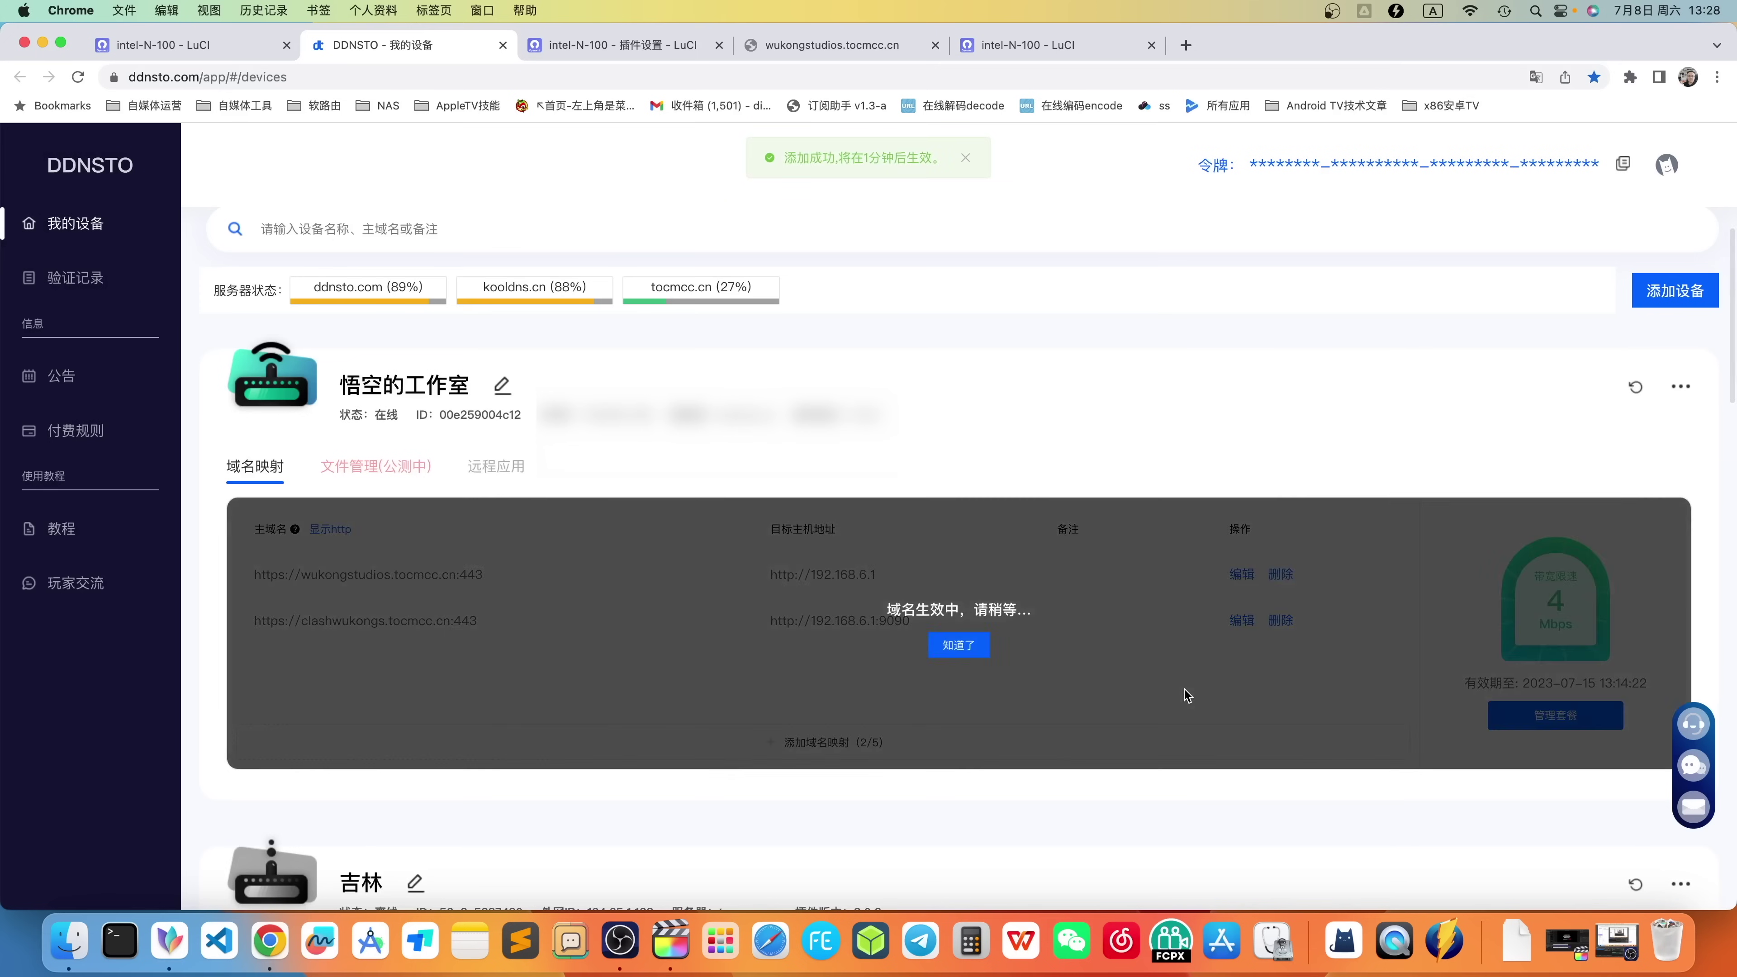
pyautogui.hotkey('ctrl', 'Tab')
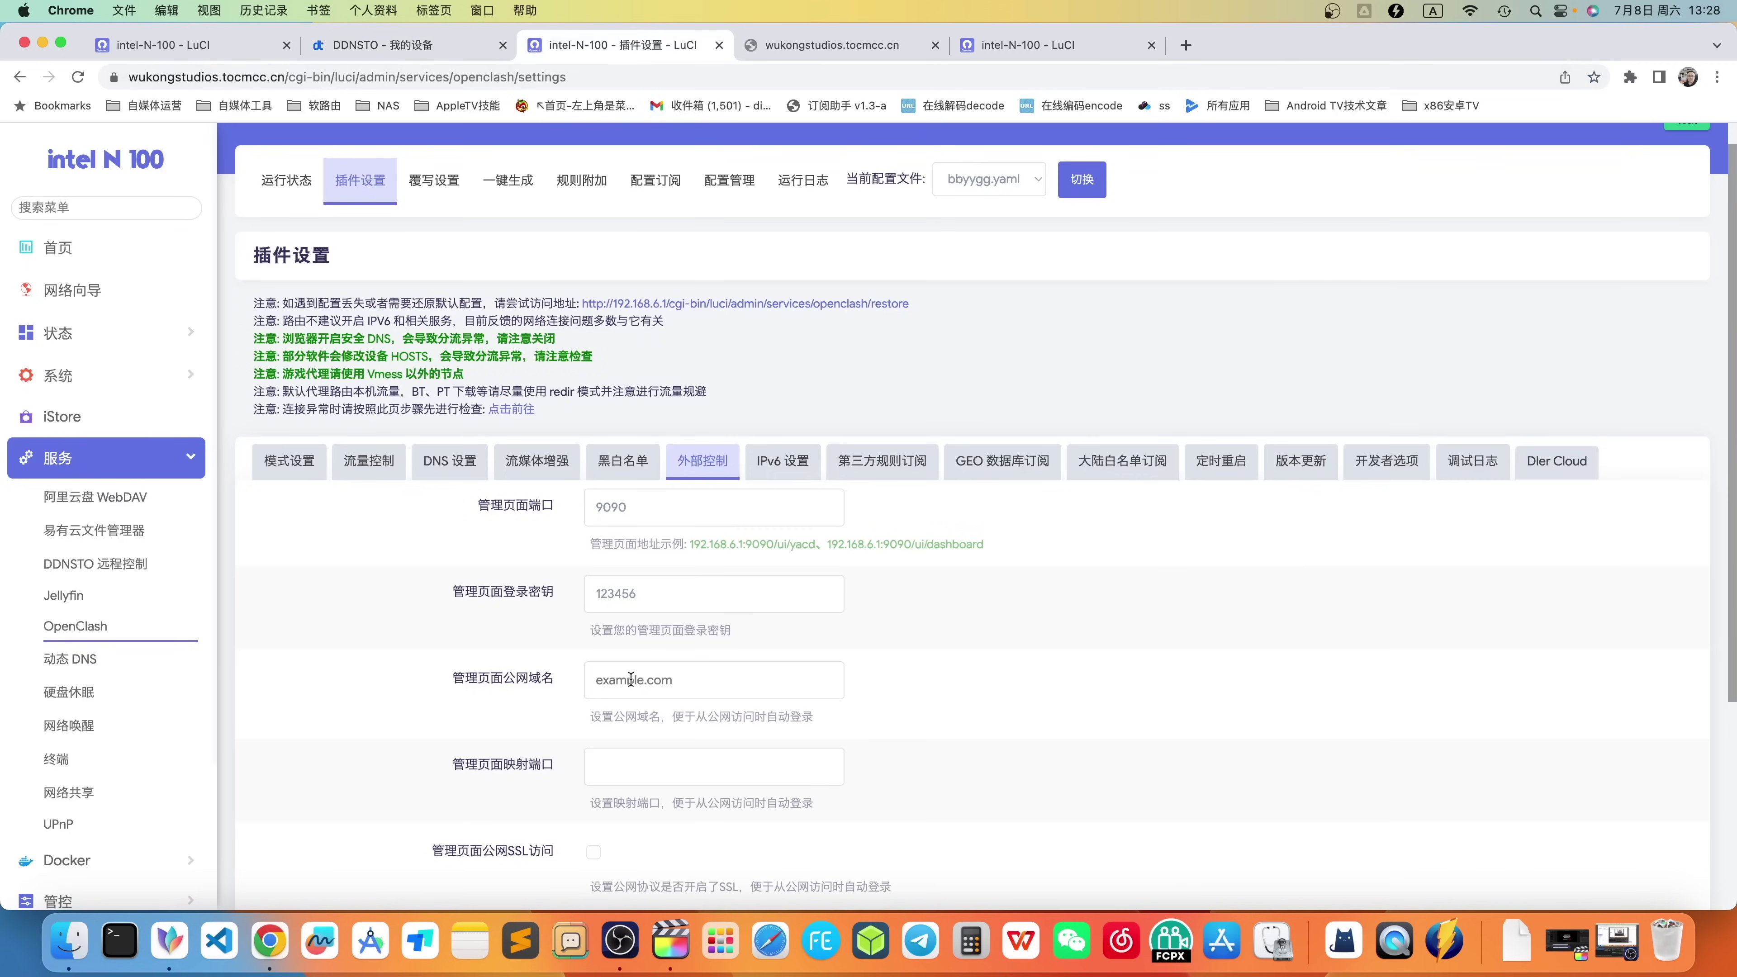
pyautogui.click(668, 675)
pyautogui.write('https://clashwukongs.tocmcc.cn:443')
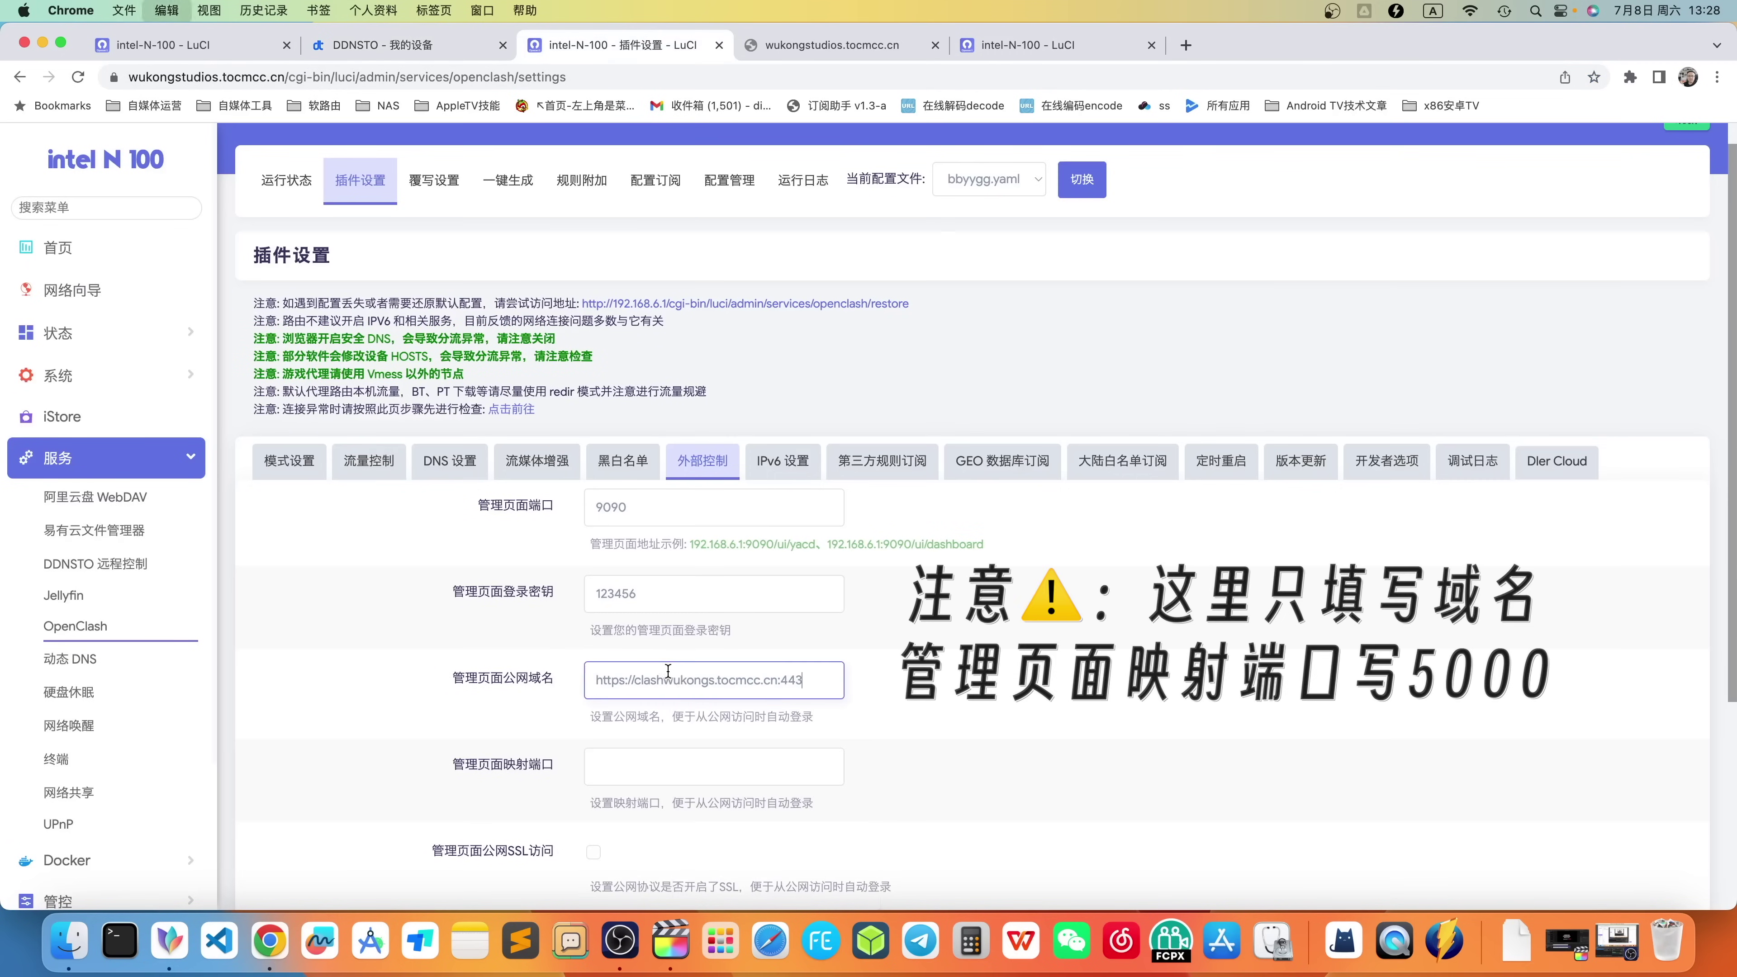
pyautogui.moveTo(776, 693); pyautogui.dragTo(823, 693)
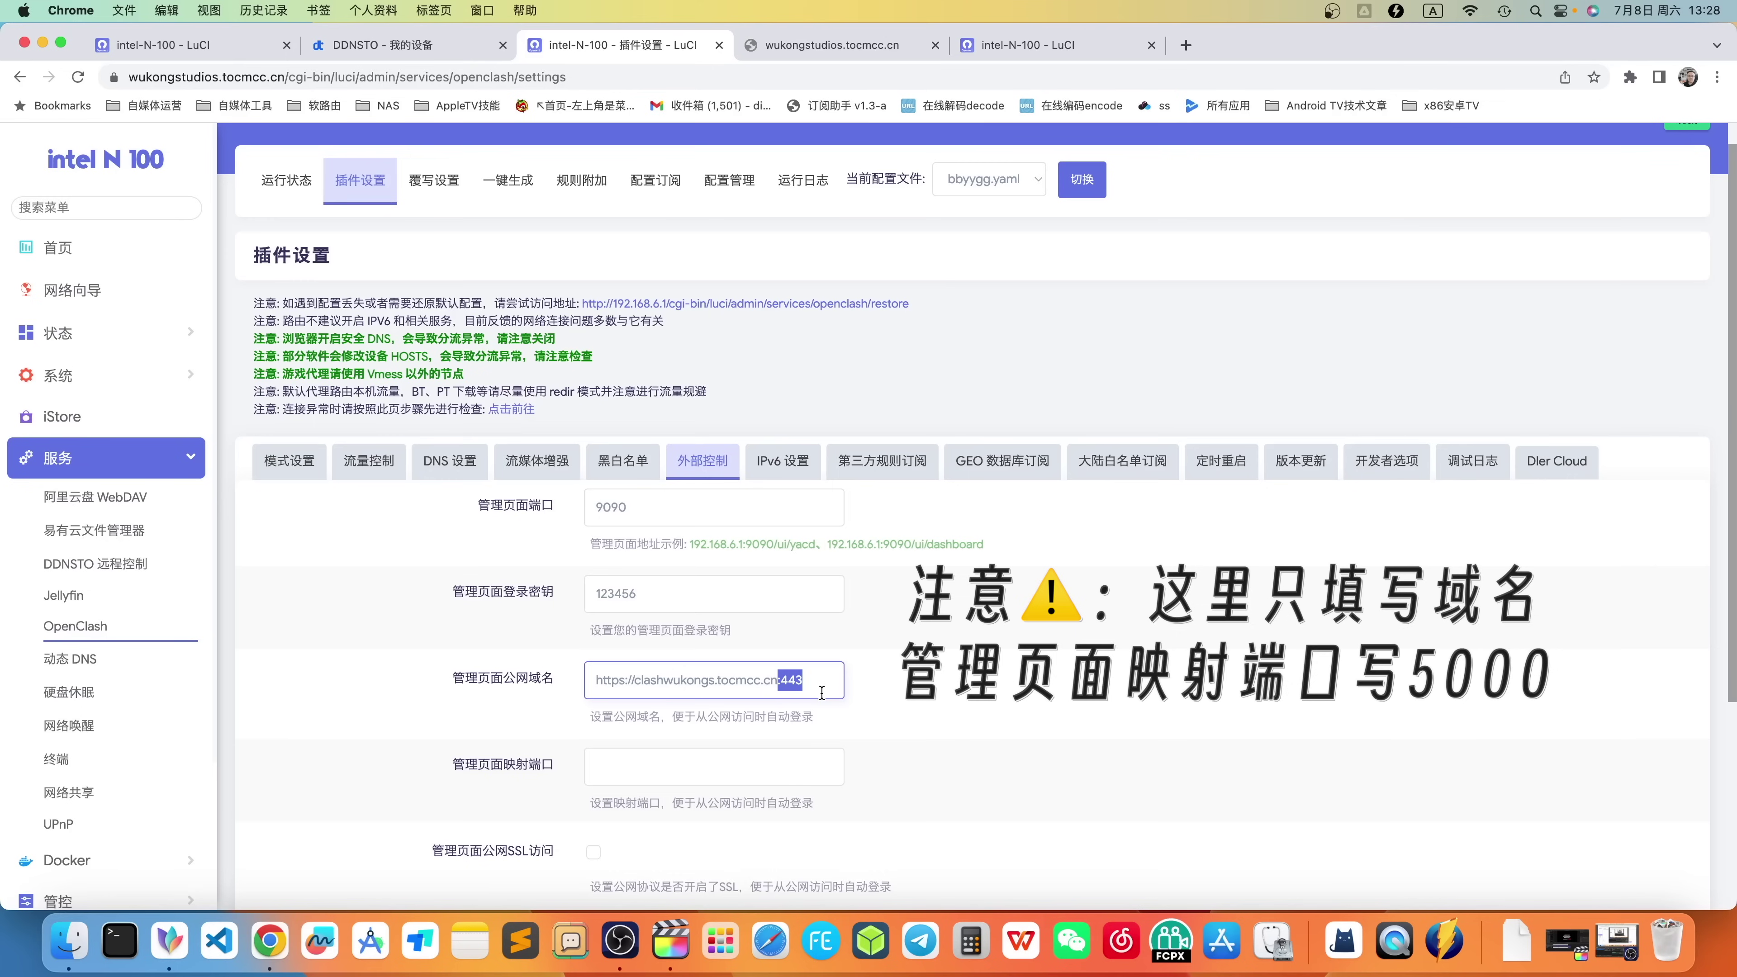
pyautogui.press('BackSpace')
pyautogui.moveTo(636, 680); pyautogui.dragTo(592, 680)
pyautogui.press('BackSpace')
pyautogui.moveTo(809, 687); pyautogui.dragTo(578, 687)
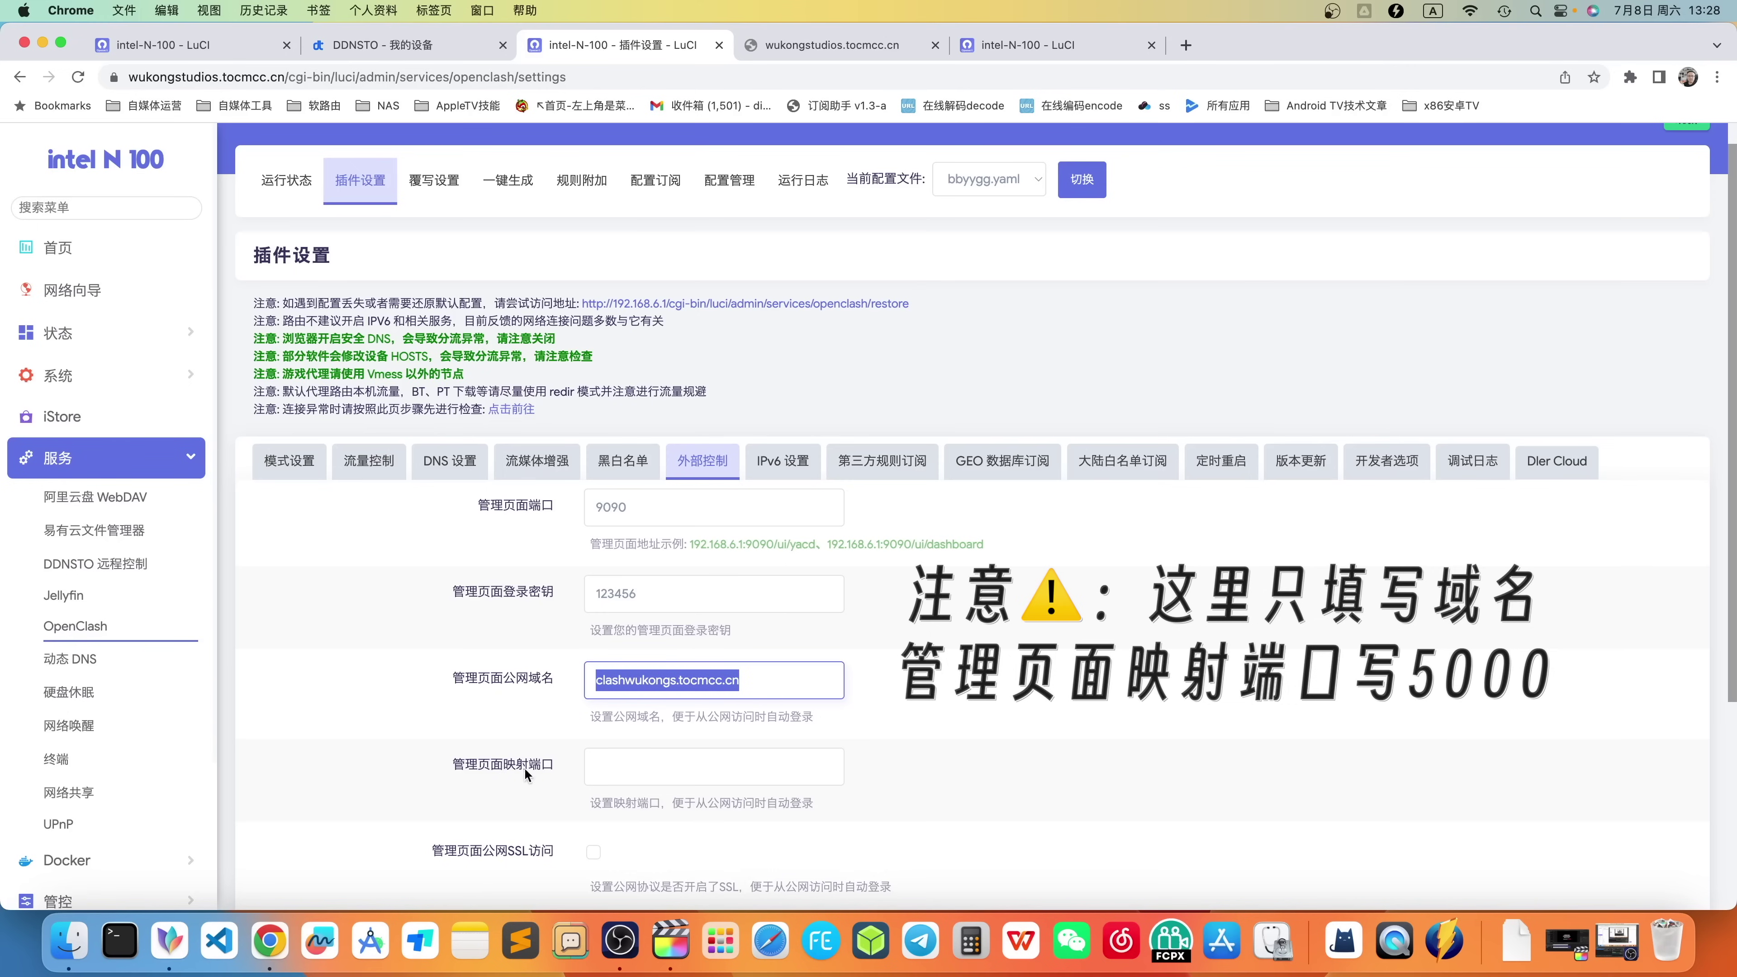
# - Enter 5000 as the mapped management port, check the login secret, and apply the configuration
pyautogui.click(635, 775)
pyautogui.write('5000')
pyautogui.scroll(-5, 561, 361)
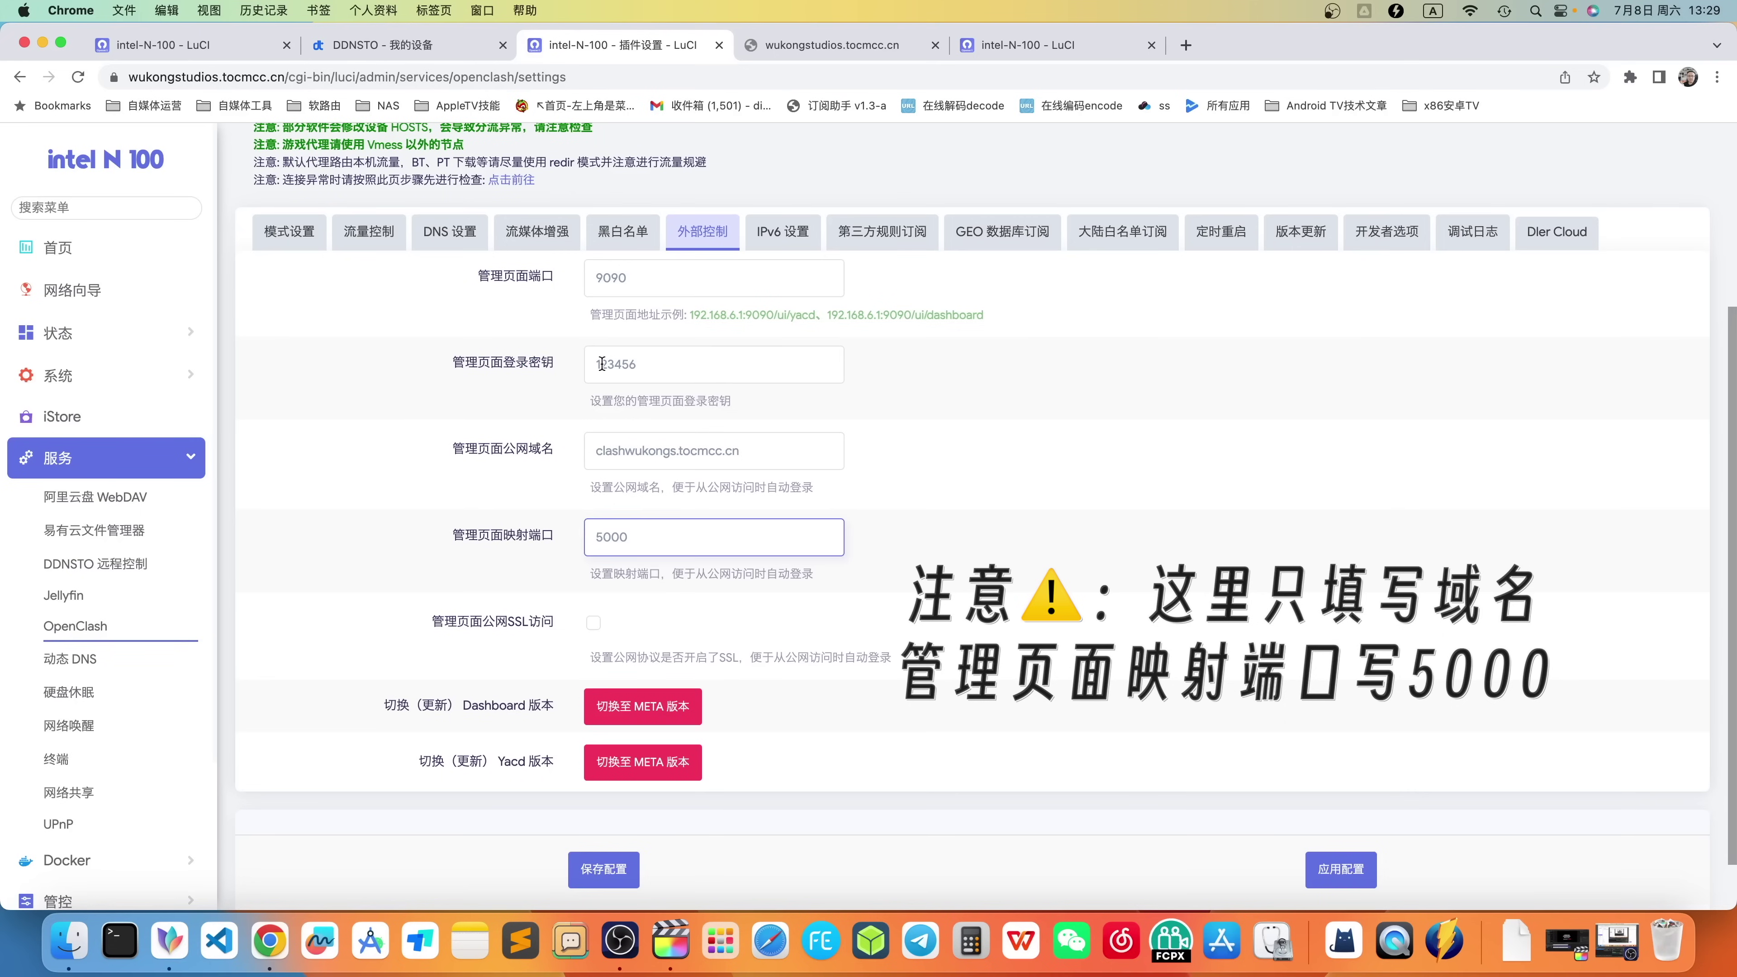
pyautogui.moveTo(702, 361); pyautogui.dragTo(541, 347)
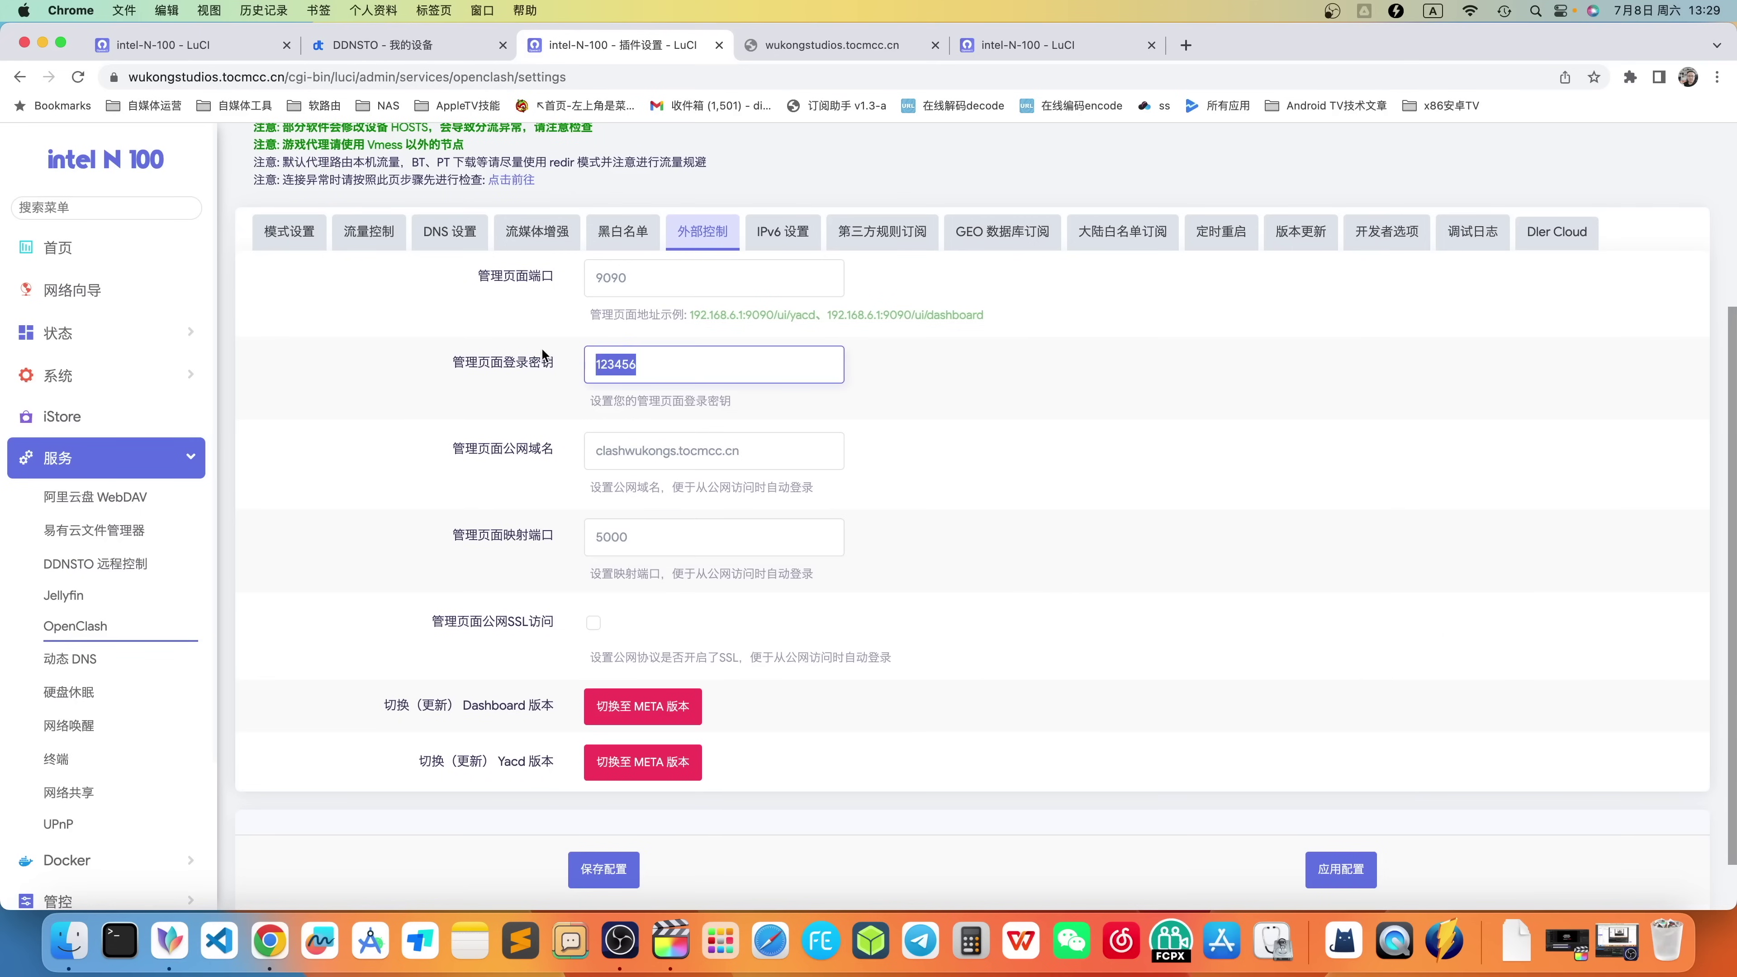
pyautogui.click(636, 365)
pyautogui.moveTo(705, 364); pyautogui.dragTo(538, 364)
pyautogui.scroll(-2, 1261, 785)
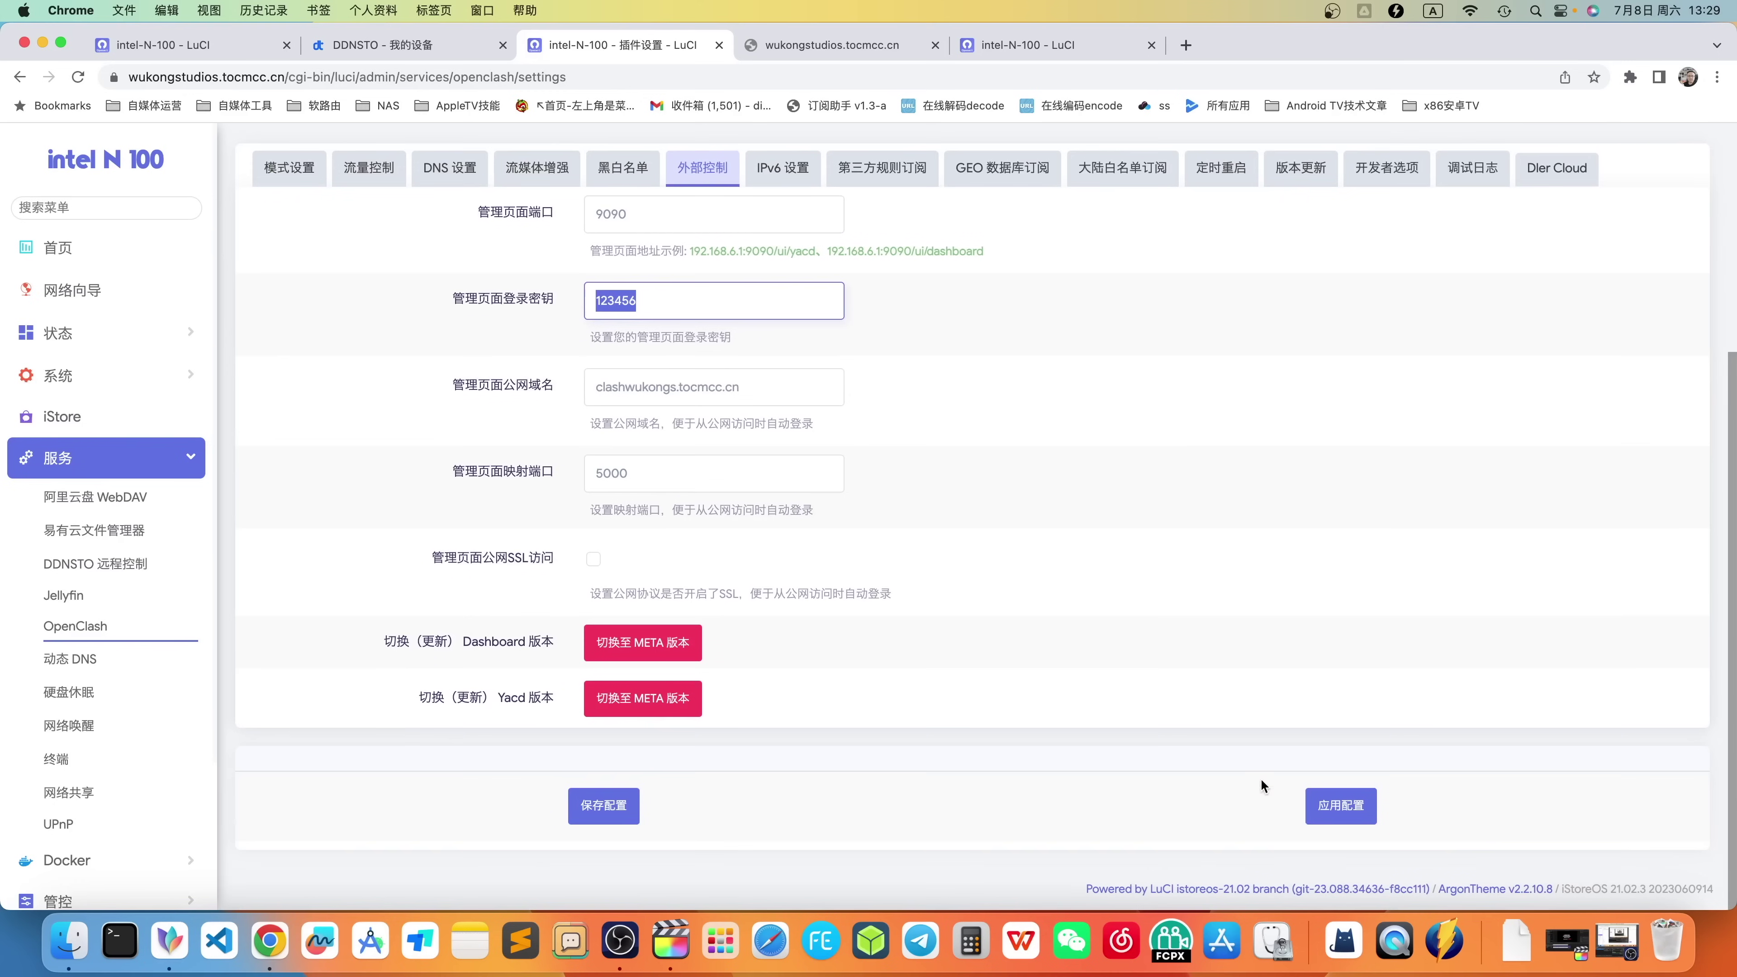
pyautogui.click(1324, 819)
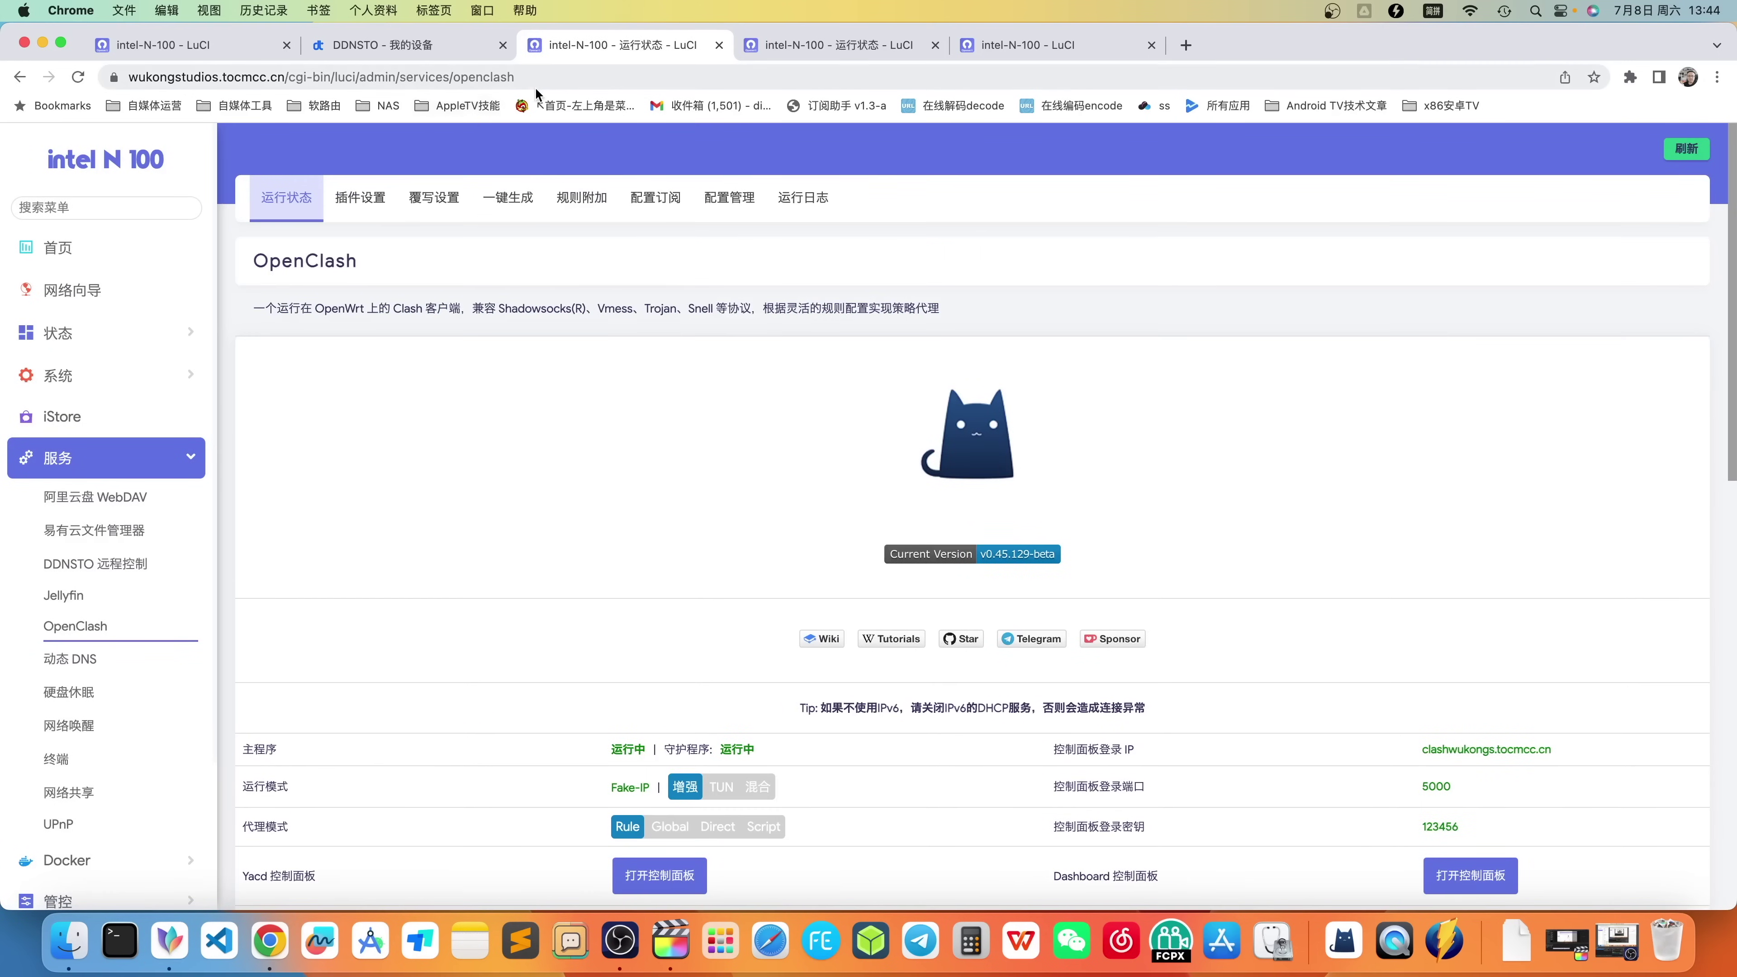
# - Open the Clash dashboard through clashwukongs.tocmcc.cn:5000 and return to 运行状态
pyautogui.click(534, 76)
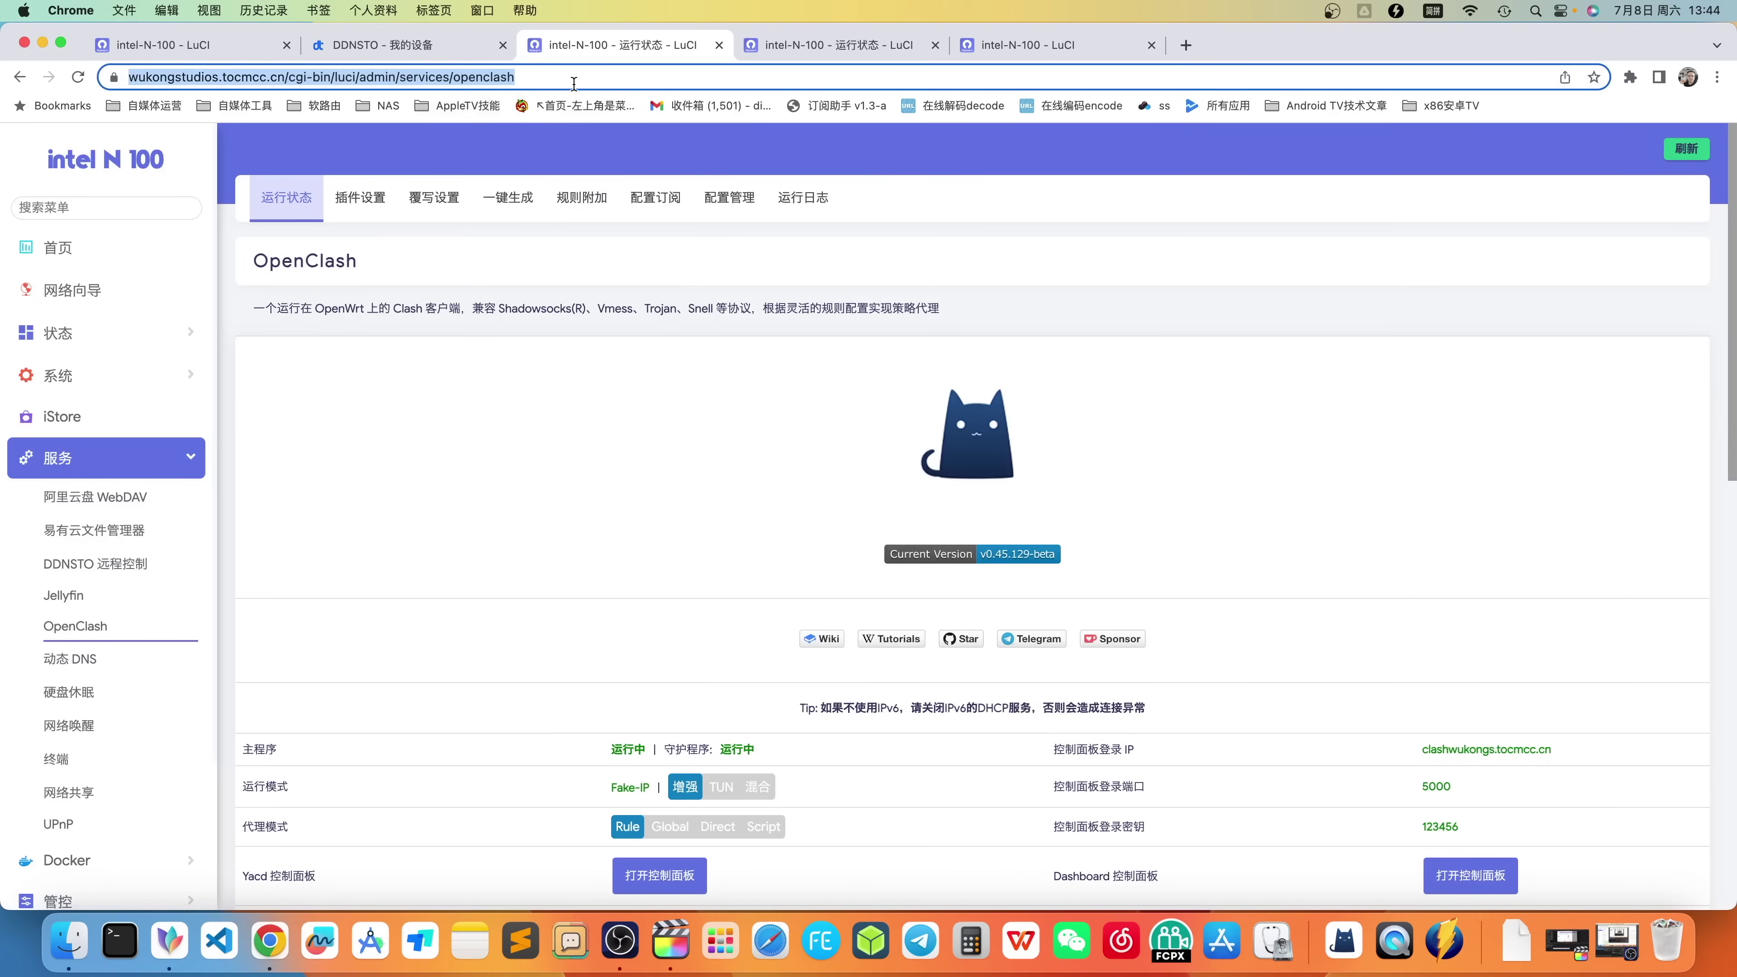
pyautogui.scroll(-1, 1026, 644)
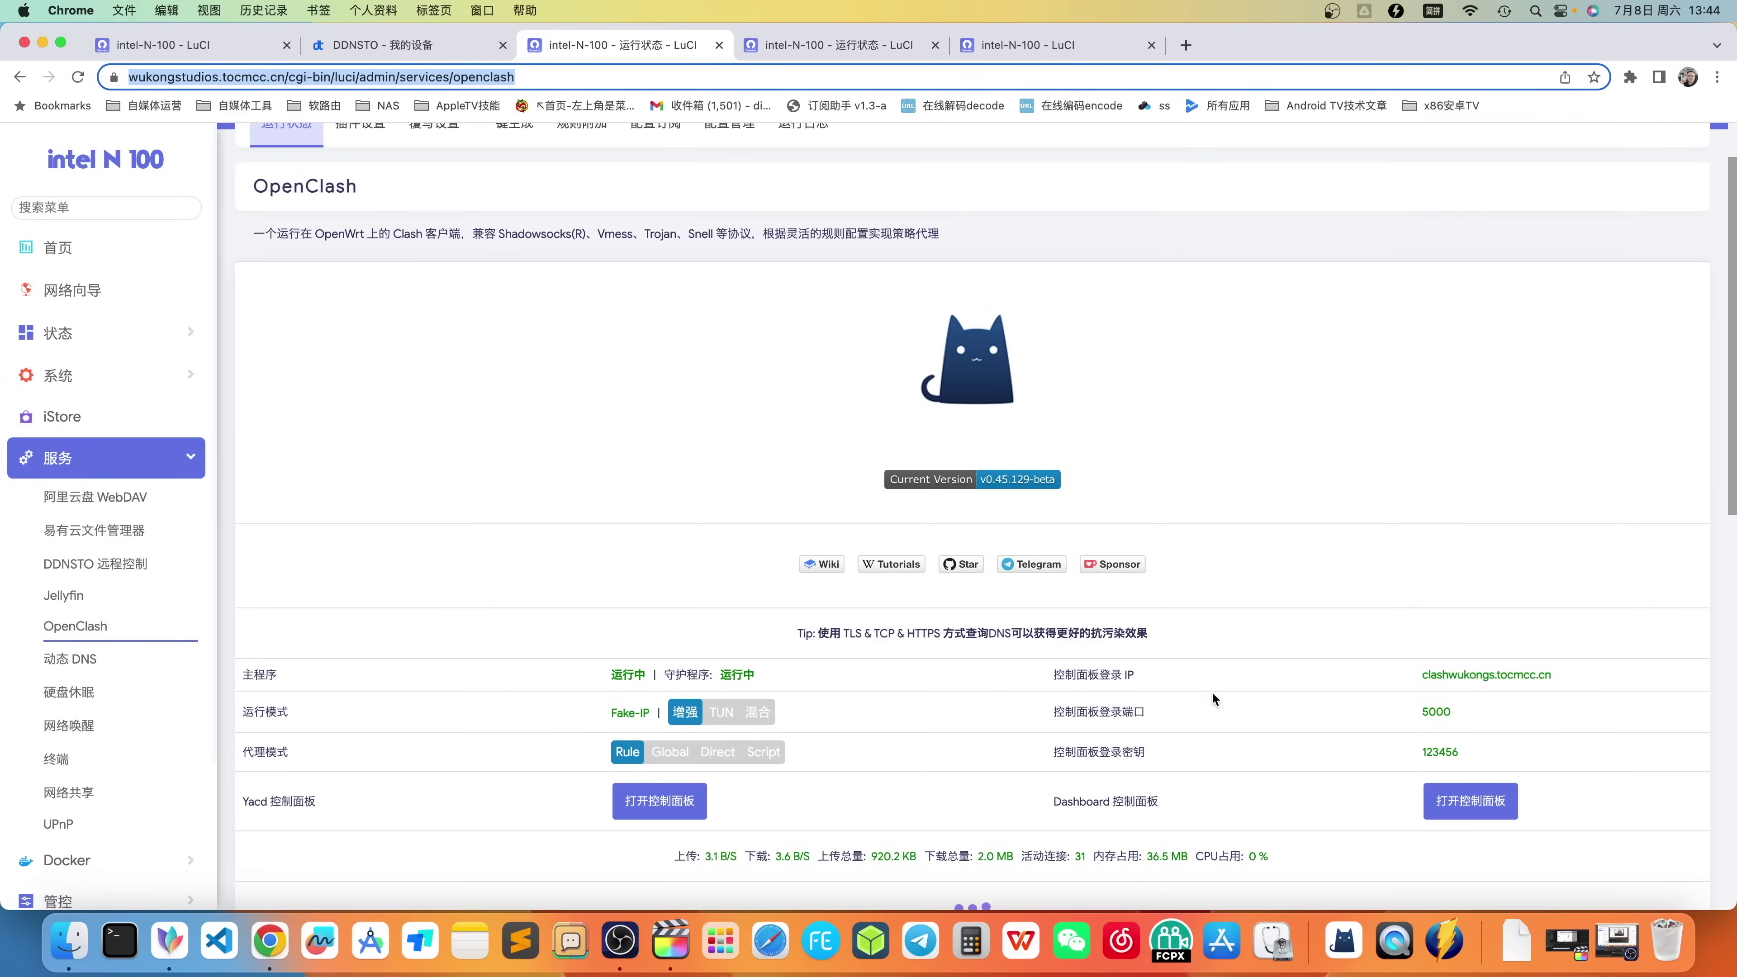
pyautogui.click(1436, 678)
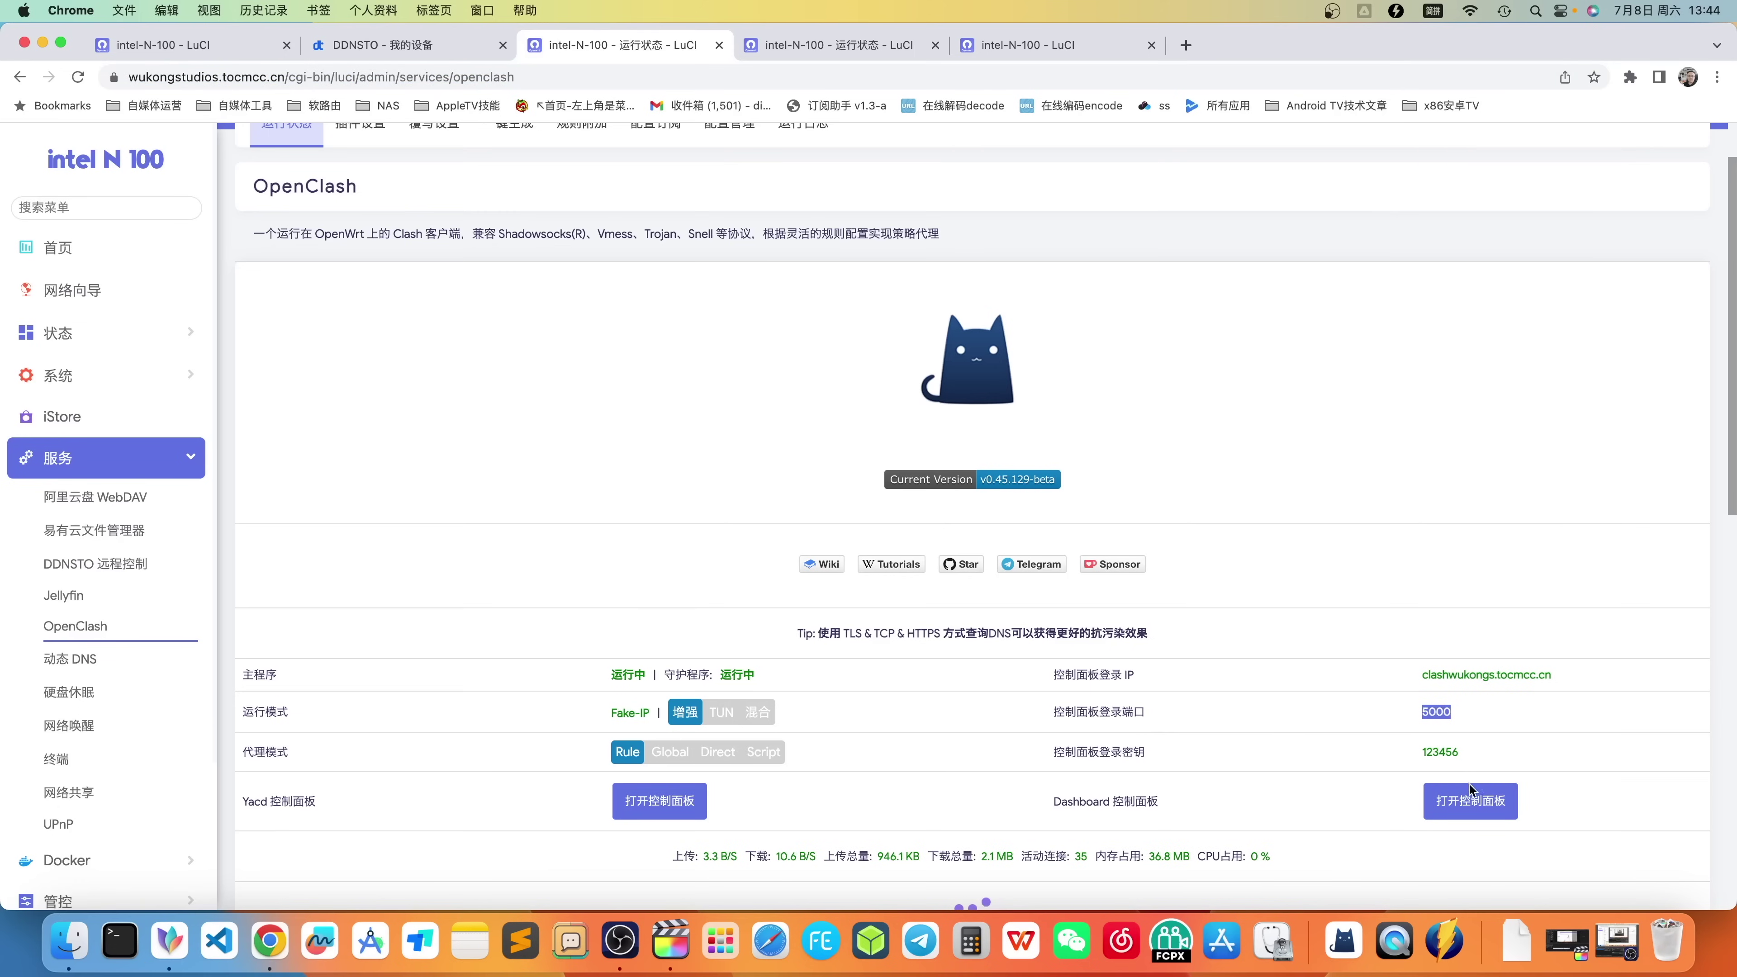
pyautogui.click(1462, 804)
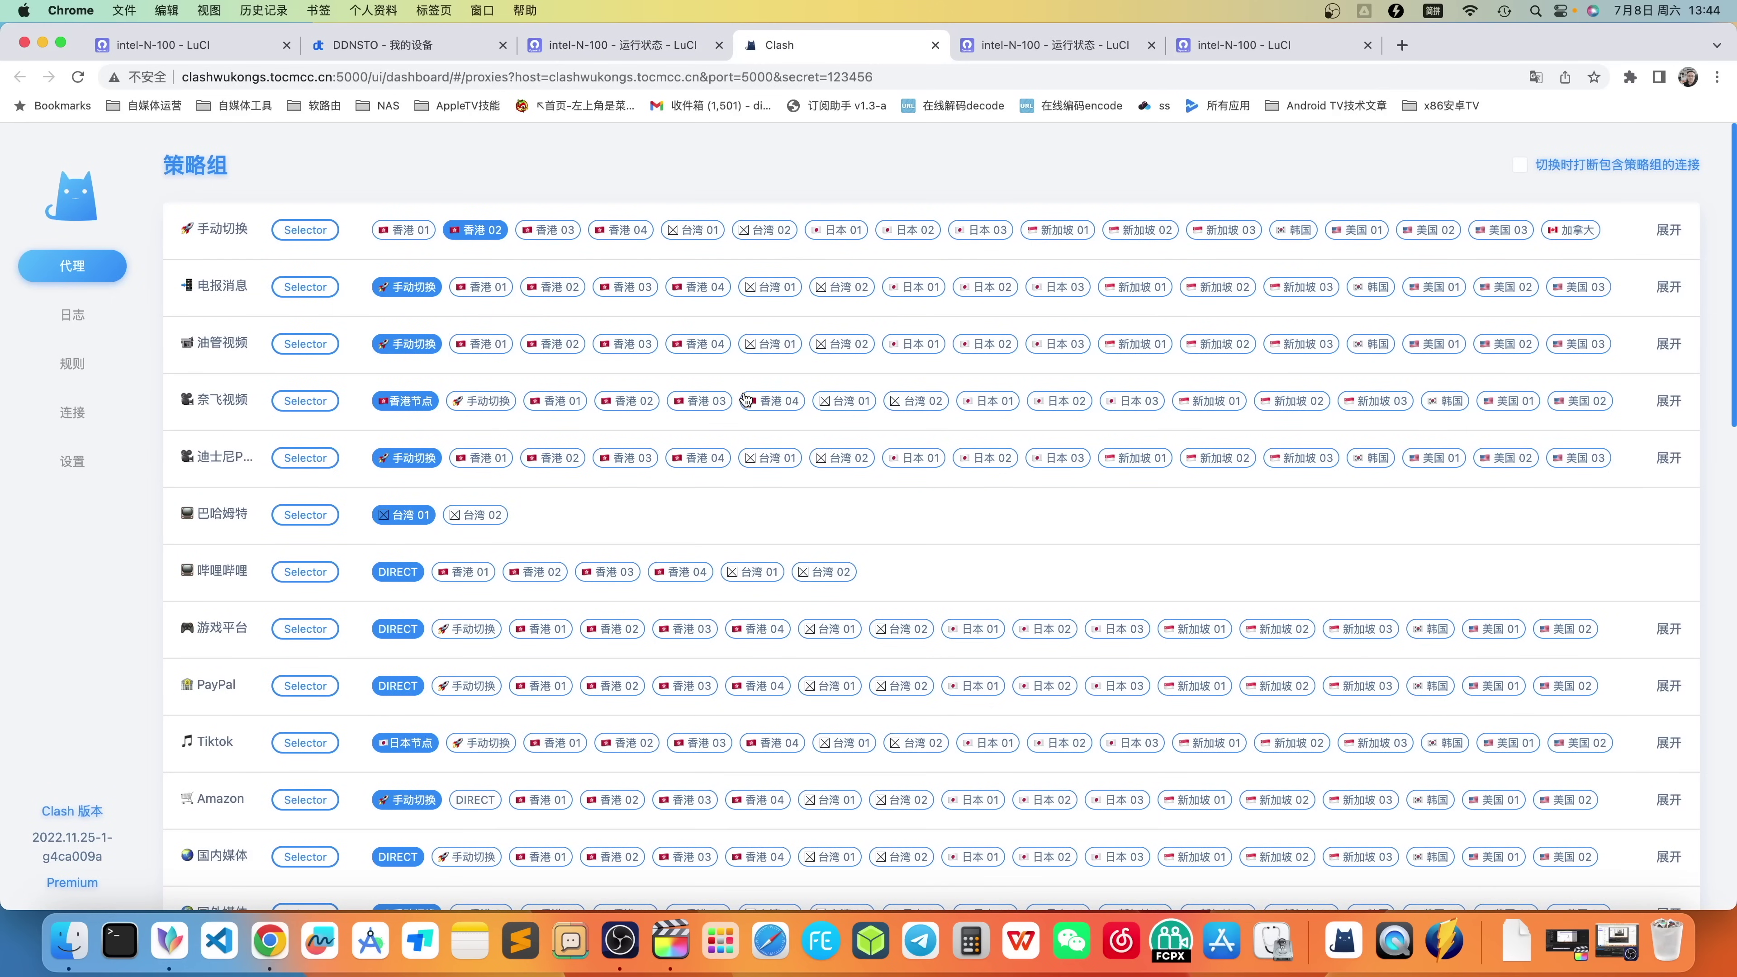
pyautogui.click(588, 44)
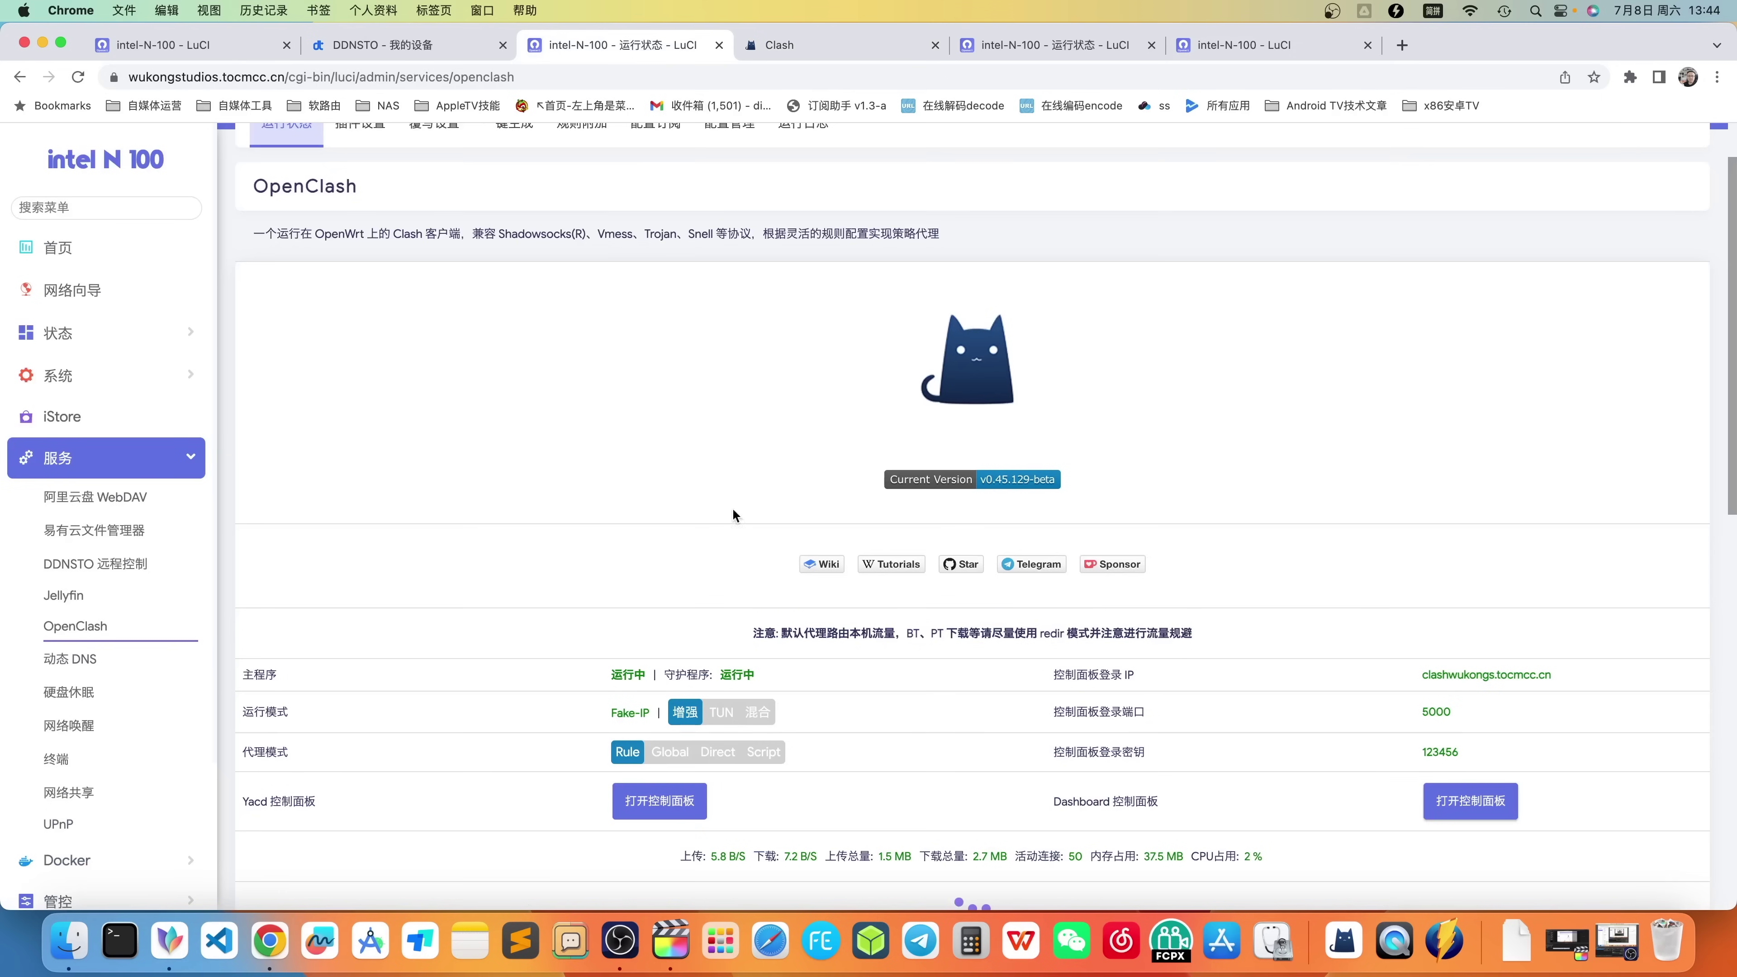
# - Open the Yacd dashboard remotely, expand the 手动切换 group, and return to the status page
pyautogui.click(680, 802)
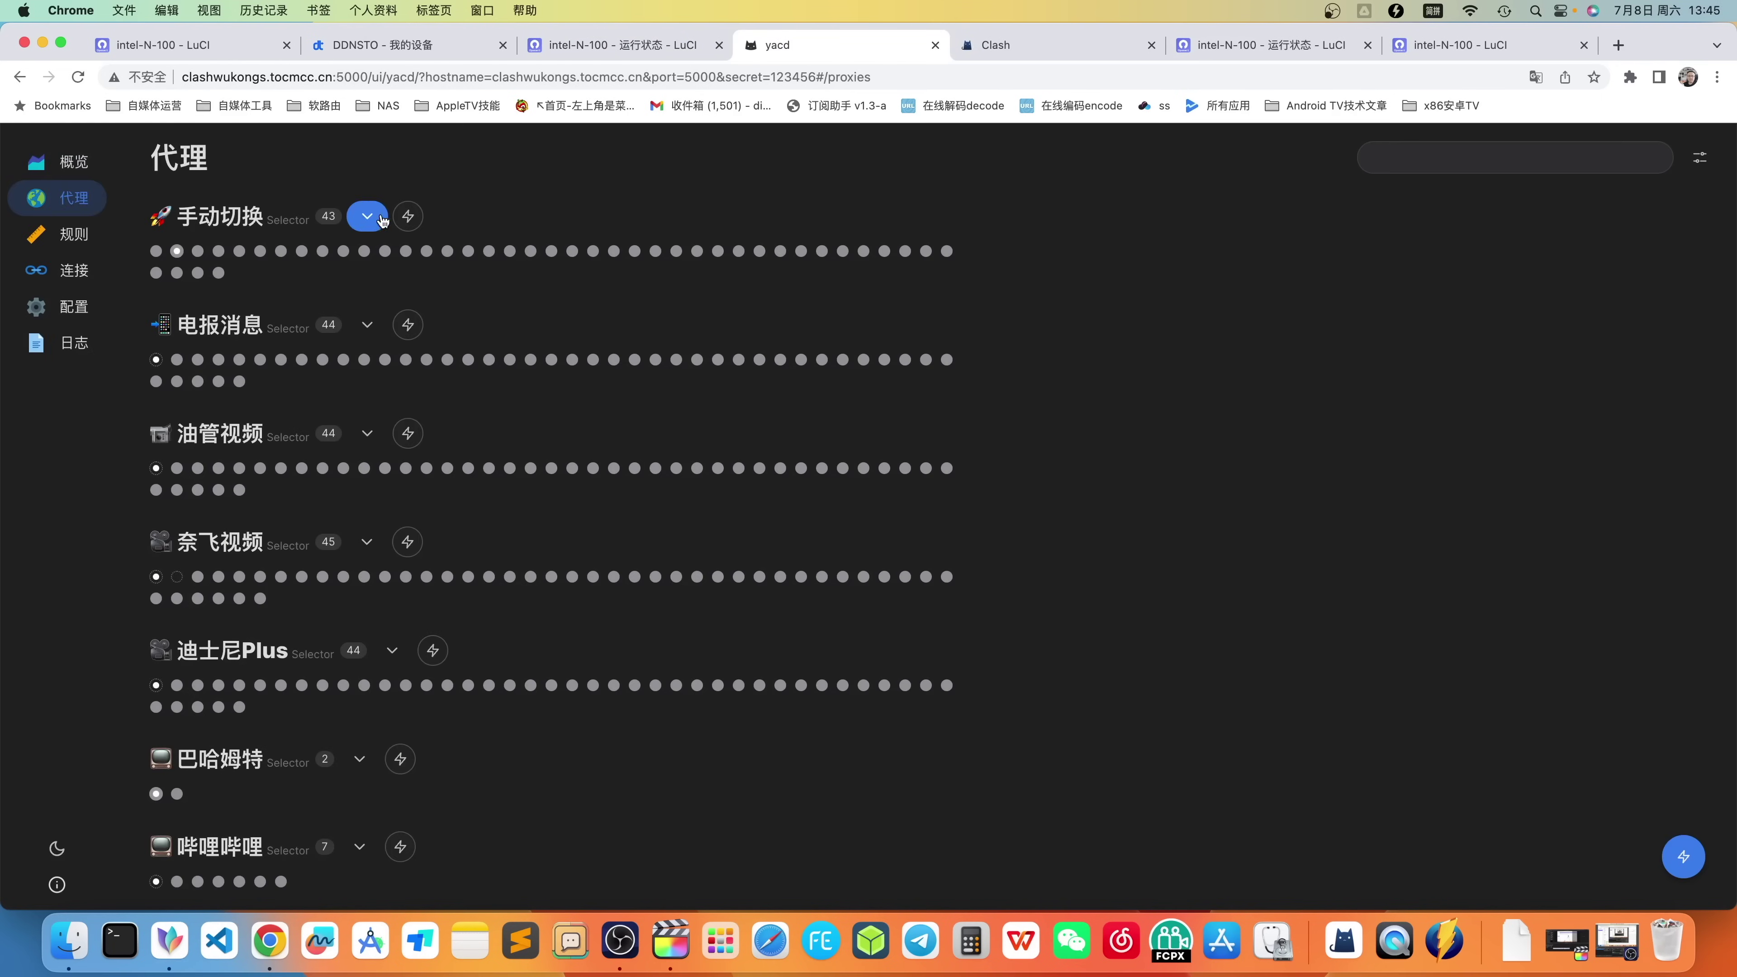
pyautogui.click(363, 217)
pyautogui.hotkey('ctrl', 'shift', 'Tab')
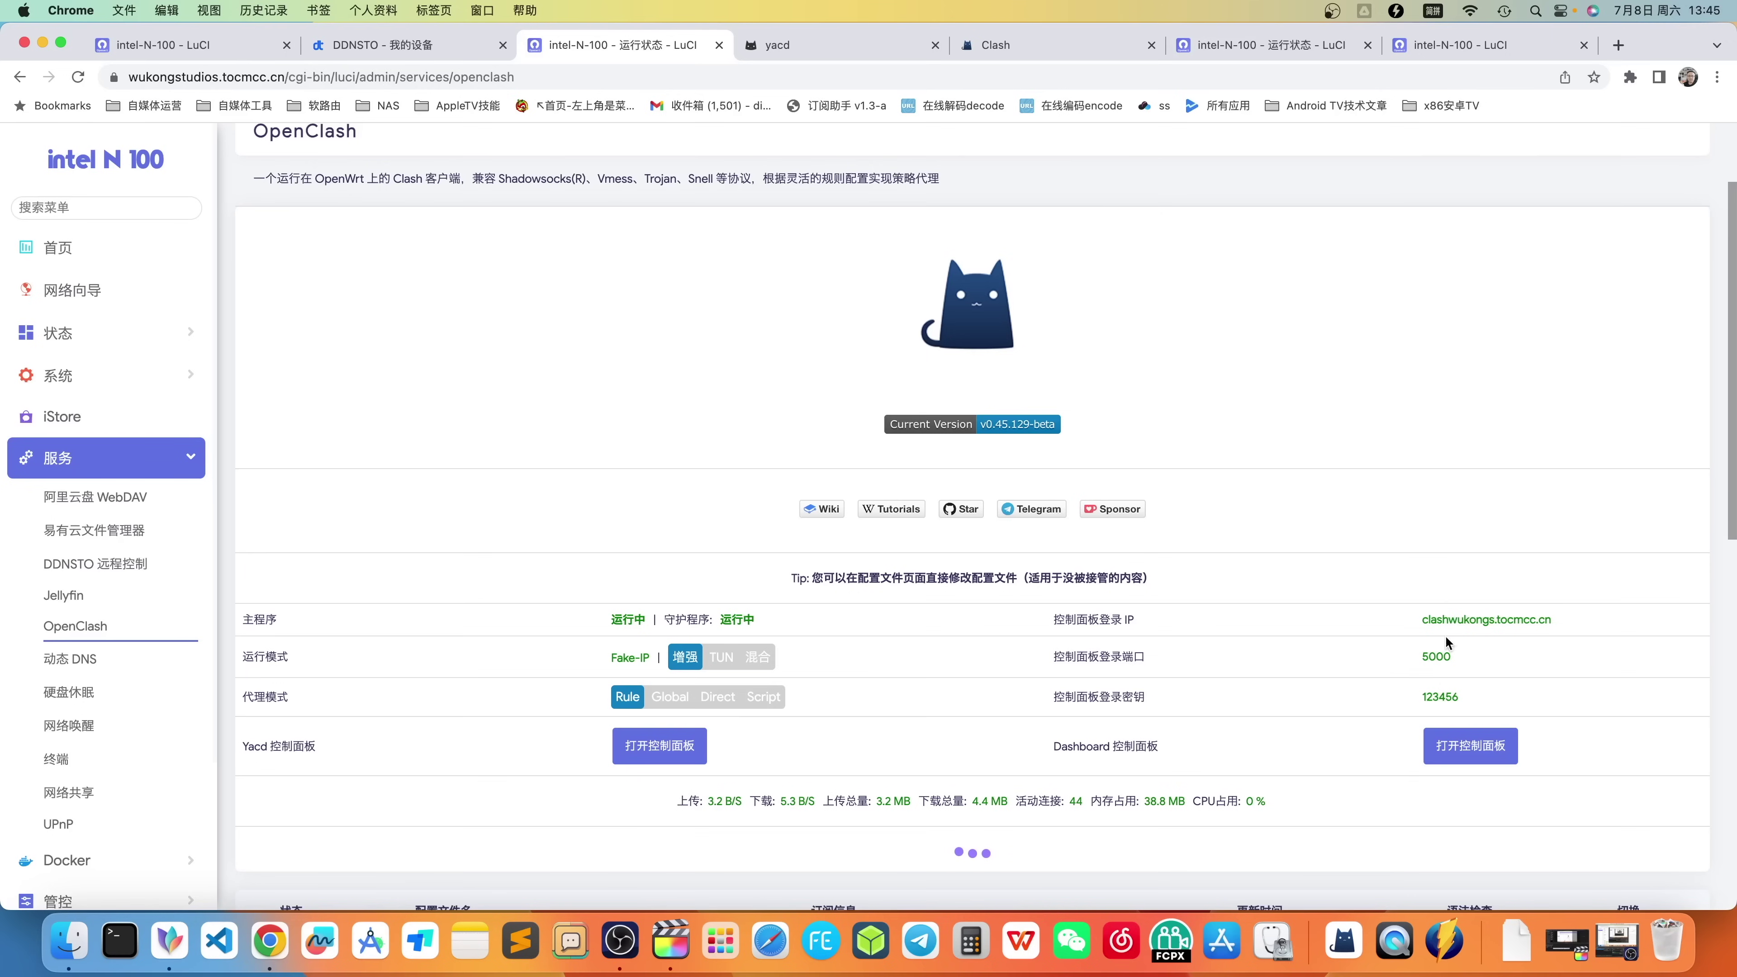
pyautogui.moveTo(1443, 620); pyautogui.dragTo(1489, 619)
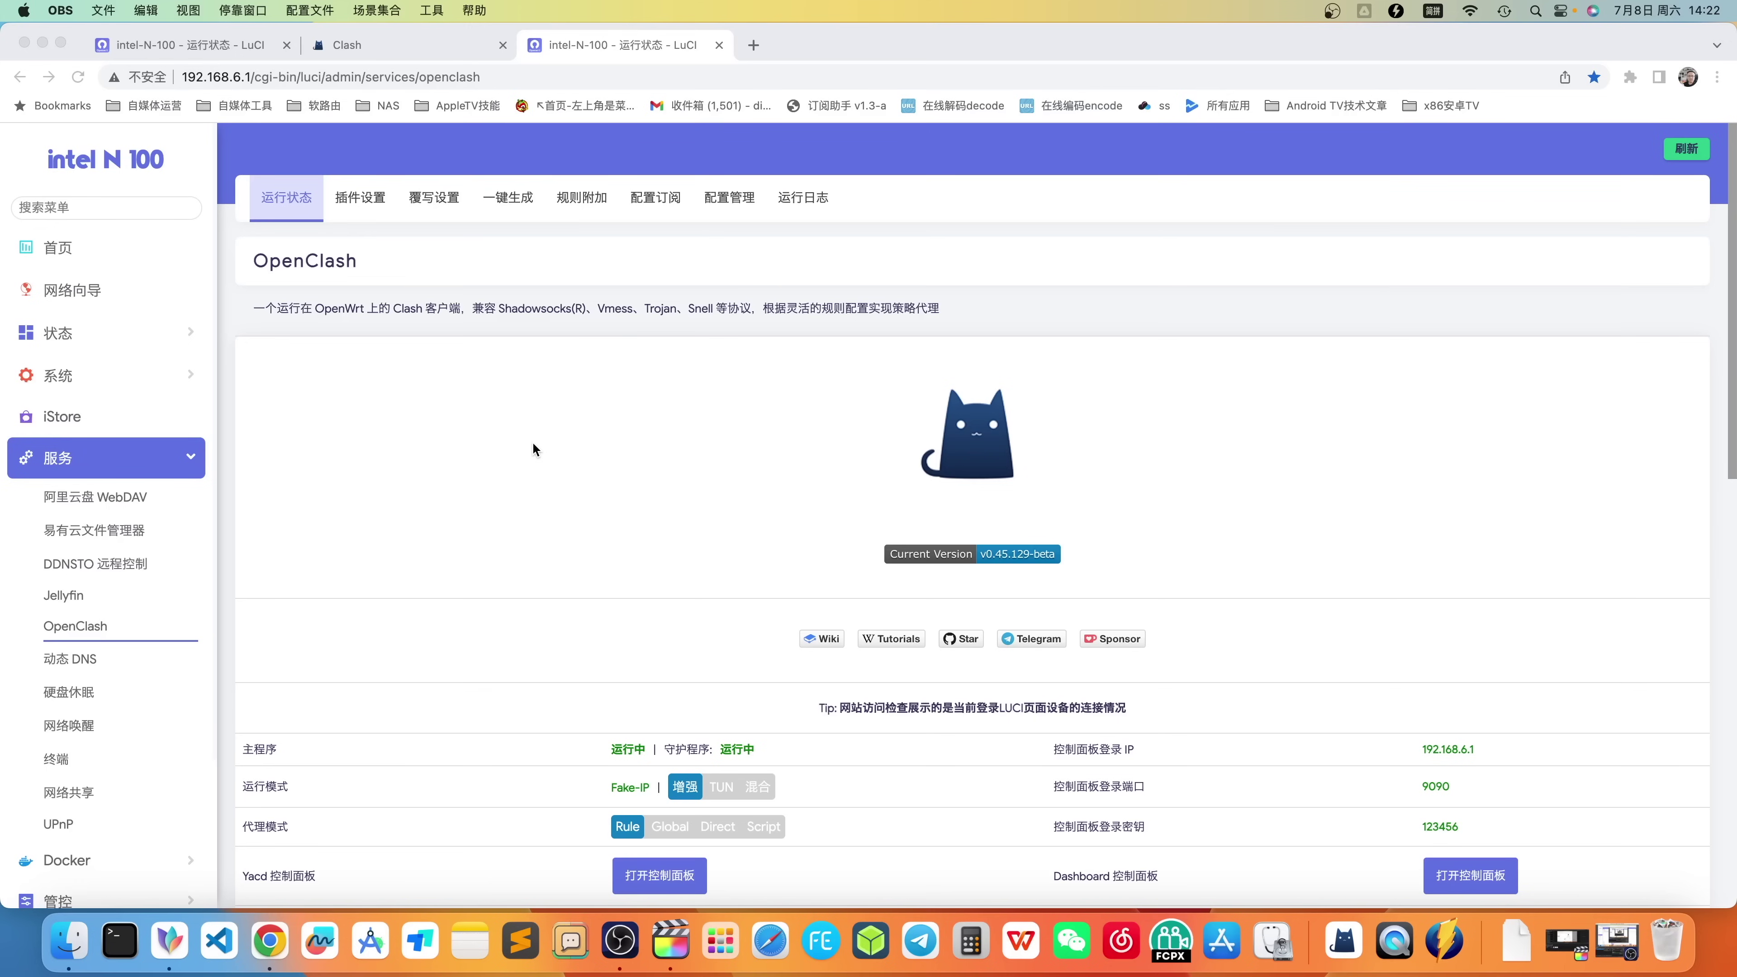
# - Review 流量控制 and 规则附加 settings, then open the Clash dashboard at 192.168.6.1:9090
pyautogui.click(360, 198)
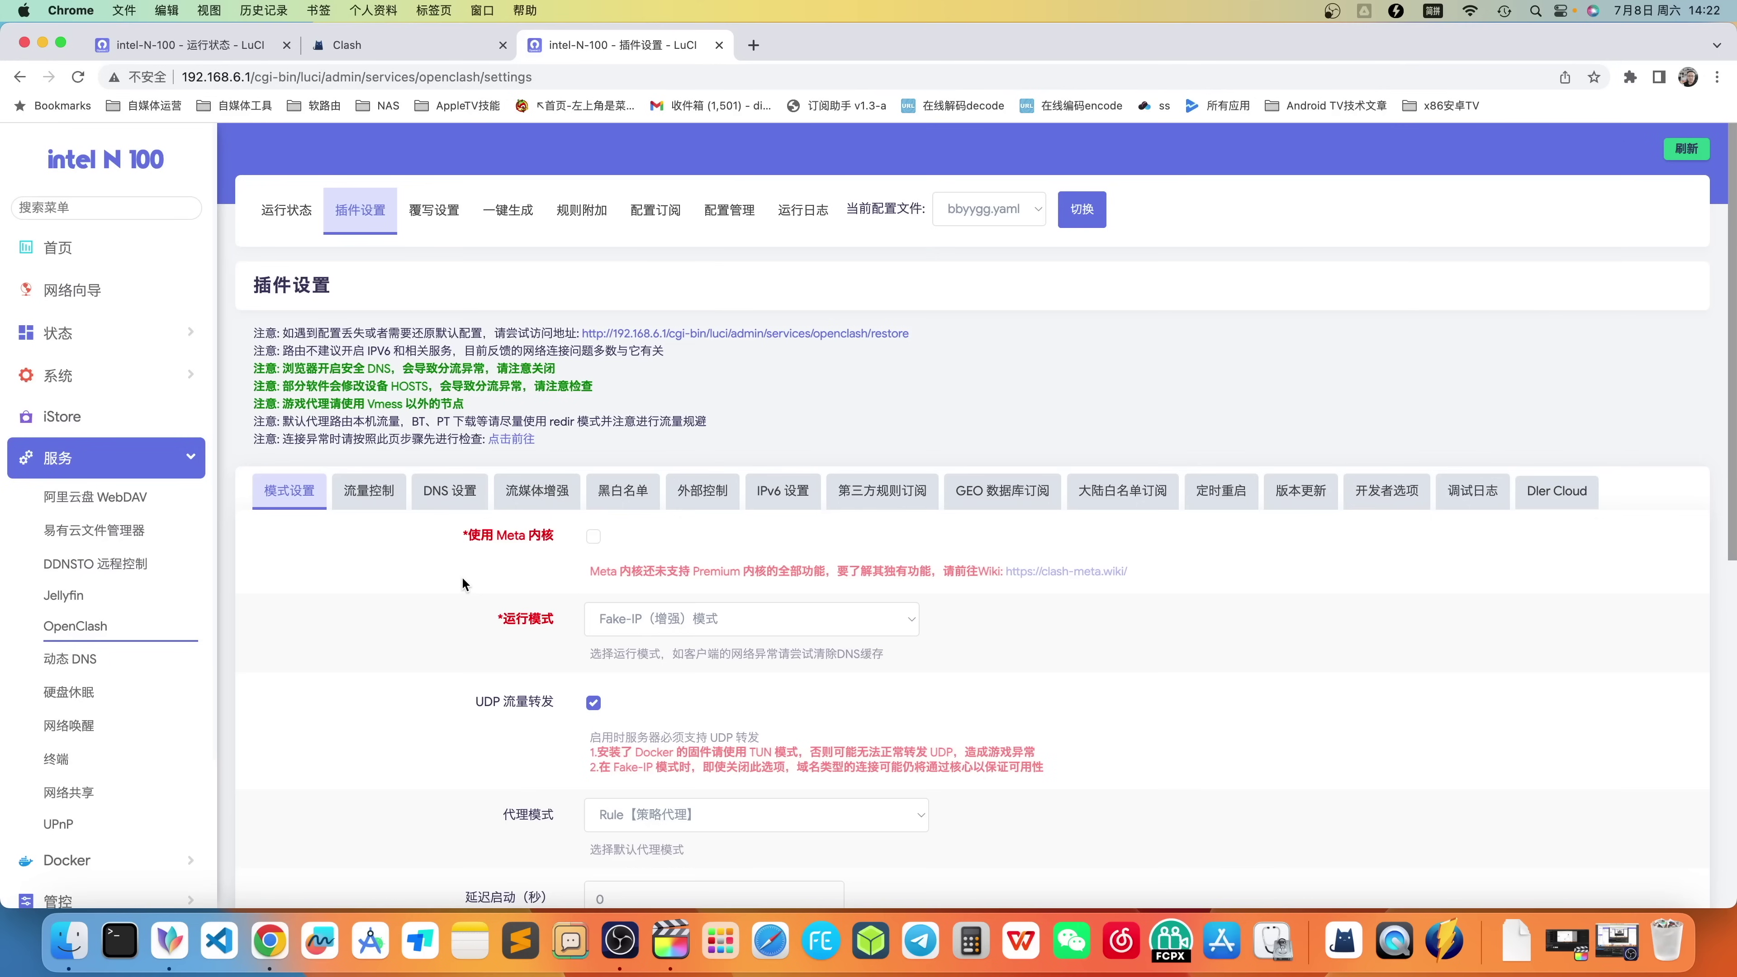
pyautogui.click(421, 503)
pyautogui.click(389, 501)
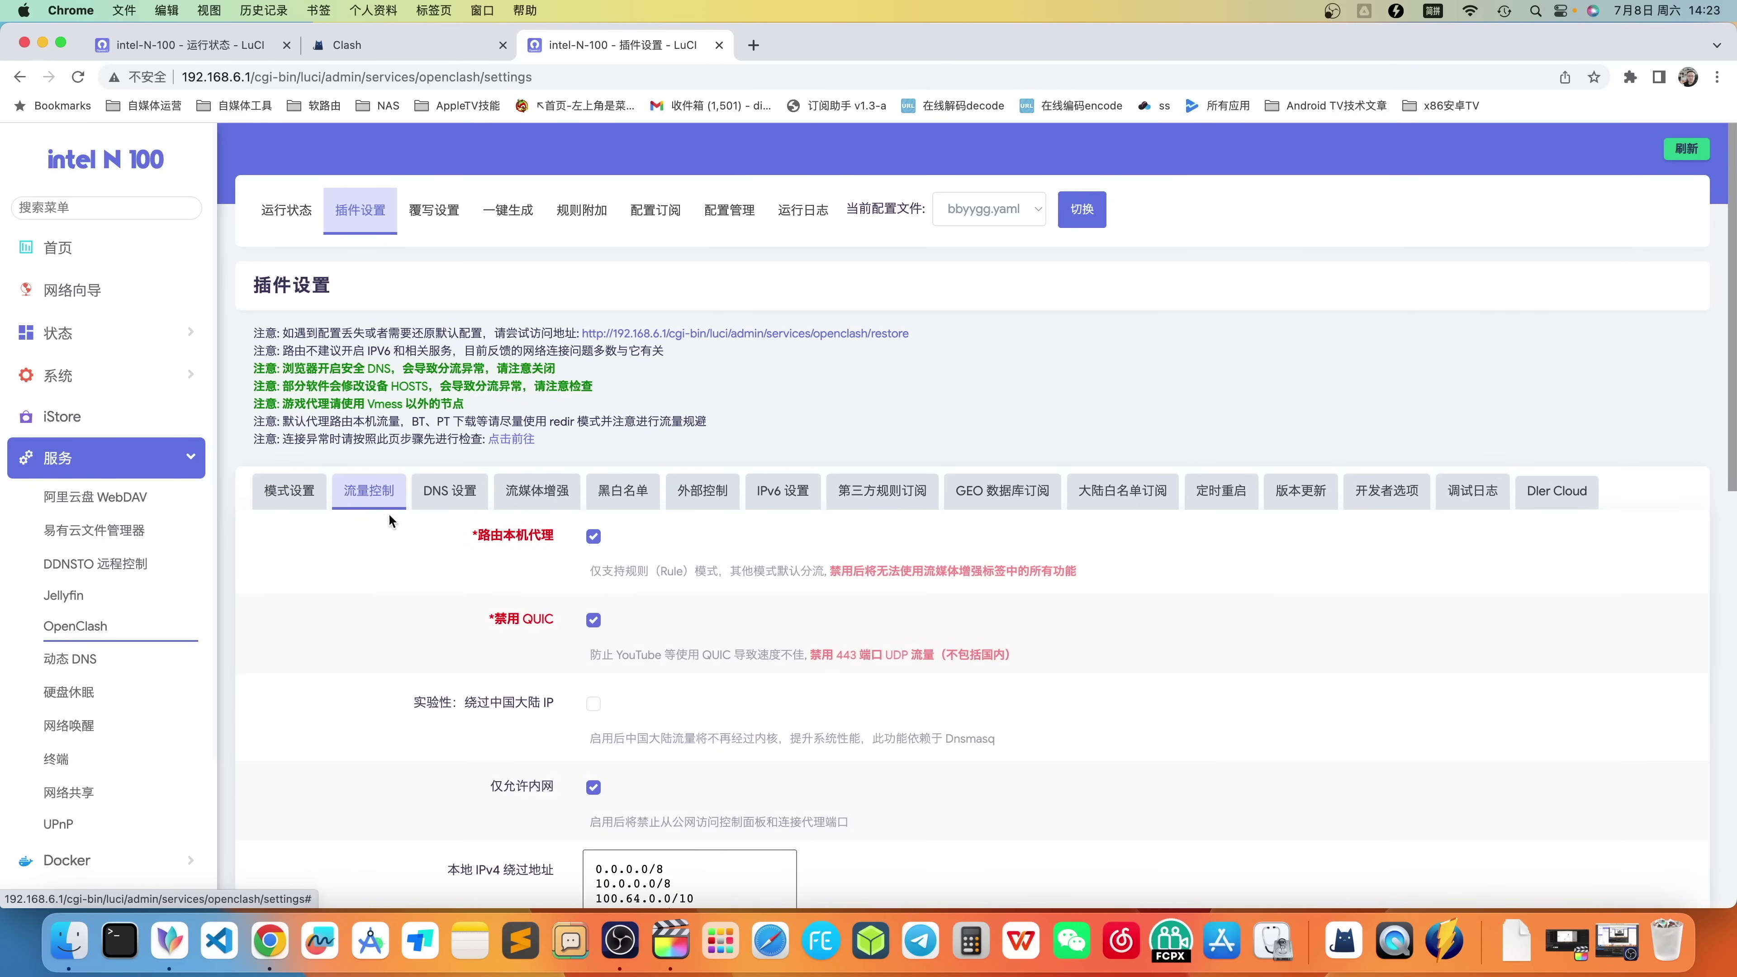
pyautogui.click(585, 219)
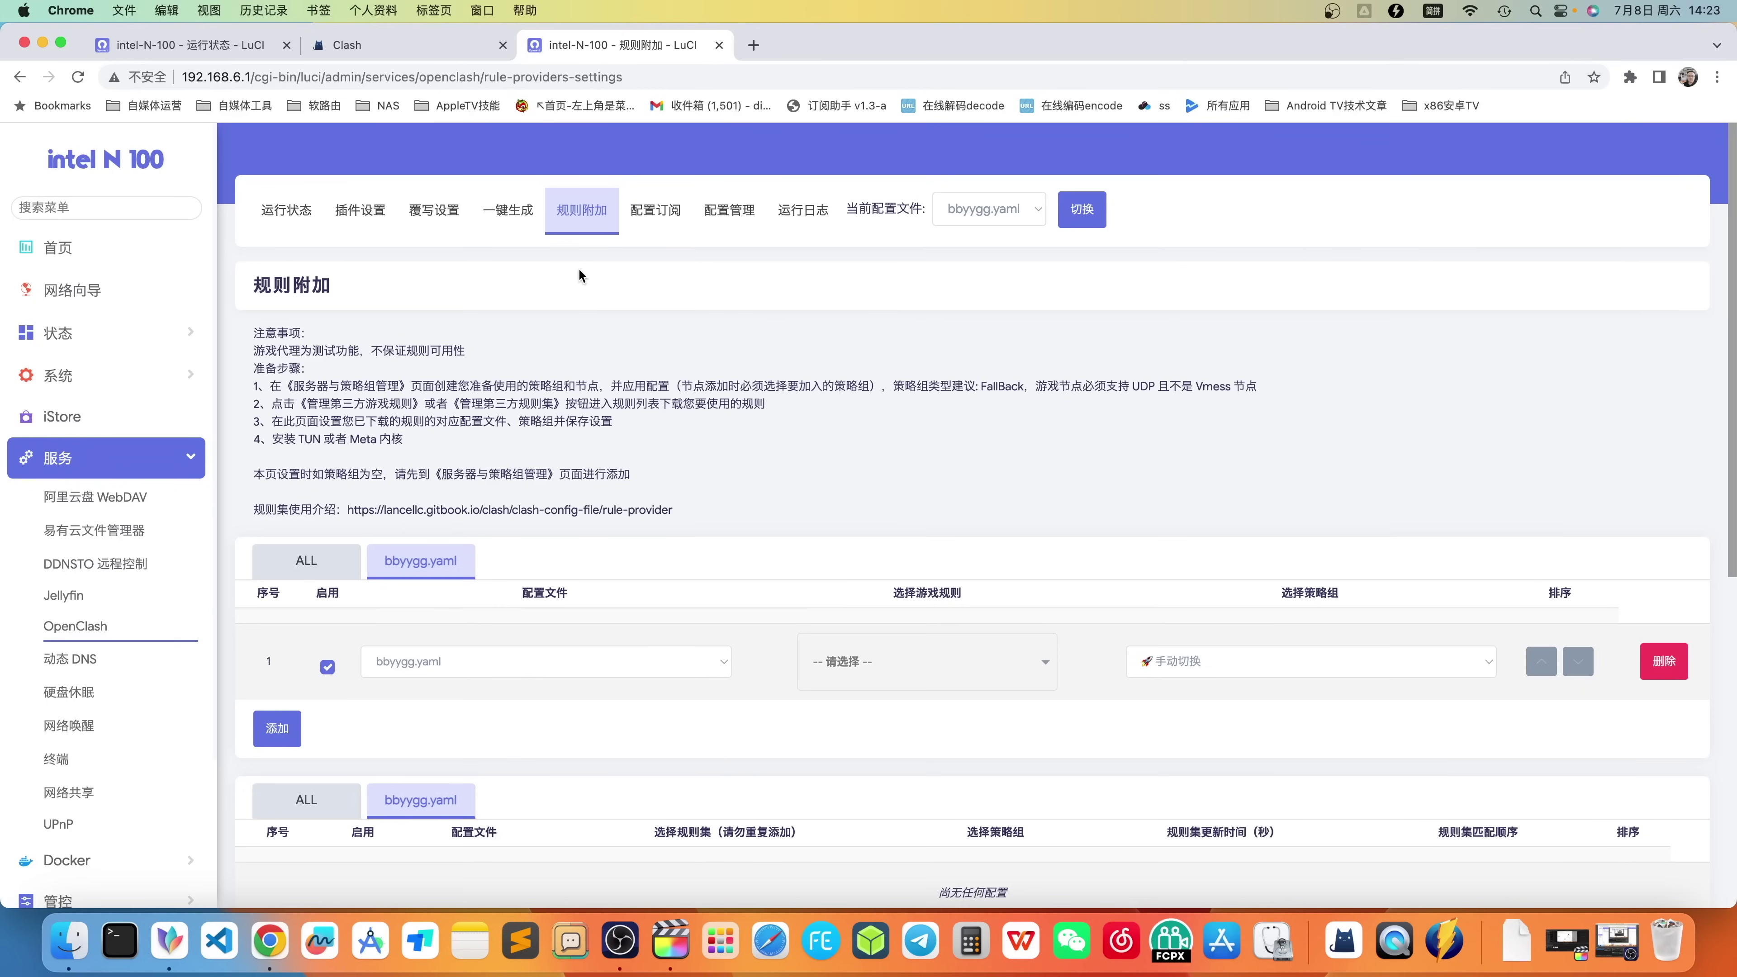
pyautogui.press('super+bracketleft')
pyautogui.click(1472, 562)
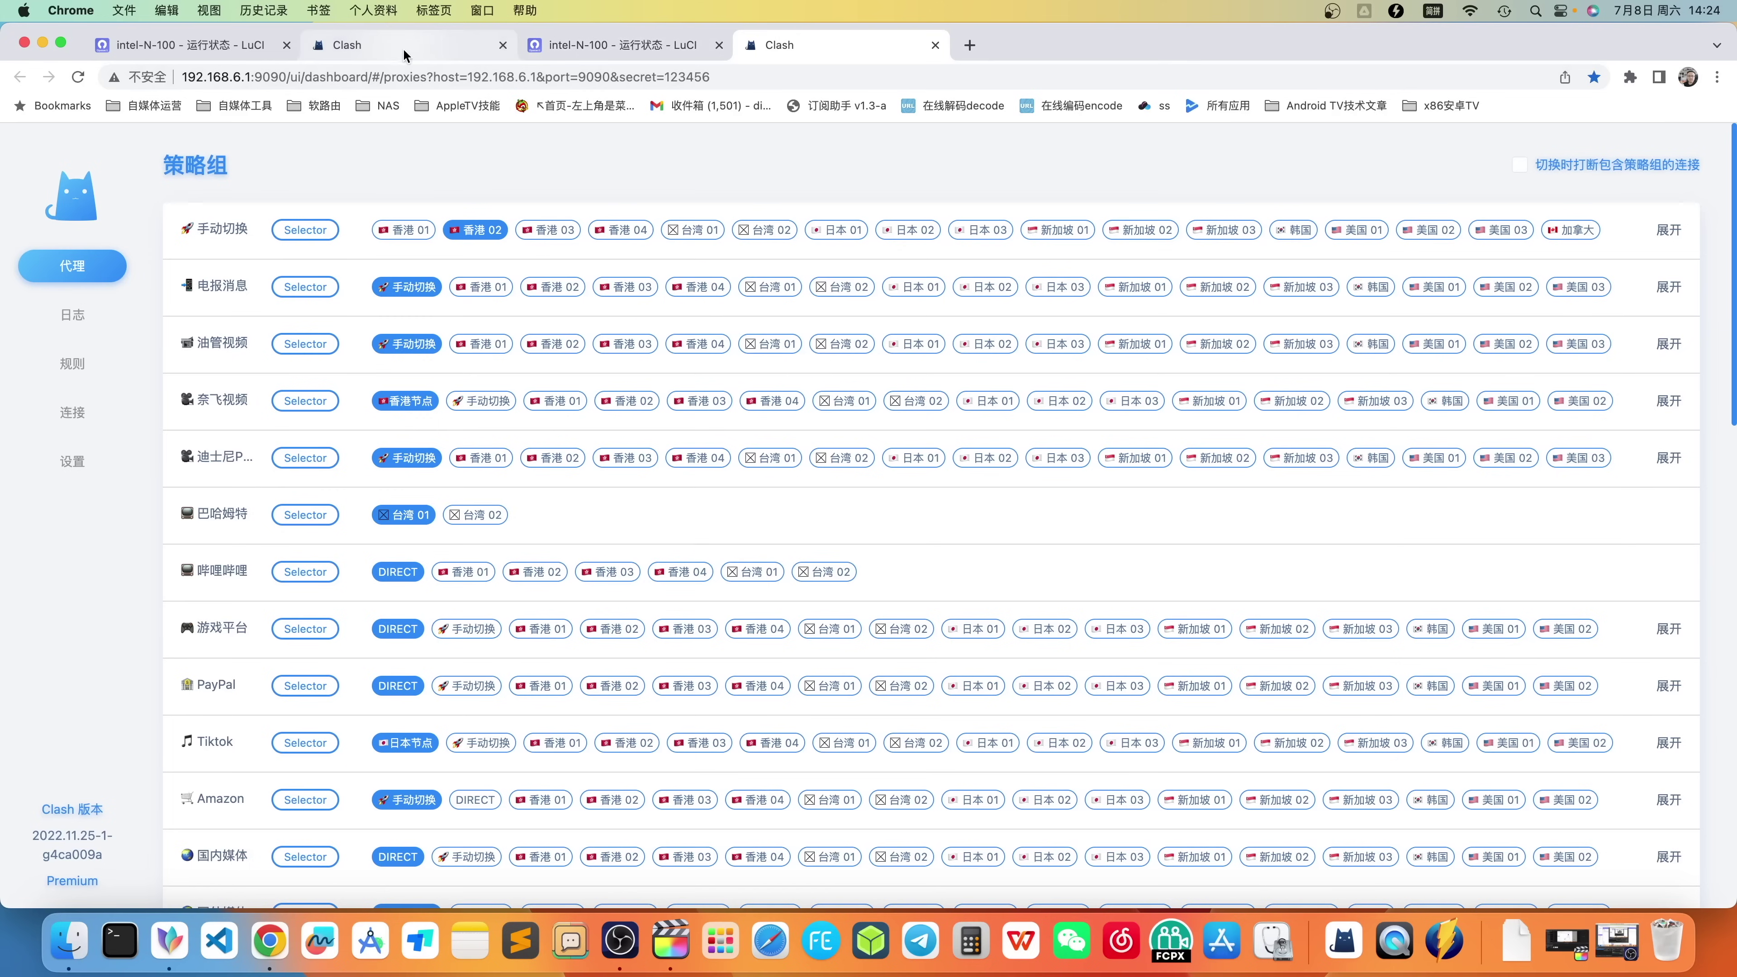
# - Scroll through the 自定义规则 under 覆写设置 > 规则设置, then return to 运行状态
pyautogui.click(535, 46)
pyautogui.click(178, 46)
pyautogui.scroll(5, 428, 308)
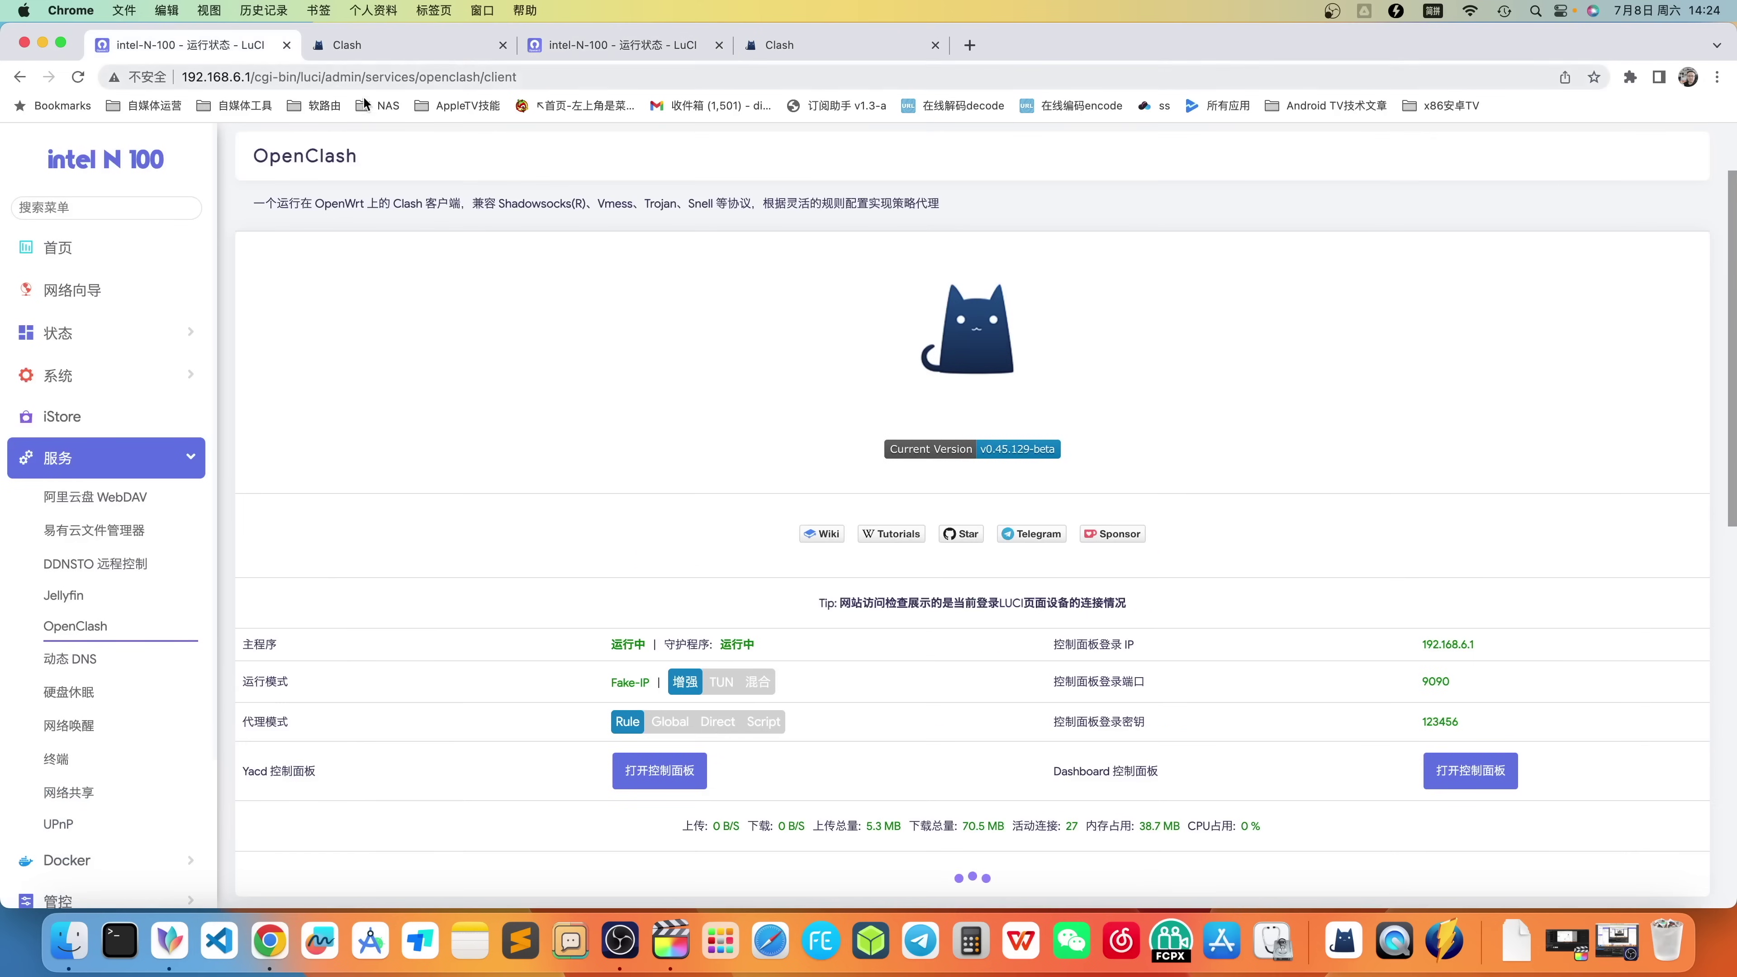
pyautogui.click(444, 206)
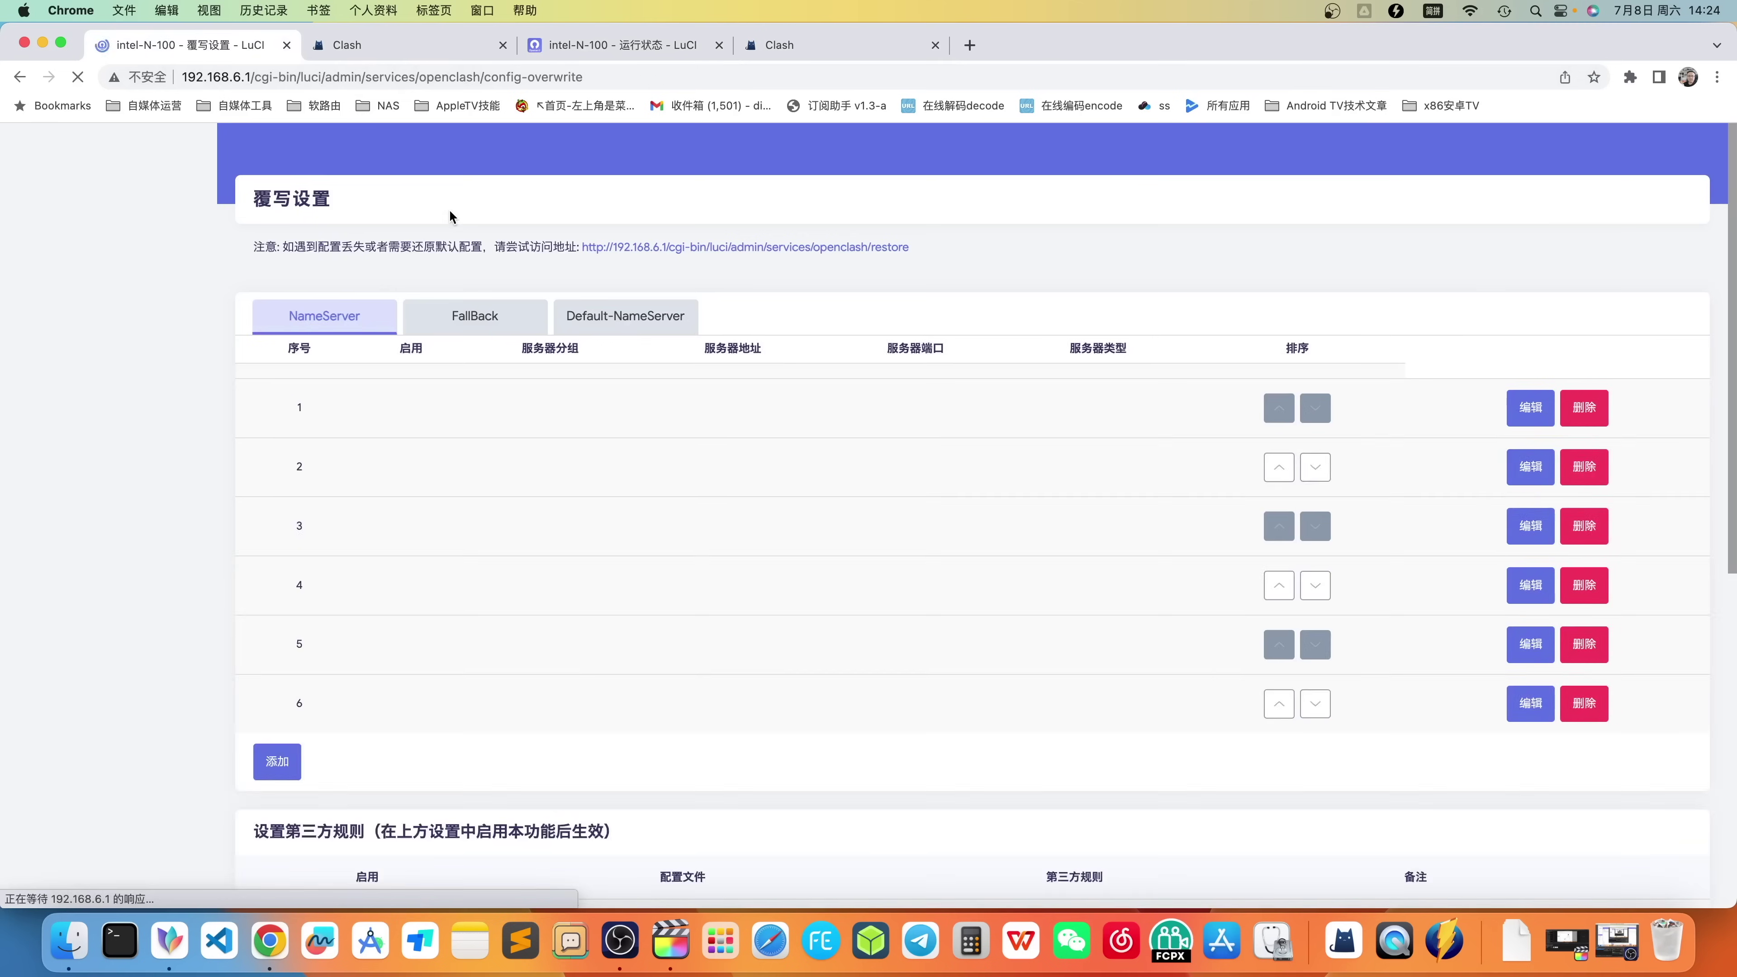
pyautogui.click(558, 388)
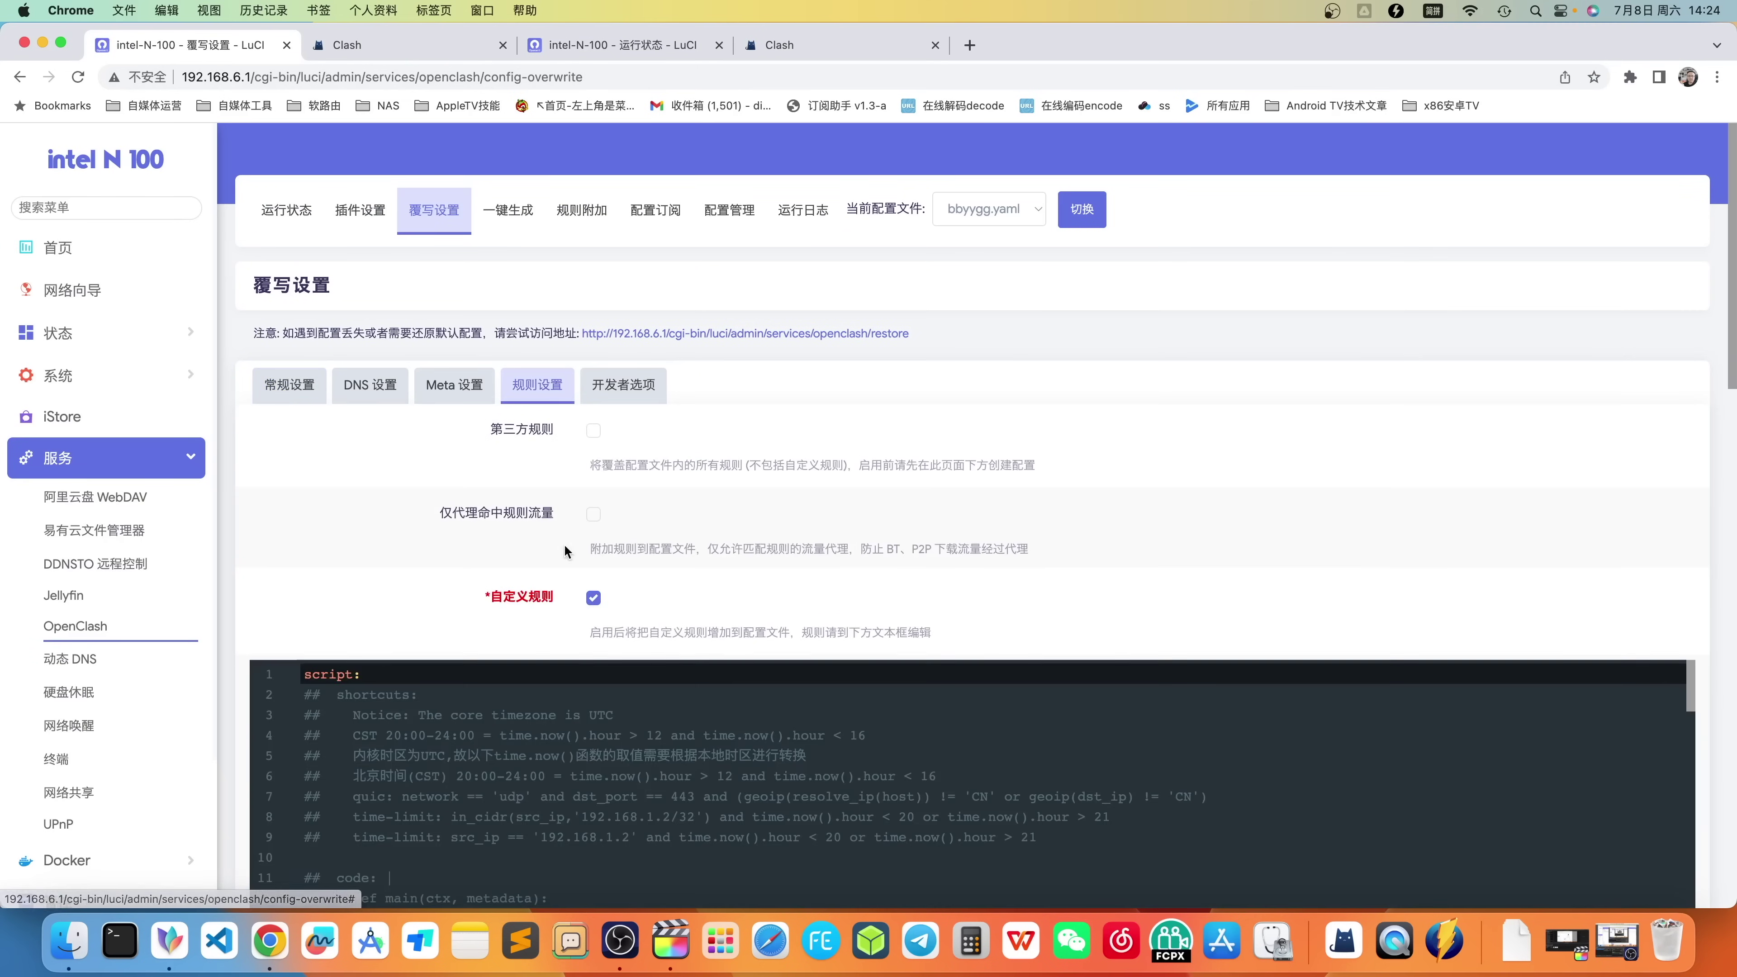
pyautogui.scroll(-5, 552, 605)
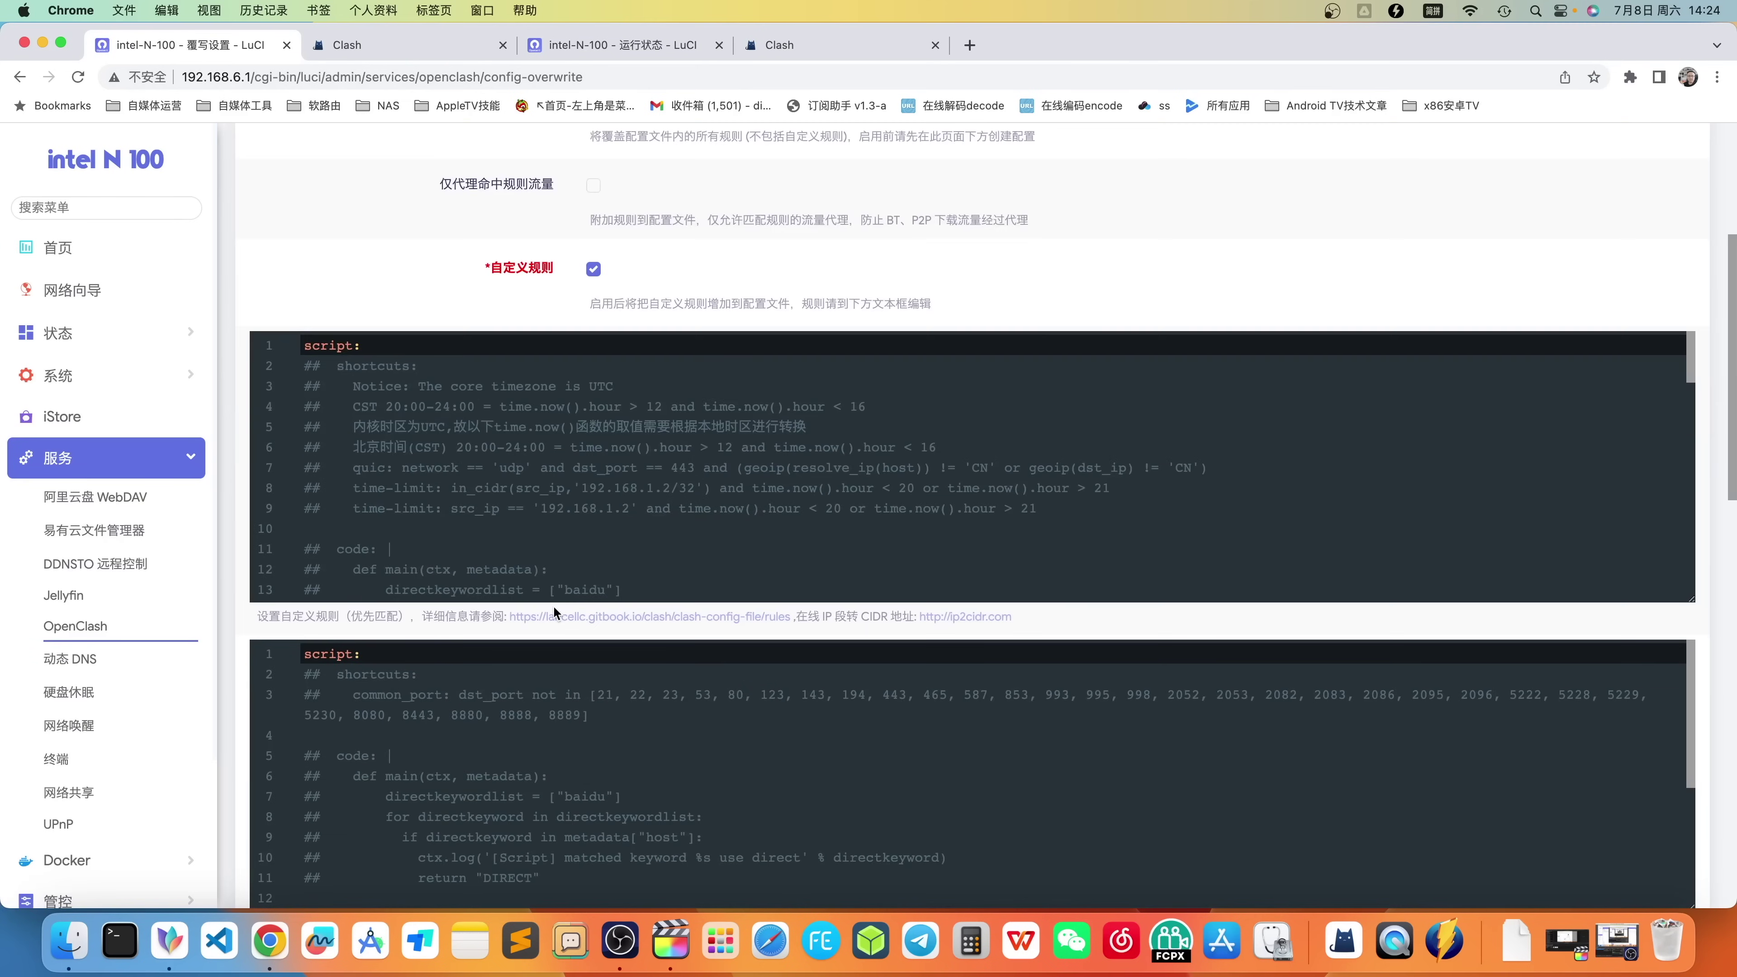
pyautogui.scroll(5, 555, 571)
pyautogui.scroll(-3, 540, 568)
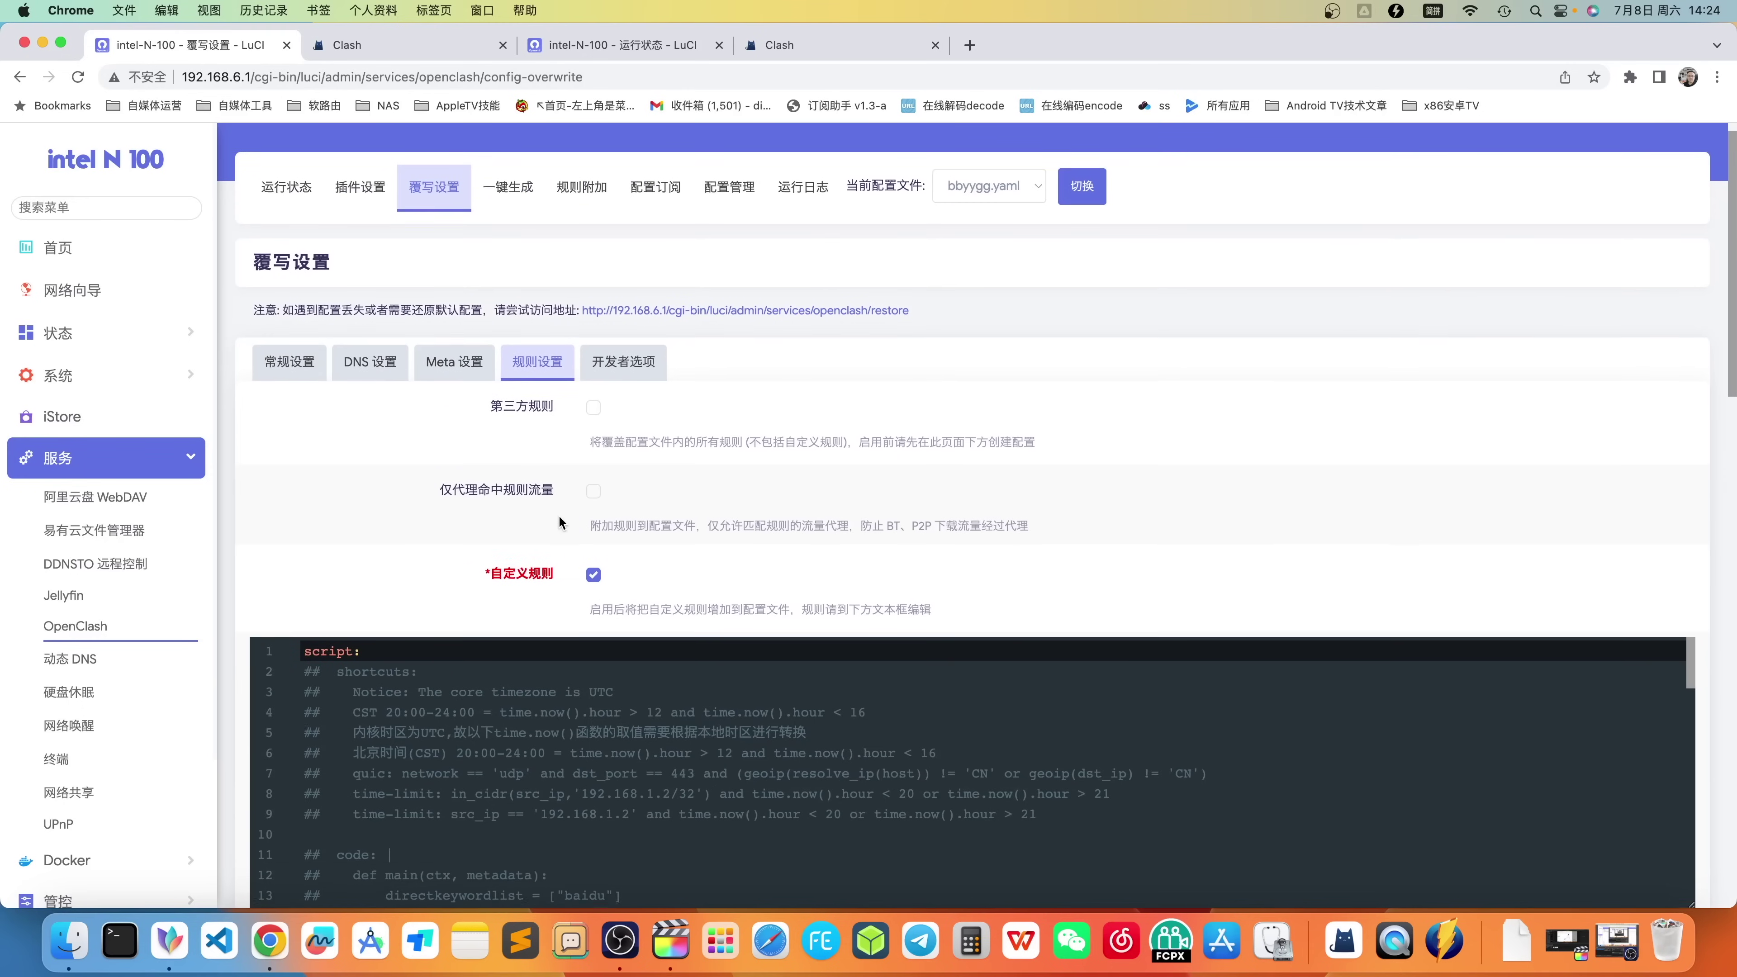
pyautogui.scroll(-19, 534, 595)
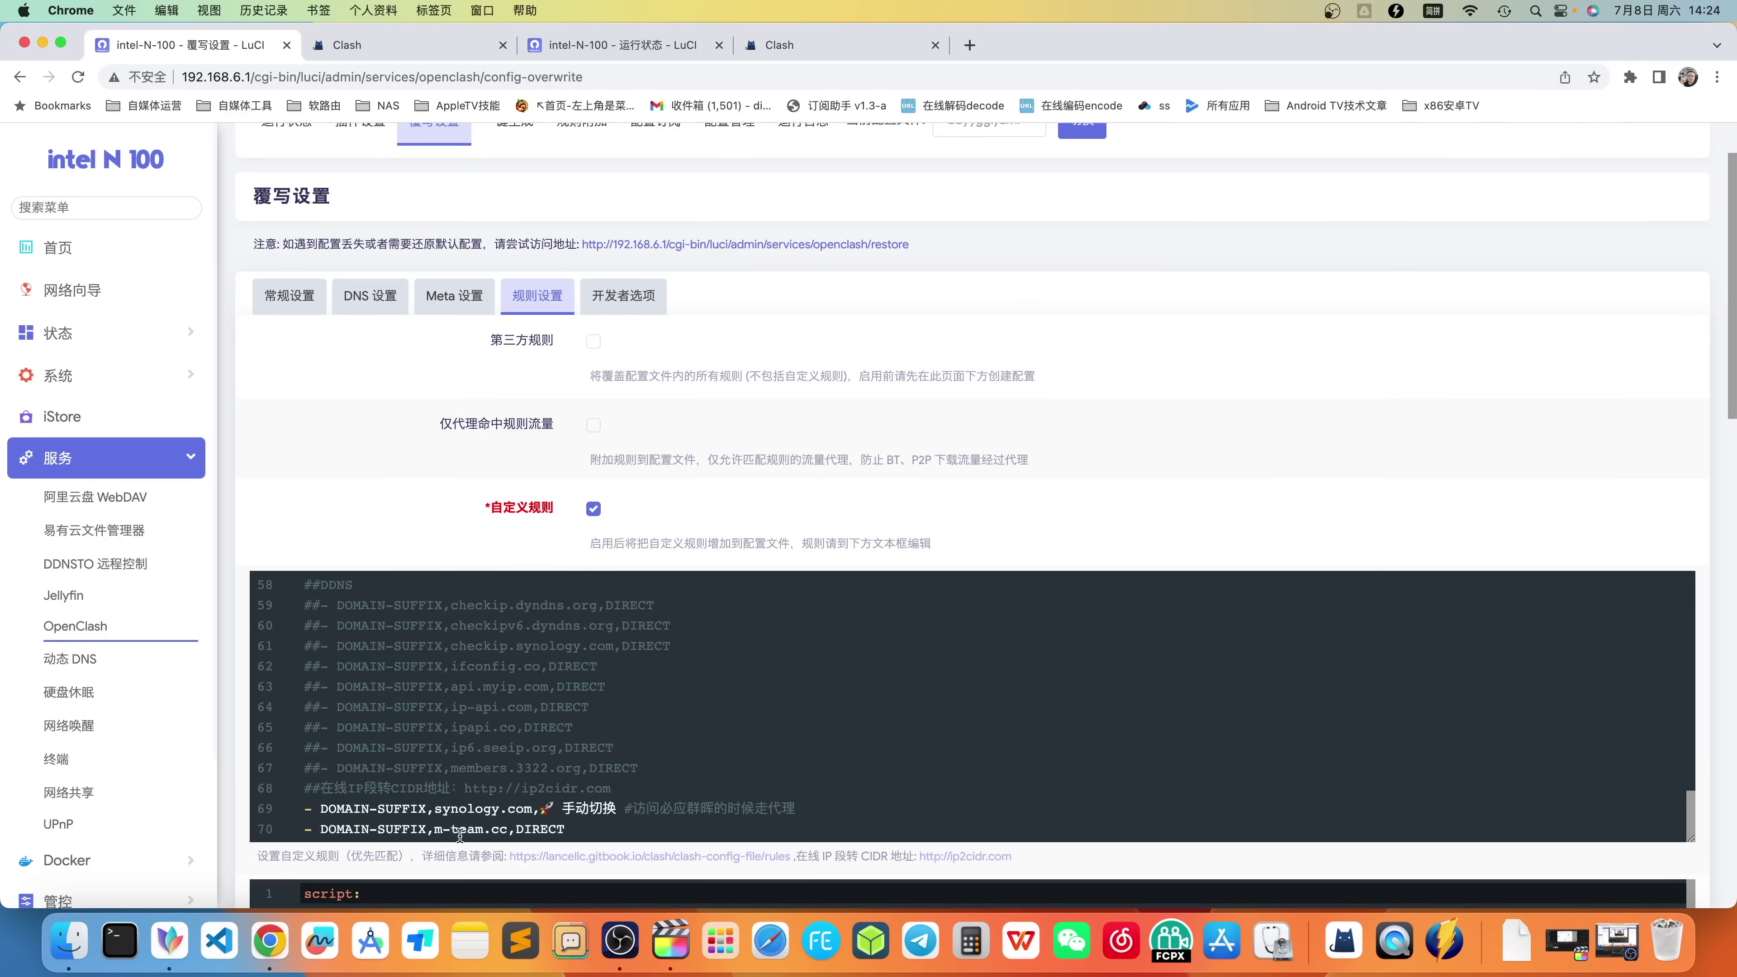
pyautogui.scroll(9, 485, 773)
pyautogui.scroll(3, 615, 400)
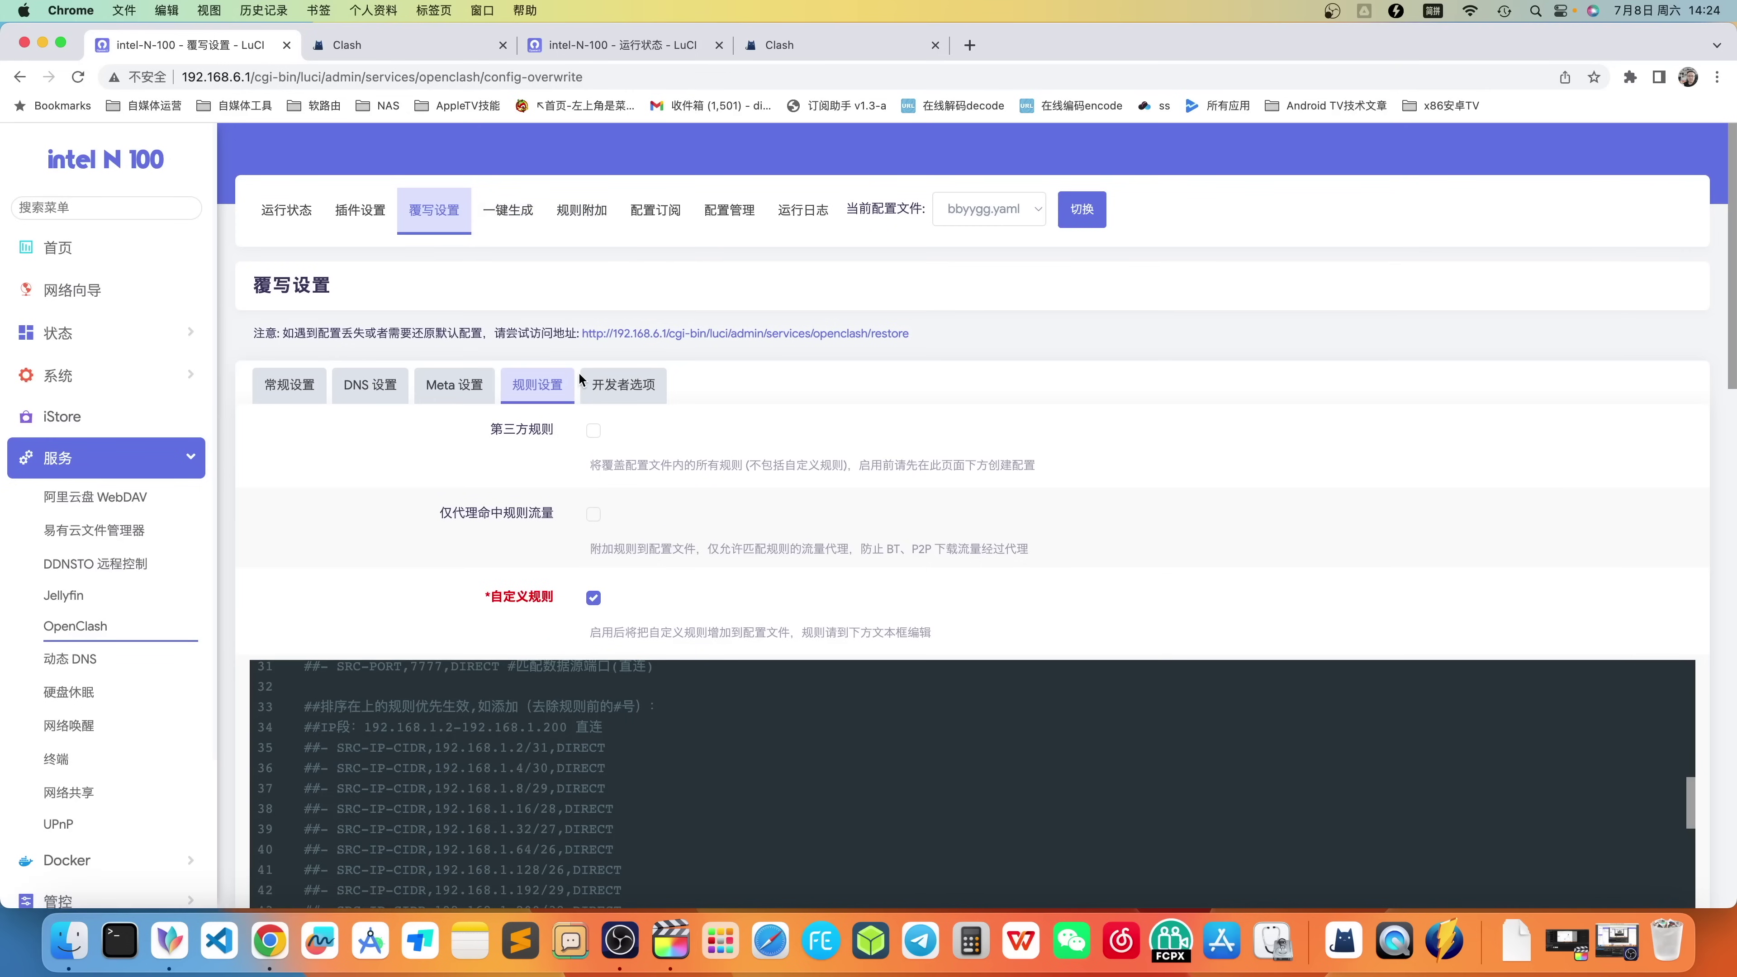
pyautogui.click(286, 209)
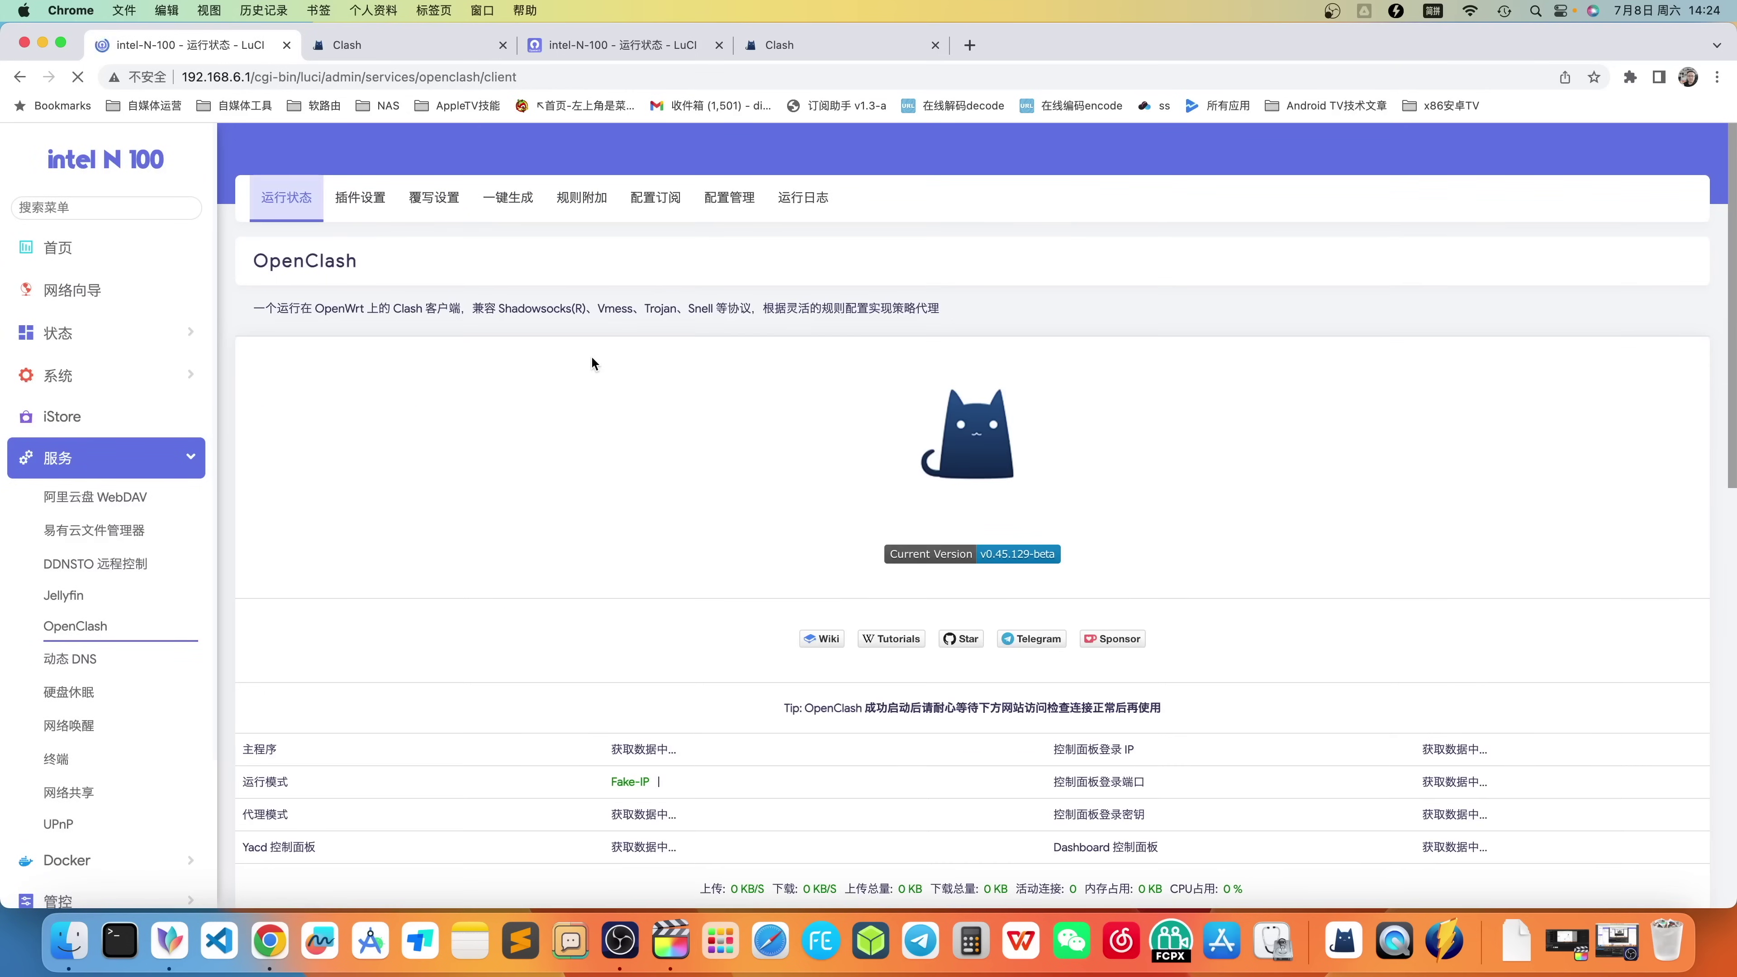